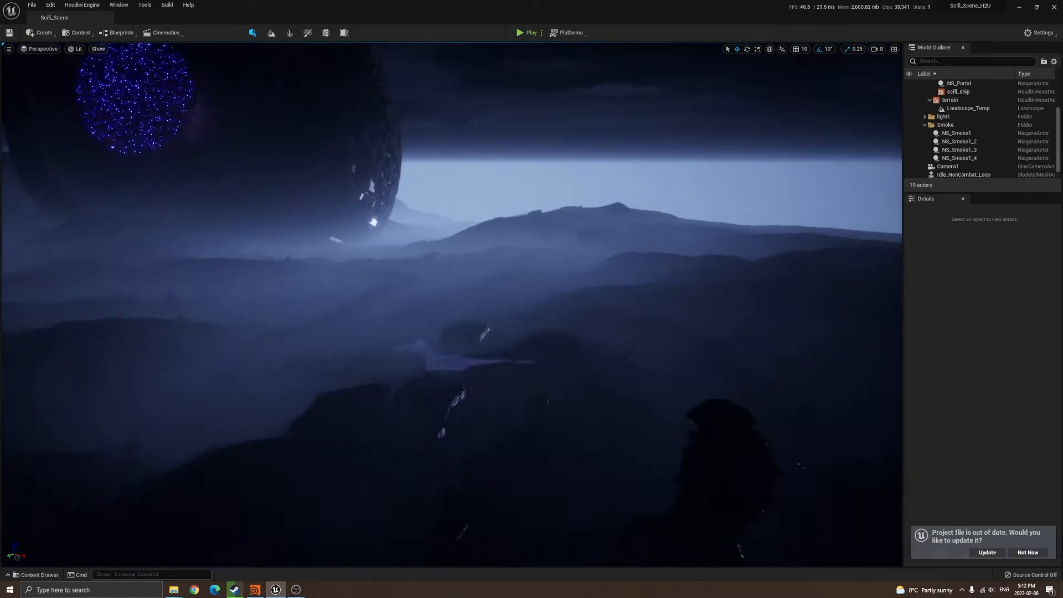
# - Select the scifi_ship actor and review its Houdini parameters in the details
pyautogui.scroll(3, 963, 135)
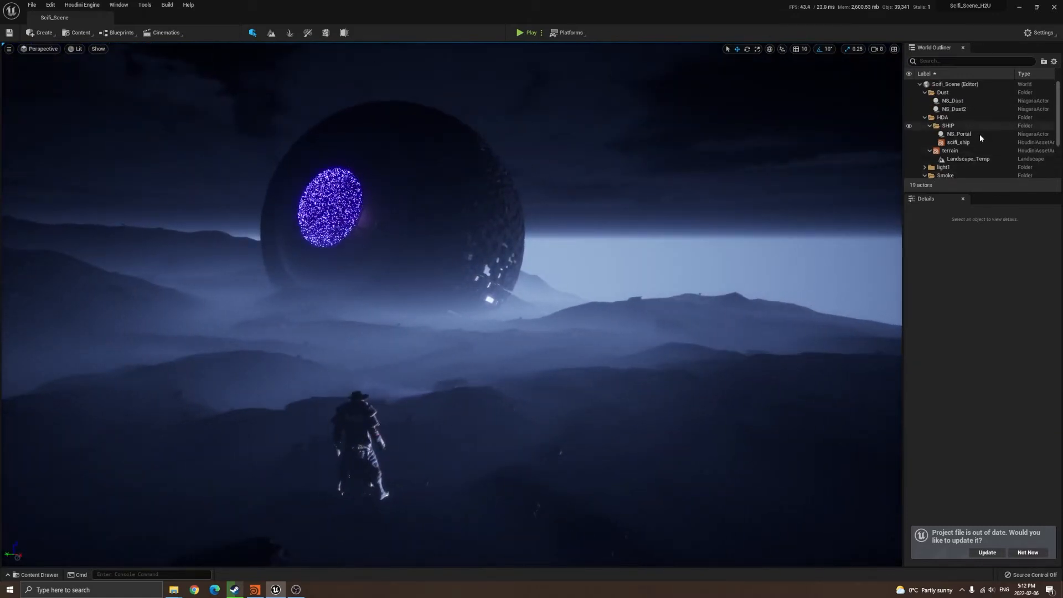
pyautogui.click(954, 143)
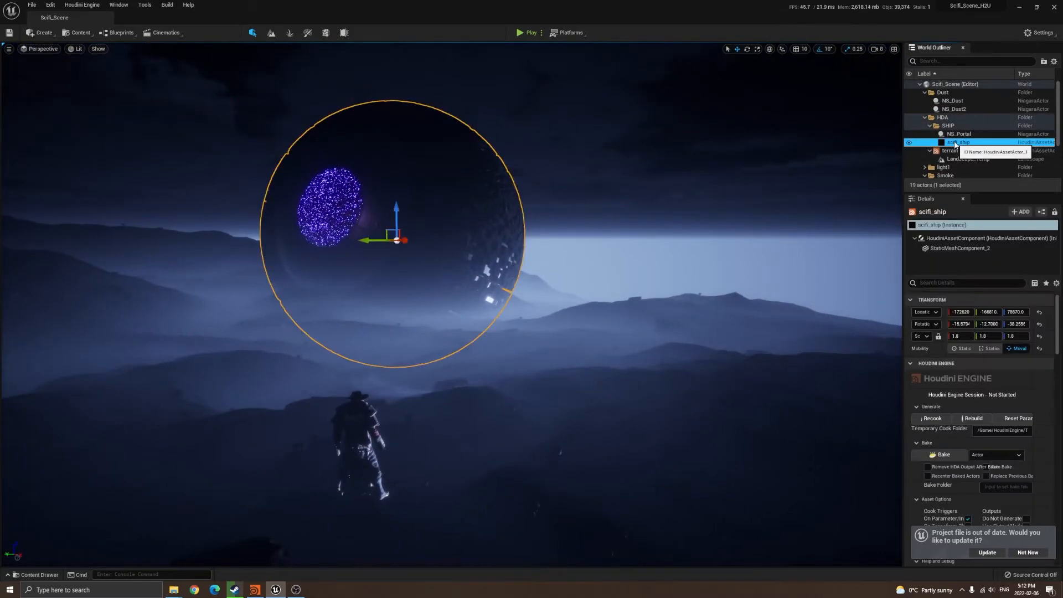
pyautogui.scroll(-4, 950, 406)
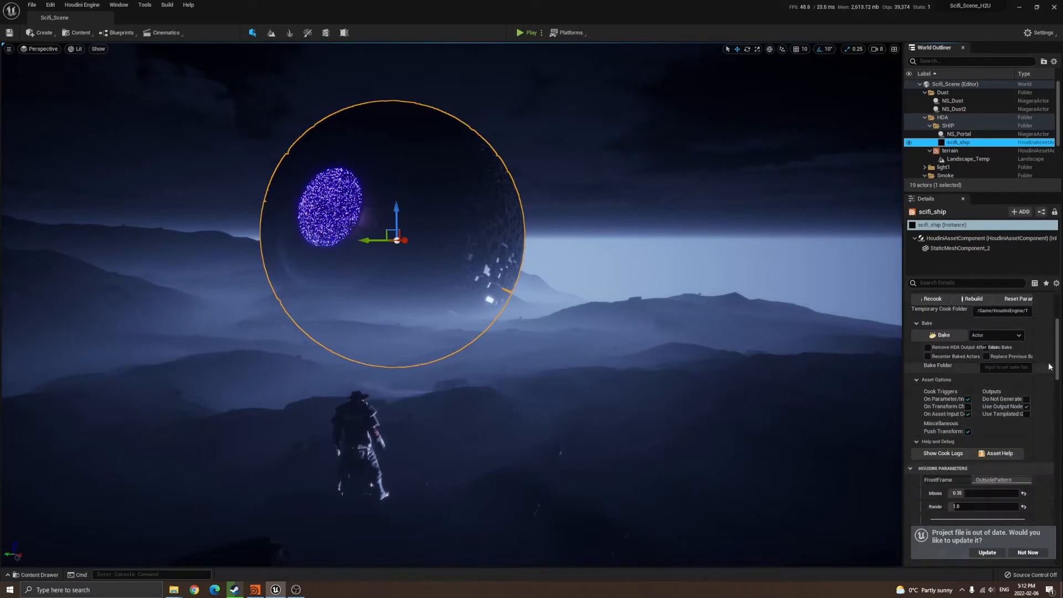
pyautogui.scroll(-5, 978, 334)
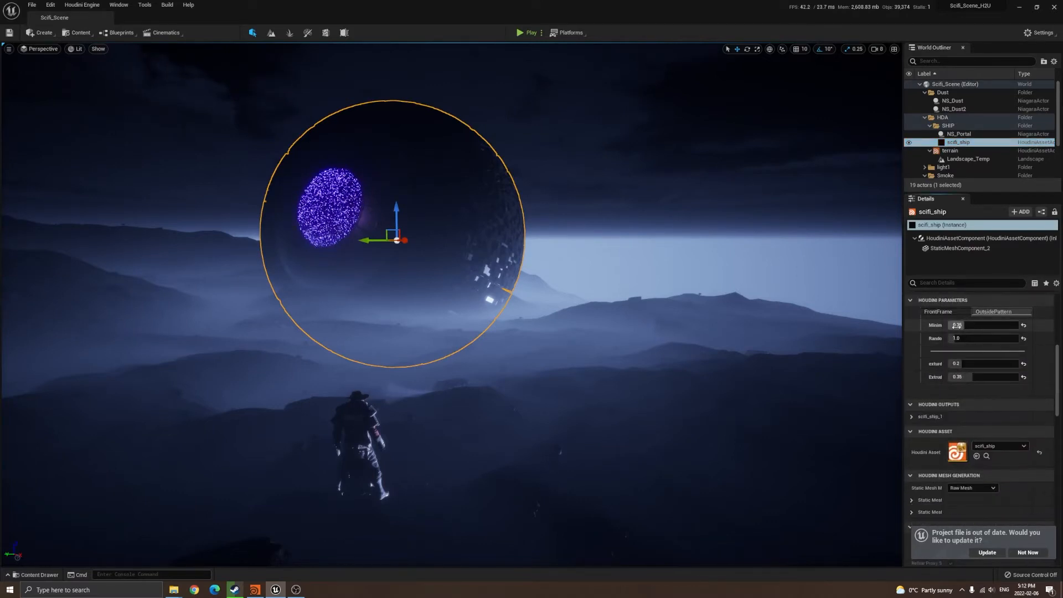
# - Switch to Houdini and open the network of the scifi_ball object
pyautogui.click(254, 589)
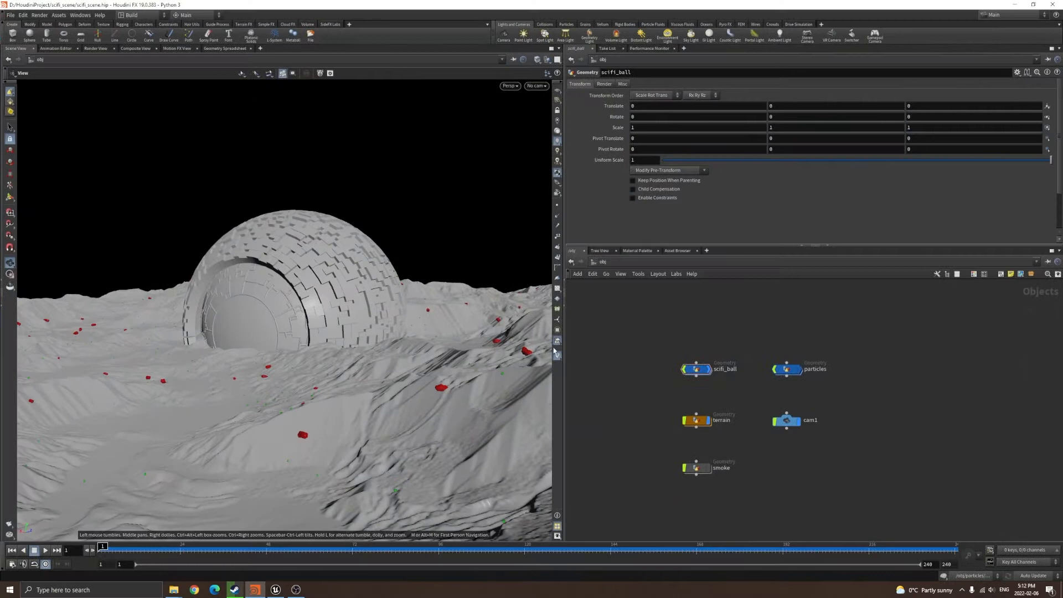
pyautogui.doubleClick(699, 369)
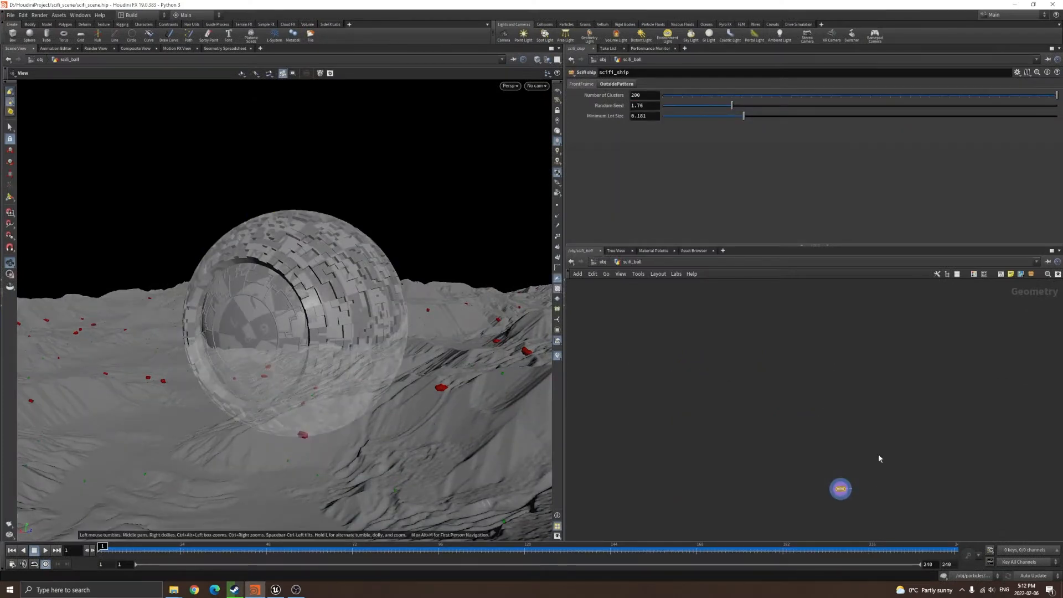
# - Switch back to Unreal Editor and review the scifi_ship actor's transform and Houdini Engine settings
pyautogui.click(1015, 5)
pyautogui.scroll(2, 928, 350)
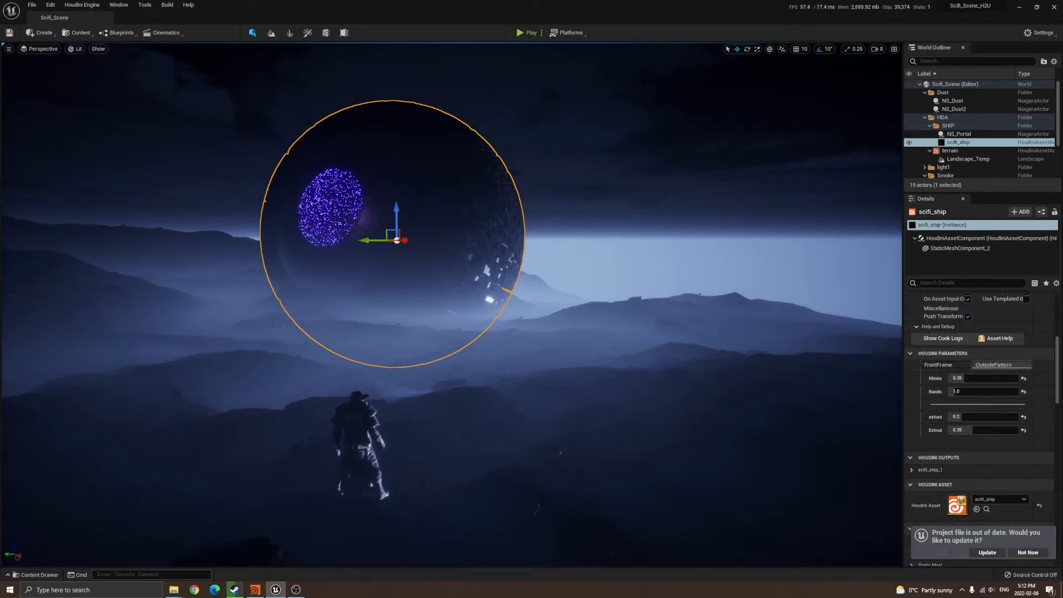
pyautogui.scroll(8, 1055, 348)
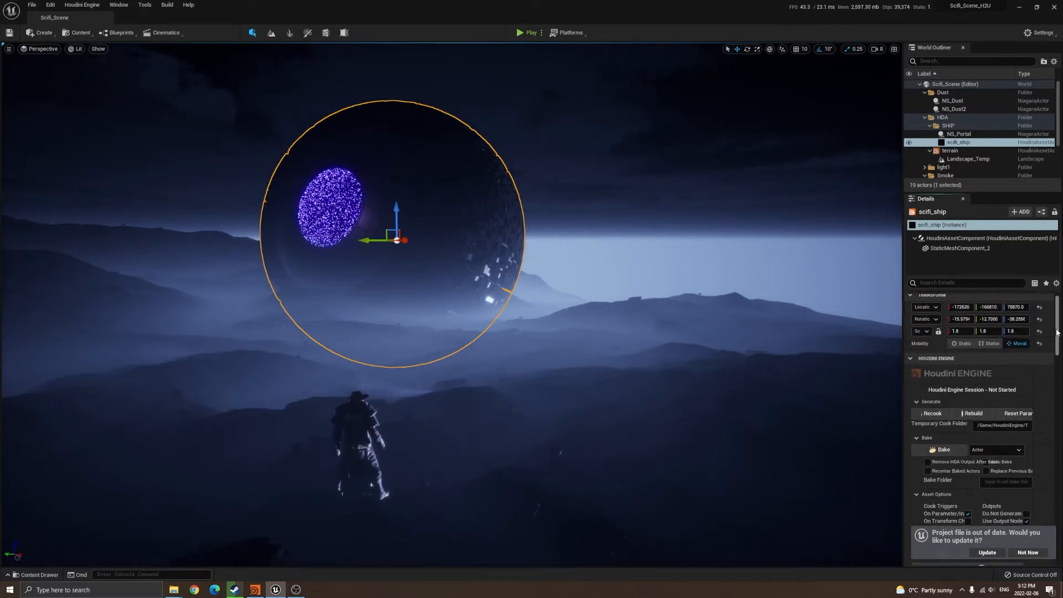
pyautogui.moveTo(445, 267)
pyautogui.mouseDown(button='right')
pyautogui.moveTo(432, 267)
pyautogui.moveTo(470, 268)
pyautogui.moveTo(407, 258)
pyautogui.moveTo(438, 260)
pyautogui.mouseUp(button='right')
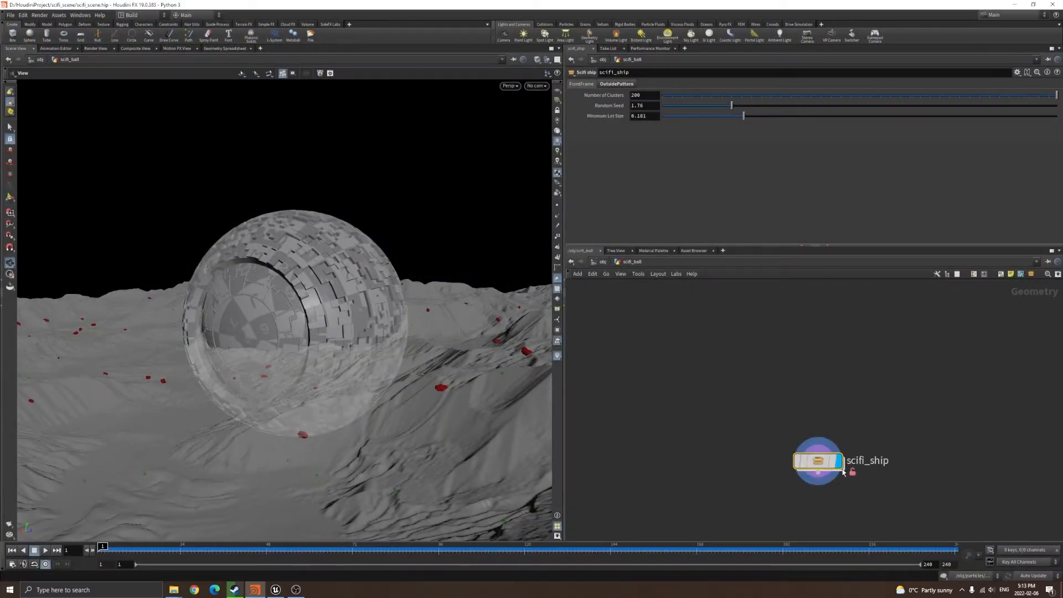
# - In Houdini, open the scifi_ship asset's network and check the node information of its OUT null
pyautogui.doubleClick(840, 469)
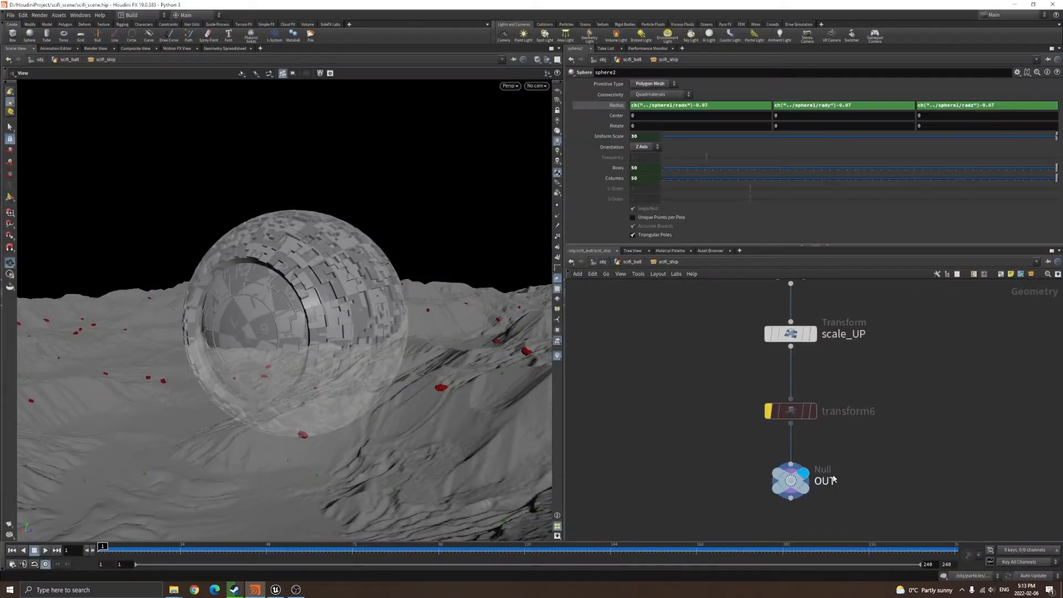
pyautogui.click(758, 421)
pyautogui.click(700, 414)
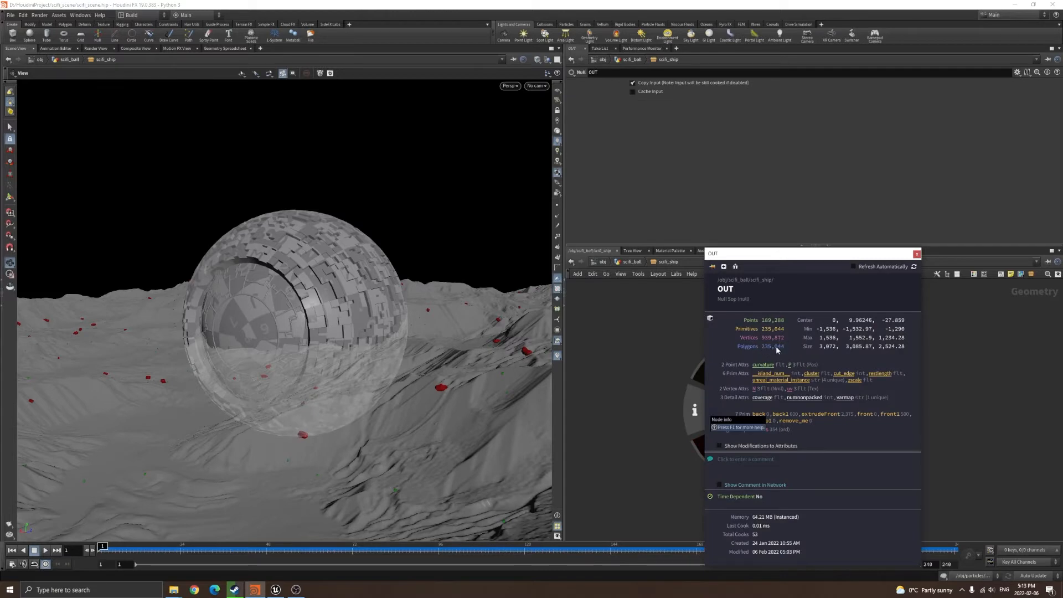
pyautogui.click(916, 254)
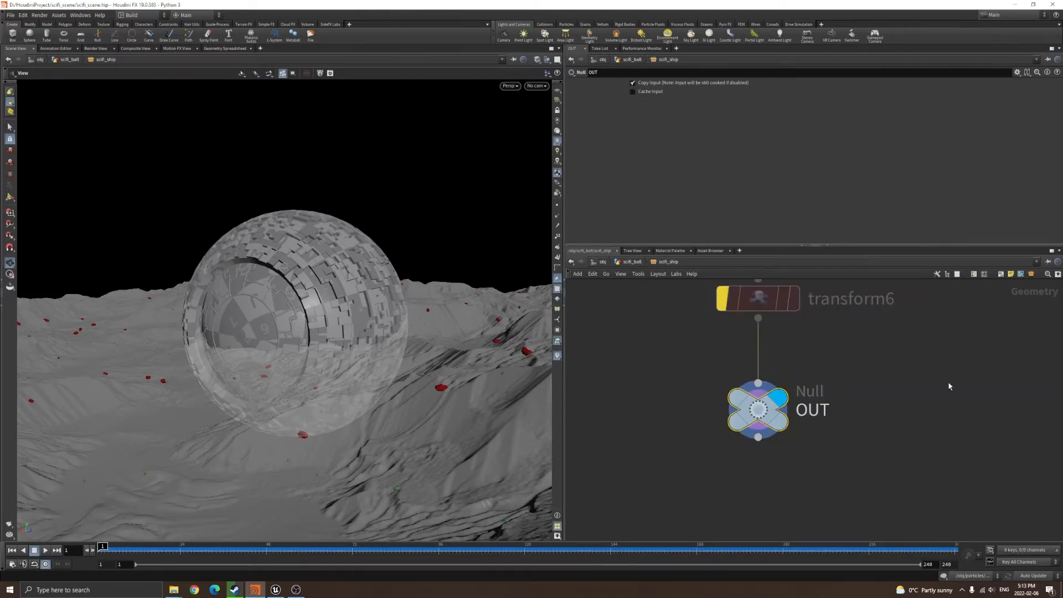
# - Switch back to Unreal Editor and inspect the ship's panelled surface and portal up close
pyautogui.click(1015, 5)
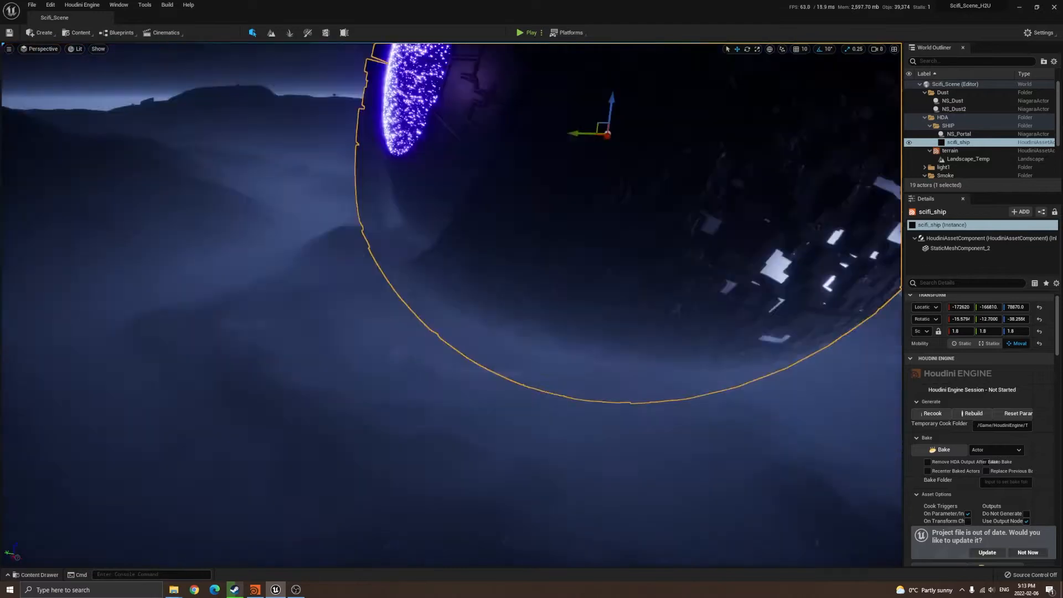
pyautogui.moveTo(451, 304); pyautogui.dragTo(506, 263, button='right')
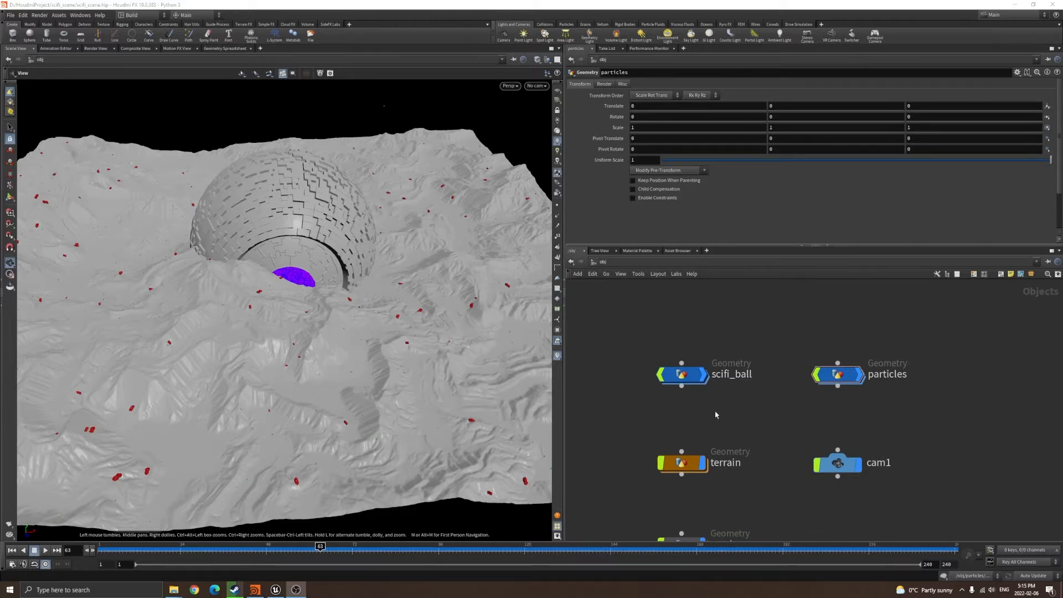
# - In Houdini's object network, select the scifi_ball object and inspect its panelled front in the scene
pyautogui.press('h')
pyautogui.moveTo(772, 352); pyautogui.dragTo(772, 352)
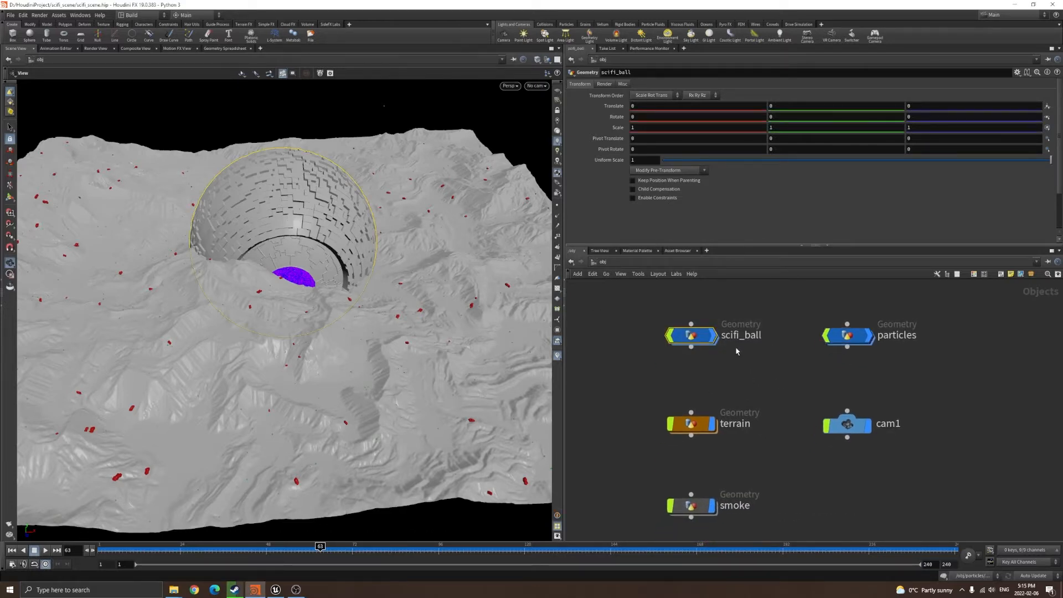
pyautogui.scroll(6, 312, 234)
pyautogui.moveTo(312, 234); pyautogui.dragTo(384, 228)
# - Open the network of the particles object and hide the other objects in the viewport
pyautogui.moveTo(797, 311); pyautogui.dragTo(887, 347)
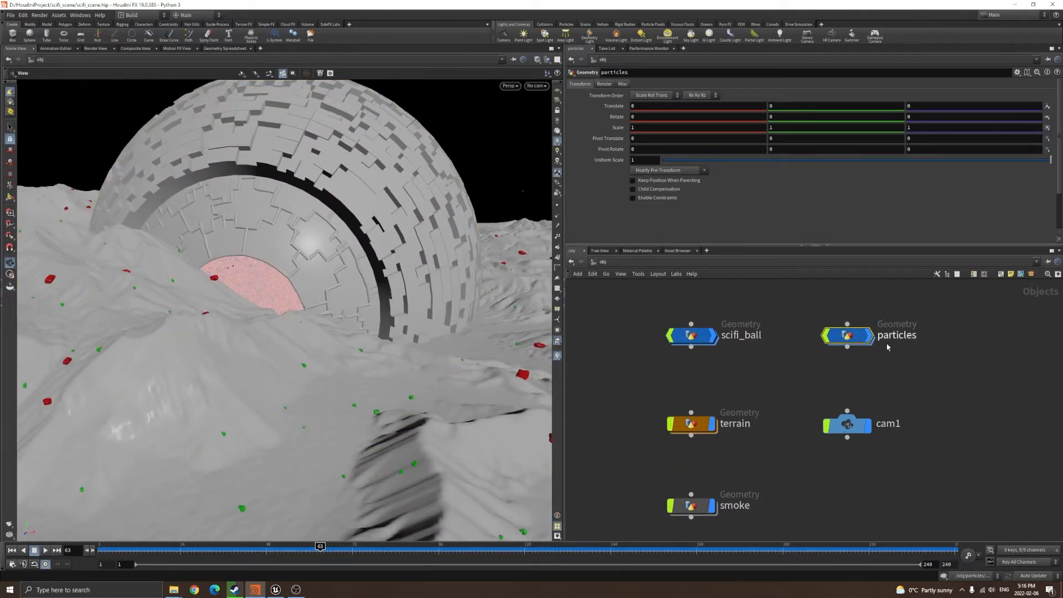
pyautogui.doubleClick(848, 336)
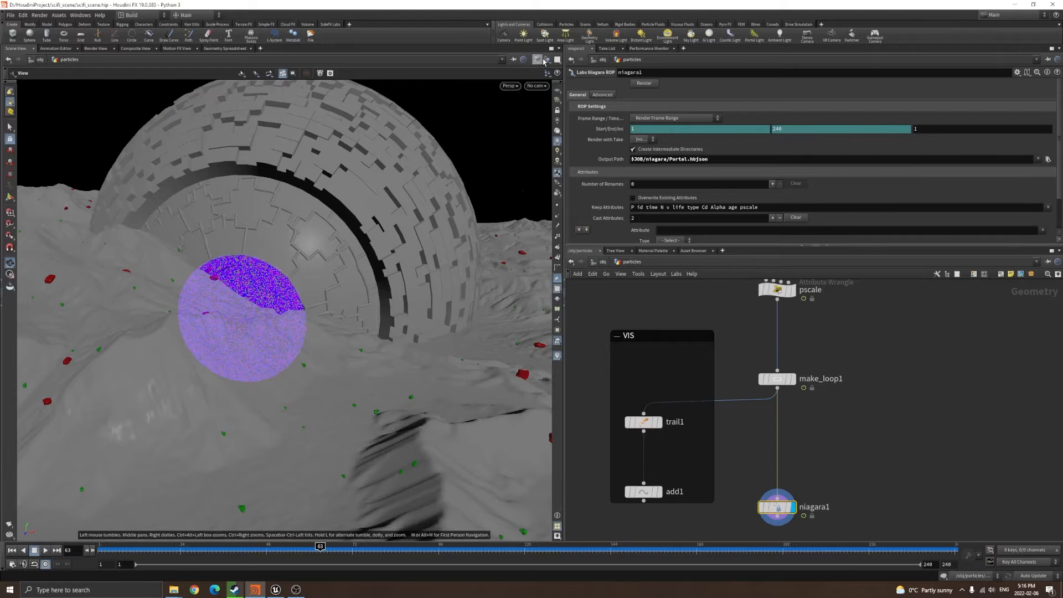
pyautogui.click(555, 86)
# - Examine the niagara1 export node and the portal particle disc up close
pyautogui.moveTo(860, 474); pyautogui.dragTo(858, 379, button='middle')
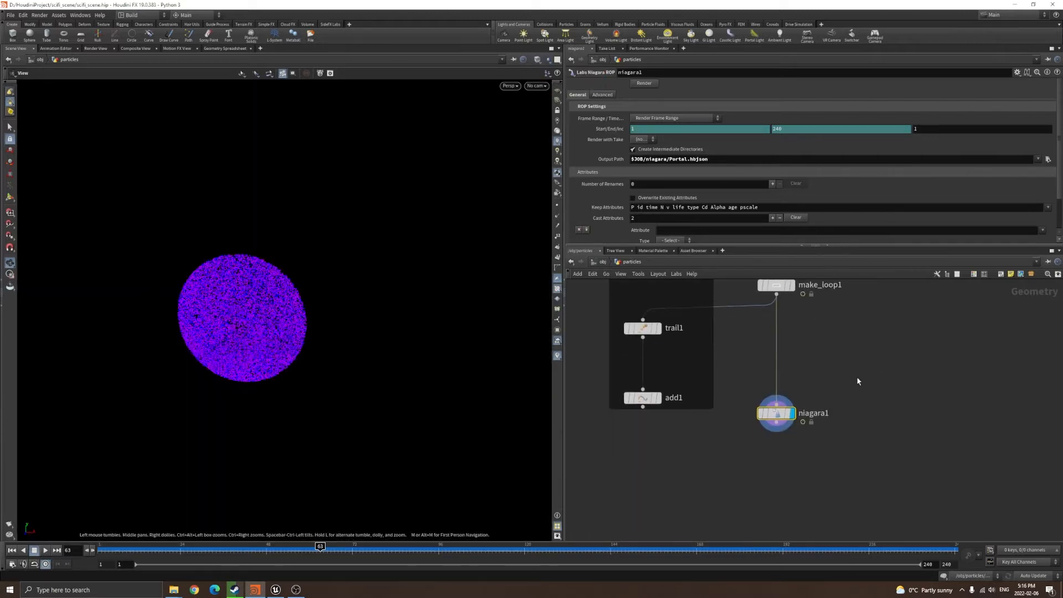
pyautogui.scroll(5, 843, 382)
pyautogui.moveTo(631, 384); pyautogui.dragTo(906, 488)
pyautogui.moveTo(608, 388); pyautogui.dragTo(902, 488)
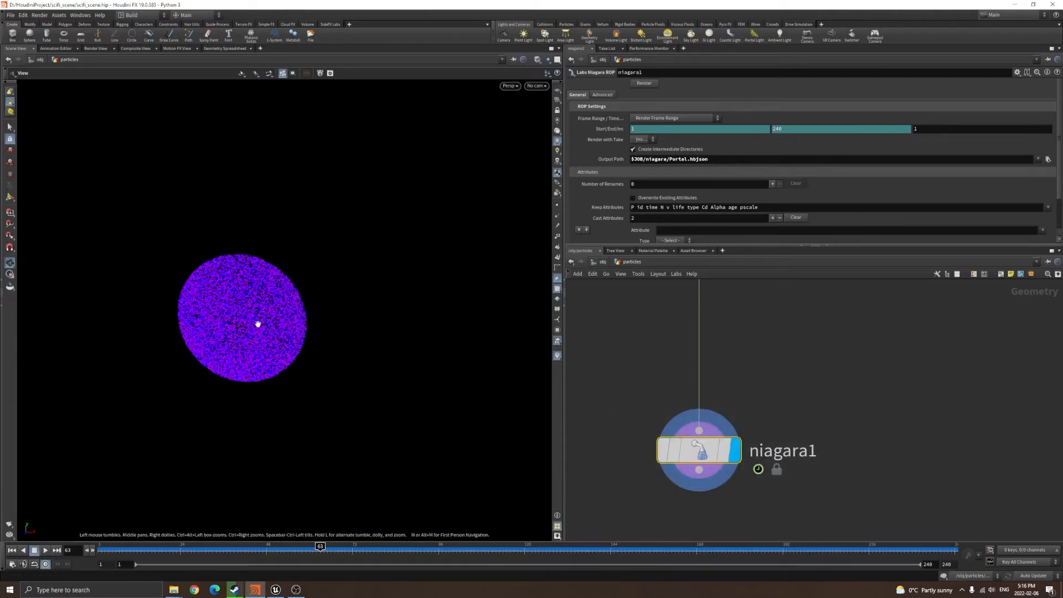
pyautogui.scroll(5, 246, 323)
pyautogui.moveTo(205, 322); pyautogui.dragTo(295, 359, button='middle')
pyautogui.scroll(5, 362, 381)
pyautogui.moveTo(367, 382); pyautogui.dragTo(361, 345)
pyautogui.moveTo(752, 430); pyautogui.dragTo(839, 527)
pyautogui.moveTo(917, 491); pyautogui.dragTo(695, 390)
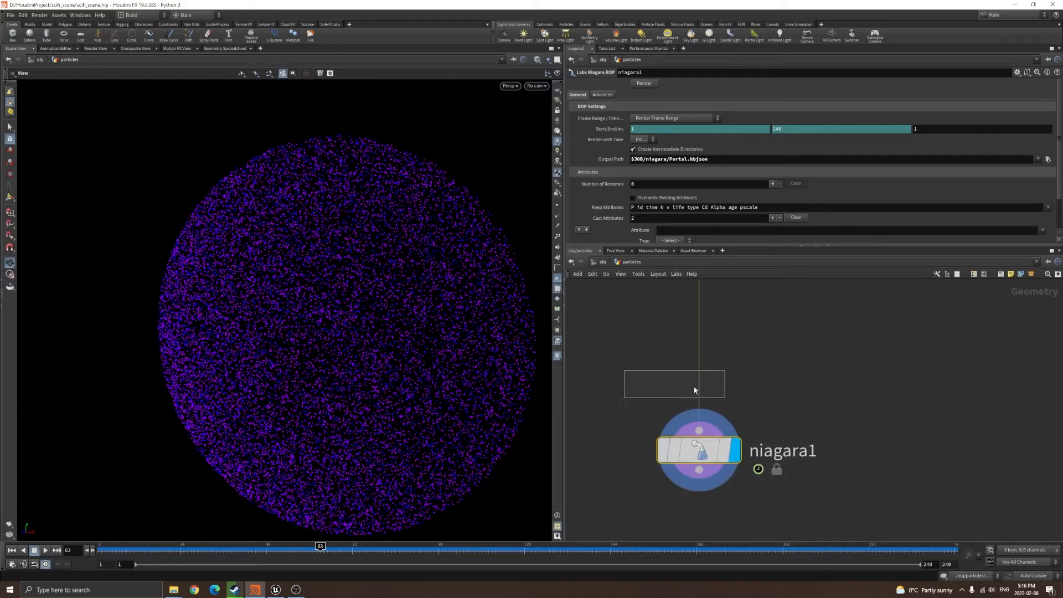
# - Return to the object level, open the terrain object's network and frame the terrain
pyautogui.click(604, 263)
pyautogui.scroll(-3, 771, 399)
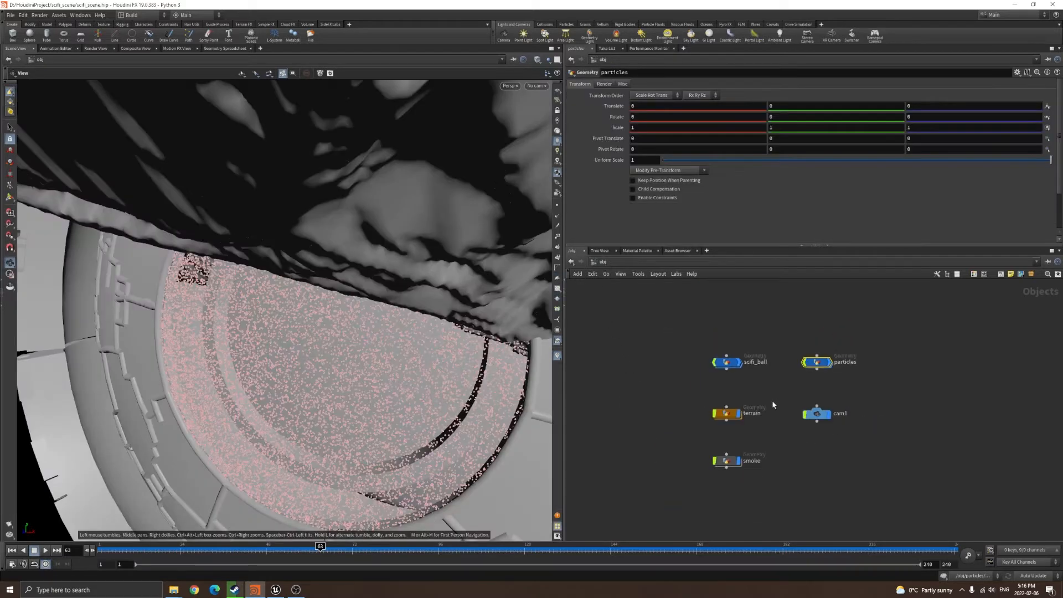
pyautogui.doubleClick(727, 413)
pyautogui.press('f')
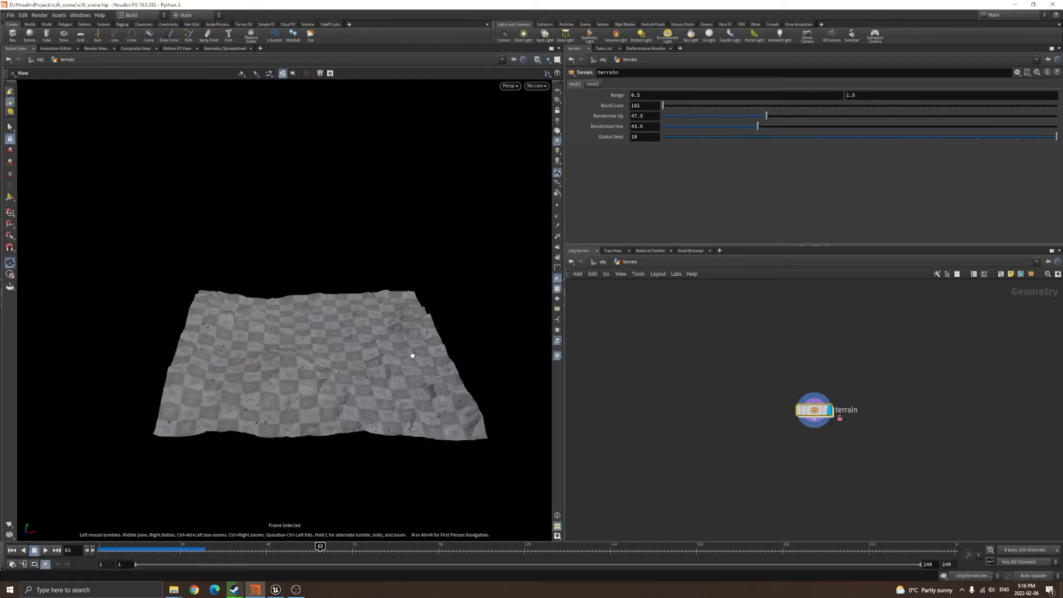
# - Examine the red and green rocks scattered across the terrain surface up close
pyautogui.scroll(5, 419, 329)
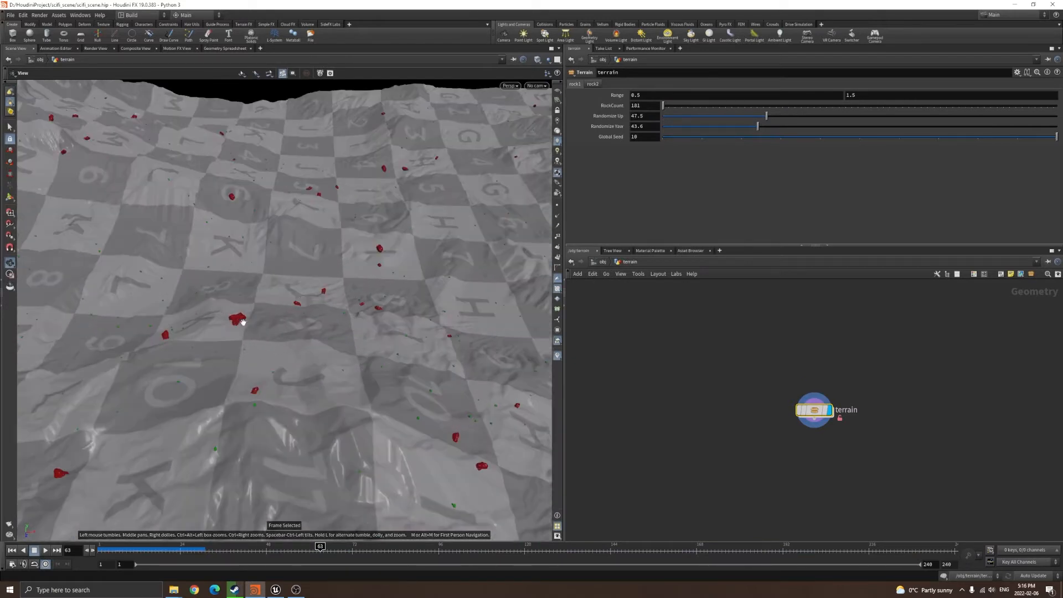
pyautogui.scroll(6, 282, 312)
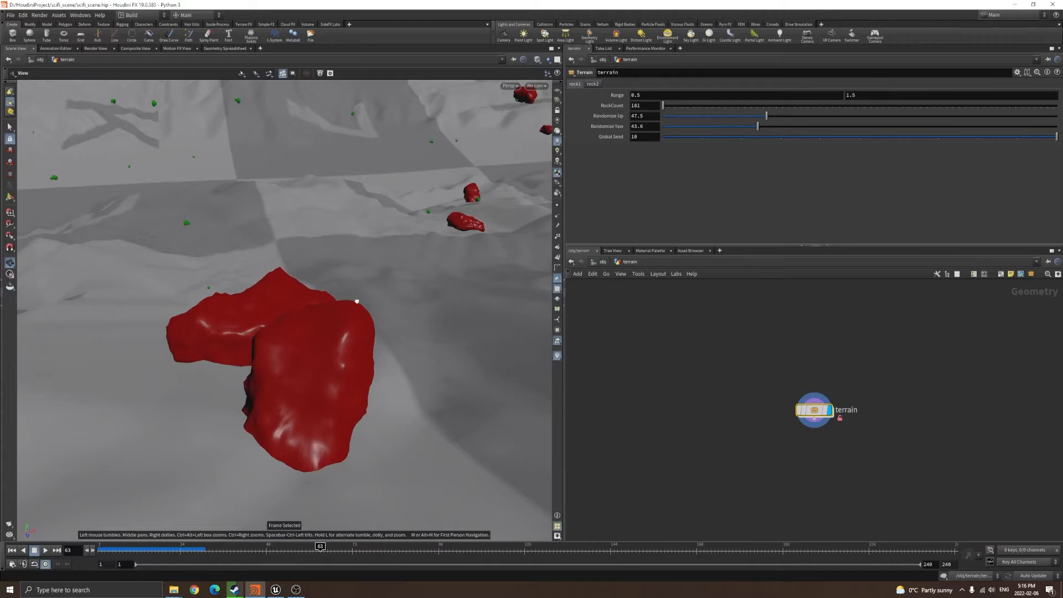
pyautogui.scroll(-6, 332, 332)
pyautogui.moveTo(356, 301); pyautogui.dragTo(335, 358)
# - Switch to Unreal Editor and select the terrain Houdini asset actor
pyautogui.click(275, 590)
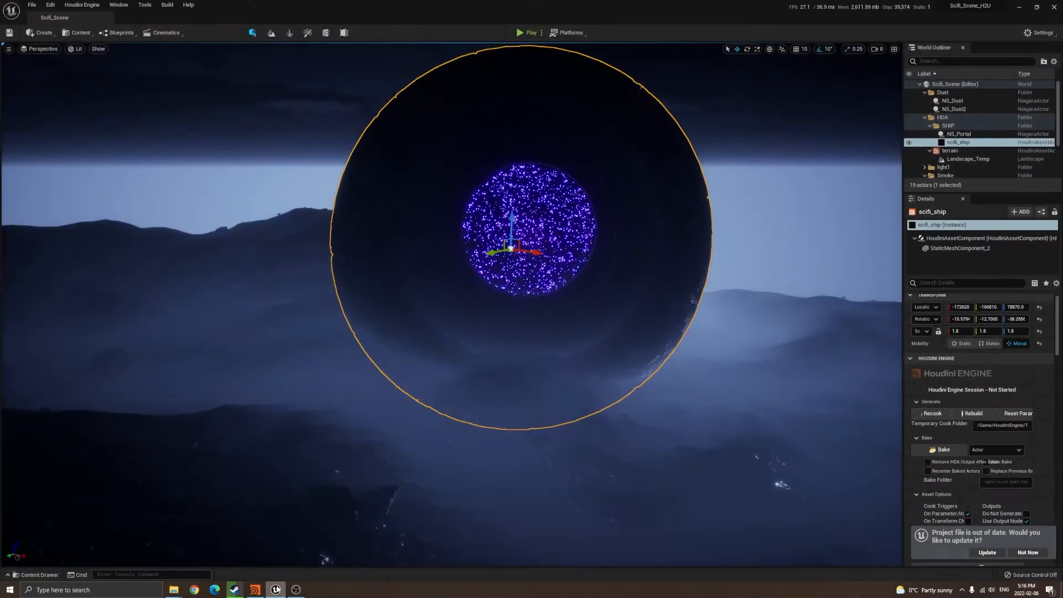
pyautogui.scroll(1, 923, 362)
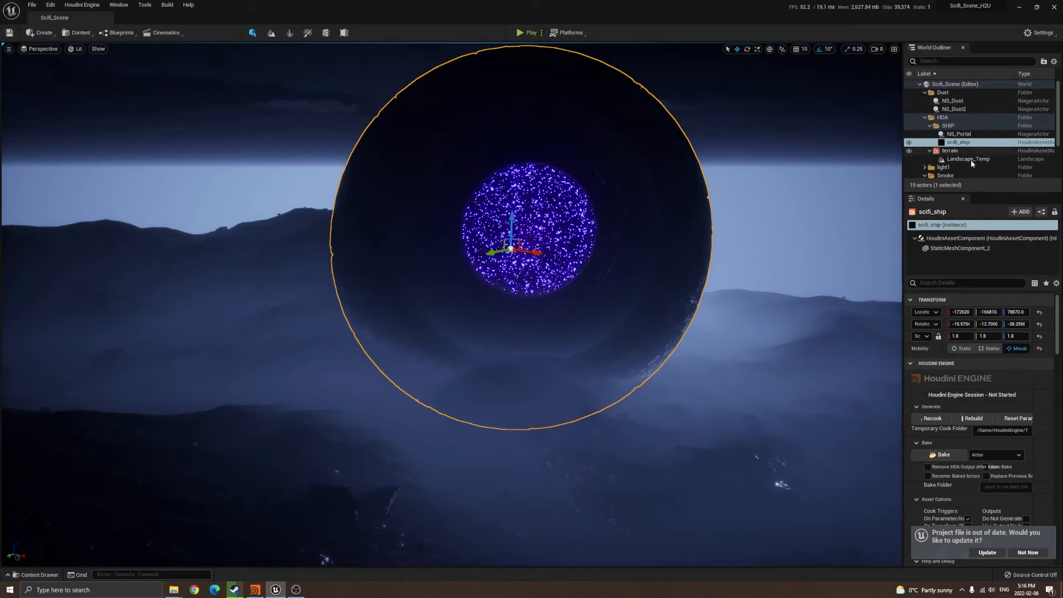
pyautogui.click(968, 158)
pyautogui.click(950, 151)
# - Review the terrain actor's Houdini outputs, including the landscape material and the two instanced rock outputs with their scale offsets
pyautogui.scroll(-10, 937, 419)
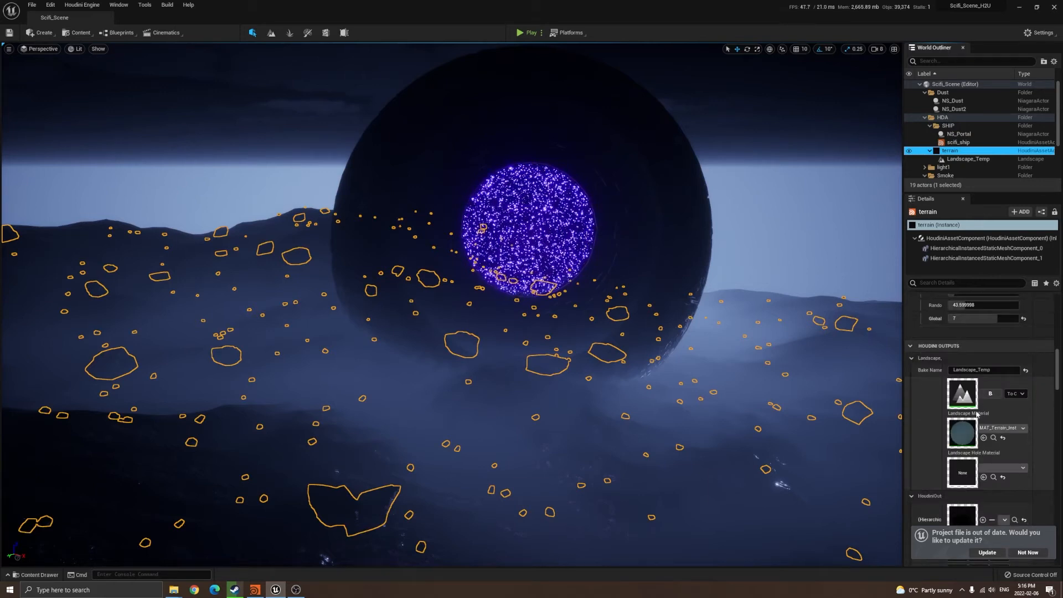
pyautogui.scroll(-1, 963, 399)
pyautogui.scroll(-5, 953, 446)
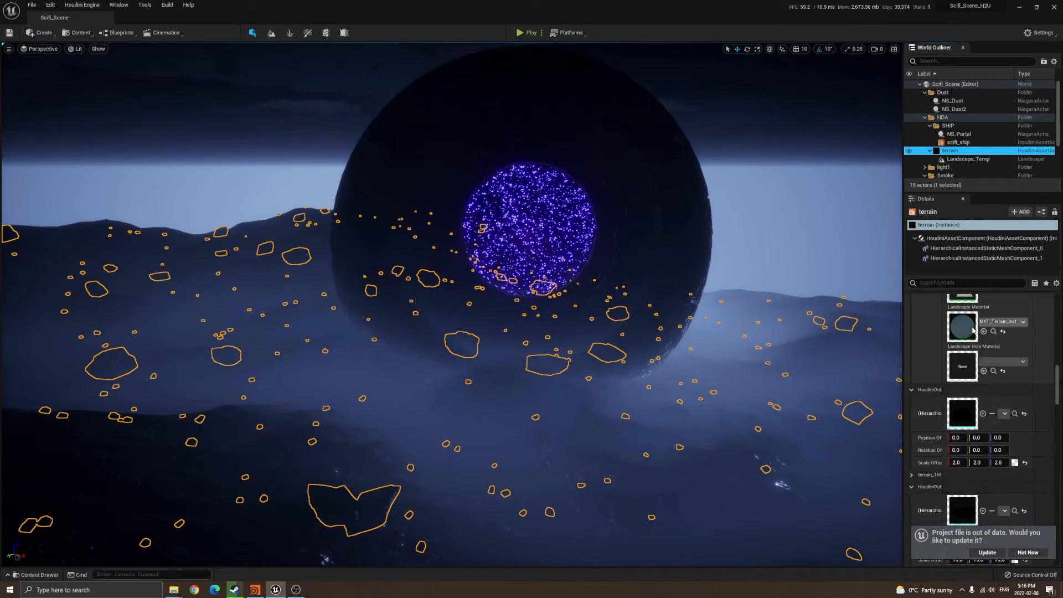
pyautogui.scroll(-10, 941, 399)
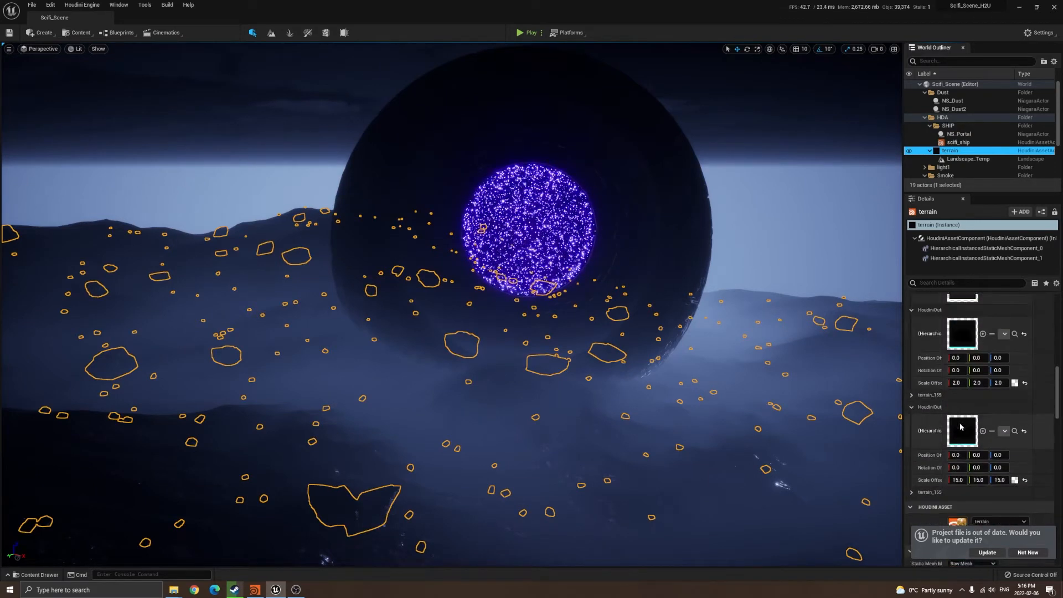
pyautogui.scroll(7, 923, 445)
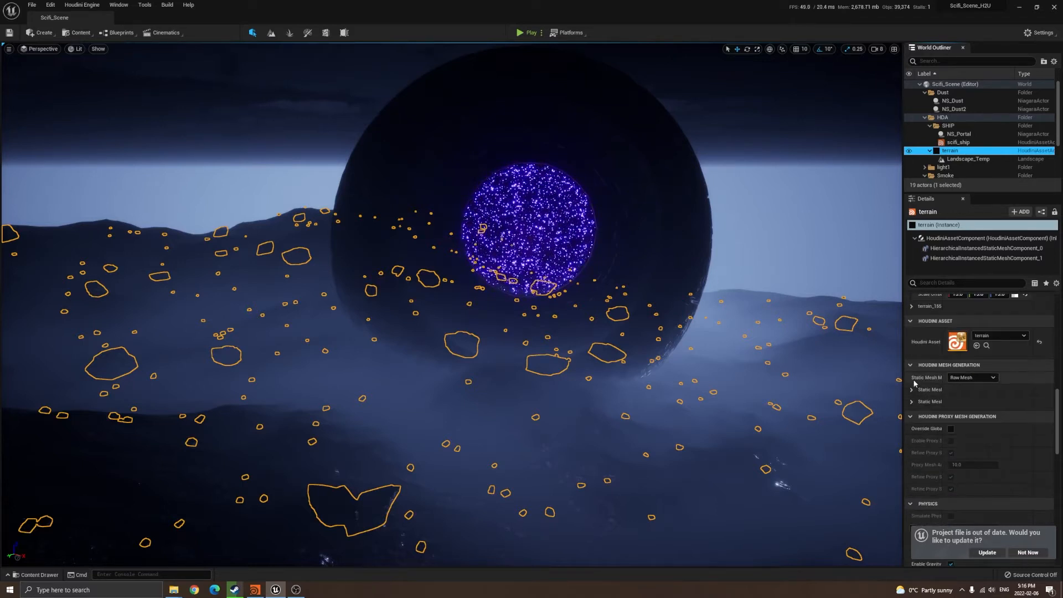
pyautogui.scroll(6, 918, 377)
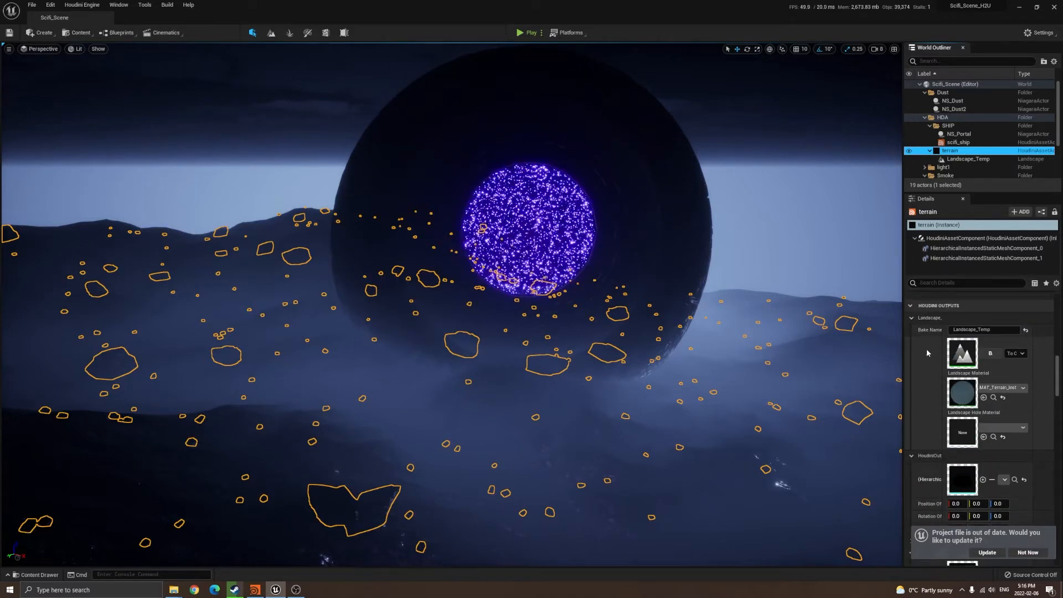
# - Collapse the landscape output and expand the second rock output's static mesh details
pyautogui.click(911, 319)
pyautogui.scroll(-6, 917, 381)
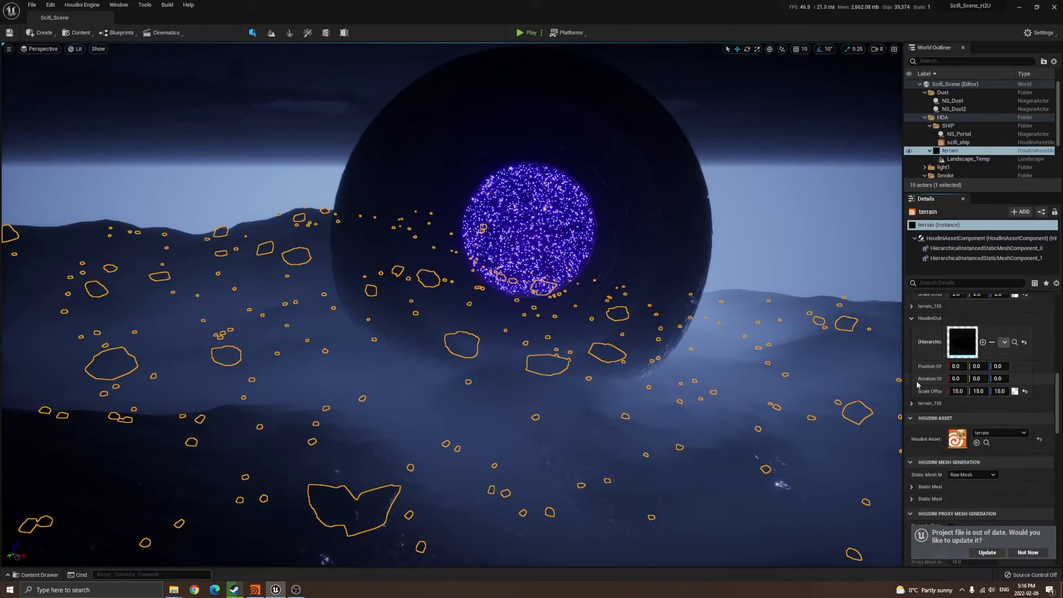
pyautogui.click(912, 390)
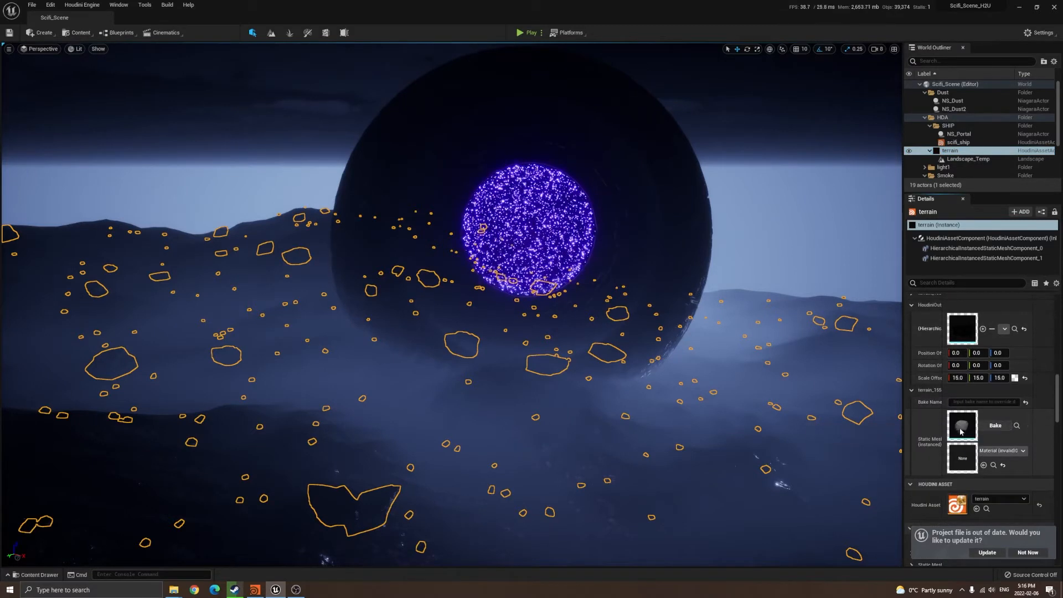
# - Inspect the scattered rock instances across the level and switch back to Houdini
pyautogui.moveTo(742, 368); pyautogui.dragTo(556, 348, button='right')
pyautogui.press('w')
pyautogui.press('w')
pyautogui.press('w')
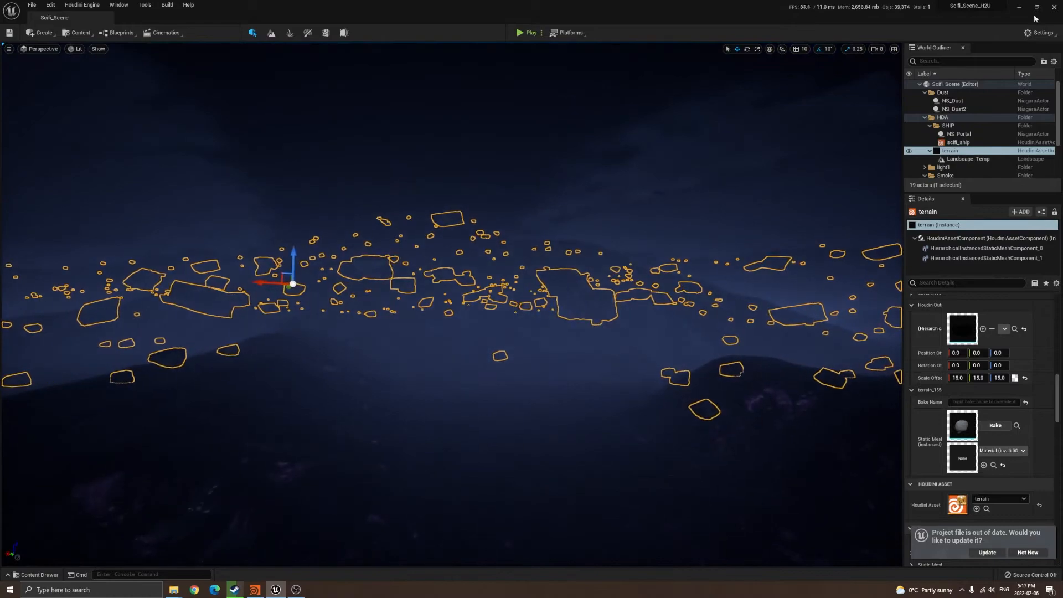
pyautogui.click(1020, 7)
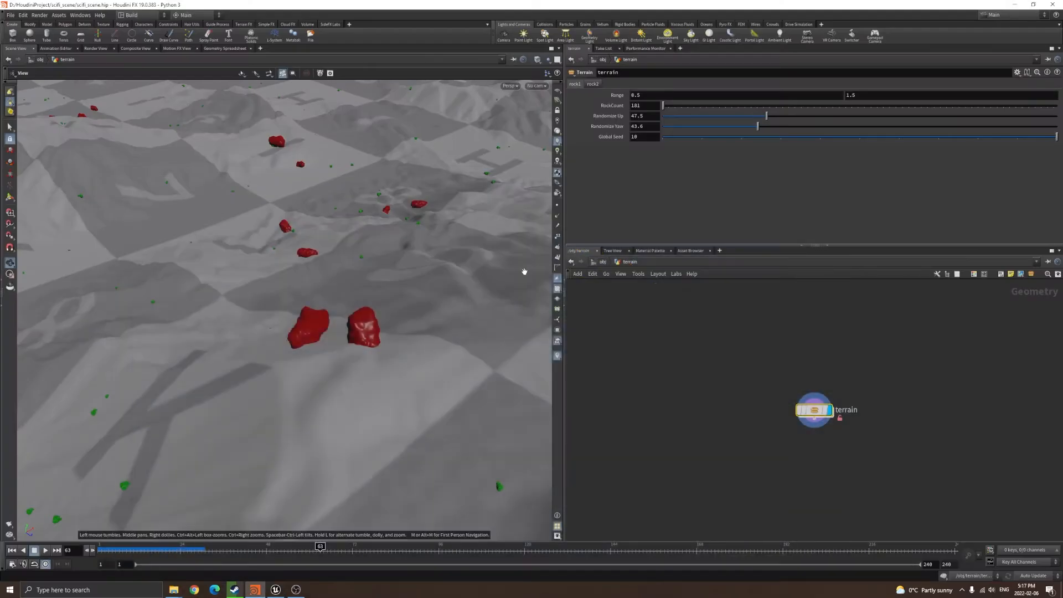
# - Open the smoke object's network in Houdini, and switch to Unreal Editor with the terrain actor deselected
pyautogui.click(602, 262)
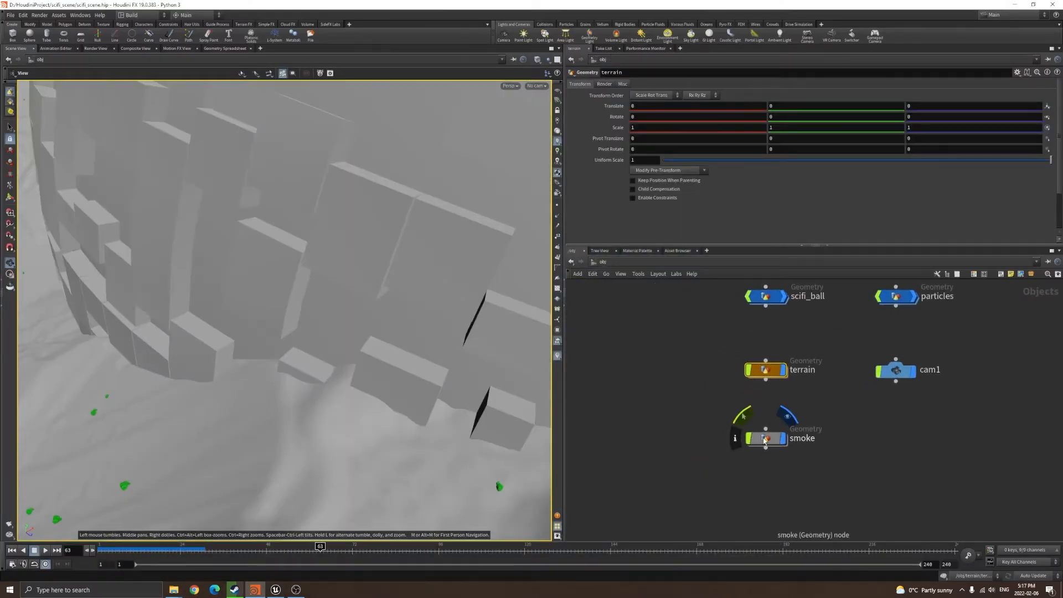
pyautogui.doubleClick(765, 440)
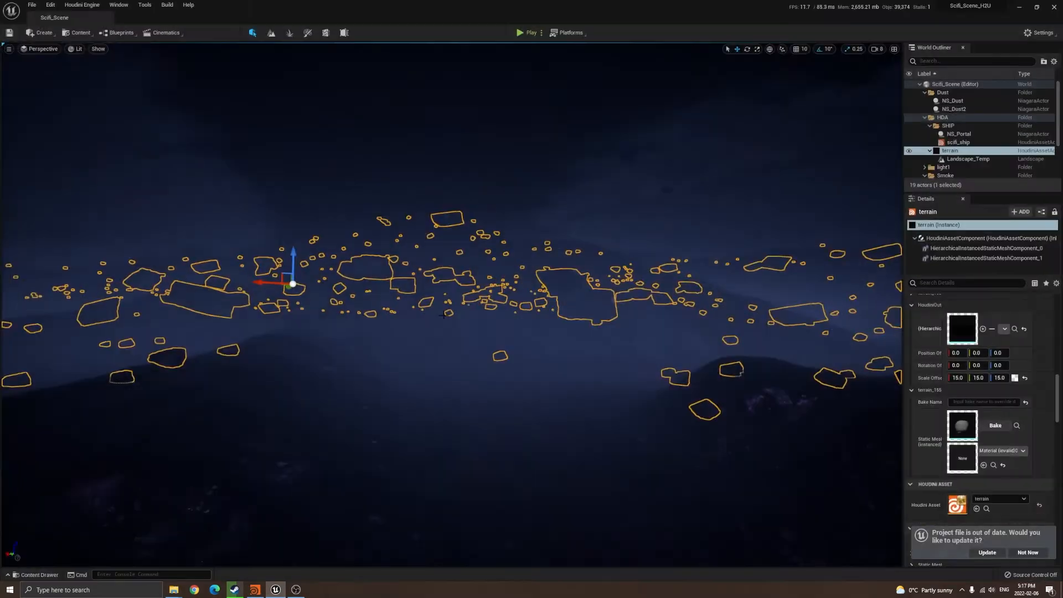
pyautogui.click(276, 589)
pyautogui.press('Escape')
# - Select the NS_Smoke1 actor to inspect the smoke effects around the ship in the level, and clear the selection
pyautogui.moveTo(451, 304); pyautogui.dragTo(523, 296, button='right')
pyautogui.moveTo(447, 336); pyautogui.dragTo(303, 335, button='right')
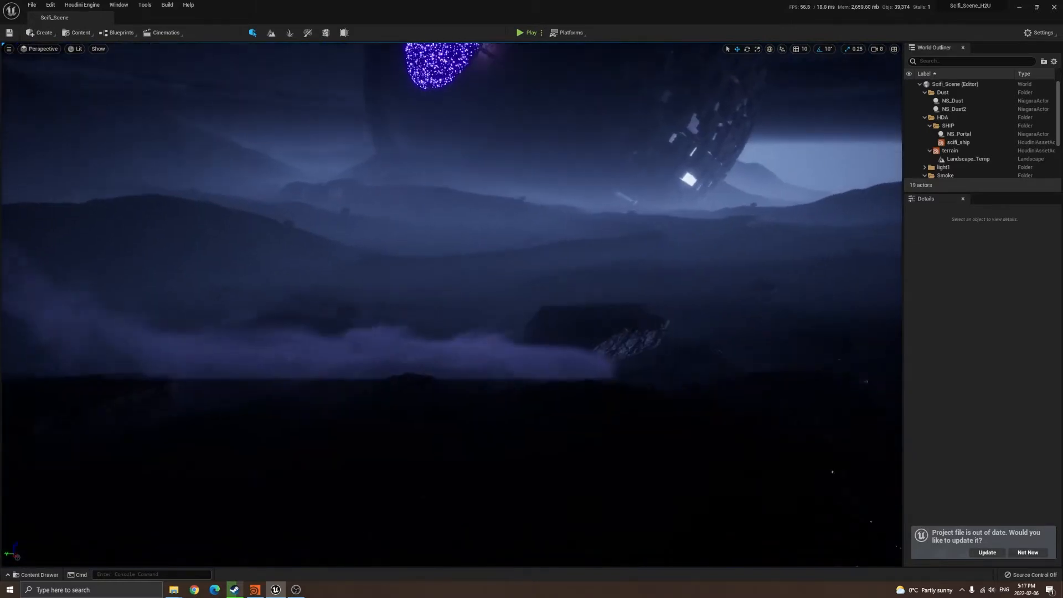
pyautogui.click(447, 336)
pyautogui.moveTo(448, 336); pyautogui.dragTo(432, 231, button='right')
pyautogui.press('s')
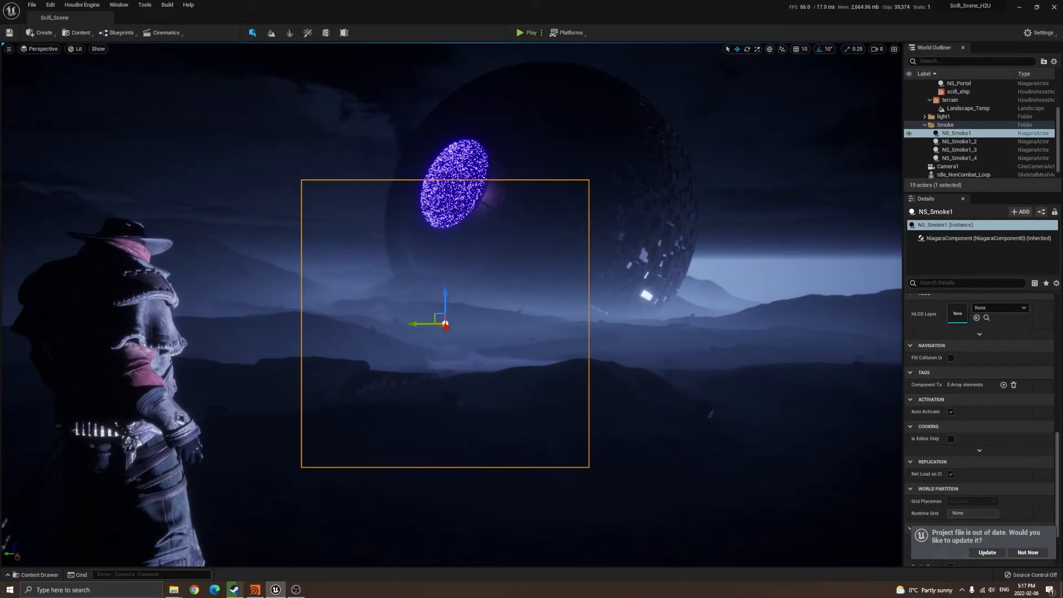
pyautogui.press('d')
pyautogui.moveTo(582, 325); pyautogui.dragTo(557, 286, button='right')
pyautogui.press('s')
pyautogui.press('d')
pyautogui.press('Escape')
# - Open the NS_Smoke1 Niagara system from the FX content folder, review its emitter setup, and close it
pyautogui.hotkey('ctrl', 'space')
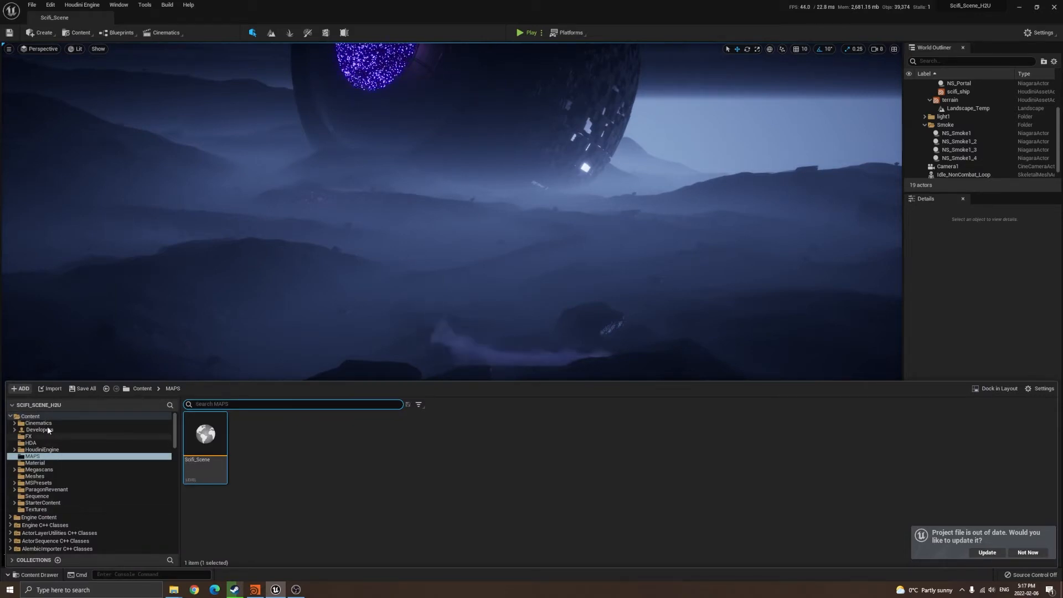
pyautogui.click(30, 416)
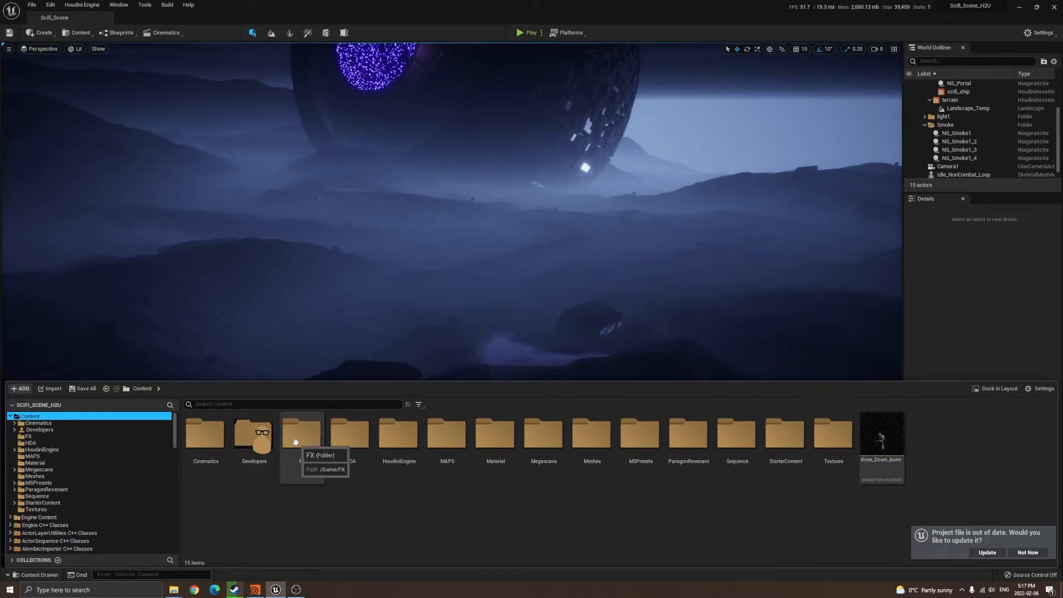
pyautogui.doubleClick(296, 437)
pyautogui.doubleClick(319, 441)
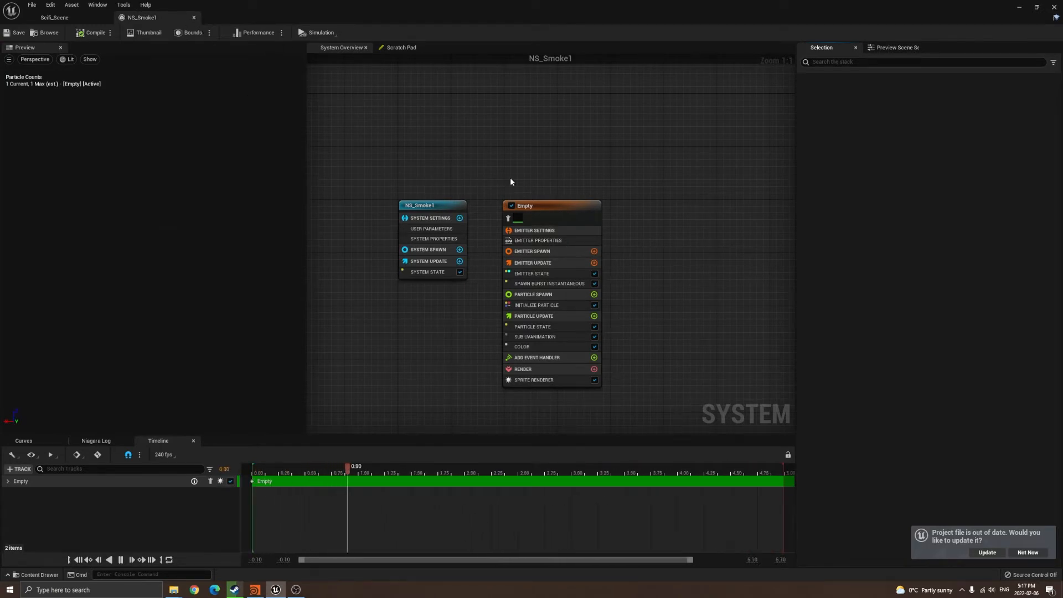
pyautogui.click(194, 18)
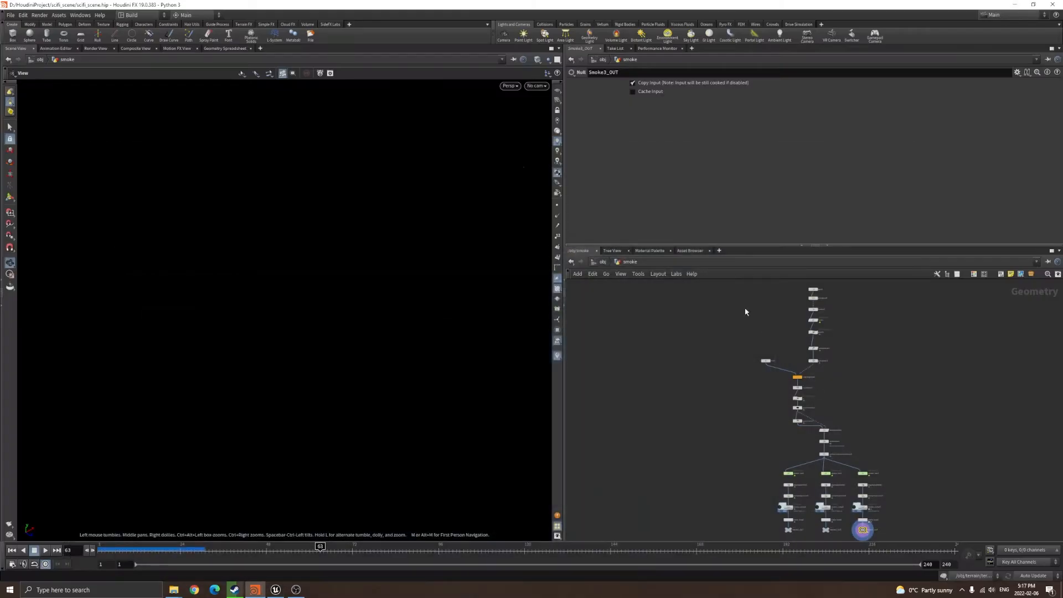
# - Frame the Smoke3_OUT simulation in Houdini, play it from the start, and rewind to frame 1
pyautogui.press('f')
pyautogui.moveTo(318, 366); pyautogui.dragTo(514, 297)
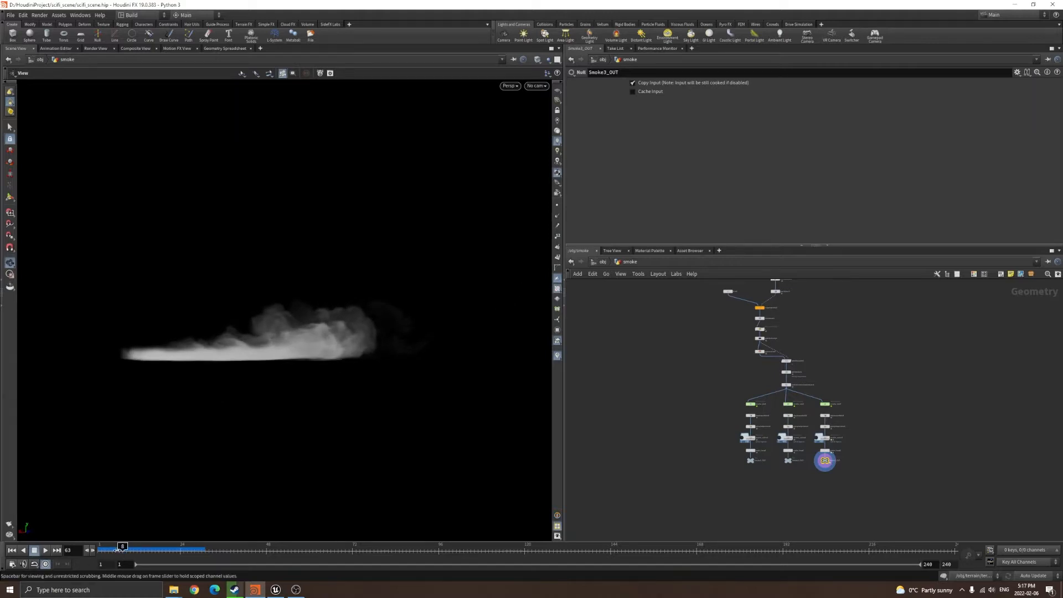
pyautogui.moveTo(122, 547); pyautogui.dragTo(96, 550)
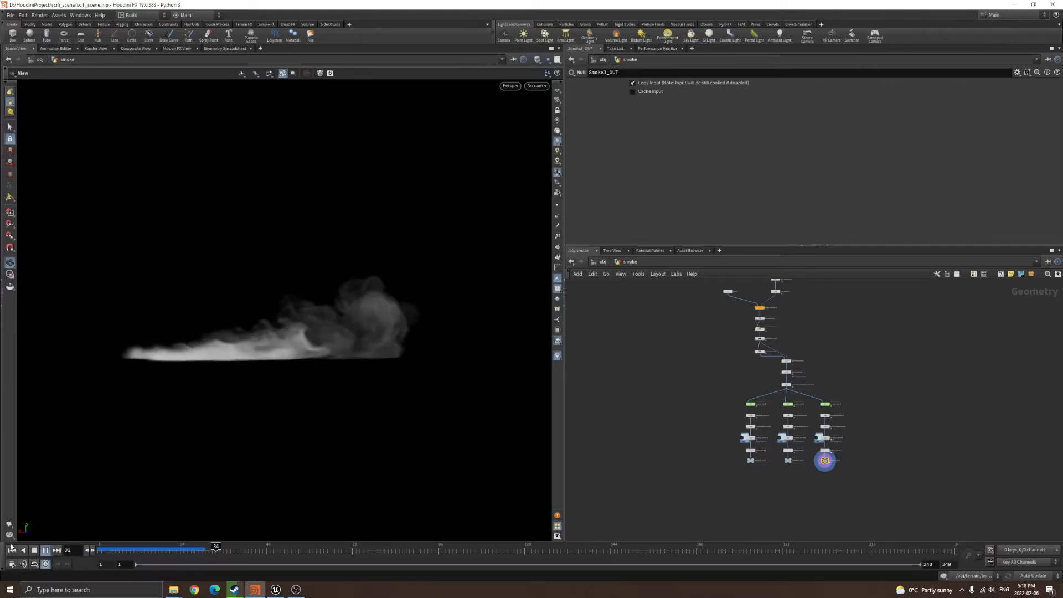
pyautogui.click(46, 551)
pyautogui.click(12, 550)
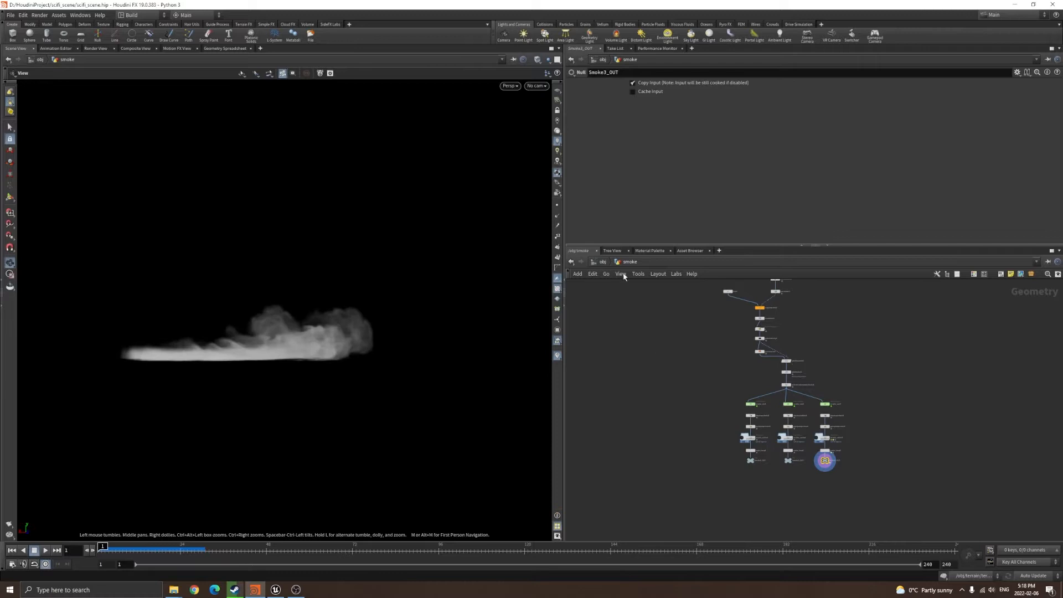
# - Return to the object level and turn off the display of the terrain and smoke objects
pyautogui.scroll(1, 707, 346)
pyautogui.click(602, 262)
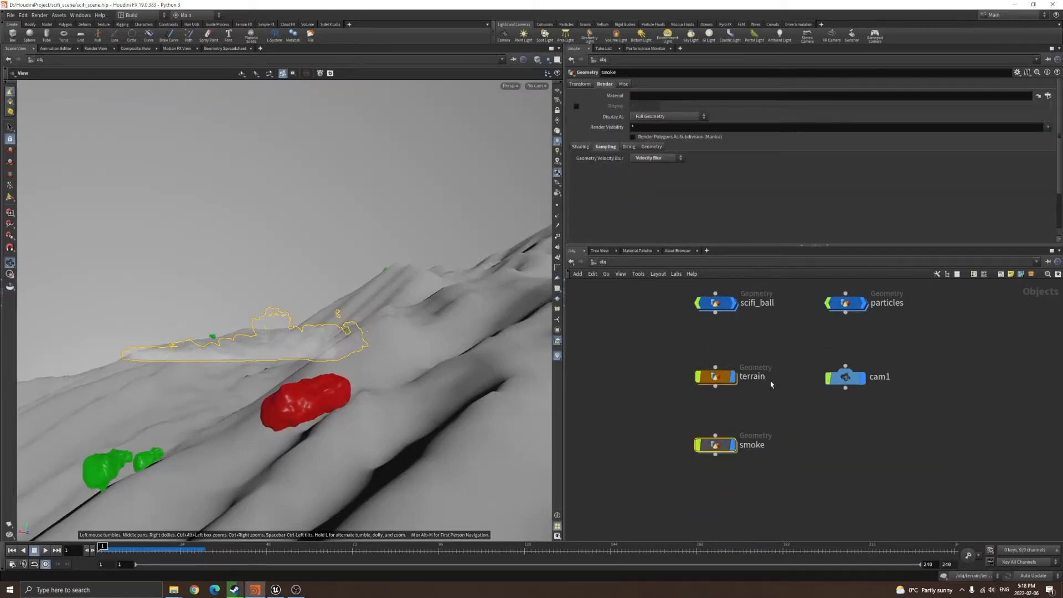
pyautogui.click(733, 376)
pyautogui.click(733, 444)
pyautogui.scroll(3, 749, 394)
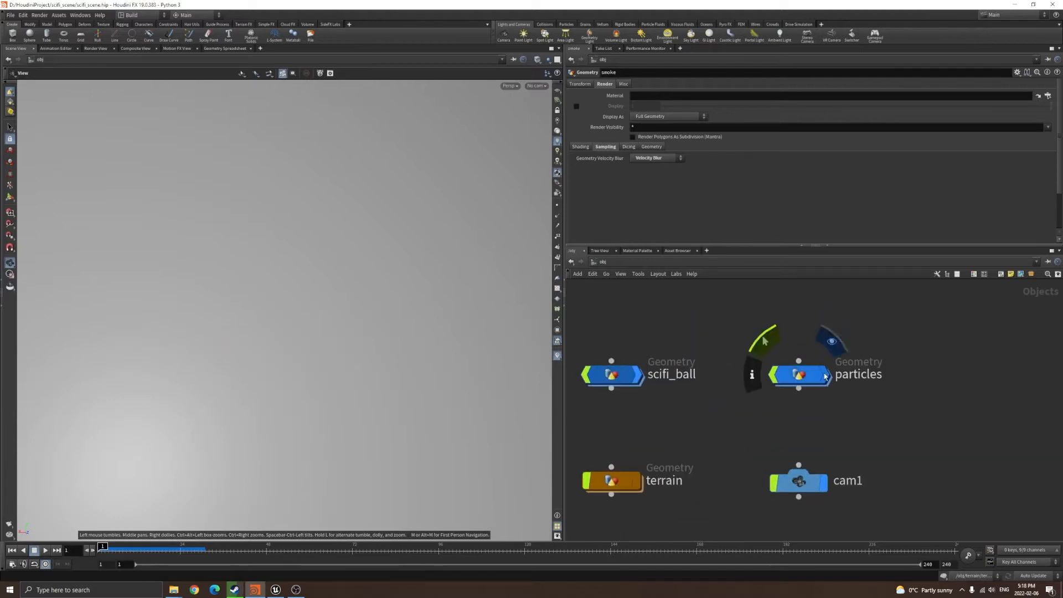
# - Enter the scifi_ball object and open the scifi_ship asset's internal network, framing all of its nodes
pyautogui.moveTo(676, 374); pyautogui.dragTo(806, 416, button='middle')
pyautogui.scroll(2, 751, 420)
pyautogui.click(750, 419)
pyautogui.doubleClick(750, 419)
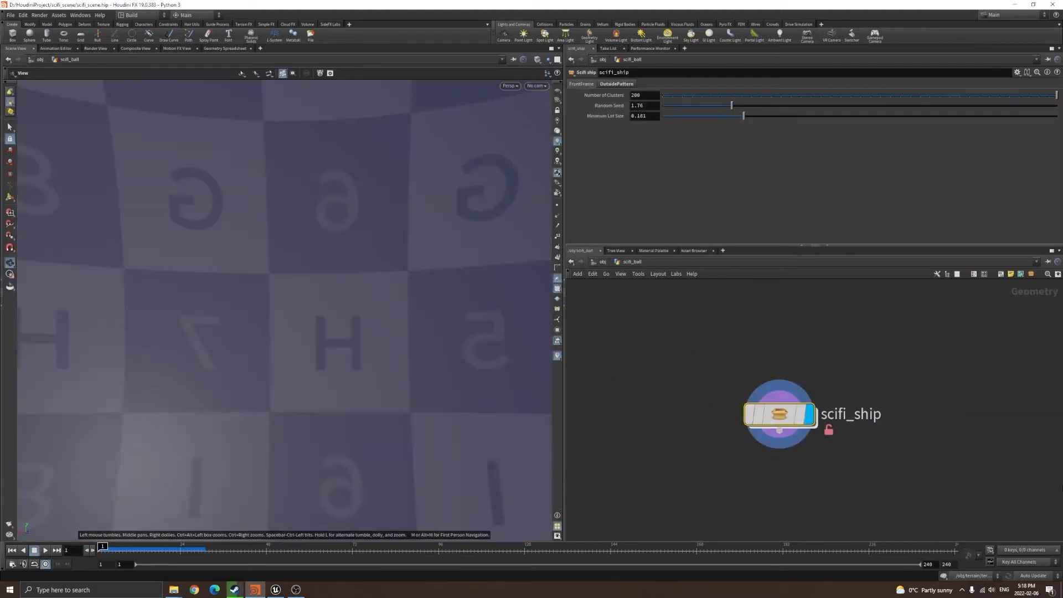
pyautogui.doubleClick(779, 414)
pyautogui.press('h')
pyautogui.moveTo(854, 473); pyautogui.dragTo(844, 499, button='middle')
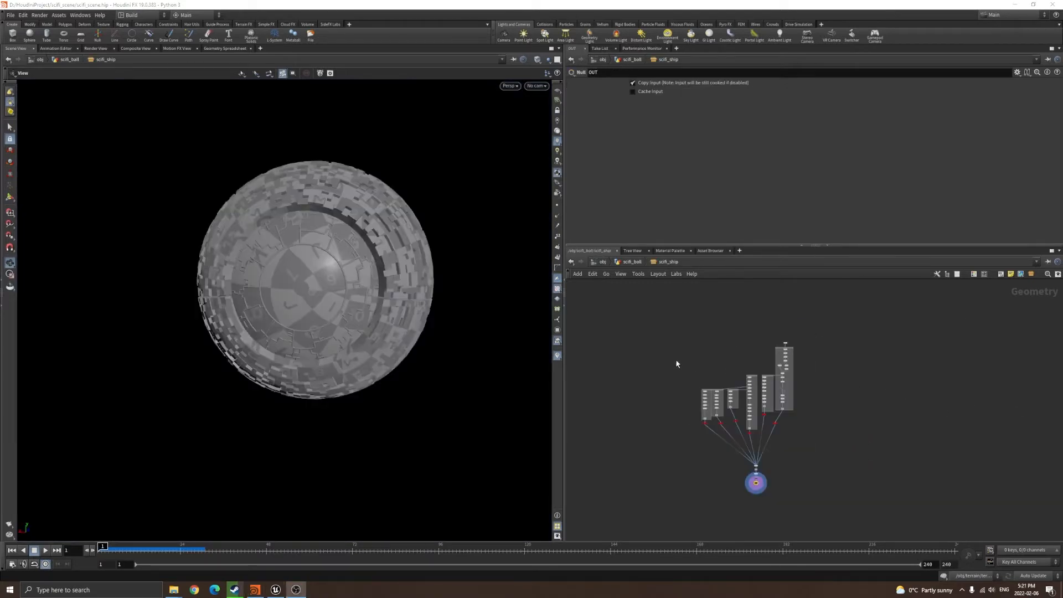
# - Inspect the ship model up close and return to the scifi_ball level with the scifi_ship asset selected
pyautogui.scroll(4, 357, 272)
pyautogui.moveTo(358, 273); pyautogui.dragTo(405, 313, button='middle')
pyautogui.scroll(3, 405, 313)
pyautogui.moveTo(405, 313); pyautogui.dragTo(382, 313)
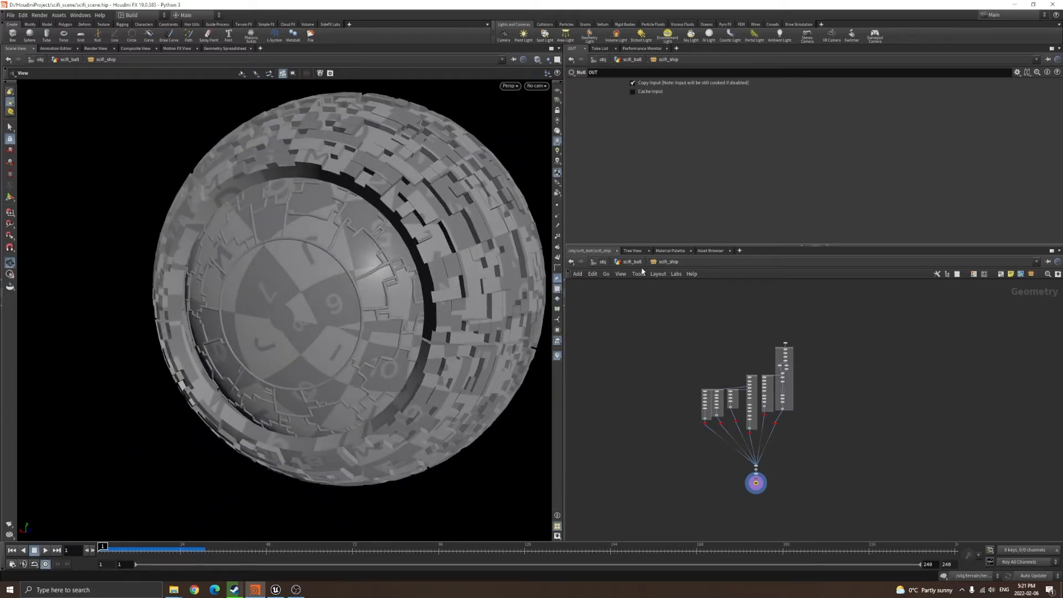
pyautogui.click(632, 262)
pyautogui.moveTo(653, 365); pyautogui.dragTo(890, 479)
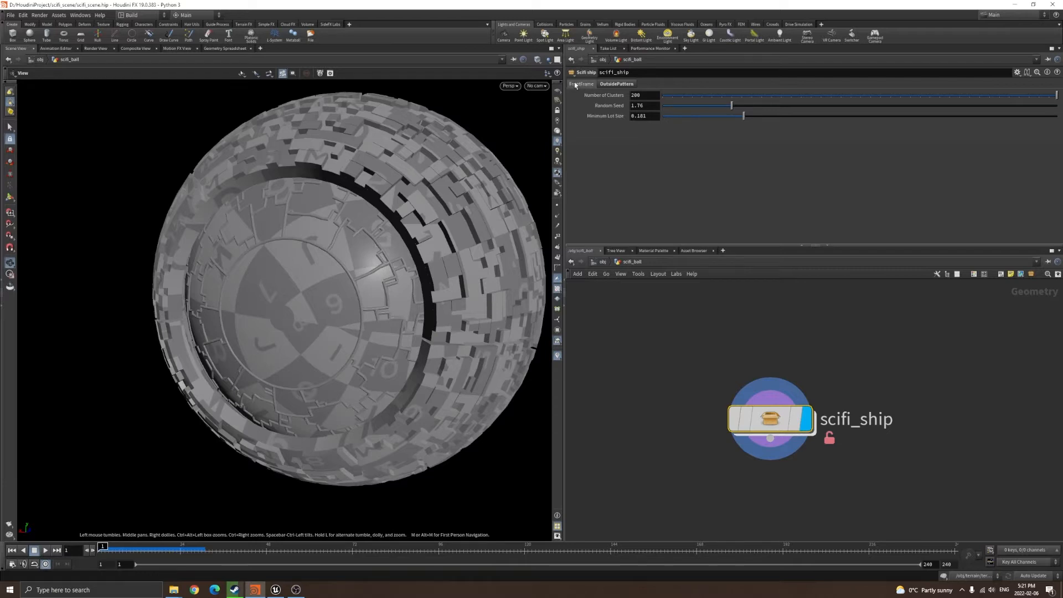
pyautogui.scroll(3, 332, 262)
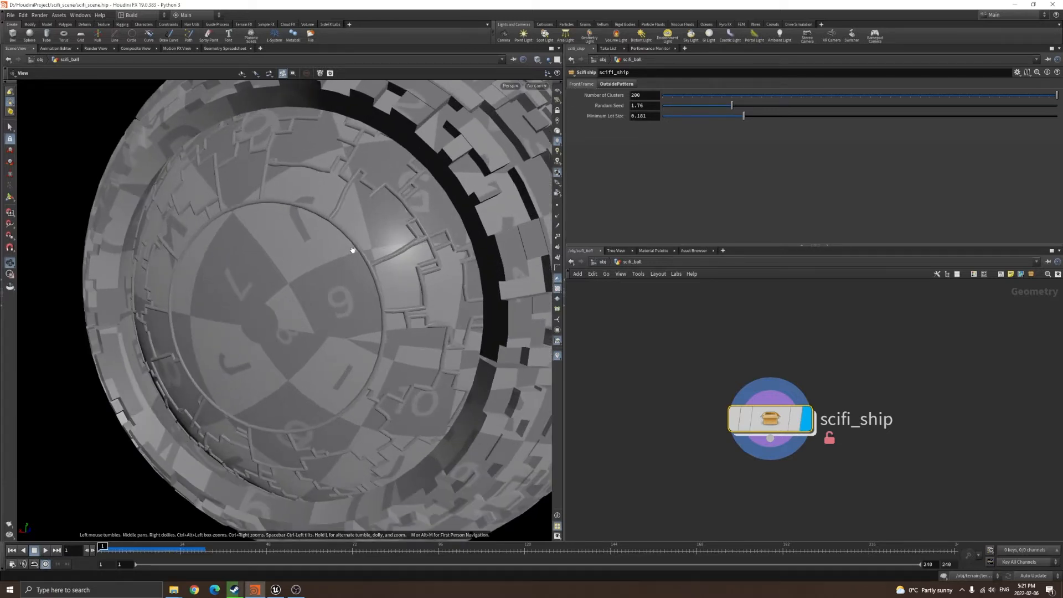
# - Try a lower Number of Clusters for the ship's front frame and restore it to 200
pyautogui.moveTo(783, 99); pyautogui.dragTo(1057, 109)
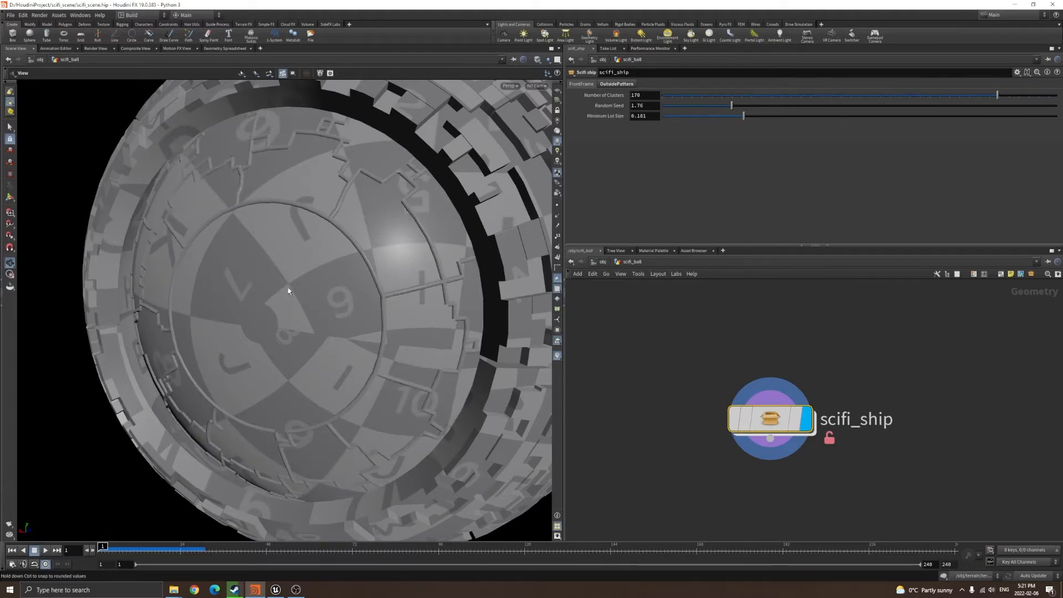
pyautogui.scroll(-3, 304, 281)
pyautogui.moveTo(304, 281); pyautogui.dragTo(379, 256)
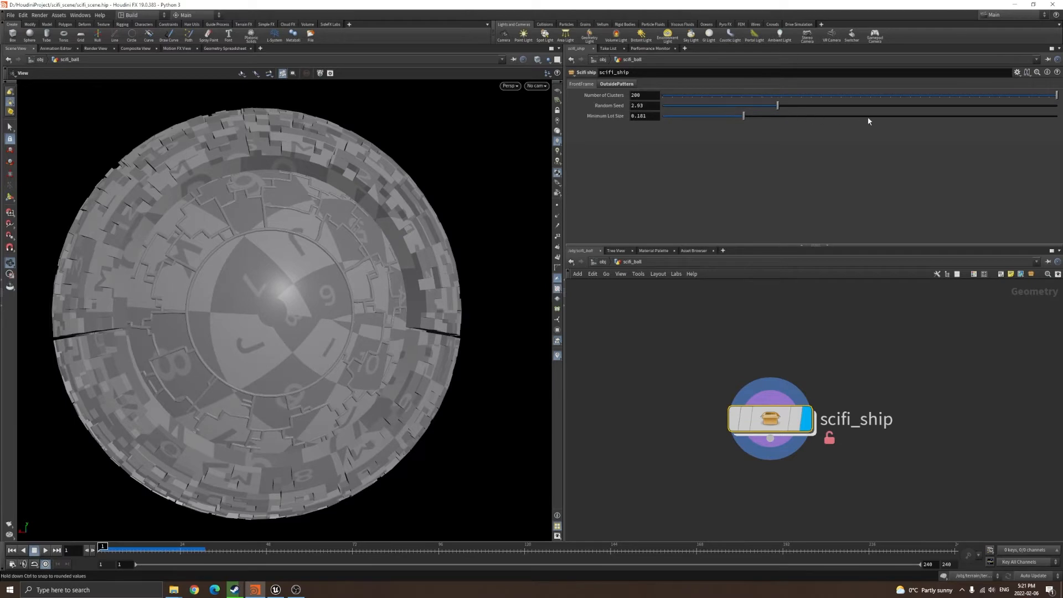
# - Set the front frame's Random Seed to 0.77 and its Minimum Lot Size to 0.1547
pyautogui.click(849, 105)
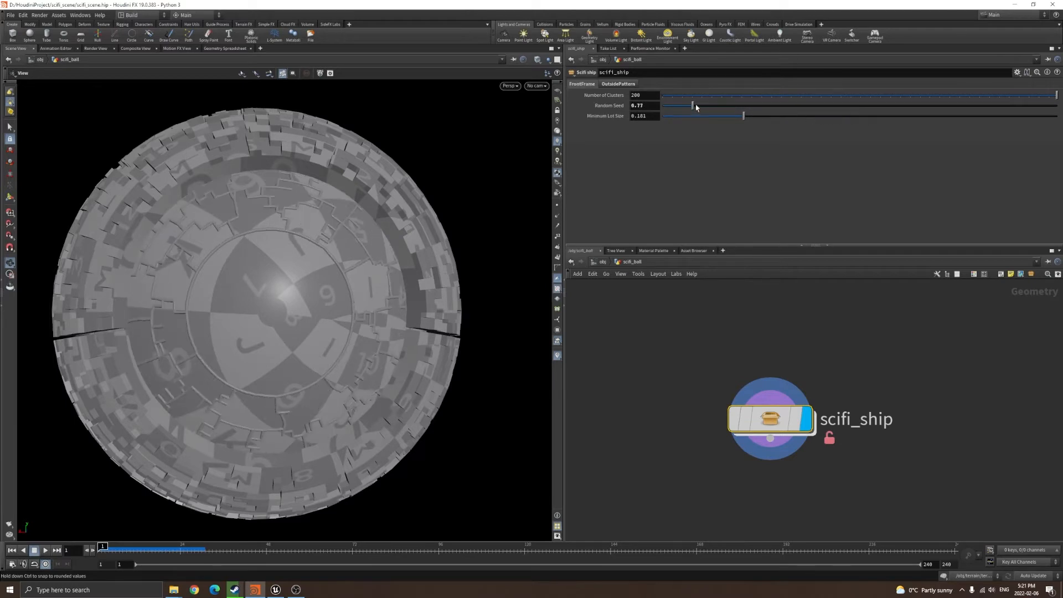
pyautogui.click(956, 117)
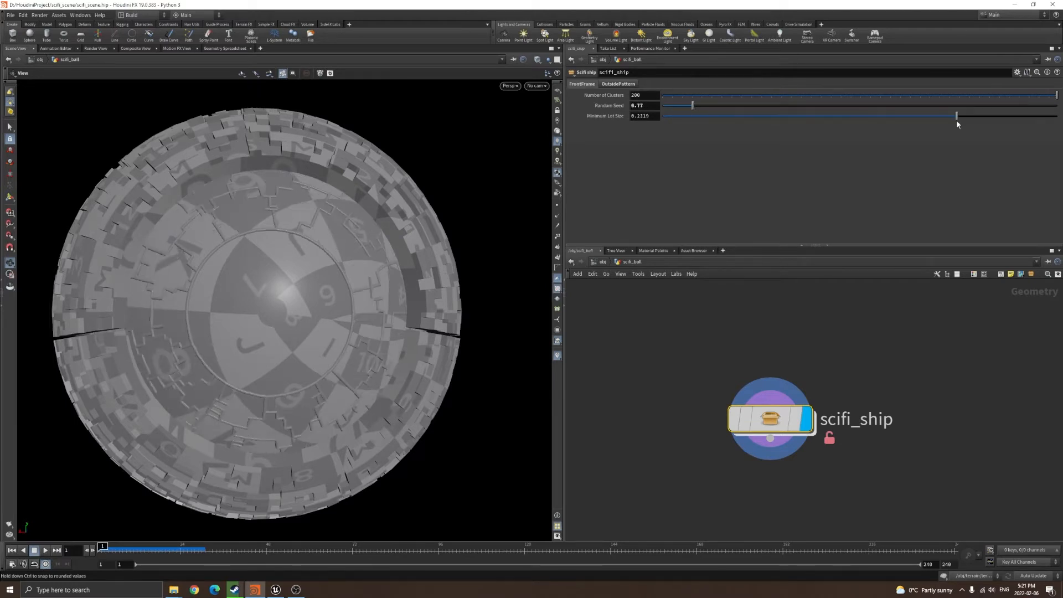
pyautogui.click(675, 118)
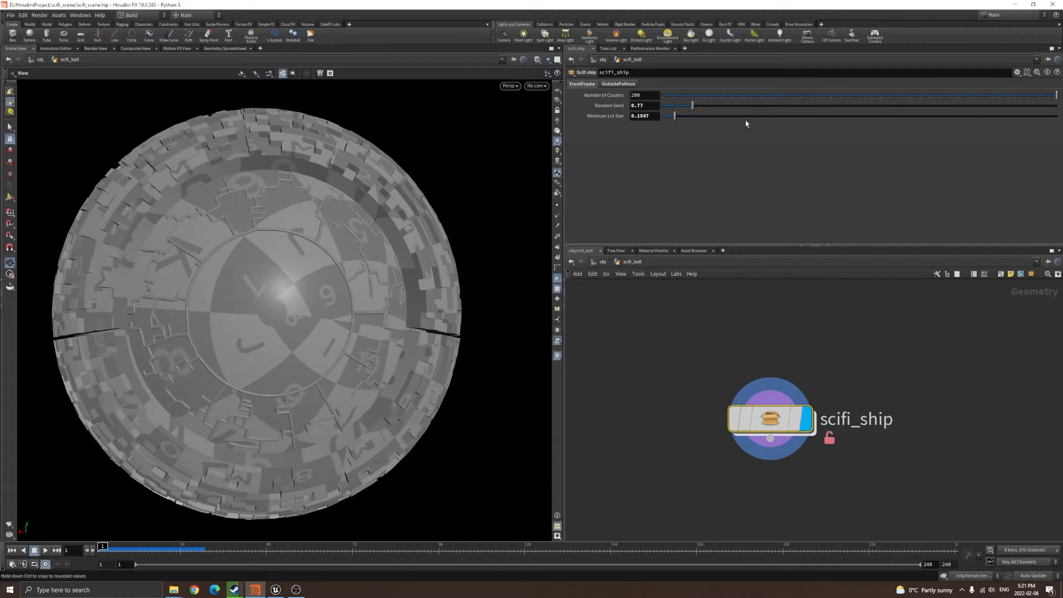
# - Try small Minimum Lot Size values for the ship's outside pattern and set it to 0.8452
pyautogui.click(620, 85)
pyautogui.scroll(-5, 403, 247)
pyautogui.moveTo(403, 247); pyautogui.dragTo(372, 302)
pyautogui.scroll(5, 383, 271)
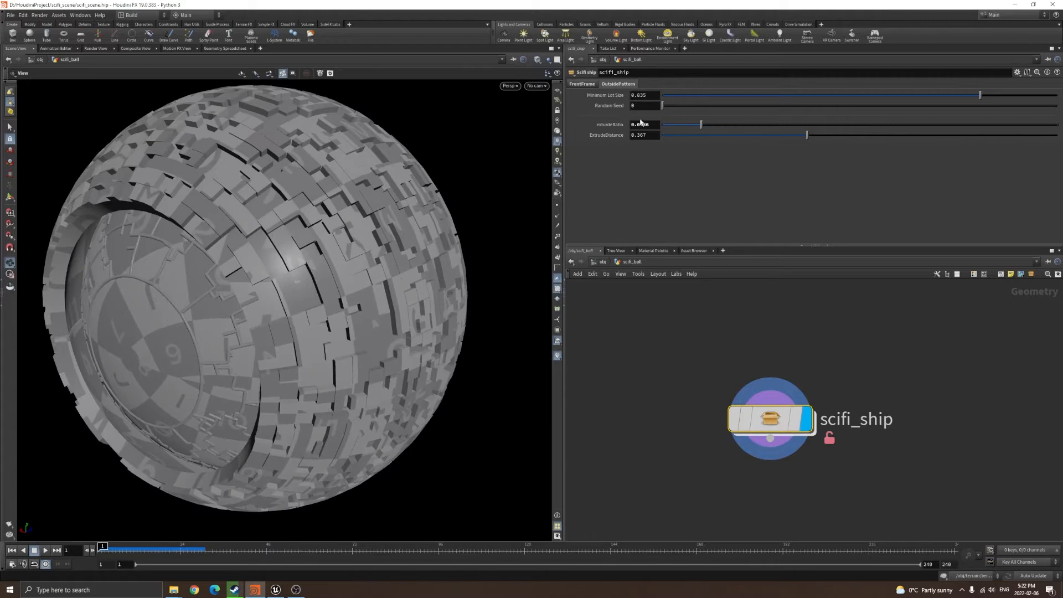
pyautogui.click(703, 95)
pyautogui.click(675, 95)
pyautogui.click(983, 96)
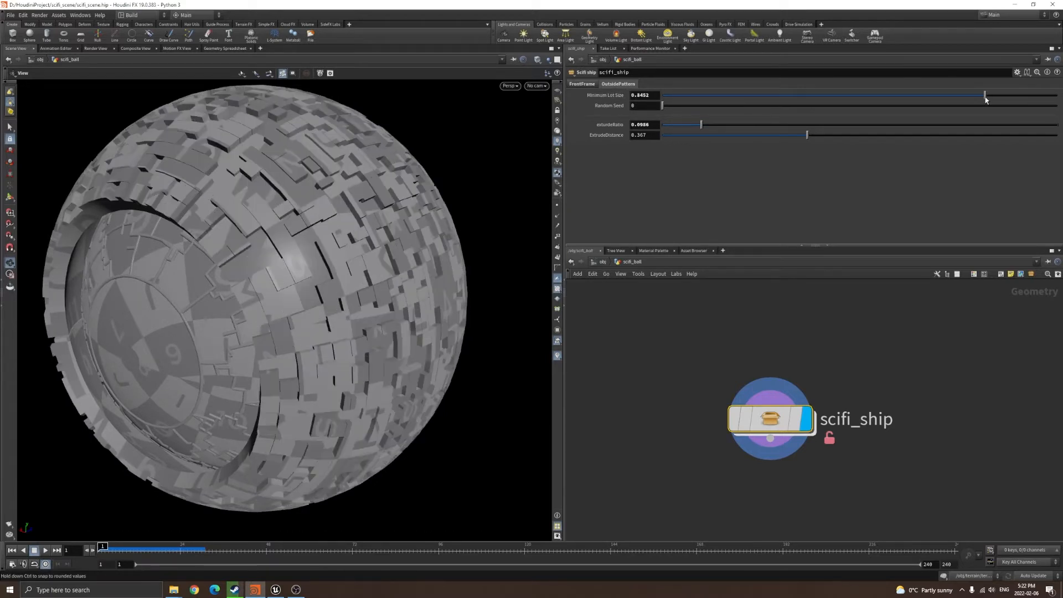
# - Set the outside pattern's Random Seed to 1.77, extrude ratio to 0.0986 and ExtrudeDistance to 0.608
pyautogui.moveTo(477, 168); pyautogui.dragTo(391, 169)
pyautogui.moveTo(669, 105); pyautogui.dragTo(558, 123)
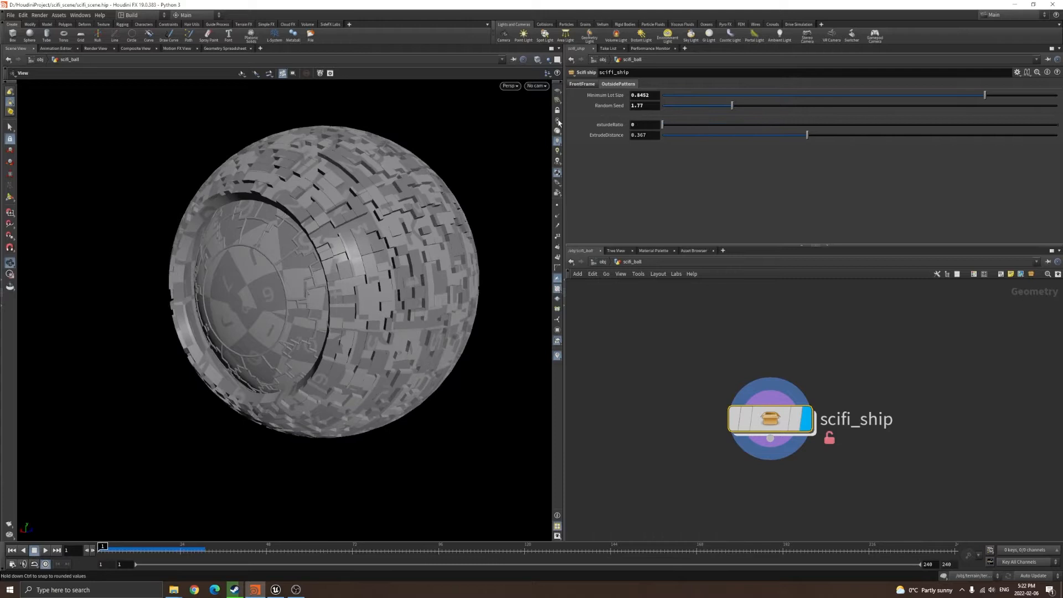
pyautogui.moveTo(807, 114); pyautogui.dragTo(701, 129)
pyautogui.moveTo(807, 135); pyautogui.dragTo(902, 152)
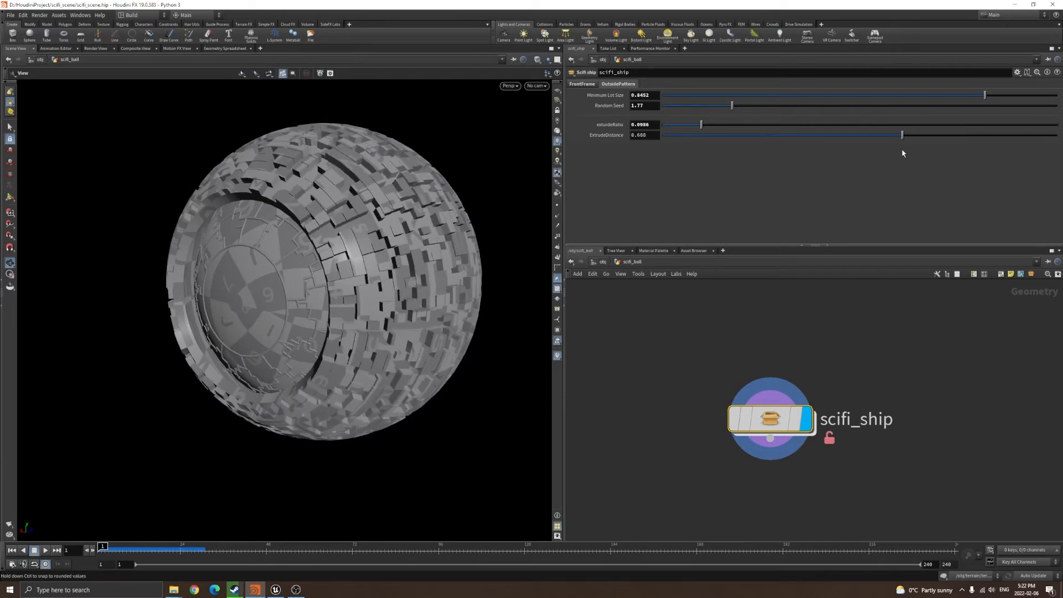
# - Review the adjusted ship from several angles and open the scifi_ship asset's internal network
pyautogui.scroll(-3, 382, 263)
pyautogui.moveTo(381, 262); pyautogui.dragTo(434, 259)
pyautogui.scroll(3, 235, 293)
pyautogui.scroll(-1, 299, 287)
pyautogui.moveTo(299, 287); pyautogui.dragTo(236, 271)
pyautogui.doubleClick(752, 419)
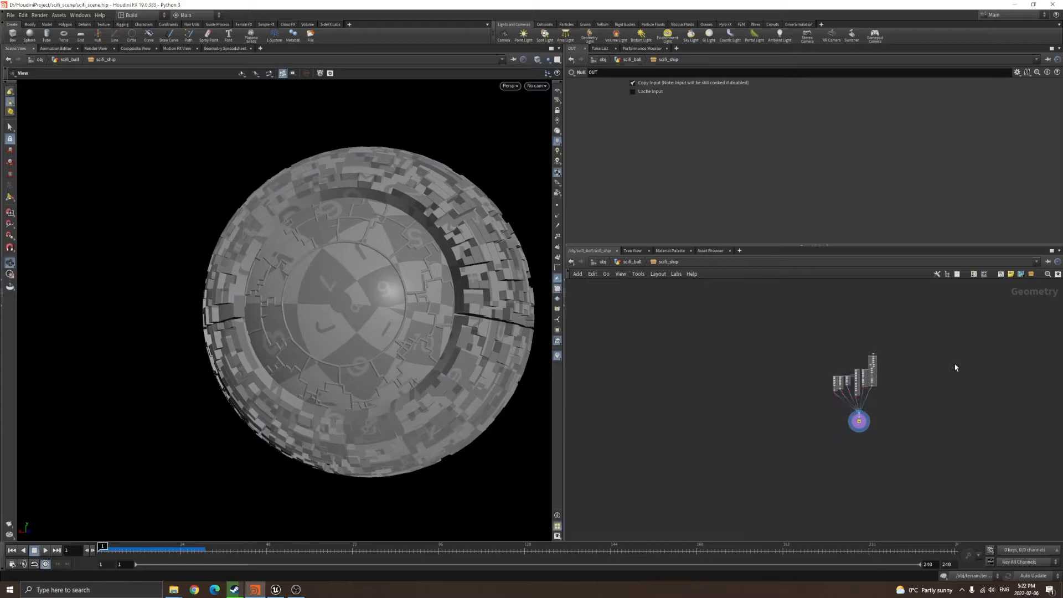
# - Select and display the sphere1 node at the start of the network, and show it in wireframe
pyautogui.scroll(10, 867, 365)
pyautogui.click(805, 359)
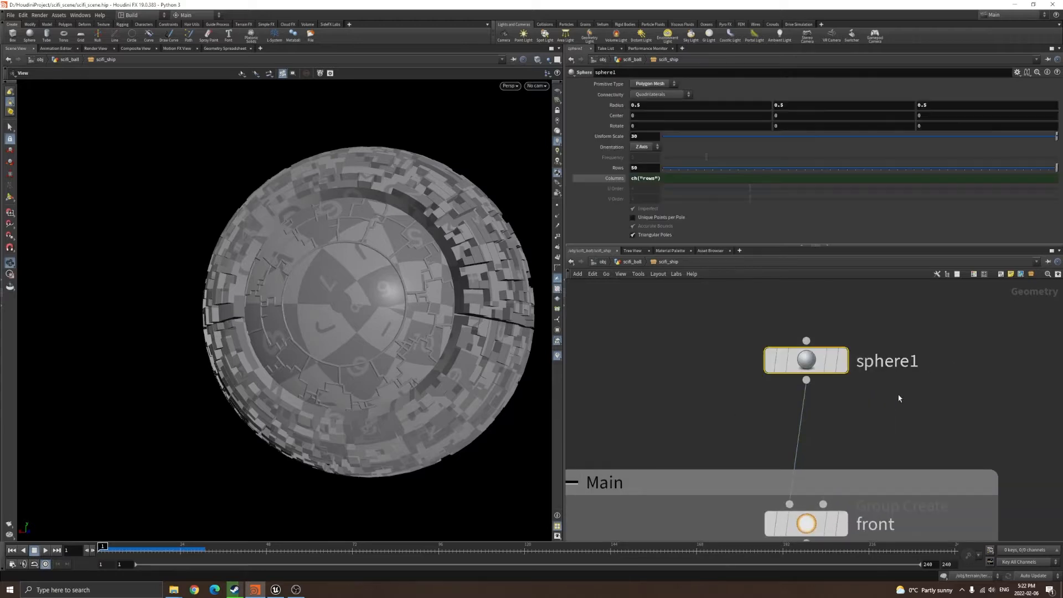
pyautogui.click(842, 361)
pyautogui.press('f')
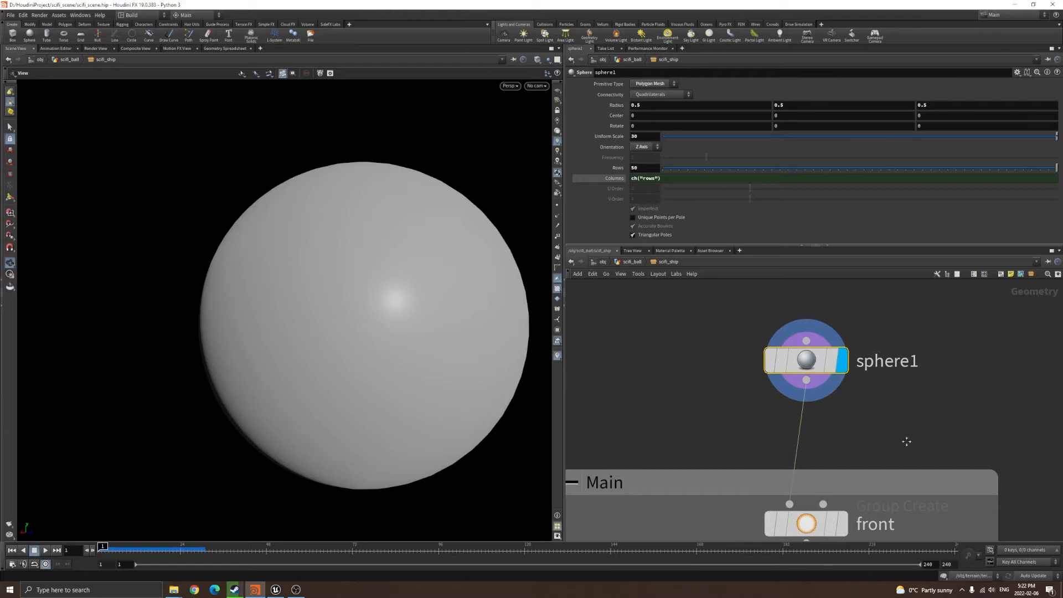
pyautogui.scroll(-3, 906, 441)
pyautogui.scroll(3, 893, 410)
pyautogui.moveTo(459, 327); pyautogui.dragTo(465, 326)
pyautogui.hotkey('shift', 'w')
pyautogui.scroll(-3, 432, 320)
pyautogui.moveTo(396, 316); pyautogui.dragTo(418, 342)
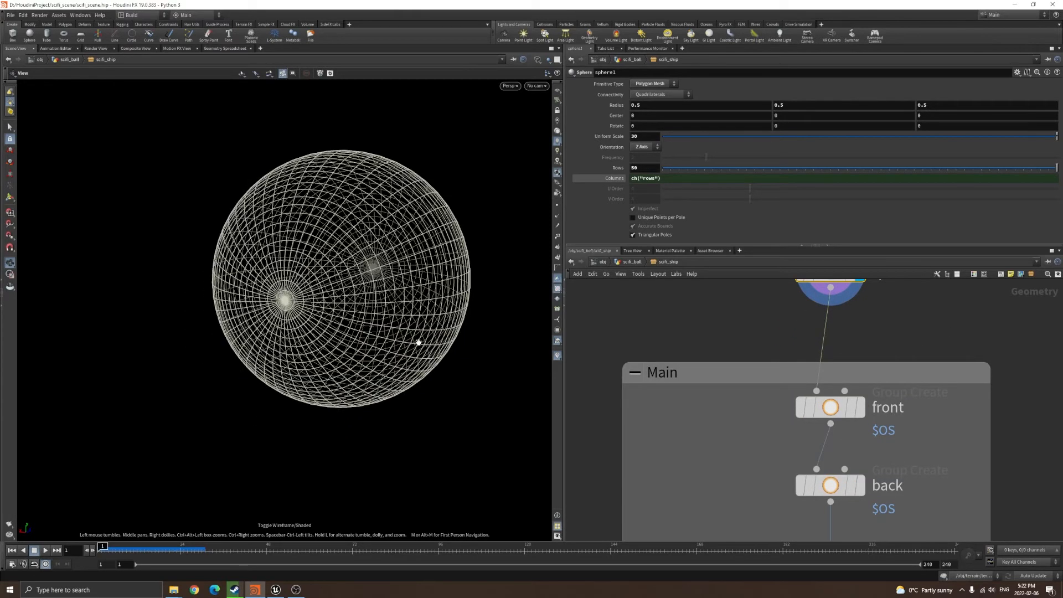
# - Examine the wireframe sphere's topology and switch sphere1's Columns parameter from its expression to the evaluated value
pyautogui.moveTo(370, 288); pyautogui.dragTo(316, 299)
pyautogui.scroll(-2, 781, 331)
pyautogui.scroll(2, 780, 331)
pyautogui.moveTo(714, 312); pyautogui.dragTo(944, 390)
pyautogui.click(611, 178)
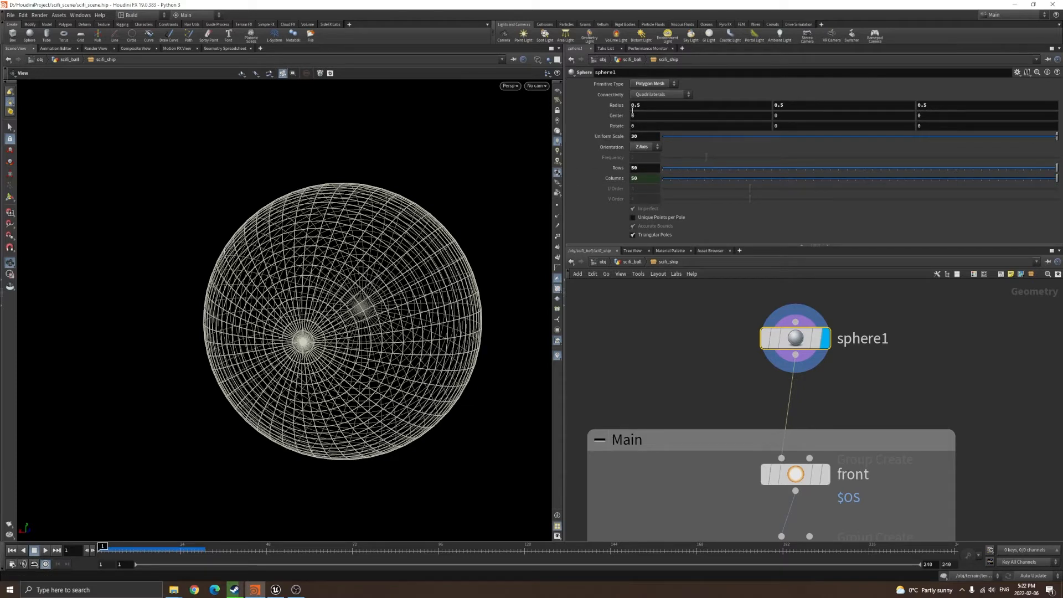
pyautogui.scroll(-4, 372, 301)
pyautogui.moveTo(372, 301); pyautogui.dragTo(308, 312)
# - Add a new Sphere node beside sphere1
pyautogui.click(627, 344)
pyautogui.press('Tab')
pyautogui.write('sphere')
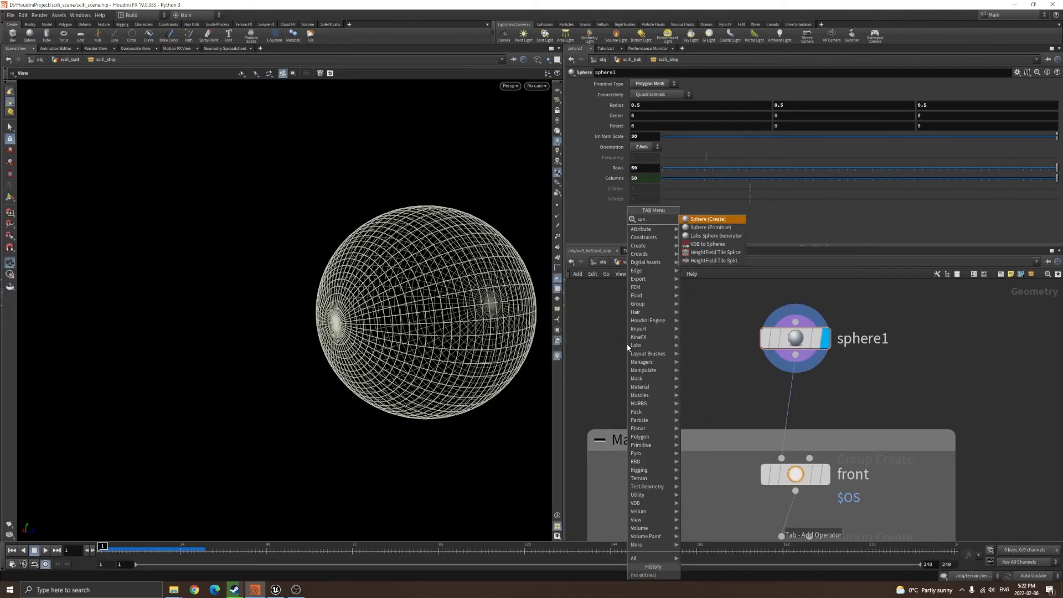
pyautogui.press('Return')
pyautogui.click(627, 347)
# - Show the new sphere as a template against sphere1 for comparison, and make it the displayed node
pyautogui.click(659, 376)
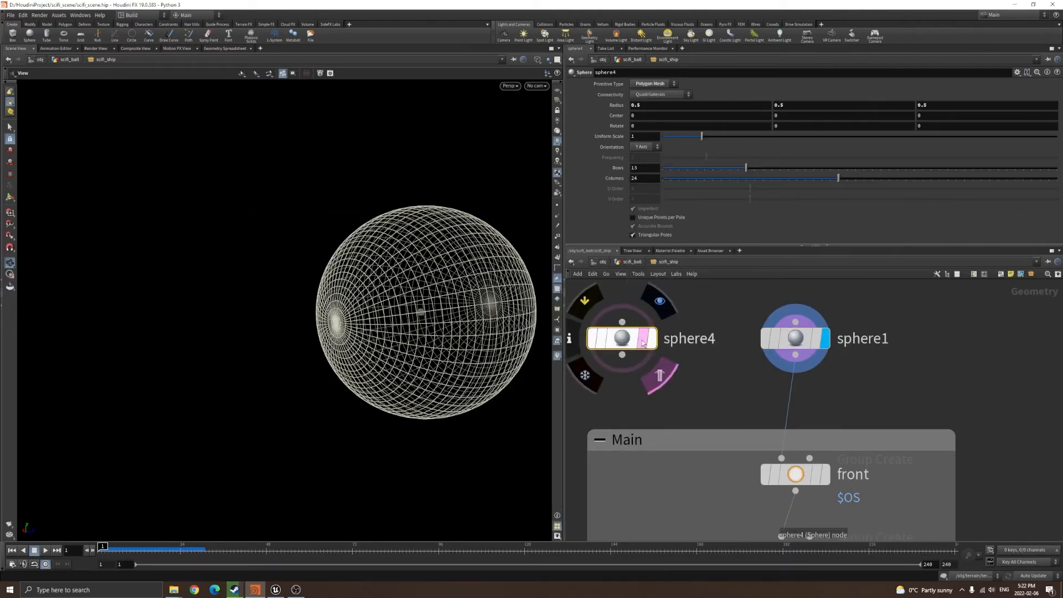
pyautogui.hotkey('space', 'f')
pyautogui.moveTo(391, 331); pyautogui.dragTo(417, 330)
pyautogui.click(652, 338)
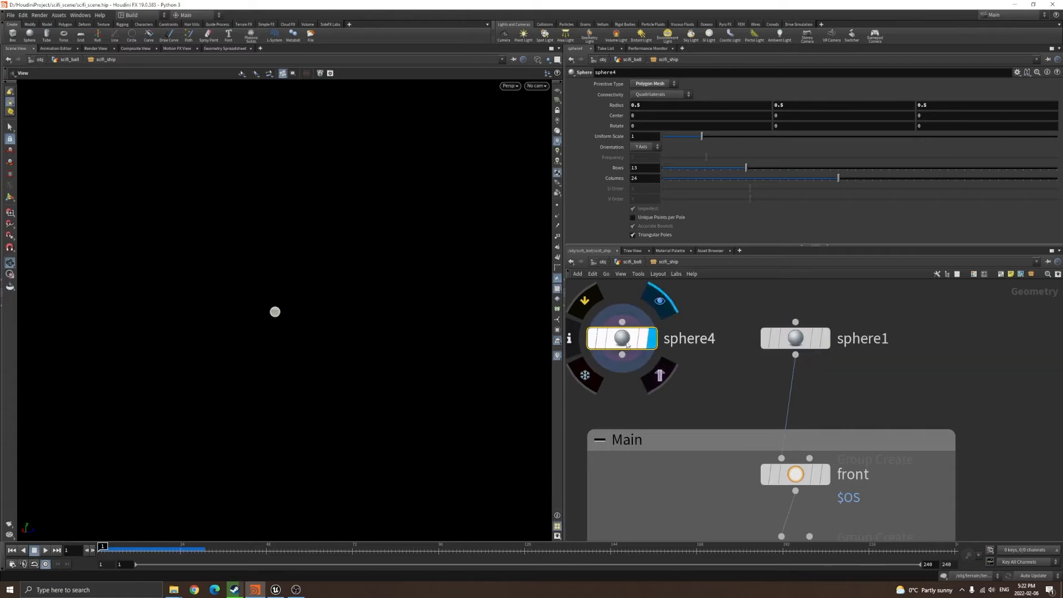
# - Inspect the wireframe of the added comparison sphere sphere4, then delete that node
pyautogui.moveTo(321, 332); pyautogui.dragTo(281, 355)
pyautogui.moveTo(280, 161); pyautogui.dragTo(271, 179)
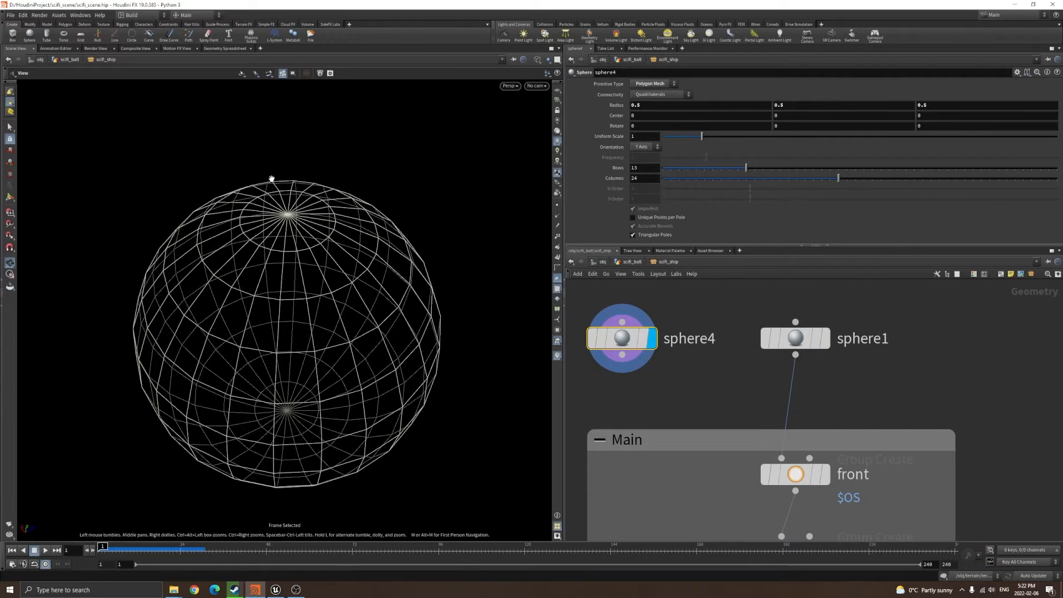
pyautogui.moveTo(325, 219); pyautogui.dragTo(343, 271)
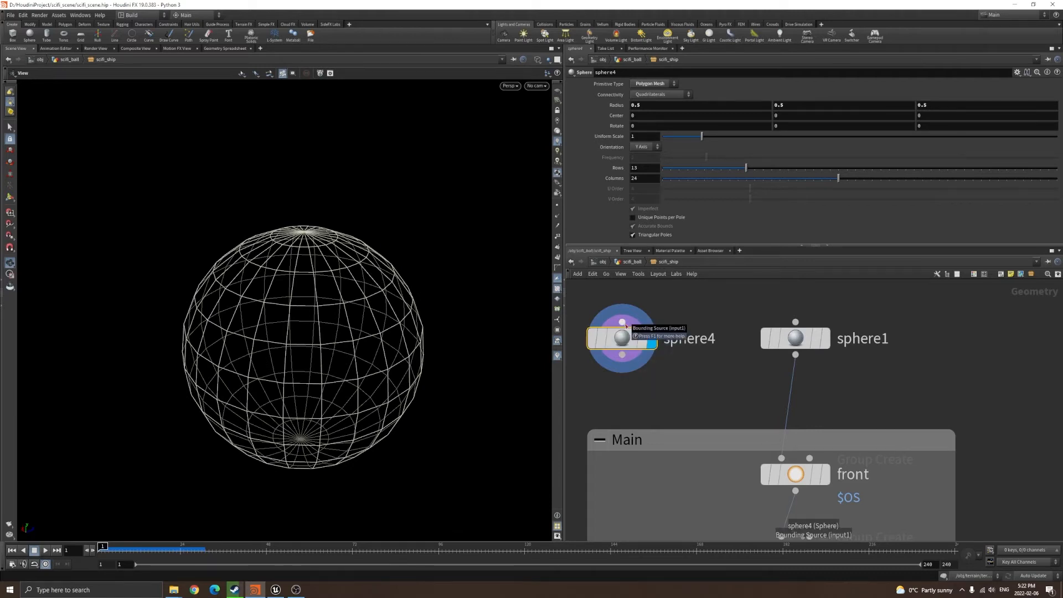
pyautogui.press('Delete')
# - Select sphere1, frame its wireframe in the viewport, and choose Polygon Mesh as its Primitive Type
pyautogui.click(795, 342)
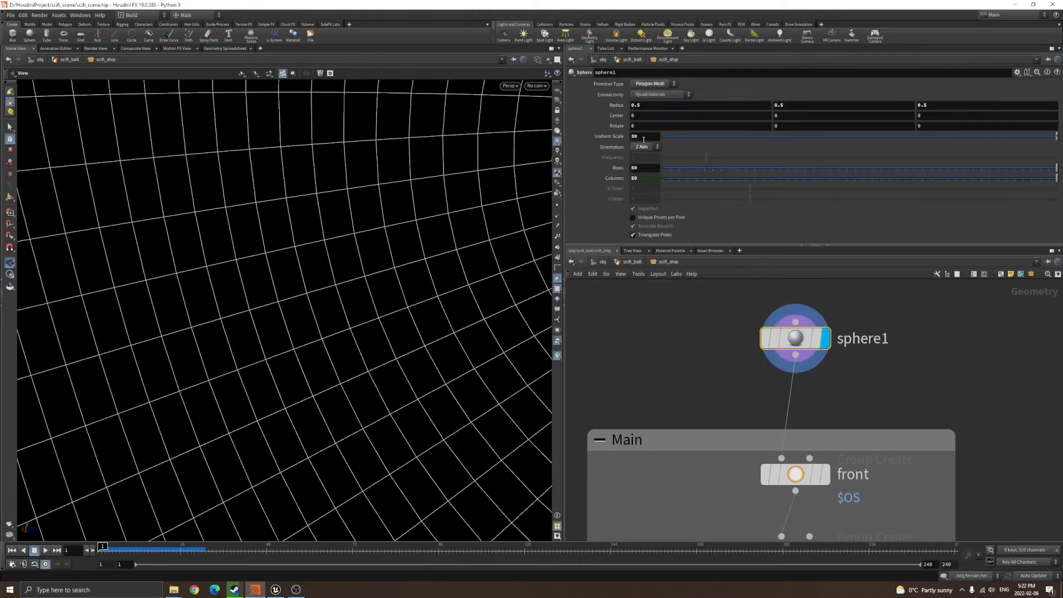
pyautogui.scroll(-3, 425, 235)
pyautogui.hotkey('space', 'f')
pyautogui.moveTo(347, 272); pyautogui.dragTo(387, 339)
pyautogui.doubleClick(874, 338)
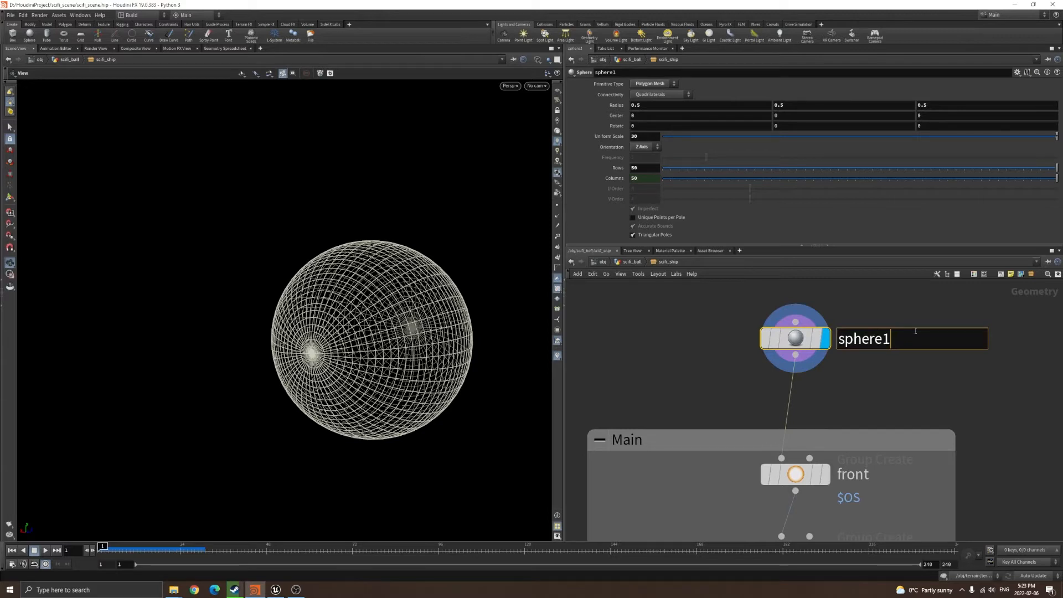
pyautogui.click(885, 388)
pyautogui.click(658, 84)
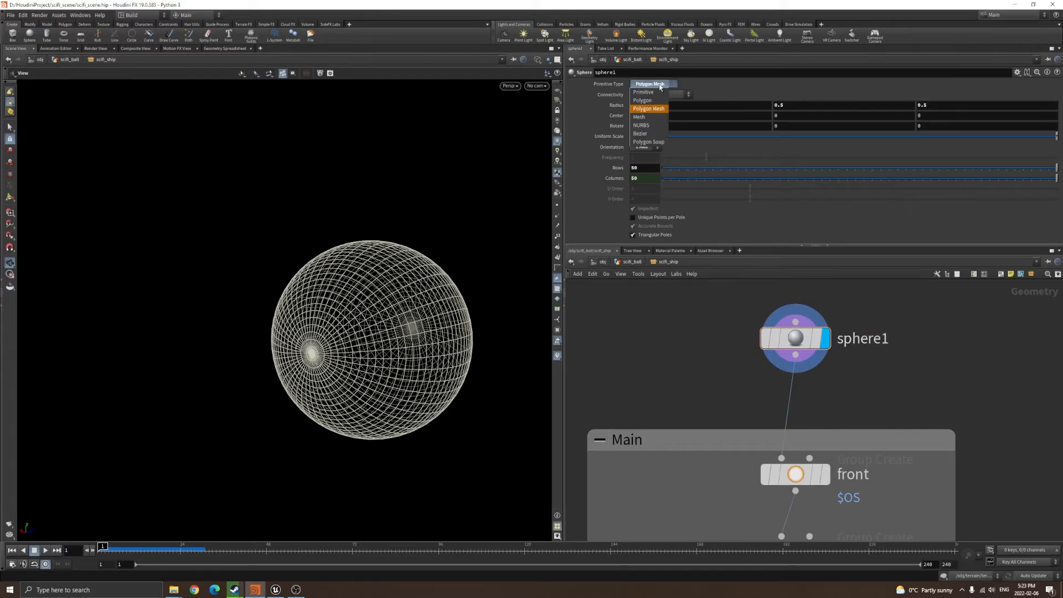
pyautogui.click(650, 110)
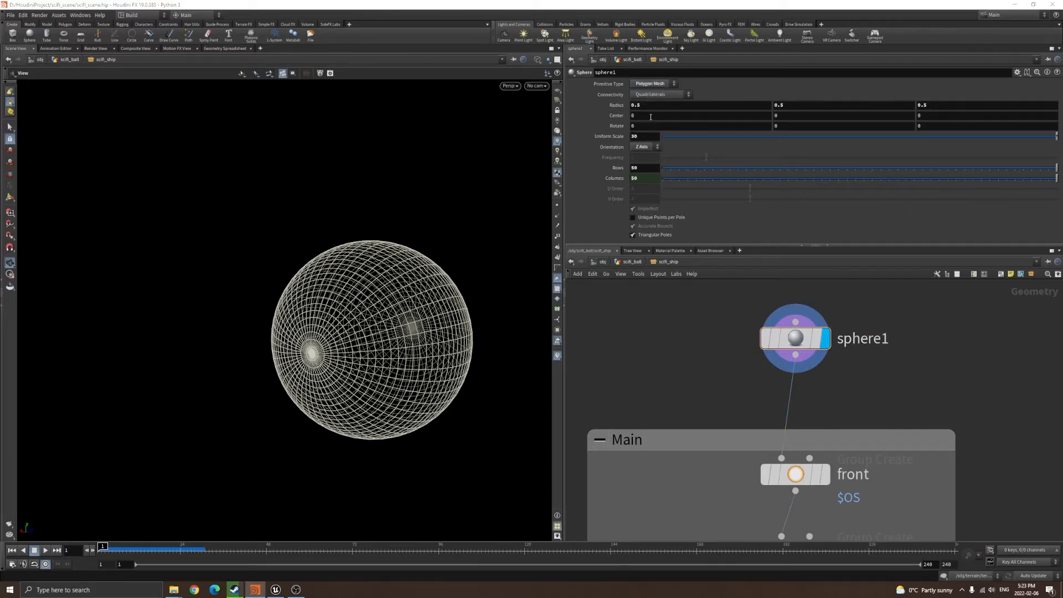
# - Copy sphere1's Rows parameter and show the paste options available on Columns for referencing it
pyautogui.rightClick(641, 169)
pyautogui.click(668, 224)
pyautogui.rightClick(640, 178)
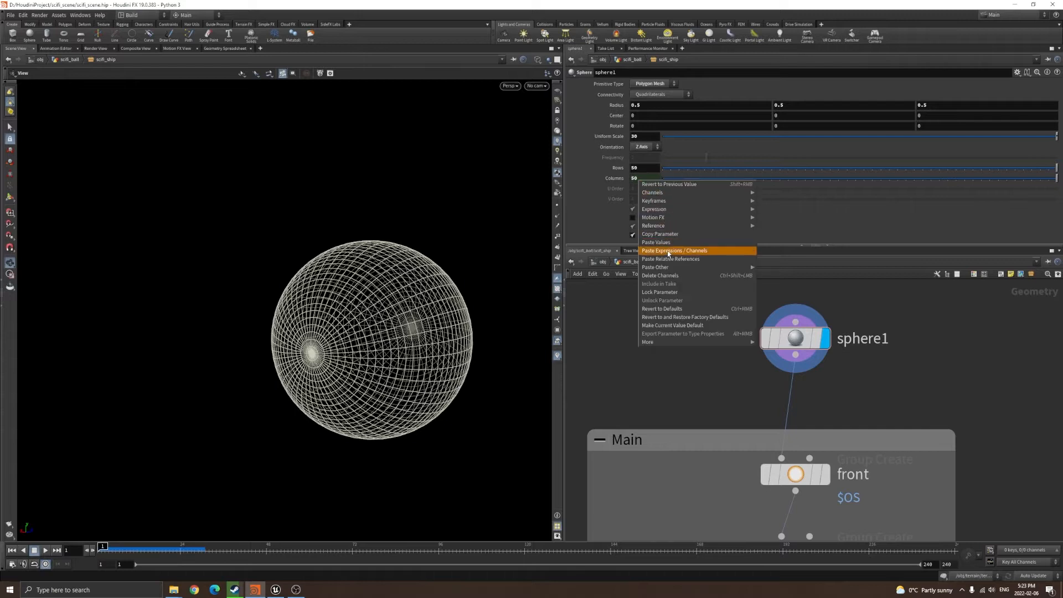
pyautogui.moveTo(676, 270)
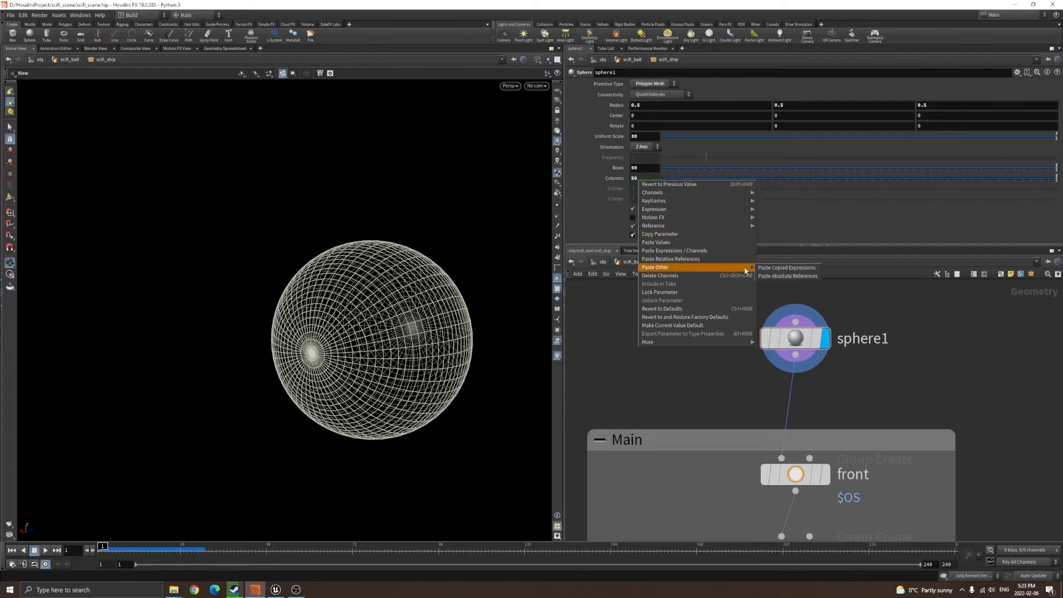
pyautogui.click(910, 309)
# - Set sphere1's Rows to 50 and inspect the sphere in shaded and wireframe display
pyautogui.moveTo(872, 171); pyautogui.dragTo(1056, 168)
pyautogui.moveTo(343, 365)
pyautogui.mouseDown()
pyautogui.moveTo(356, 373)
pyautogui.moveTo(348, 363)
pyautogui.moveTo(404, 308)
pyautogui.moveTo(407, 319)
pyautogui.mouseUp()
pyautogui.press('w')
pyautogui.moveTo(795, 409); pyautogui.dragTo(795, 357, button='middle')
pyautogui.scroll(-1, 795, 387)
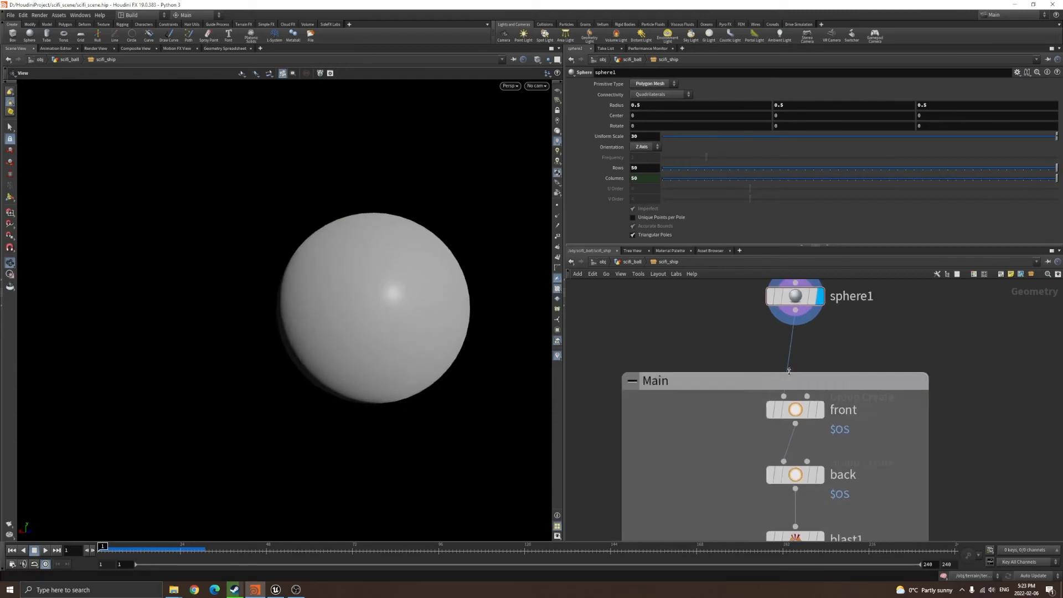
pyautogui.press('w')
pyautogui.scroll(3, 344, 294)
pyautogui.moveTo(344, 293); pyautogui.dragTo(383, 314)
# - Switch to Unreal Engine and examine the finished ship's shape and panelled hull up close
pyautogui.click(275, 590)
pyautogui.moveTo(374, 282); pyautogui.dragTo(477, 289, button='right')
pyautogui.press('w')
pyautogui.press('w')
pyautogui.press('d')
pyautogui.moveTo(624, 350); pyautogui.dragTo(451, 323, button='right')
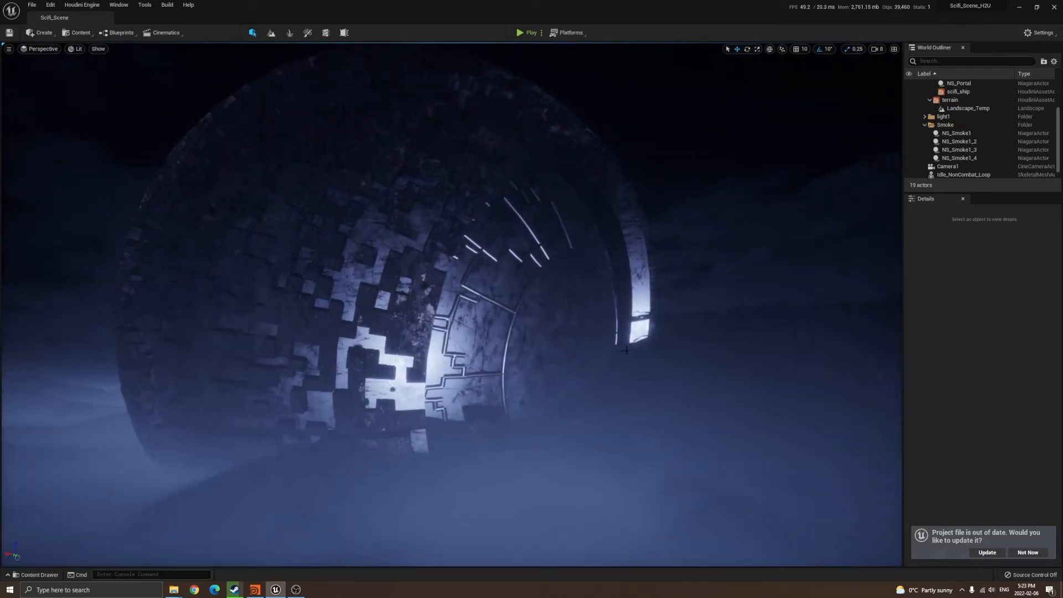
# - Return to Houdini and examine the starting sphere in shaded display
pyautogui.click(1021, 10)
pyautogui.scroll(-2, 337, 320)
pyautogui.moveTo(363, 332)
pyautogui.mouseDown()
pyautogui.moveTo(392, 306)
pyautogui.moveTo(384, 334)
pyautogui.moveTo(413, 350)
pyautogui.mouseUp()
pyautogui.scroll(2, 356, 311)
pyautogui.press('w')
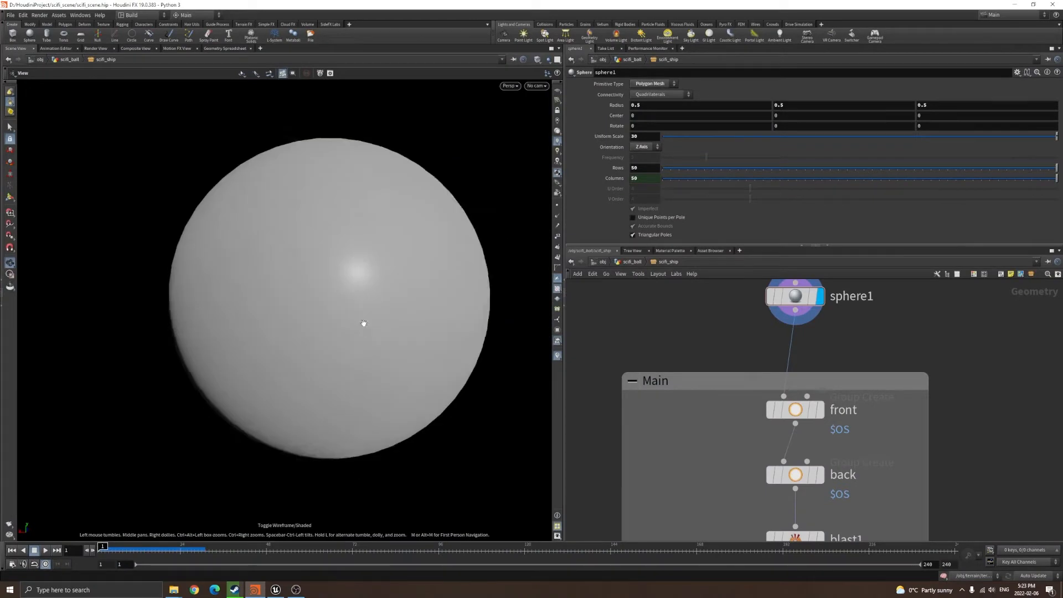
pyautogui.moveTo(362, 324); pyautogui.dragTo(354, 311)
pyautogui.scroll(-2, 361, 317)
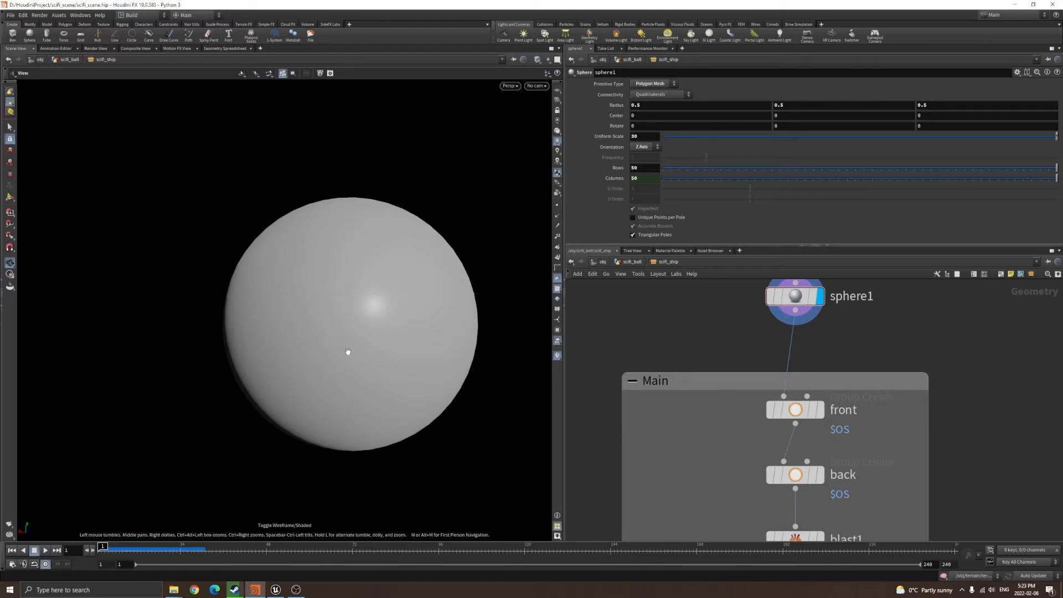
# - Select and display the front Group Create node, and inspect its grouped faces on the sphere
pyautogui.click(794, 410)
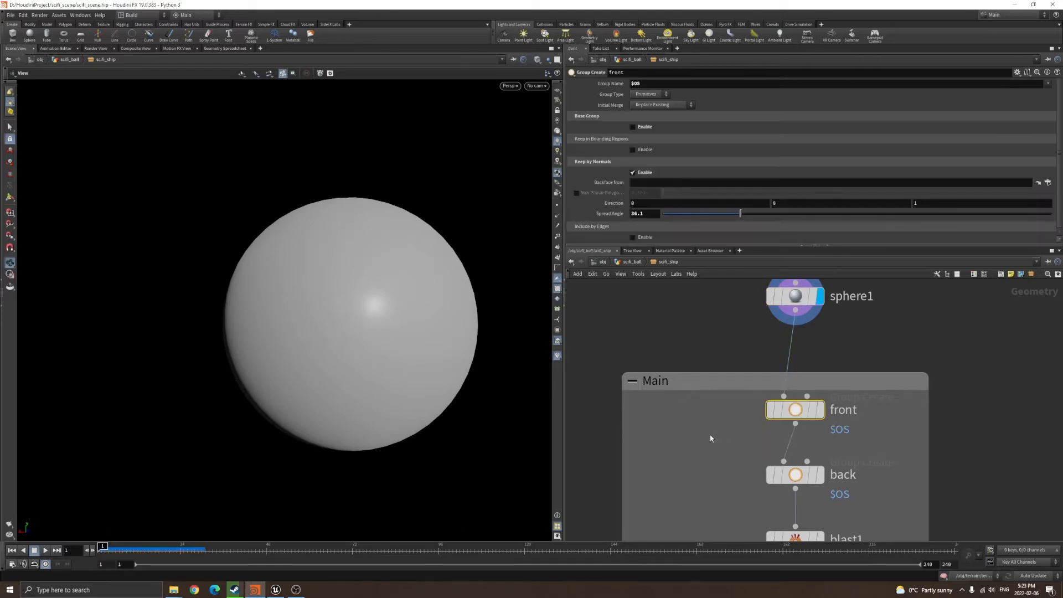
pyautogui.click(820, 409)
pyautogui.press('w')
pyautogui.moveTo(423, 374)
pyautogui.mouseDown()
pyautogui.moveTo(297, 356)
pyautogui.moveTo(387, 340)
pyautogui.moveTo(244, 360)
pyautogui.moveTo(421, 354)
pyautogui.mouseUp()
pyautogui.press('w')
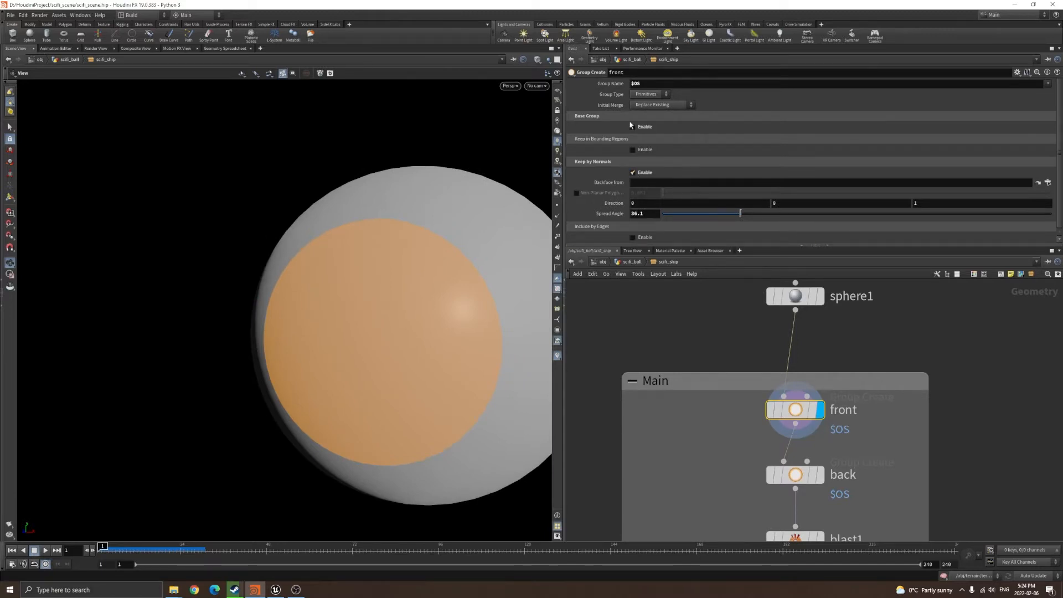
# - Add a new Group Create node beside the network for comparison
pyautogui.press('Tab')
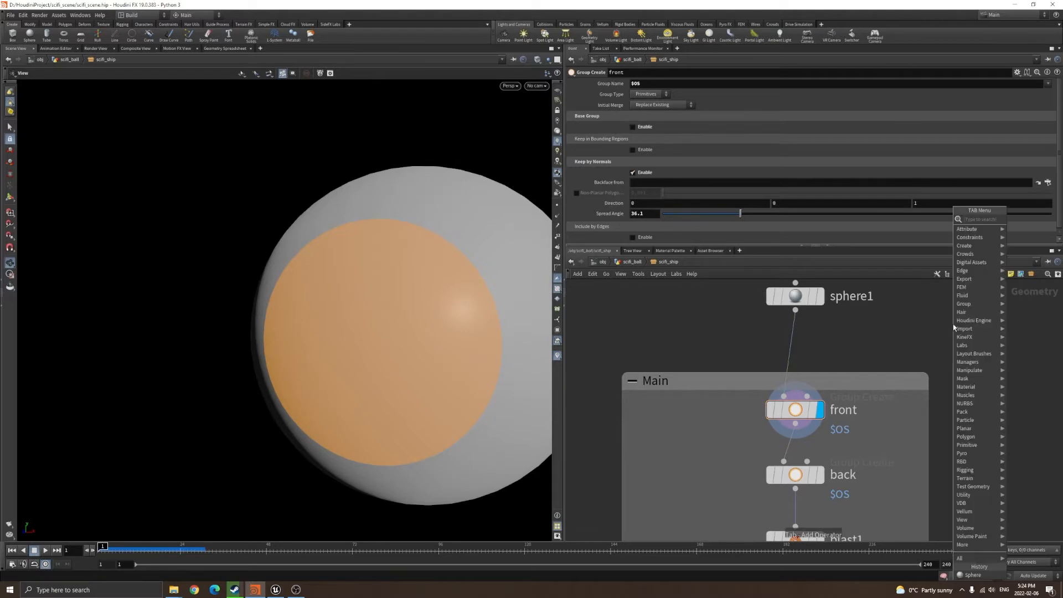
pyautogui.write('groupc')
pyautogui.press('Down')
pyautogui.press('Down')
pyautogui.press('Return')
pyautogui.click(952, 323)
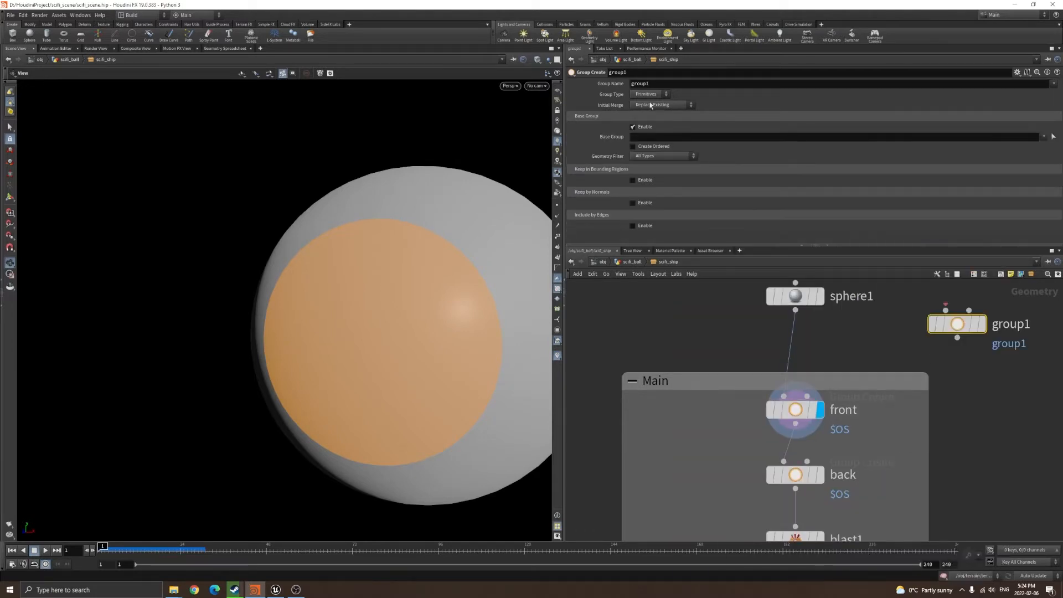
# - Examine how the front node's name relates to its $OS Group Name, checking both the expression and its evaluated value
pyautogui.click(773, 406)
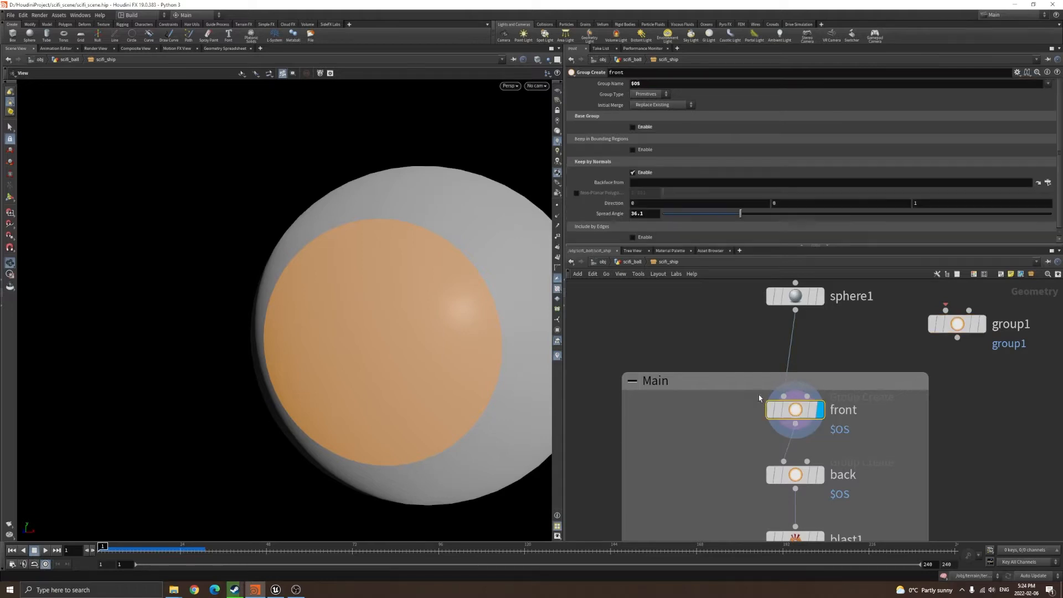
pyautogui.doubleClick(843, 410)
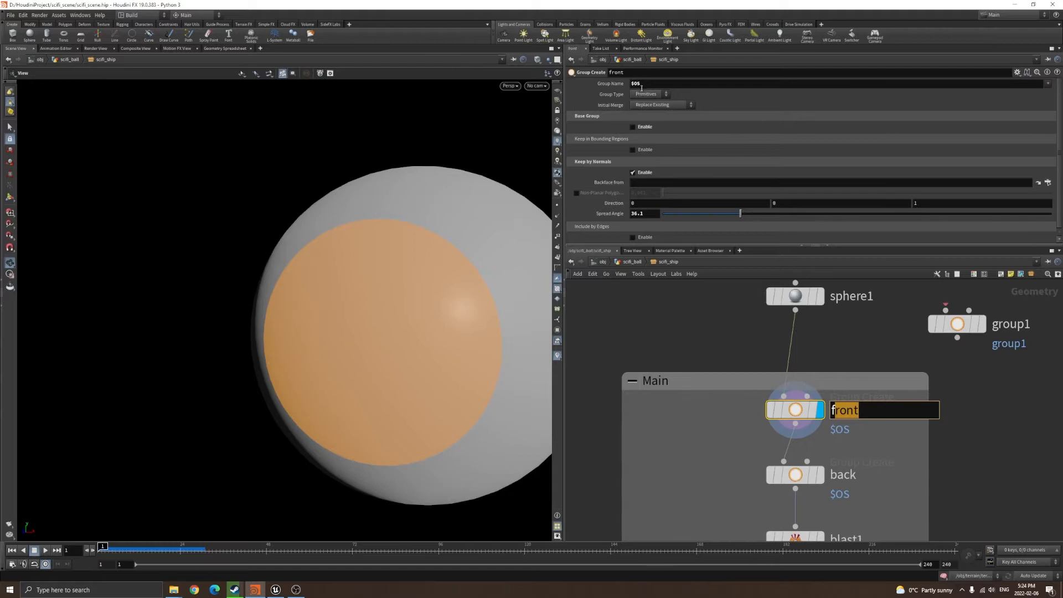
pyautogui.click(845, 411)
pyautogui.press('Return')
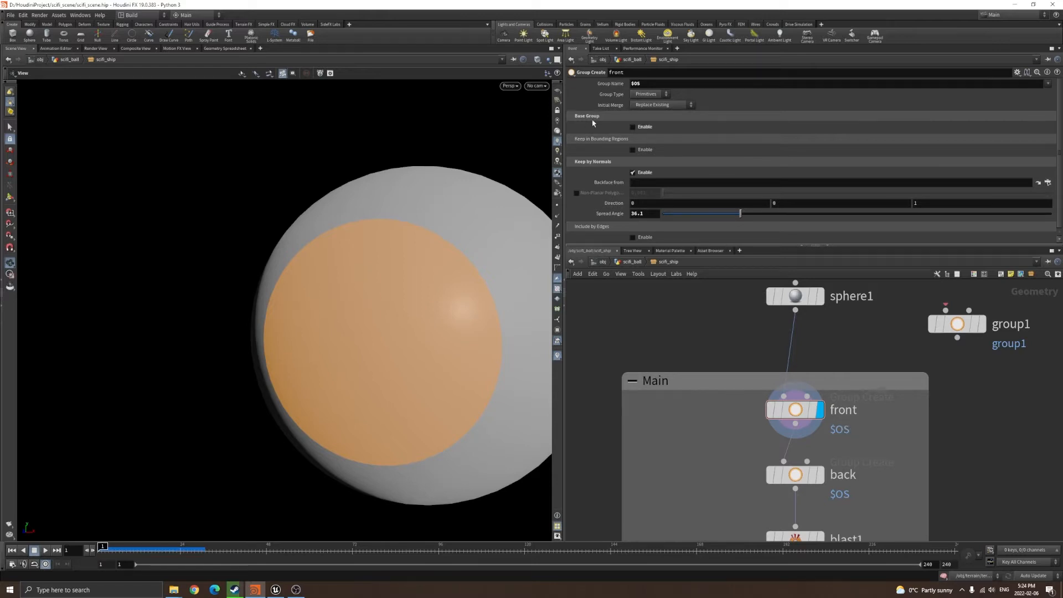
pyautogui.click(611, 84)
pyautogui.click(613, 84)
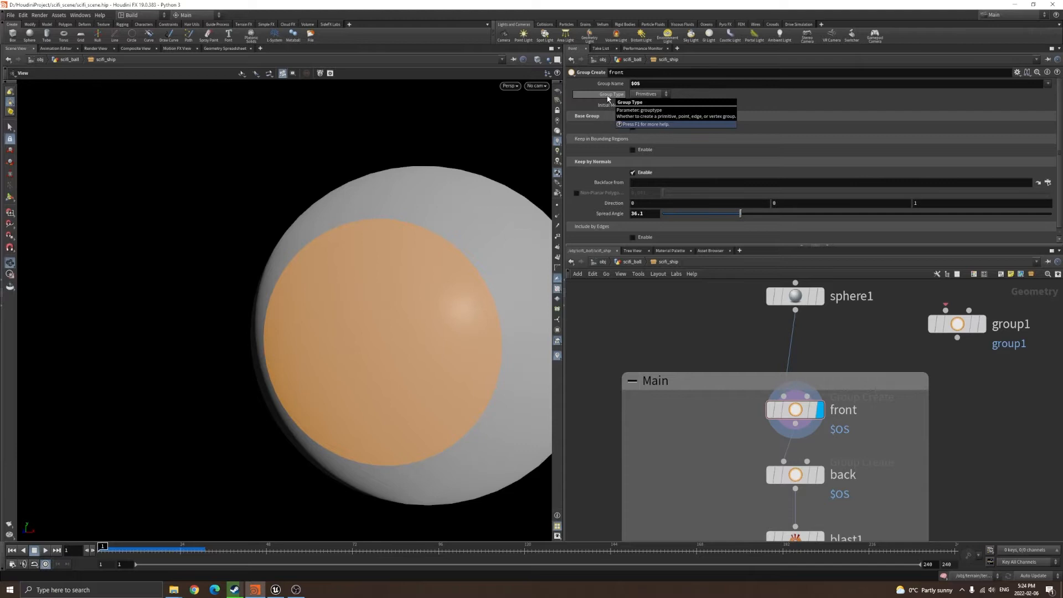
pyautogui.click(613, 86)
pyautogui.click(613, 87)
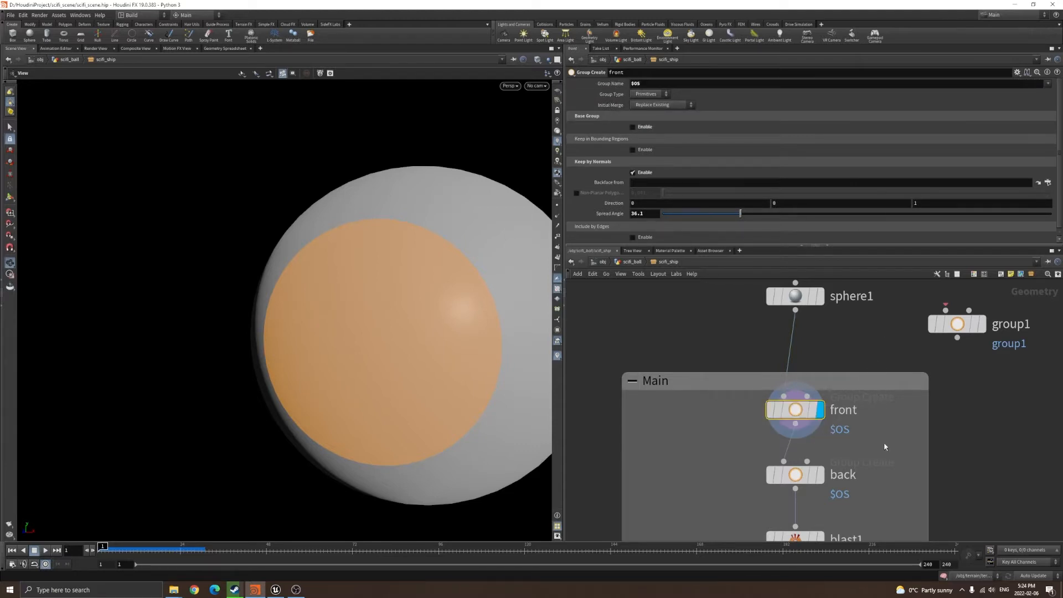
pyautogui.doubleClick(871, 416)
pyautogui.doubleClick(870, 408)
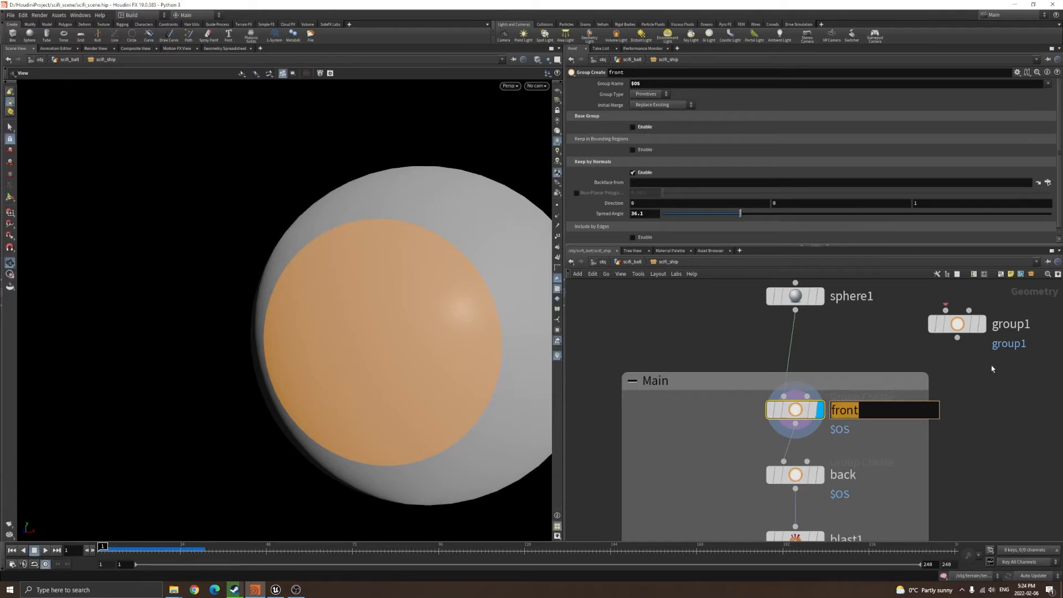
# - Delete the spare group1 node, and toggle the front node's Base Group option on and off
pyautogui.moveTo(993, 368); pyautogui.dragTo(929, 291)
pyautogui.press('Delete')
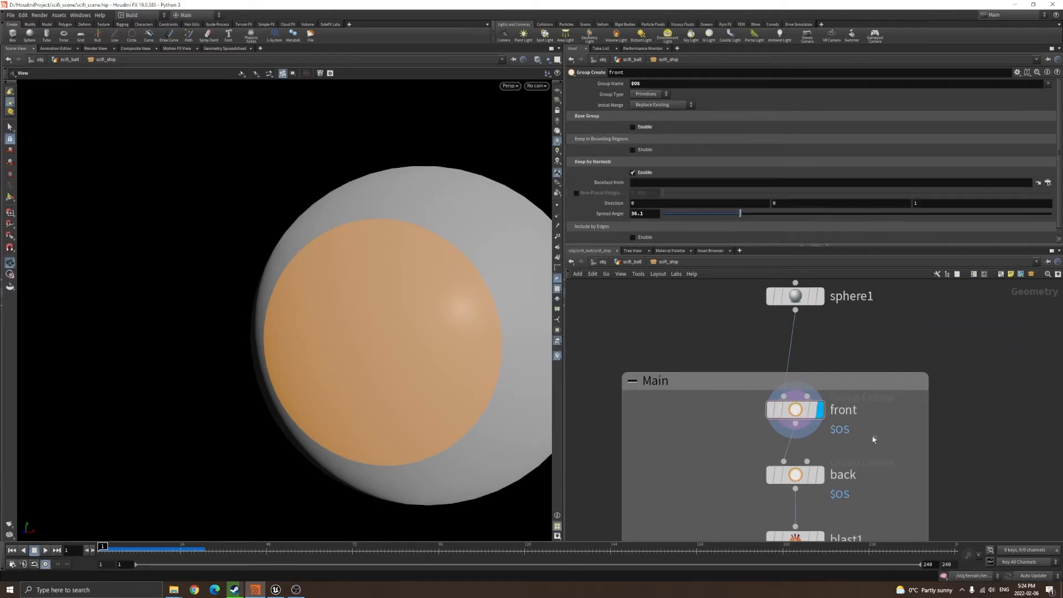
pyautogui.click(632, 128)
pyautogui.click(632, 128)
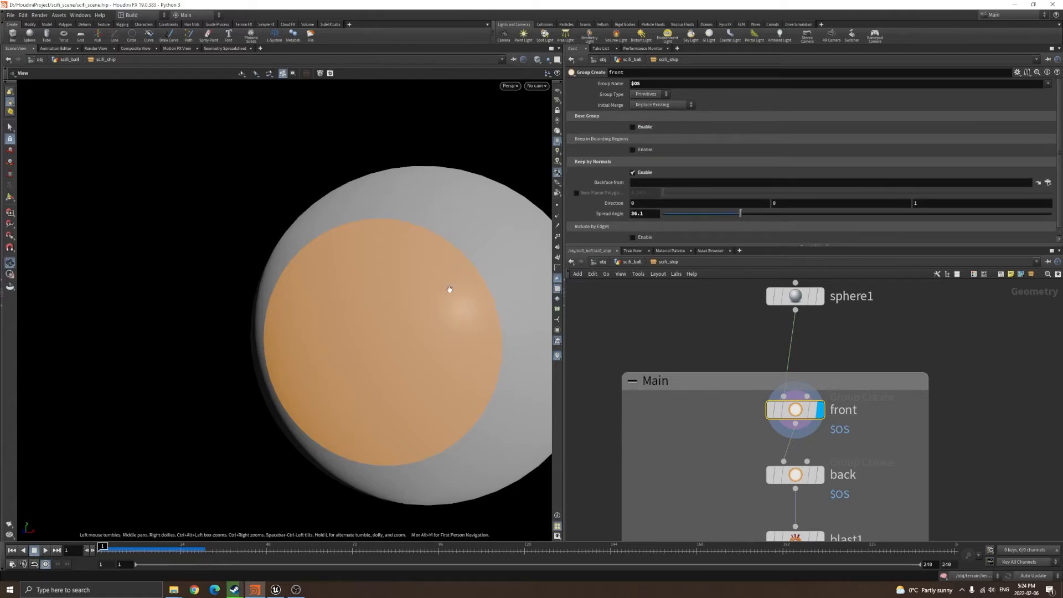
# - Examine the front group's faces on the sphere against its Keep by Normals Direction values
pyautogui.moveTo(449, 289); pyautogui.dragTo(467, 291, button='right')
pyautogui.moveTo(467, 285); pyautogui.dragTo(391, 272, button='middle')
pyautogui.moveTo(390, 271); pyautogui.dragTo(363, 277)
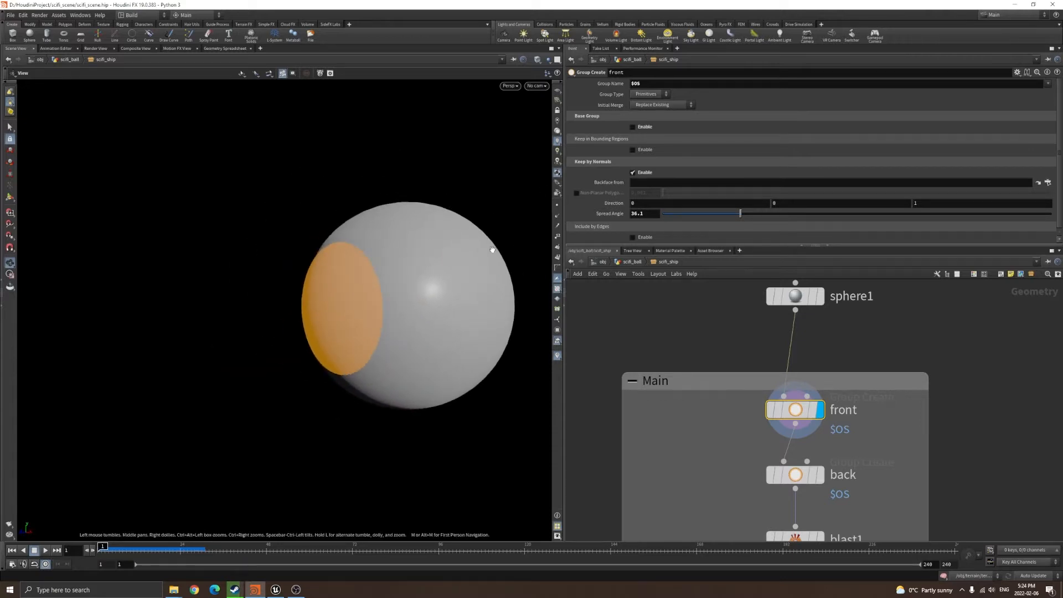
pyautogui.scroll(1, 493, 249)
pyautogui.scroll(4, 427, 235)
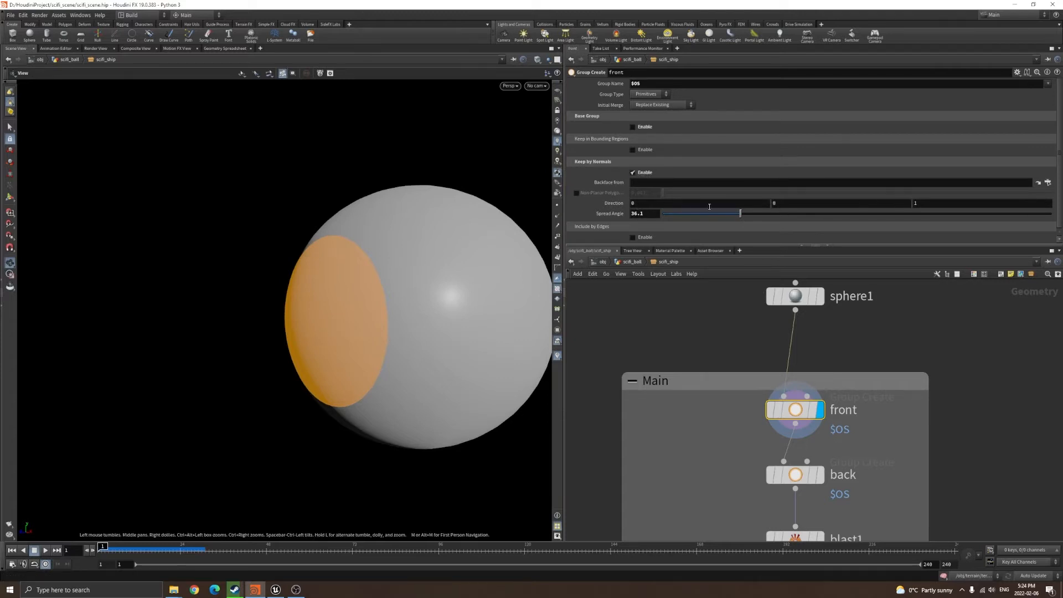
pyautogui.moveTo(183, 365); pyautogui.dragTo(215, 415)
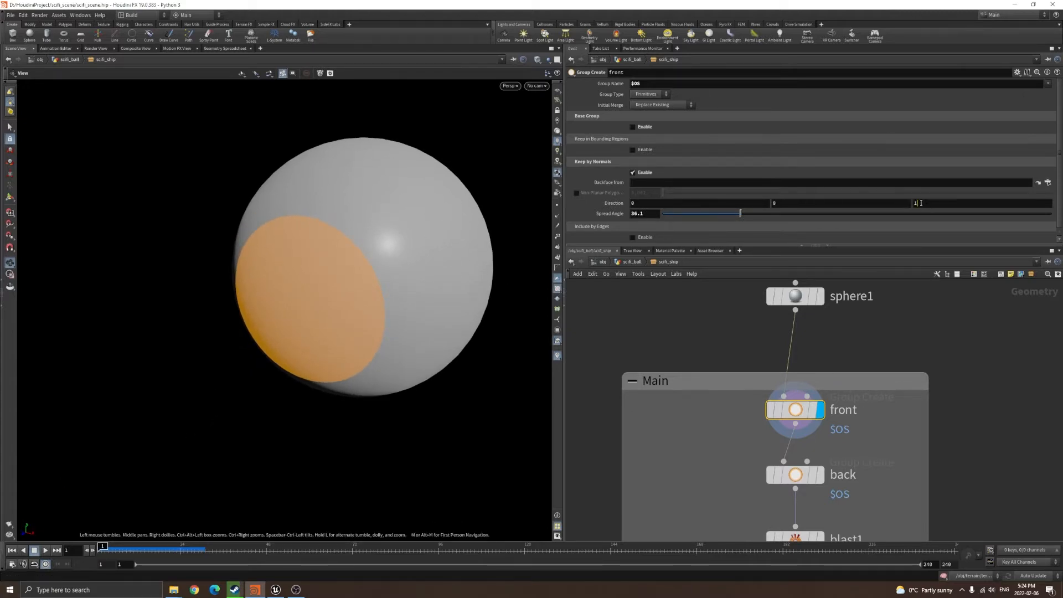
pyautogui.moveTo(904, 205); pyautogui.dragTo(885, 205)
# - Try a Spread Angle of 24 on the front group, then undo the Spread Angle change
pyautogui.moveTo(740, 213); pyautogui.dragTo(777, 224)
pyautogui.hotkey('ctrl', 'z')
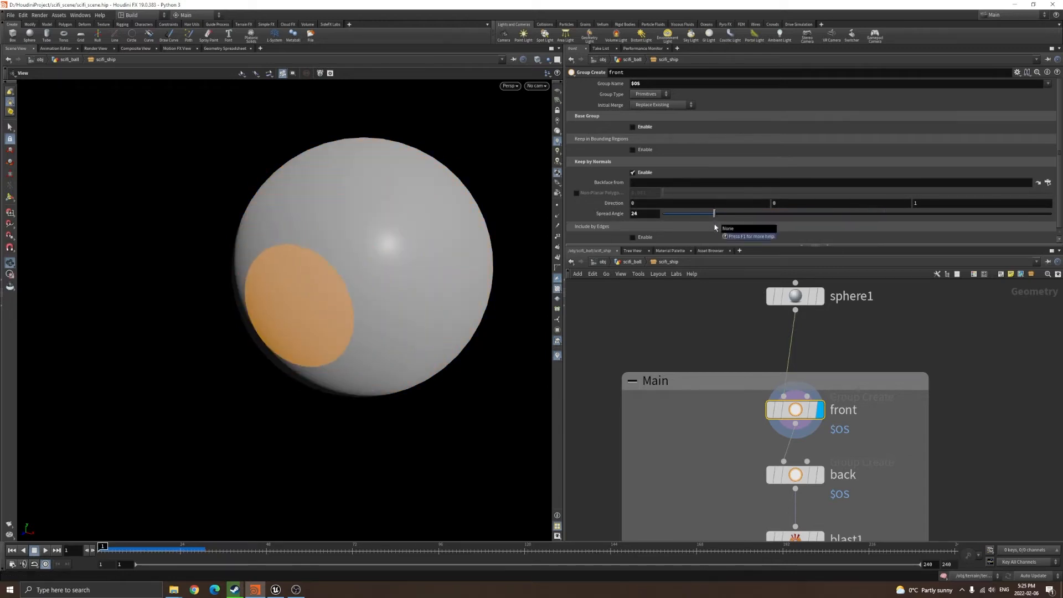
pyautogui.moveTo(254, 330); pyautogui.dragTo(366, 301)
# - Select the back Group Create node and examine its Group Name and Keep by Normals Direction
pyautogui.moveTo(886, 471); pyautogui.dragTo(854, 419, button='middle')
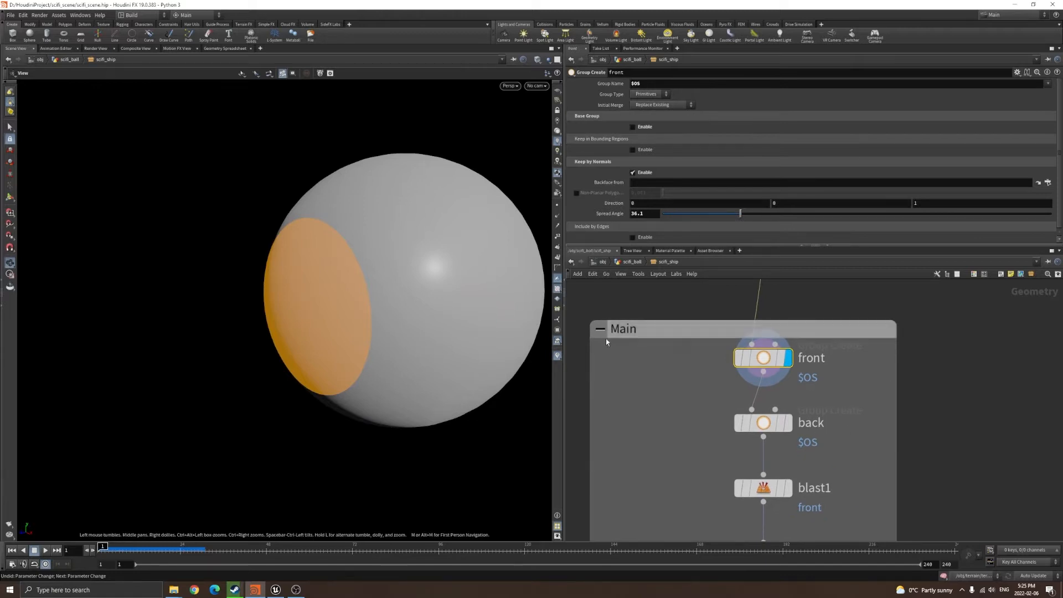
pyautogui.moveTo(685, 335); pyautogui.dragTo(719, 343)
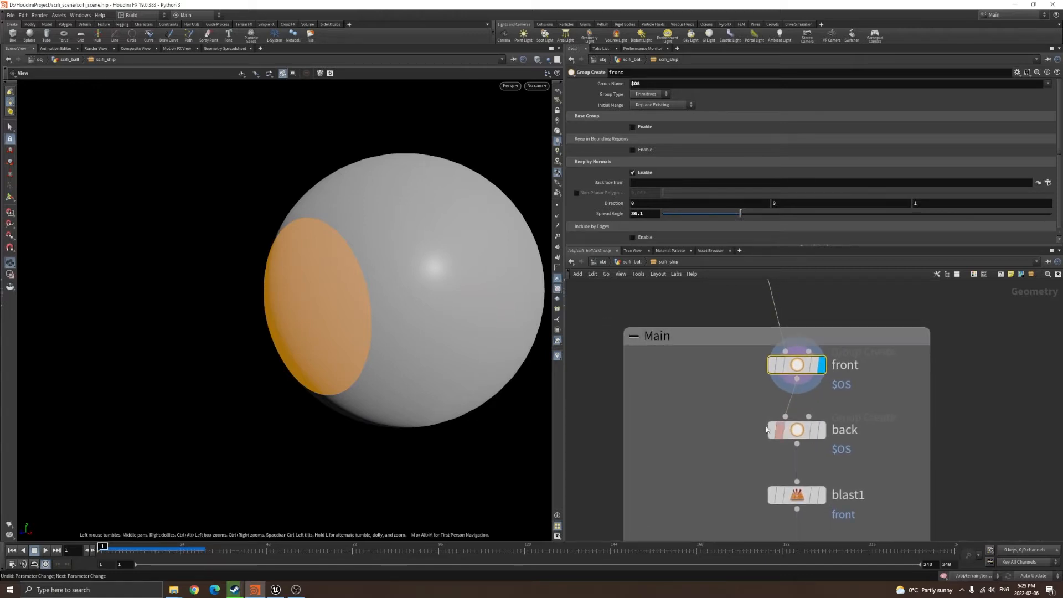
pyautogui.hotkey('ctrl', 'z')
pyautogui.click(790, 427)
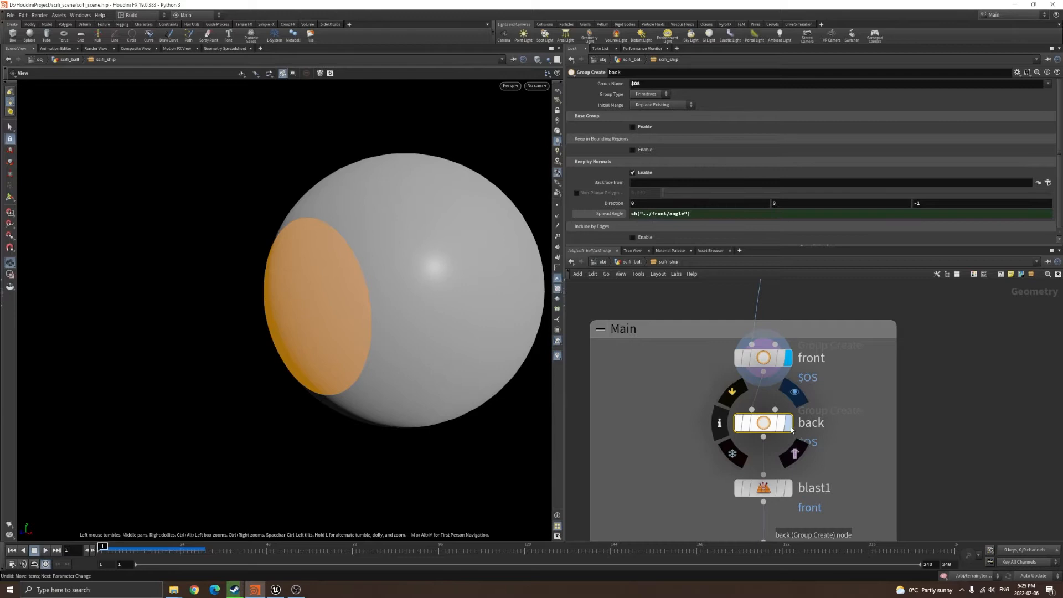
pyautogui.doubleClick(811, 423)
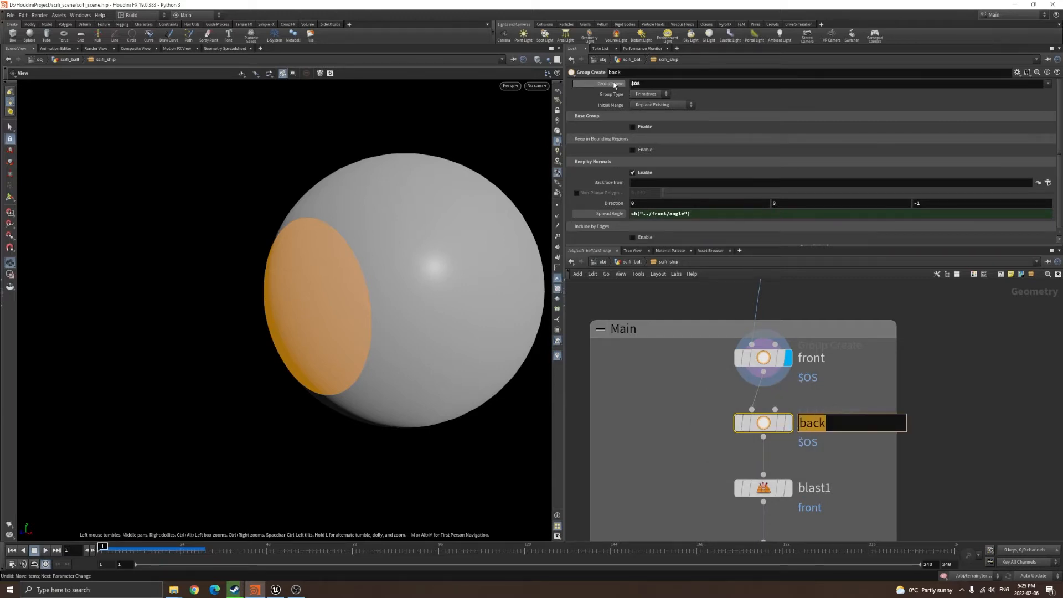
pyautogui.click(613, 84)
pyautogui.click(617, 84)
pyautogui.moveTo(933, 202); pyautogui.dragTo(899, 203)
pyautogui.press('Return')
# - Display the back node and inspect its grouped faces on the opposite side of the sphere
pyautogui.scroll(-3, 361, 298)
pyautogui.moveTo(415, 302); pyautogui.dragTo(374, 304)
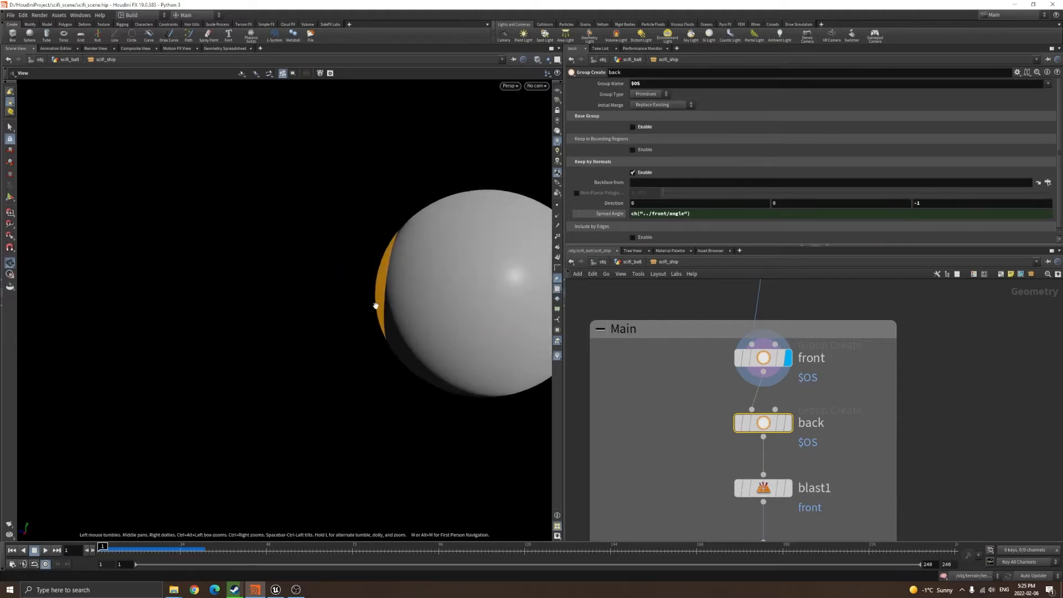
pyautogui.moveTo(375, 304); pyautogui.dragTo(228, 301, button='middle')
pyautogui.click(790, 426)
pyautogui.moveTo(487, 337); pyautogui.dragTo(295, 353)
# - Check the back node's Spread Angle expression and copy the front node's Spread Angle parameter to show how the two are linked
pyautogui.click(622, 215)
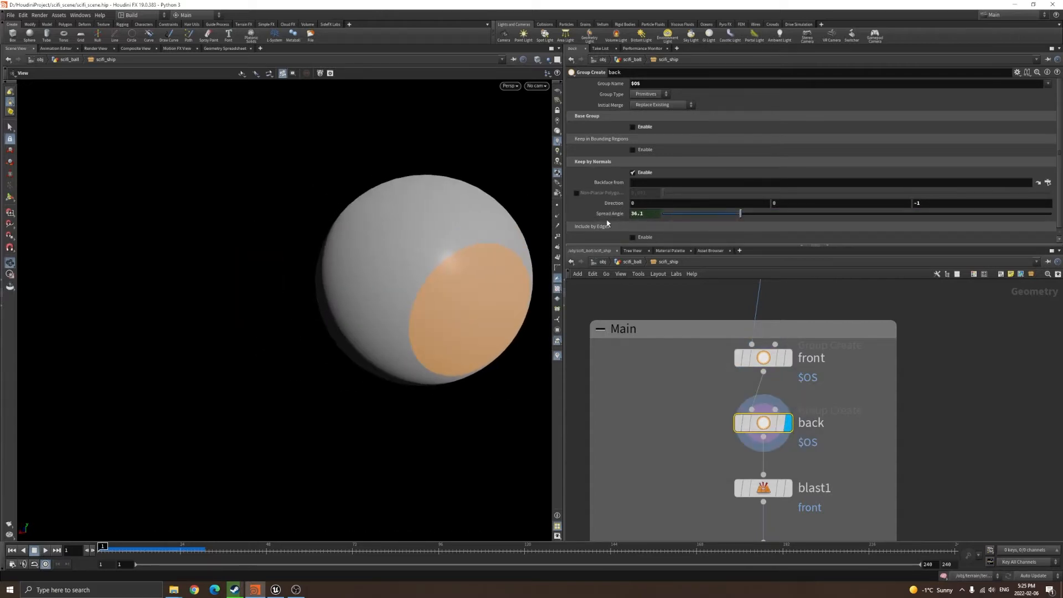
pyautogui.moveTo(673, 347); pyautogui.dragTo(850, 376)
pyautogui.rightClick(644, 214)
pyautogui.click(667, 271)
pyautogui.moveTo(932, 434); pyautogui.dragTo(707, 403)
pyautogui.rightClick(644, 214)
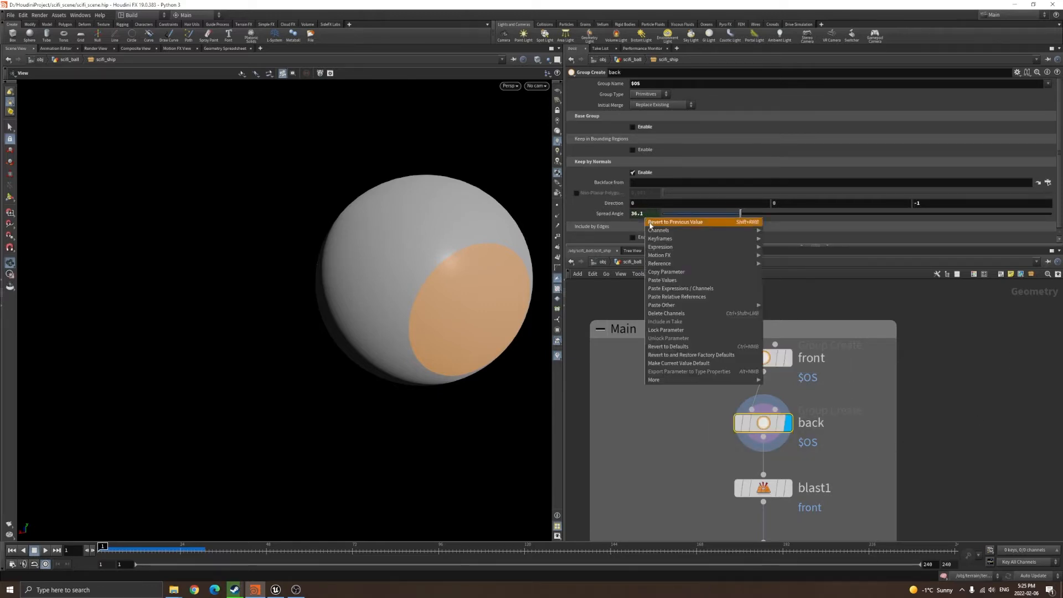
pyautogui.click(675, 278)
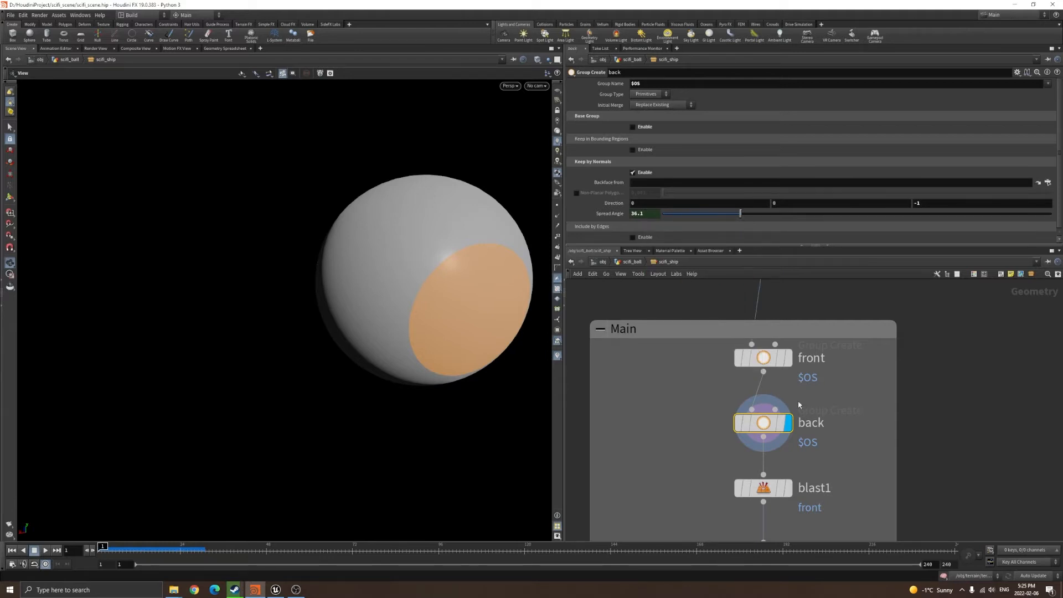
# - Try a different Spread Angle on the front node, inspect the sphere, and undo the change
pyautogui.moveTo(686, 347); pyautogui.dragTo(839, 363)
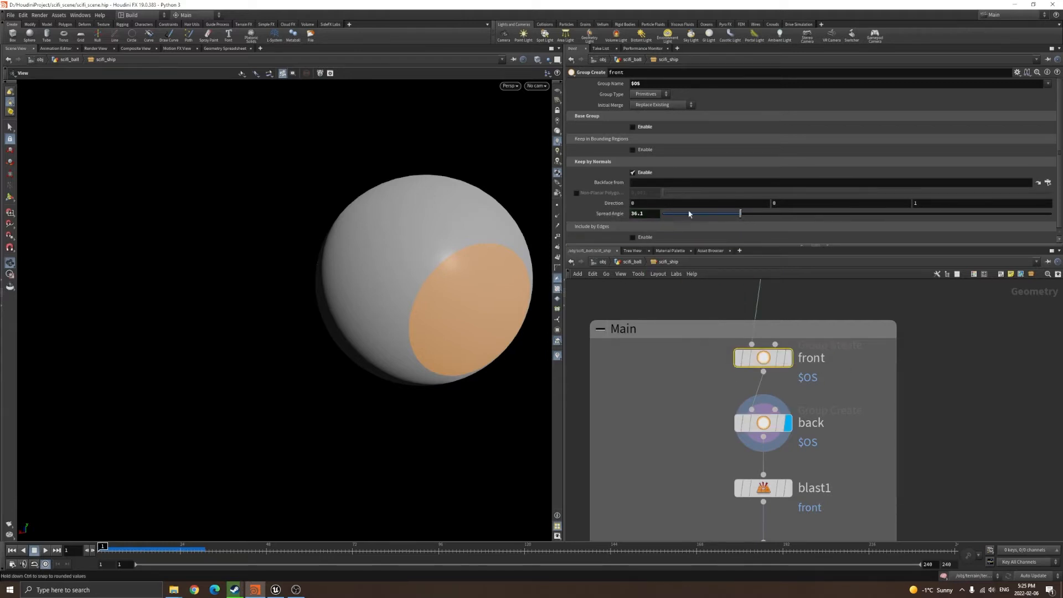
pyautogui.moveTo(727, 214); pyautogui.dragTo(720, 236)
pyautogui.moveTo(222, 332); pyautogui.dragTo(447, 305)
pyautogui.hotkey('ctrl', 'z')
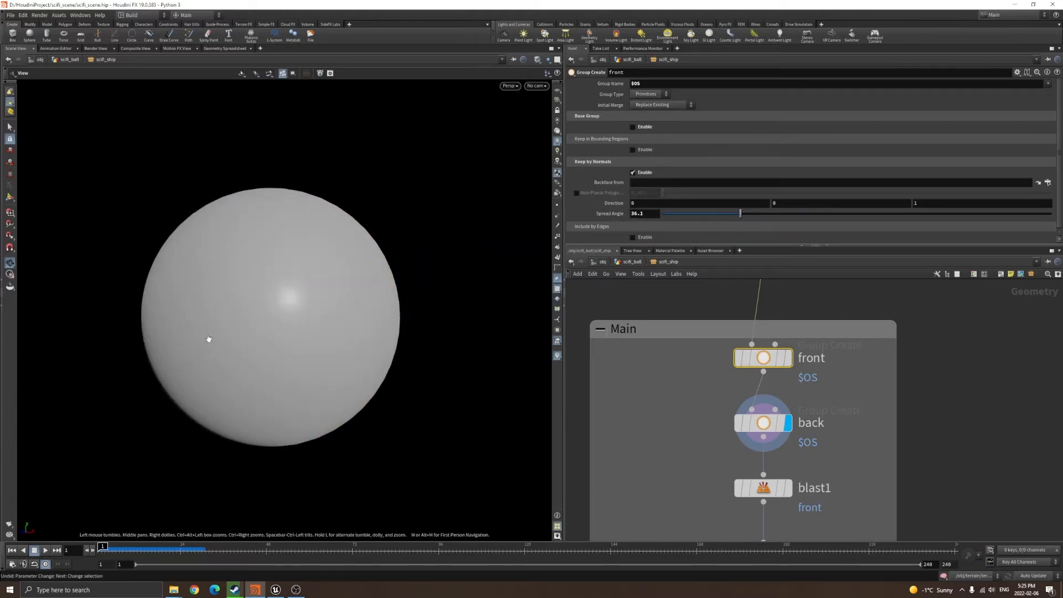
pyautogui.moveTo(349, 320); pyautogui.dragTo(292, 290)
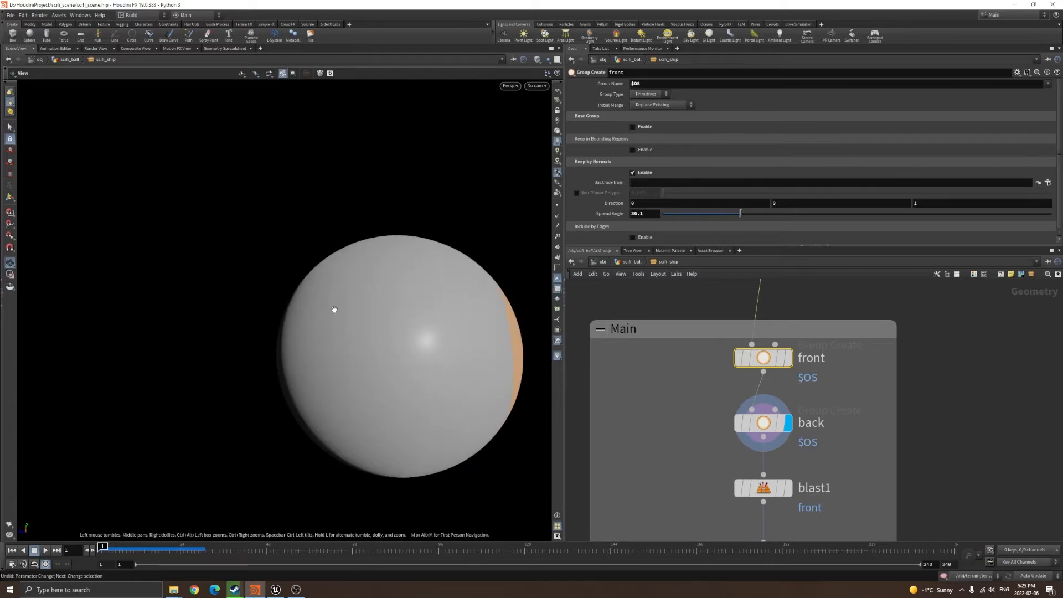
# - Display the front and back nodes in turn to compare their grouped faces
pyautogui.scroll(-3, 334, 308)
pyautogui.moveTo(713, 408); pyautogui.dragTo(709, 367, button='middle')
pyautogui.click(805, 381)
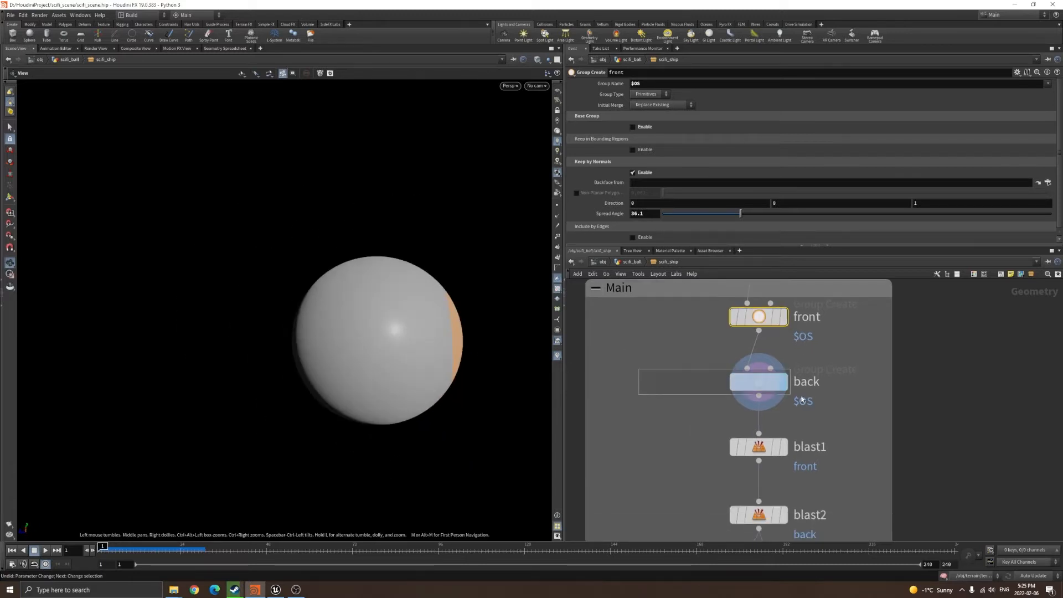
pyautogui.scroll(3, 695, 311)
pyautogui.moveTo(690, 303); pyautogui.dragTo(829, 336)
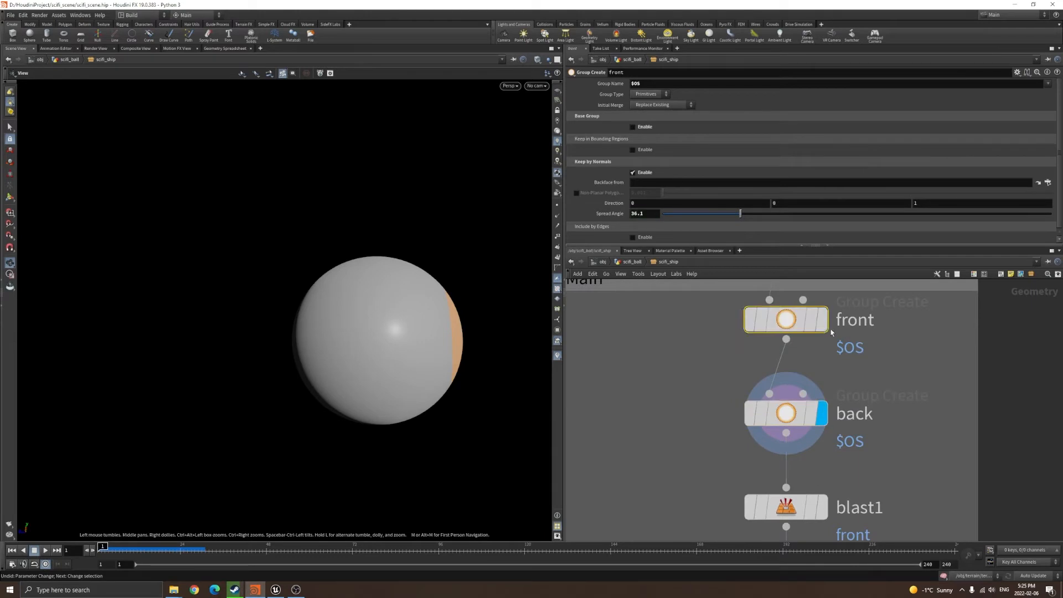
pyautogui.click(822, 320)
pyautogui.click(822, 414)
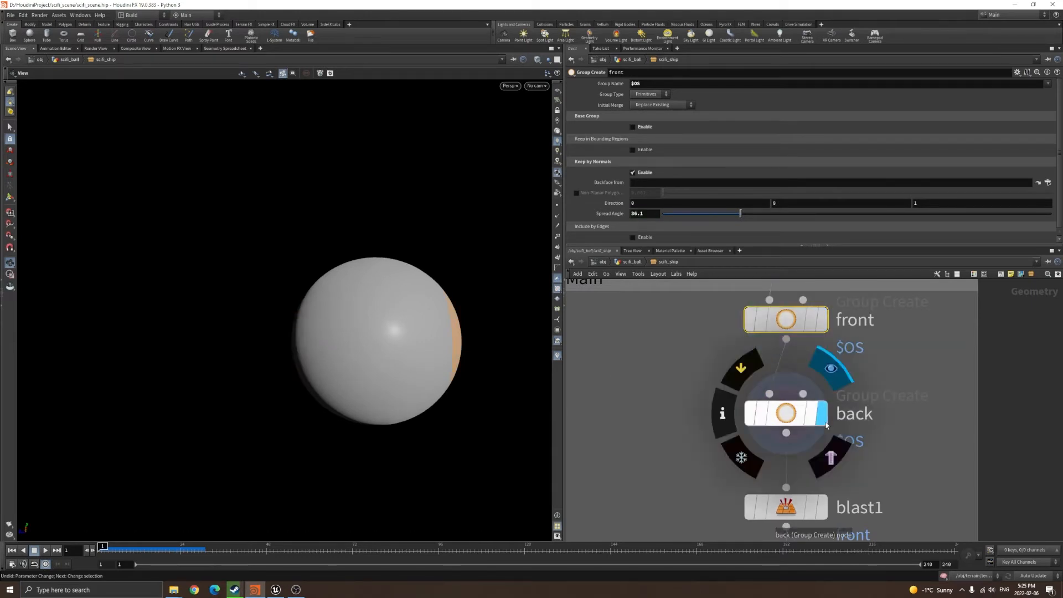
# - Select and display the blast1 node and examine which group it deletes
pyautogui.moveTo(885, 505); pyautogui.dragTo(866, 406, button='middle')
pyautogui.moveTo(908, 473); pyautogui.dragTo(897, 445, button='middle')
pyautogui.moveTo(626, 329); pyautogui.dragTo(852, 394)
pyautogui.click(793, 380)
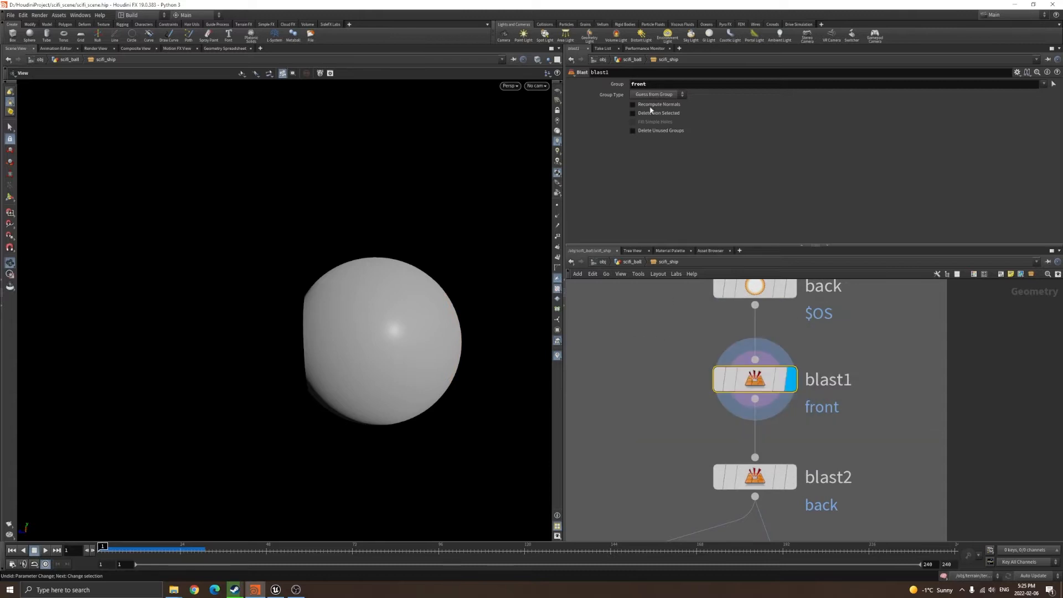
pyautogui.click(1043, 84)
# - Alternate the display between blast1 and blast2 to compare the sphere before and after the back faces are removed
pyautogui.moveTo(874, 430); pyautogui.dragTo(868, 382, button='middle')
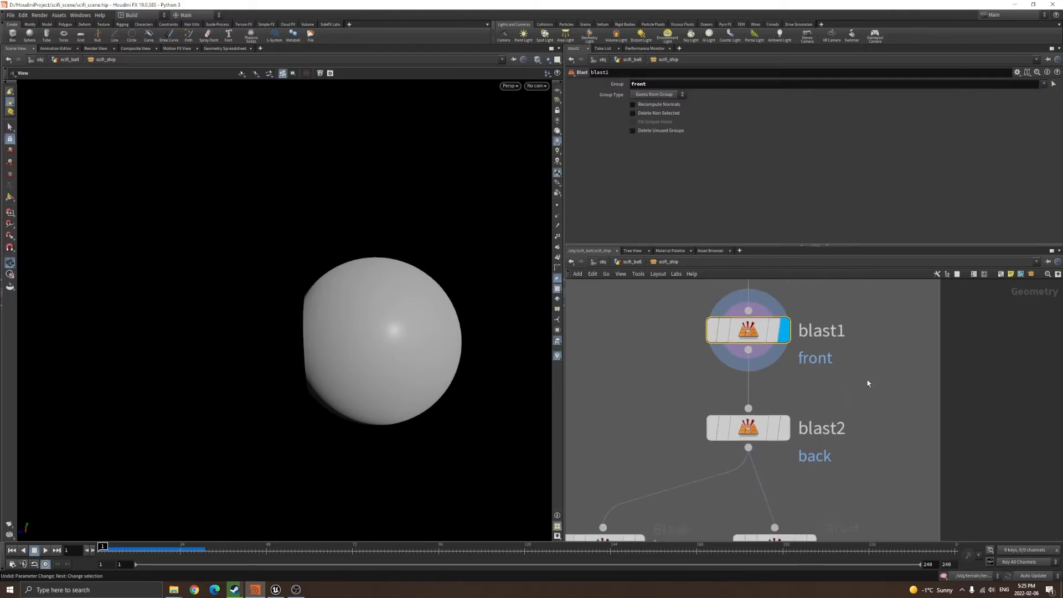
pyautogui.click(784, 429)
pyautogui.moveTo(642, 417); pyautogui.dragTo(855, 461)
pyautogui.click(785, 330)
pyautogui.moveTo(653, 318); pyautogui.dragTo(847, 363)
pyautogui.moveTo(785, 433)
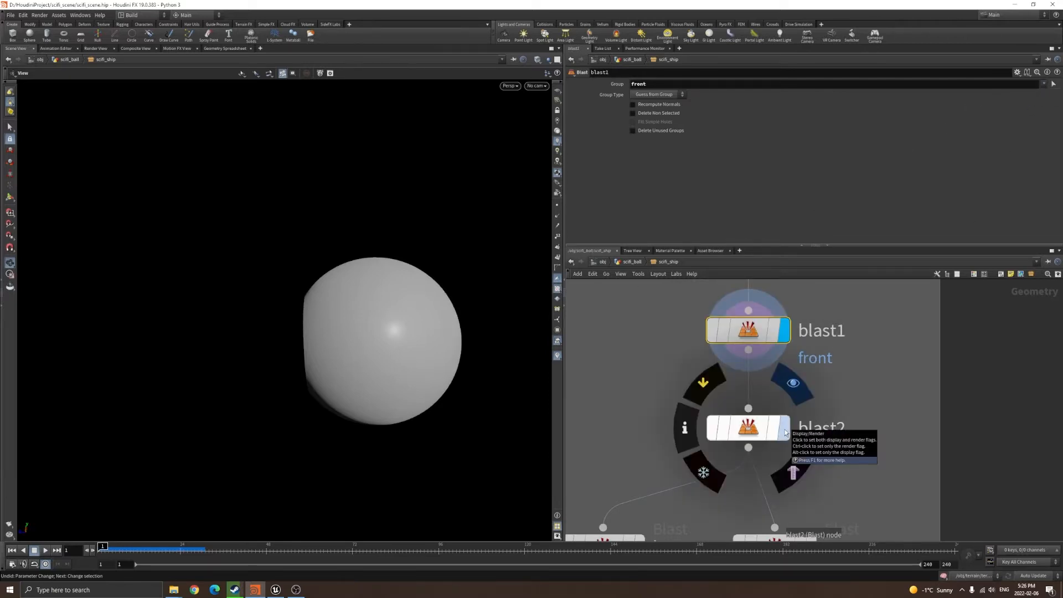
pyautogui.click(785, 432)
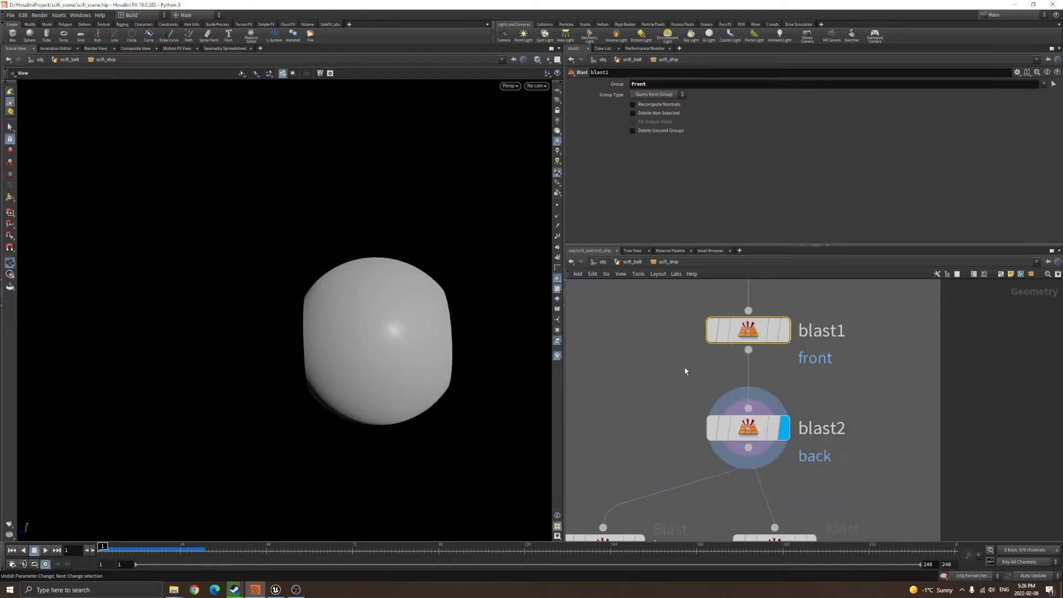
# - Select the blast2 node and inspect the hollow sphere through its front and back openings
pyautogui.moveTo(612, 306); pyautogui.dragTo(819, 398)
pyautogui.moveTo(631, 387); pyautogui.dragTo(905, 471)
pyautogui.scroll(-5, 891, 461)
pyautogui.moveTo(401, 355); pyautogui.dragTo(310, 304)
pyautogui.moveTo(310, 305); pyautogui.dragTo(363, 326, button='right')
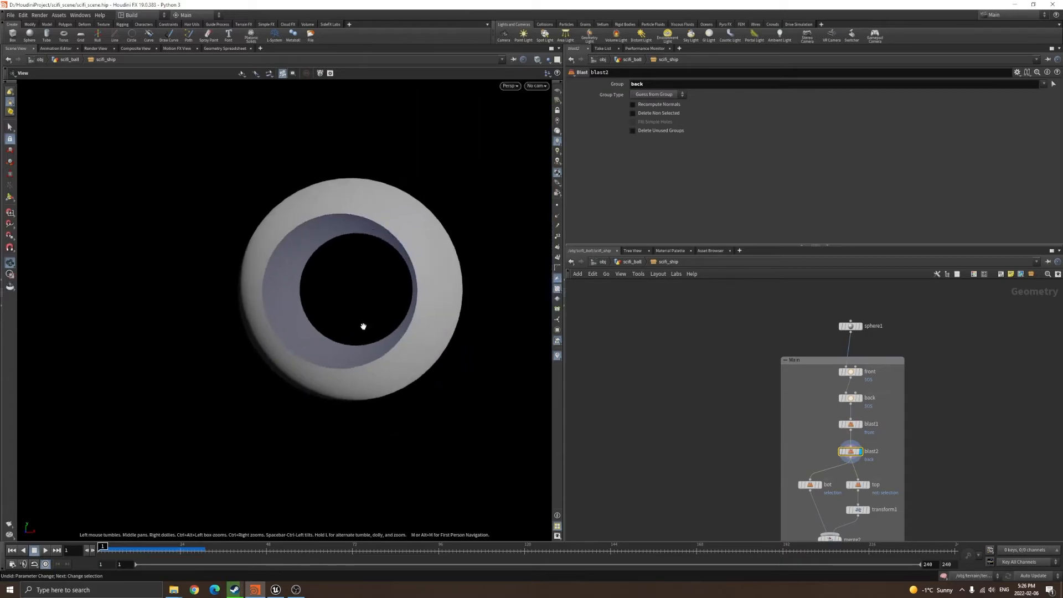
pyautogui.moveTo(363, 325); pyautogui.dragTo(355, 362, button='middle')
pyautogui.moveTo(355, 362); pyautogui.dragTo(372, 386, button='right')
pyautogui.moveTo(362, 381)
pyautogui.mouseDown()
pyautogui.moveTo(558, 363)
pyautogui.moveTo(358, 391)
pyautogui.moveTo(360, 378)
pyautogui.mouseUp()
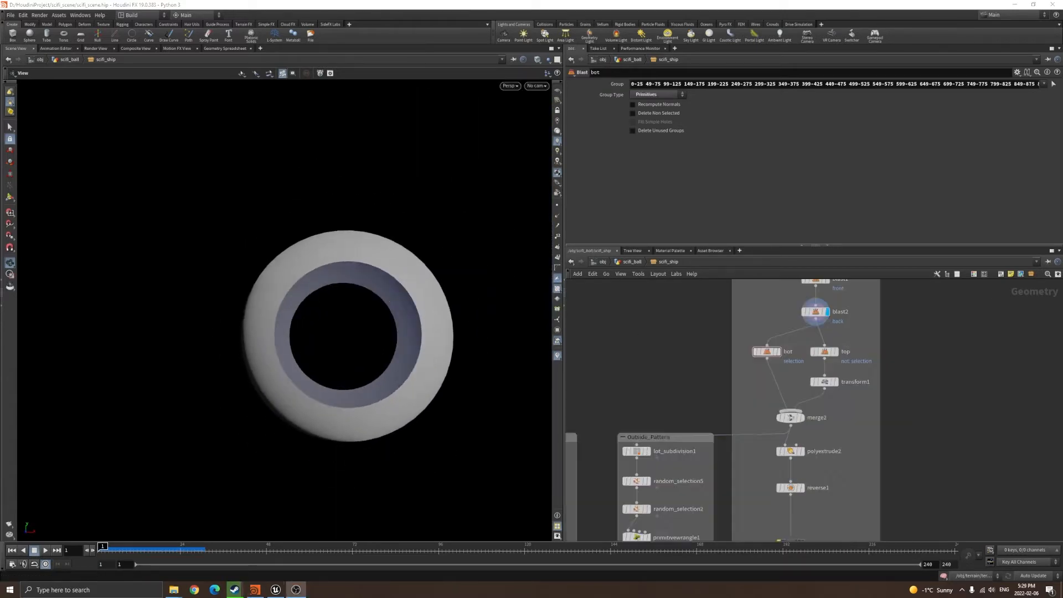
# - Display the merge2 node and inspect the seam between the shell's upper and lower halves
pyautogui.scroll(5, 764, 413)
pyautogui.click(788, 416)
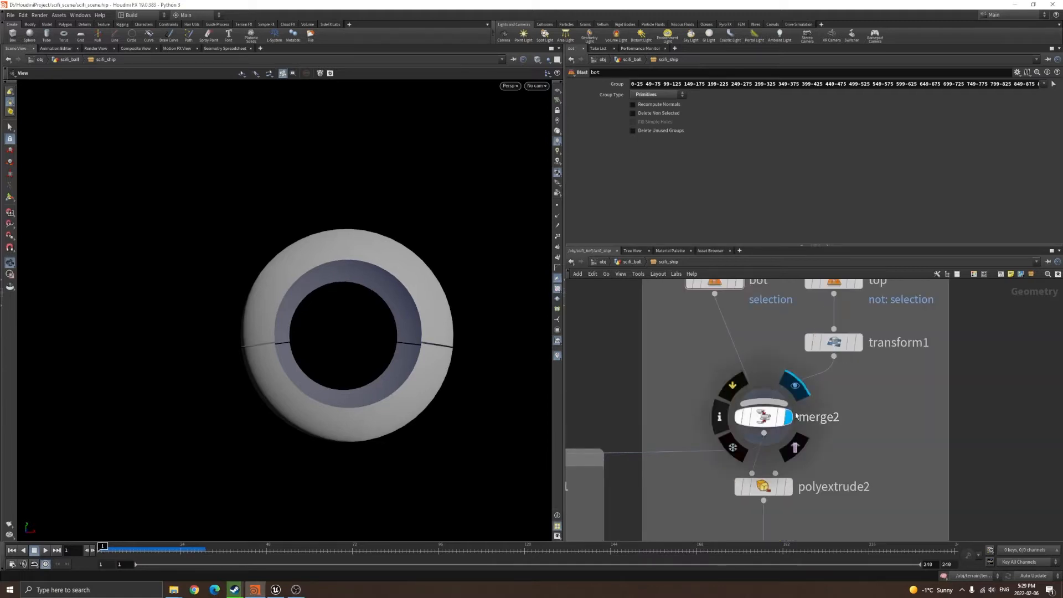
pyautogui.scroll(3, 320, 355)
pyautogui.moveTo(320, 355); pyautogui.dragTo(281, 310)
pyautogui.scroll(-3, 302, 305)
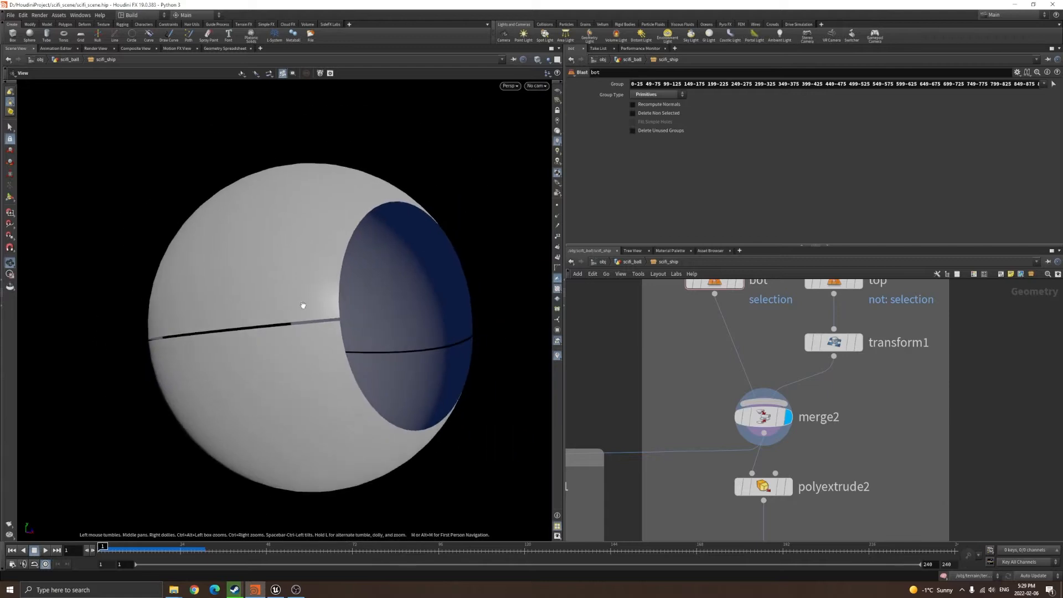
pyautogui.scroll(-3, 688, 387)
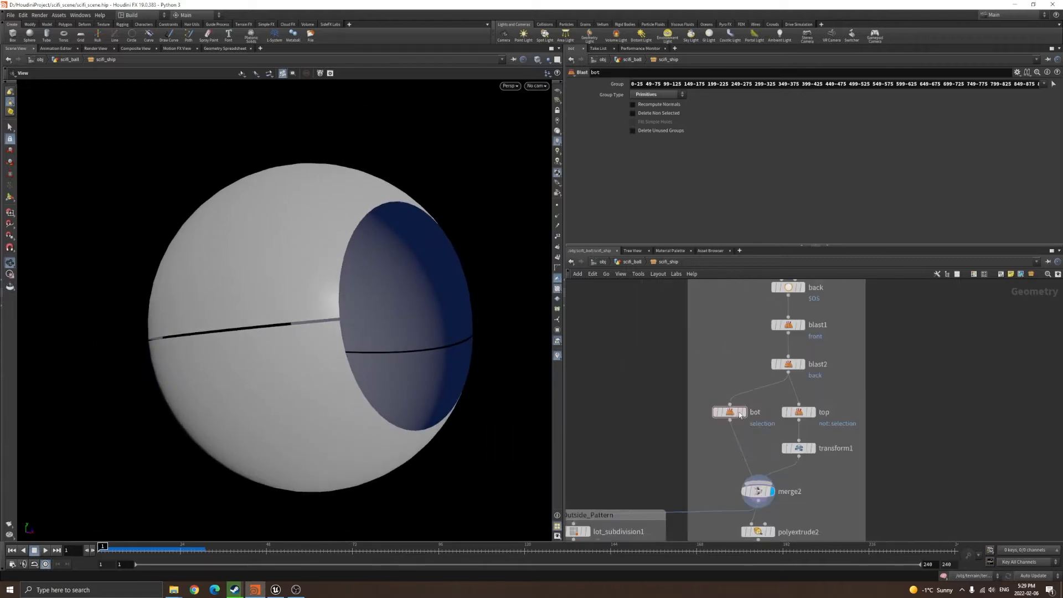
# - Display the blast2 node again and view it in the Front viewport
pyautogui.click(802, 364)
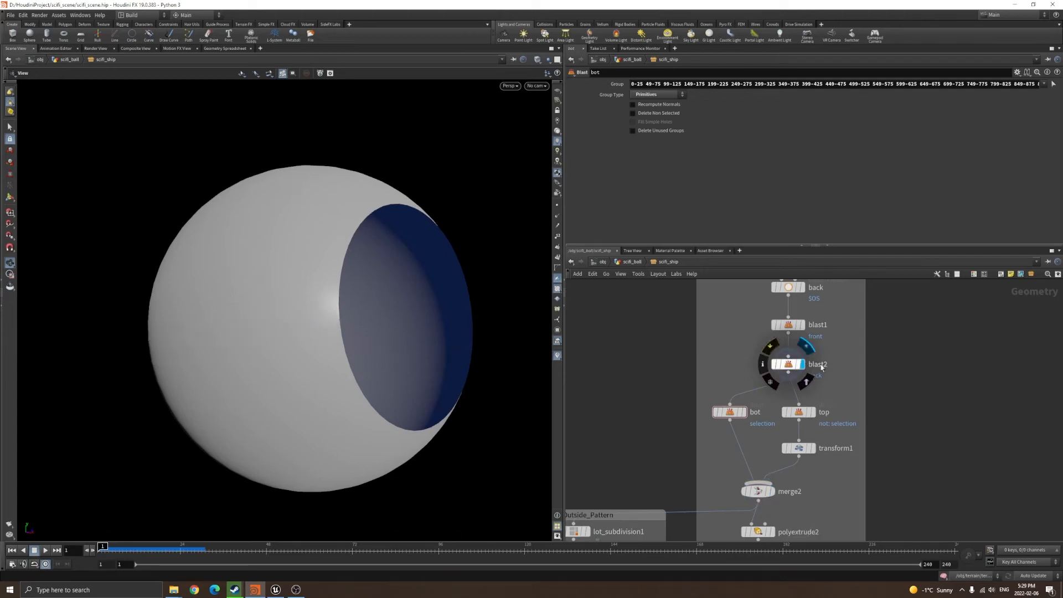
pyautogui.click(506, 86)
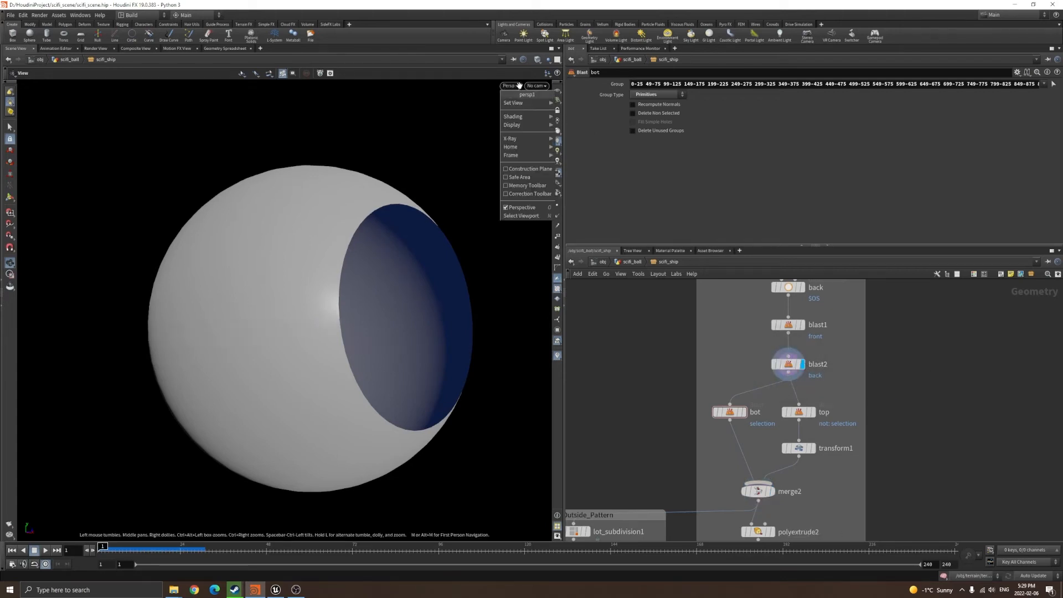
pyautogui.moveTo(523, 103)
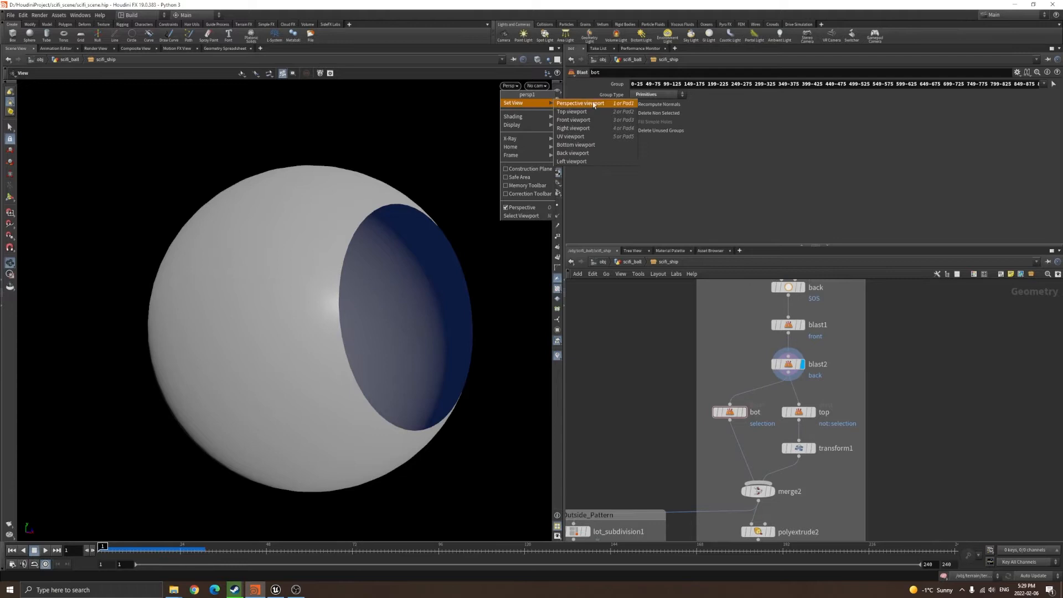
pyautogui.click(587, 121)
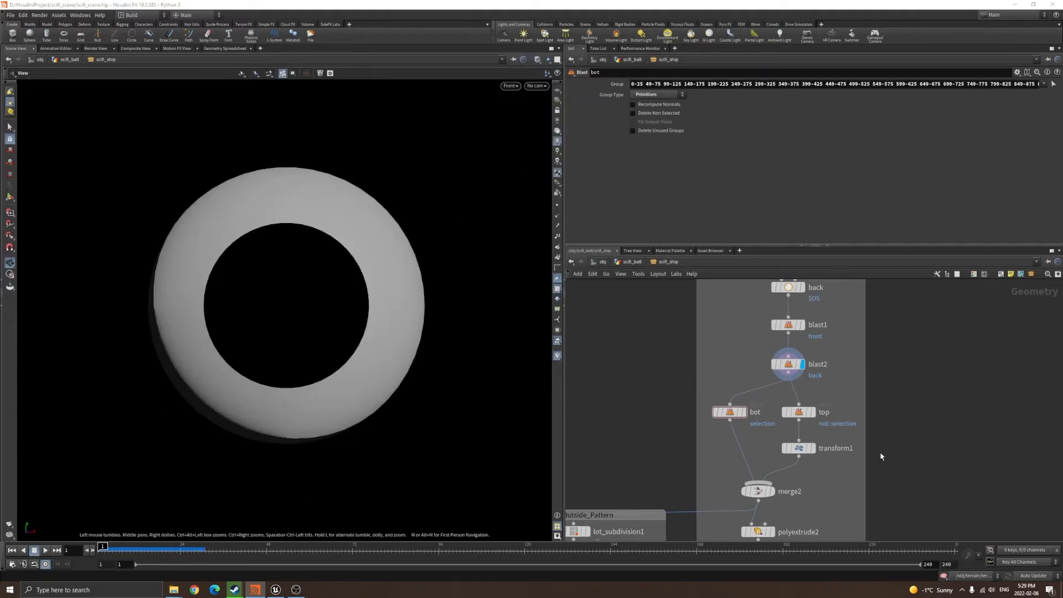
# - Display the bot node and examine the Blast settings of the bot and top nodes
pyautogui.click(745, 412)
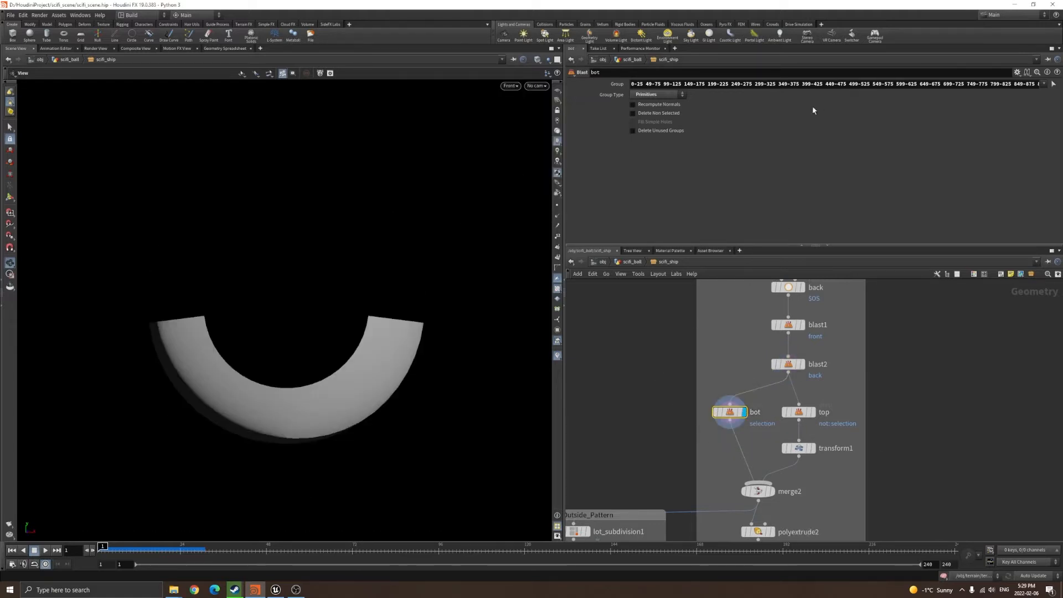
pyautogui.moveTo(727, 404); pyautogui.dragTo(759, 427)
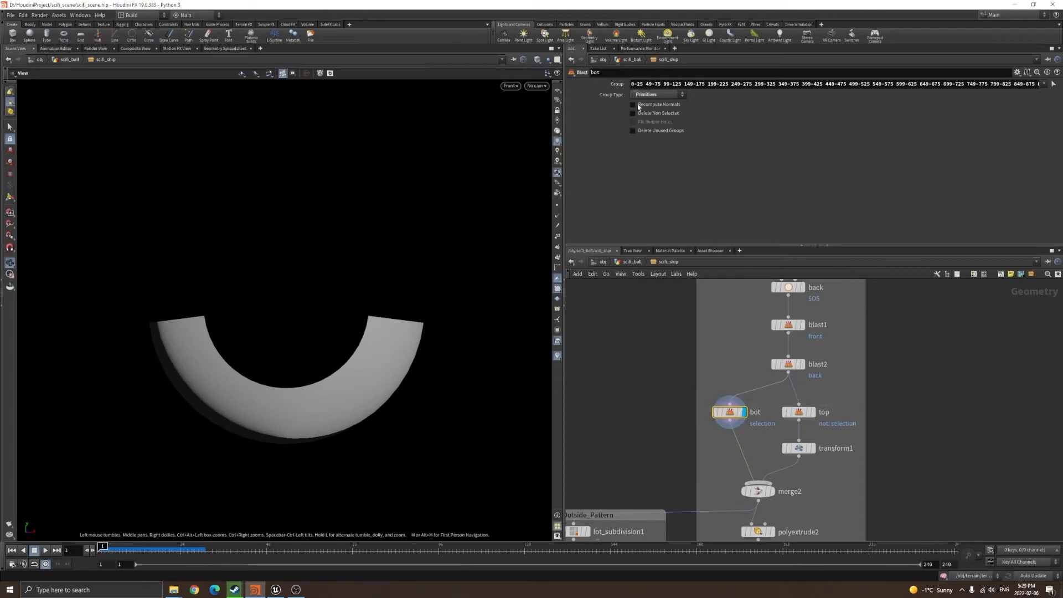
pyautogui.click(639, 95)
pyautogui.click(615, 134)
pyautogui.moveTo(848, 420); pyautogui.dragTo(798, 397)
# - Display merge2, try a different Y Translate on transform1, and undo the change
pyautogui.click(772, 490)
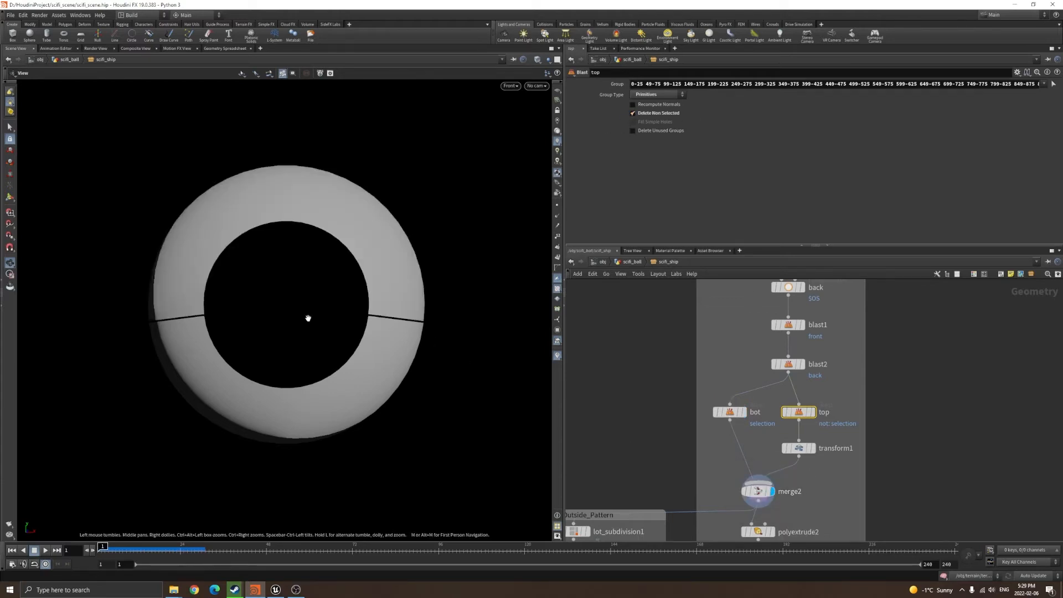
pyautogui.moveTo(863, 475); pyautogui.dragTo(775, 435)
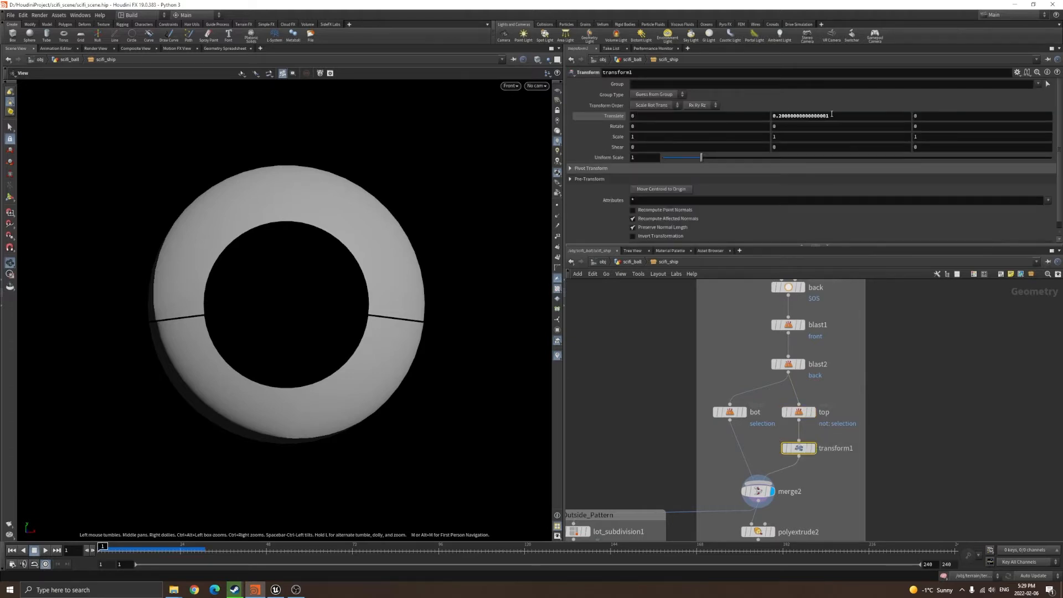
pyautogui.moveTo(821, 116); pyautogui.dragTo(865, 144, button='middle')
pyautogui.hotkey('ctrl', 'z')
# - Return to the Perspective viewport and inspect the merged shell halves from several angles
pyautogui.scroll(-1, 835, 487)
pyautogui.moveTo(830, 490); pyautogui.dragTo(861, 429, button='middle')
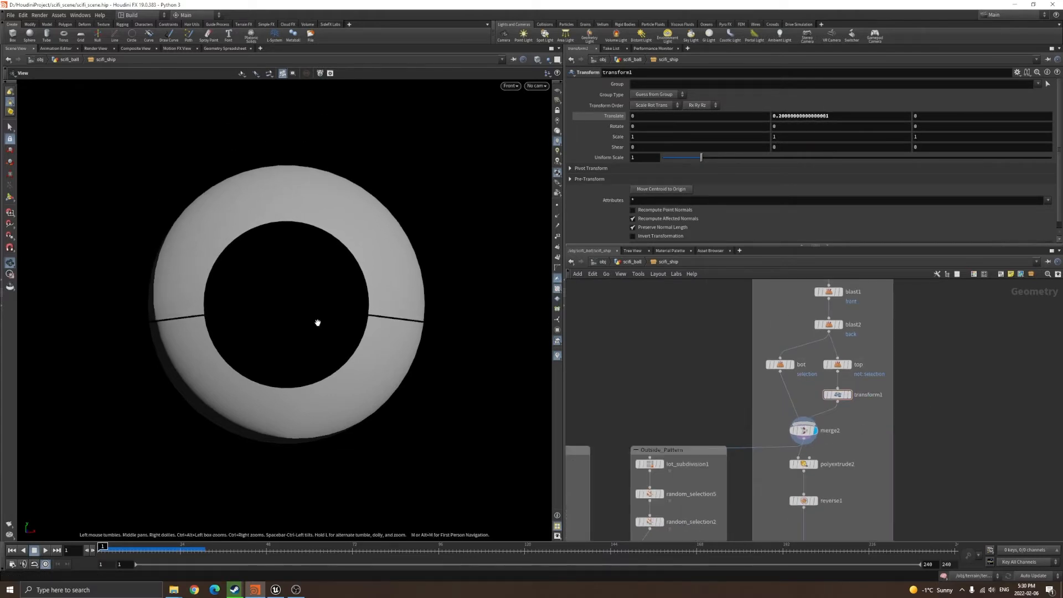
pyautogui.click(509, 86)
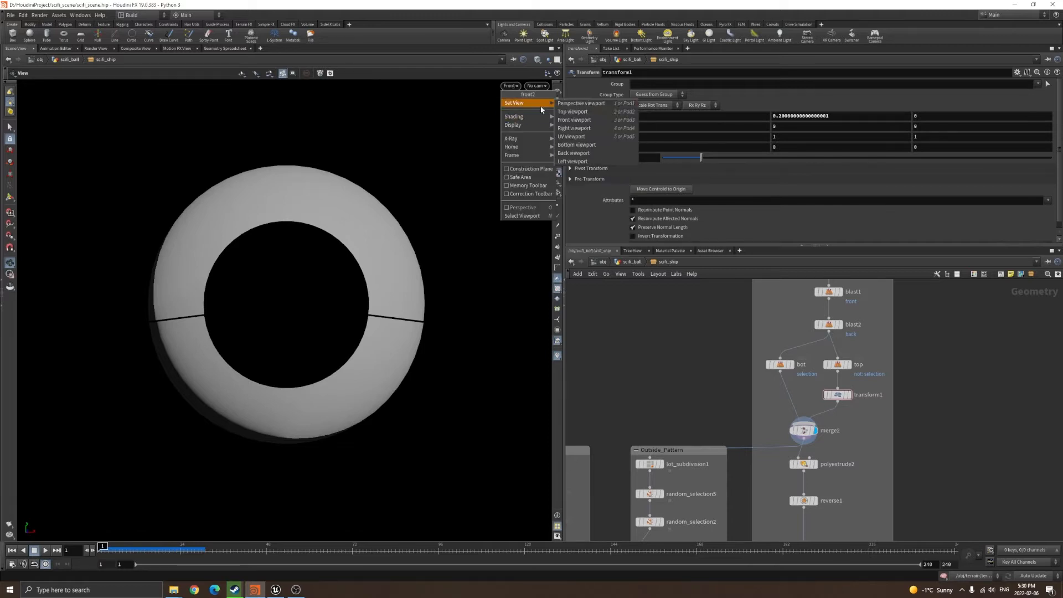
pyautogui.click(586, 105)
pyautogui.moveTo(384, 274); pyautogui.dragTo(368, 349)
pyautogui.moveTo(853, 518); pyautogui.dragTo(873, 436, button='middle')
pyautogui.moveTo(356, 339); pyautogui.dragTo(371, 361)
pyautogui.moveTo(370, 360); pyautogui.dragTo(519, 294, button='right')
pyautogui.moveTo(520, 294); pyautogui.dragTo(233, 410)
# - Select and display the polyextrude2 node and inspect the thickened shell against its Distance setting
pyautogui.scroll(5, 811, 382)
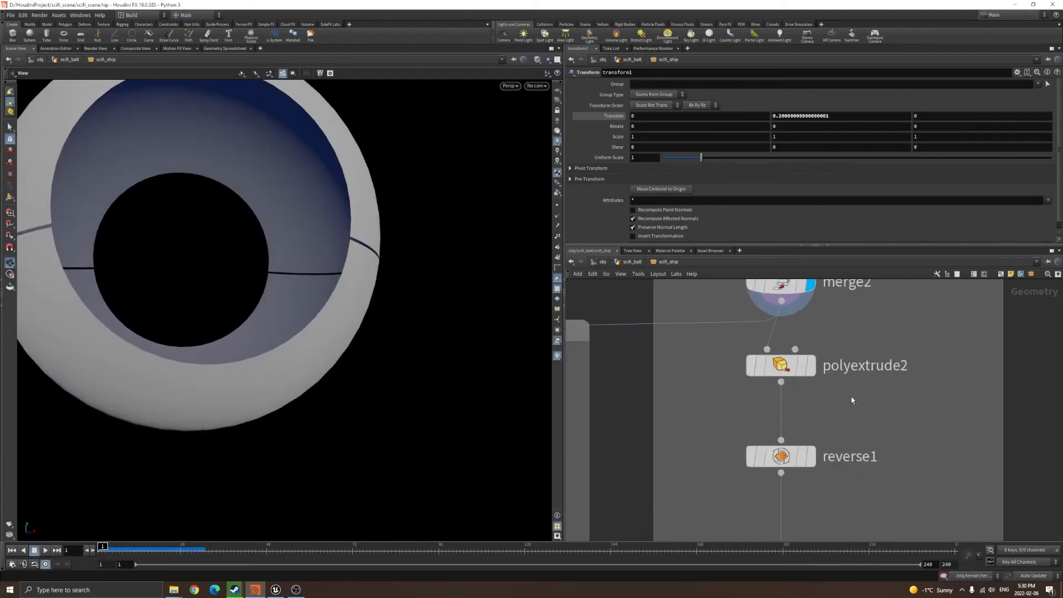
pyautogui.click(792, 366)
pyautogui.click(812, 366)
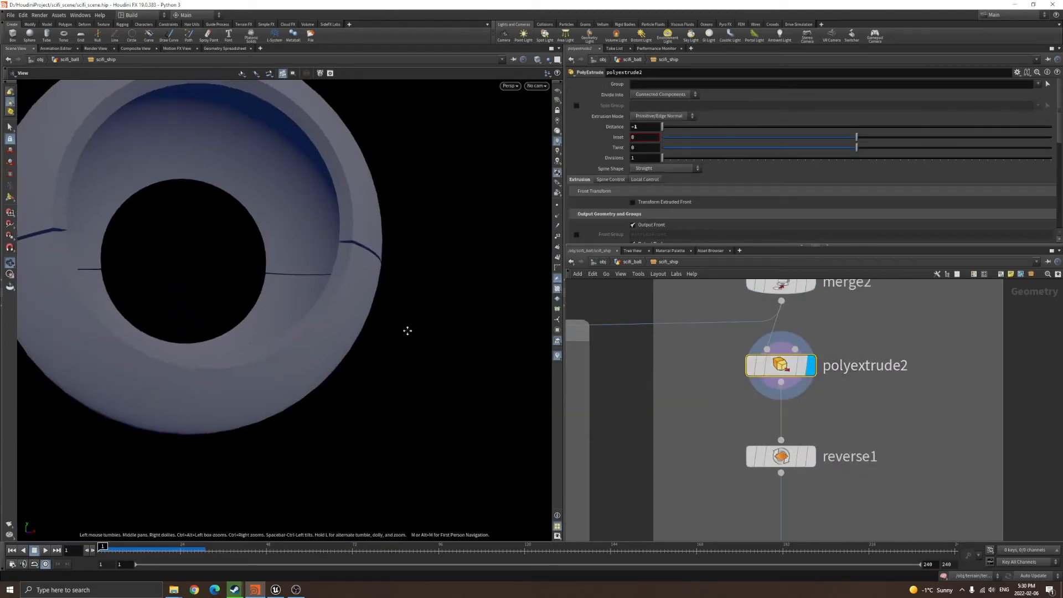
pyautogui.press('h')
pyautogui.moveTo(308, 316); pyautogui.dragTo(396, 285)
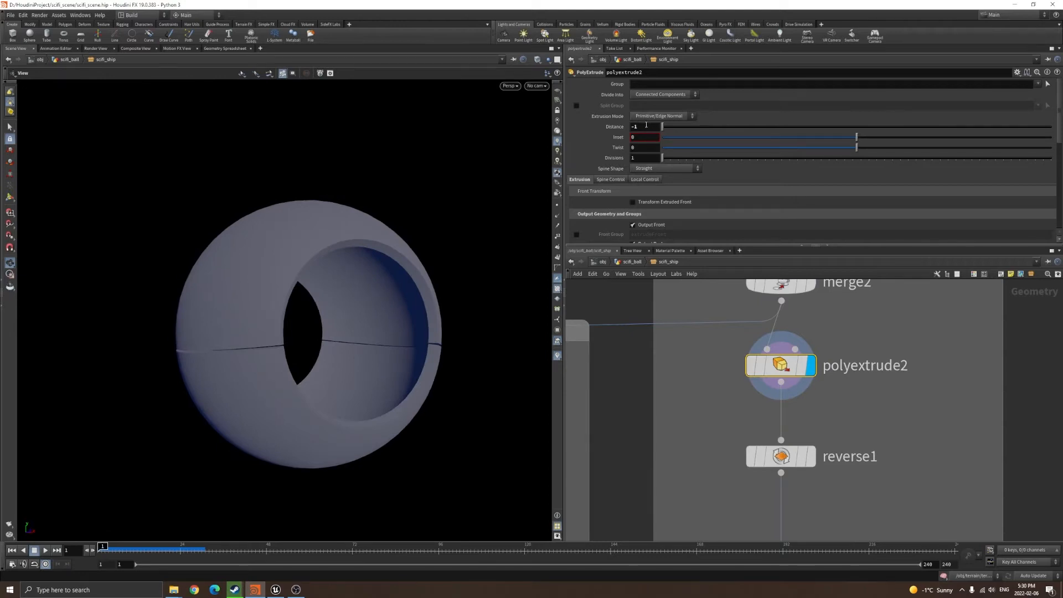
pyautogui.scroll(3, 316, 281)
pyautogui.moveTo(325, 294); pyautogui.dragTo(310, 293)
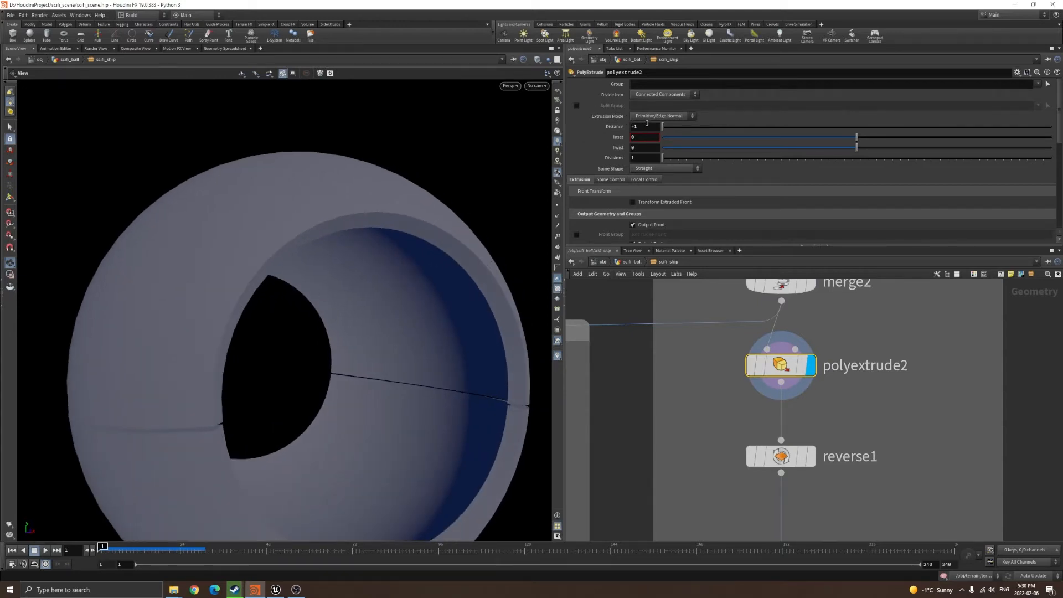
# - Select the reverse1 node and compare its face orientation with the polyextrude2 output
pyautogui.click(781, 456)
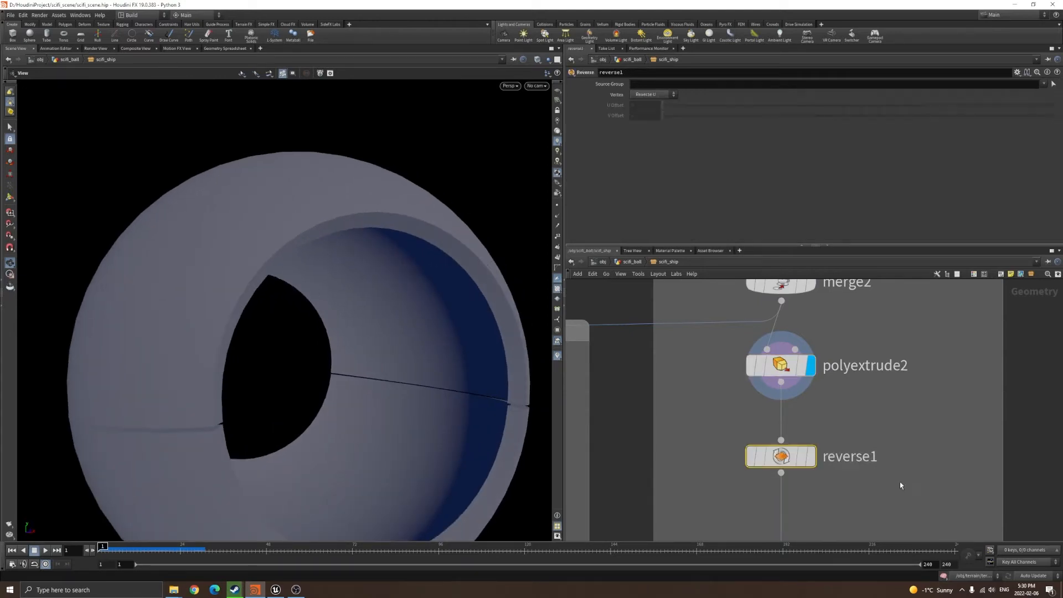
pyautogui.click(810, 456)
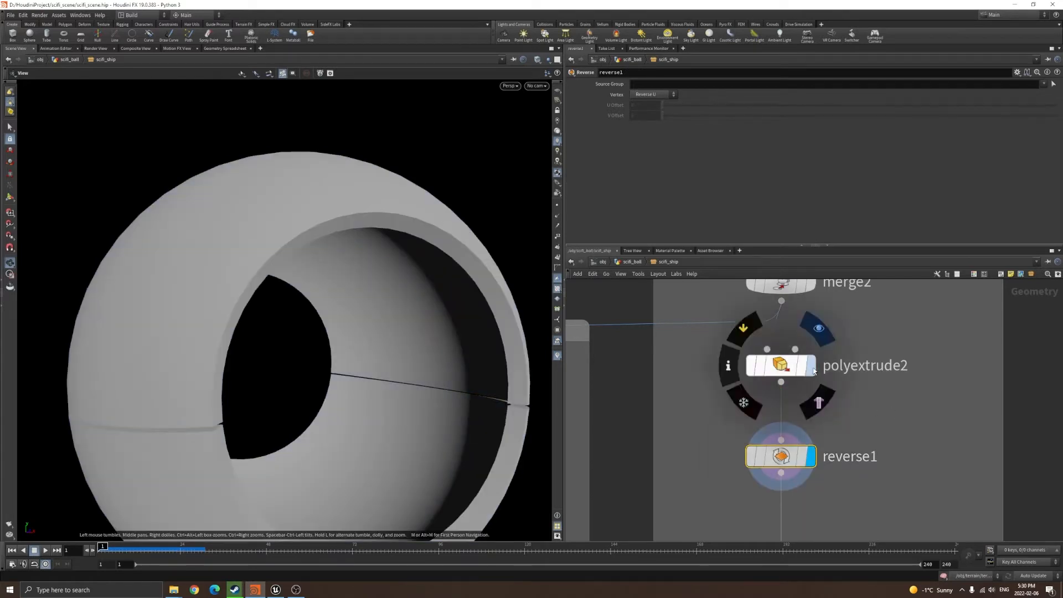
pyautogui.click(810, 365)
pyautogui.click(811, 458)
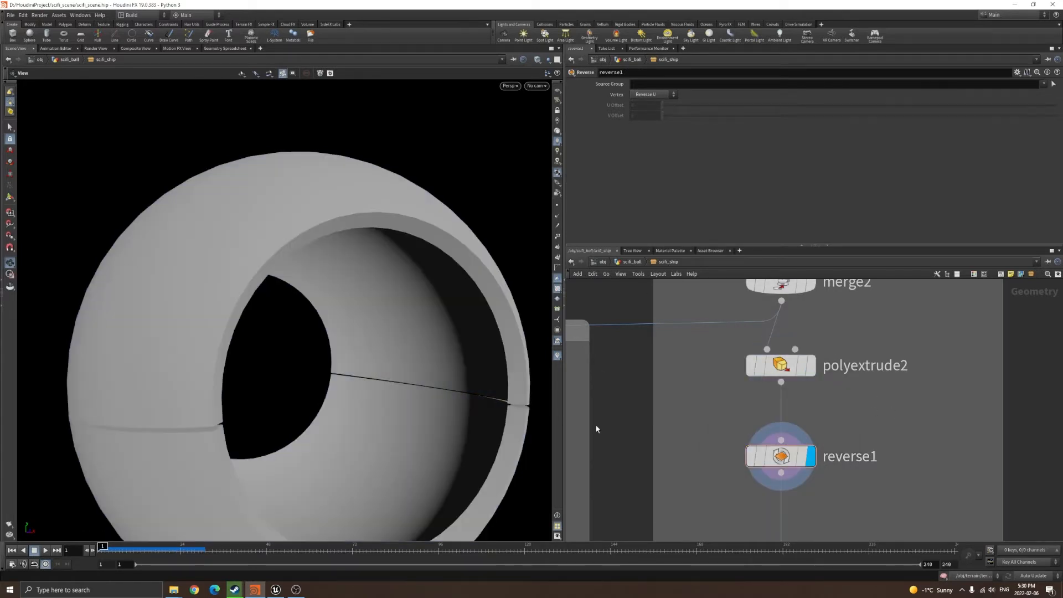
# - Select and display the soften_normals1 node above uvunwrap2 in the main shell branch
pyautogui.scroll(-5, 347, 320)
pyautogui.scroll(-3, 885, 405)
pyautogui.moveTo(931, 462); pyautogui.dragTo(853, 330, button='middle')
pyautogui.scroll(-1, 854, 331)
pyautogui.moveTo(384, 325); pyautogui.dragTo(349, 326)
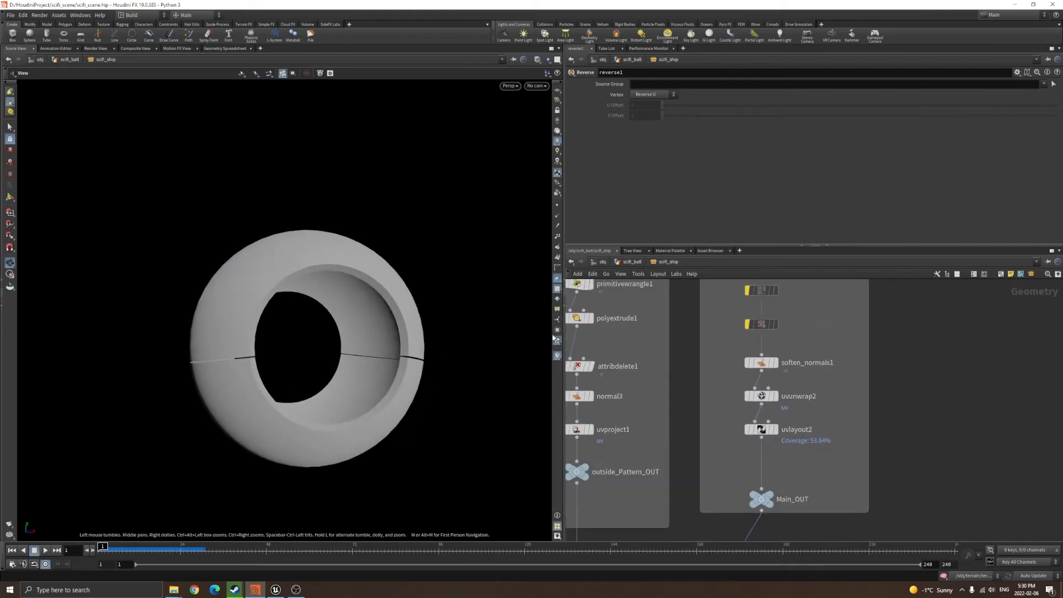
pyautogui.scroll(3, 843, 374)
pyautogui.click(722, 358)
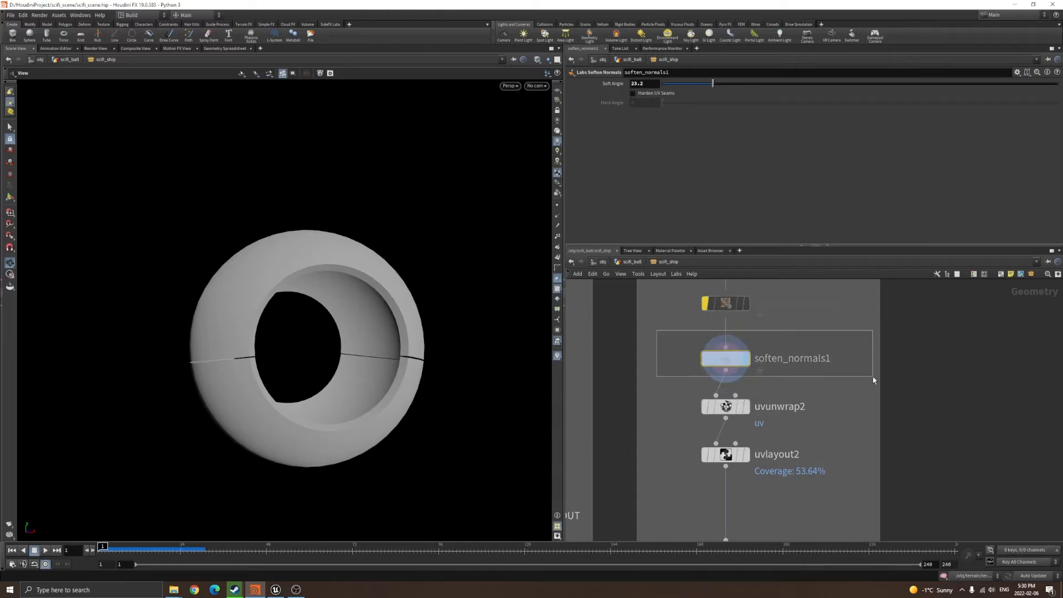
# - Try a Soft Angle of 180 on soften_normals1 and undo the change
pyautogui.scroll(5, 309, 369)
pyautogui.moveTo(713, 83); pyautogui.dragTo(1056, 83)
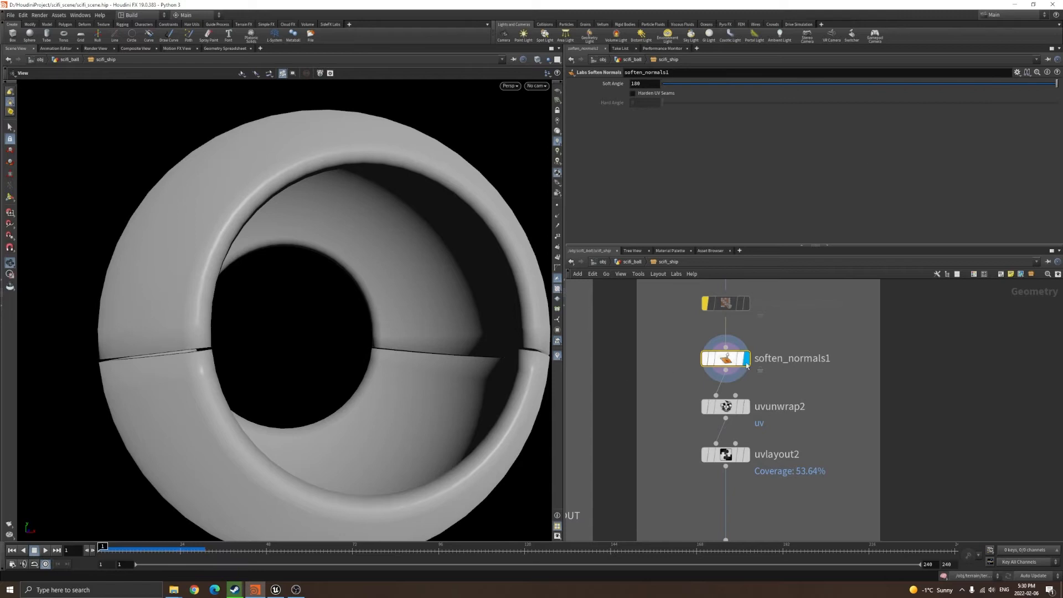
pyautogui.hotkey('ctrl', 'z')
# - Add a Normal node, place it into the chain at soften_normals1 as an alternative, and delete it again
pyautogui.moveTo(804, 419); pyautogui.dragTo(839, 401, button='middle')
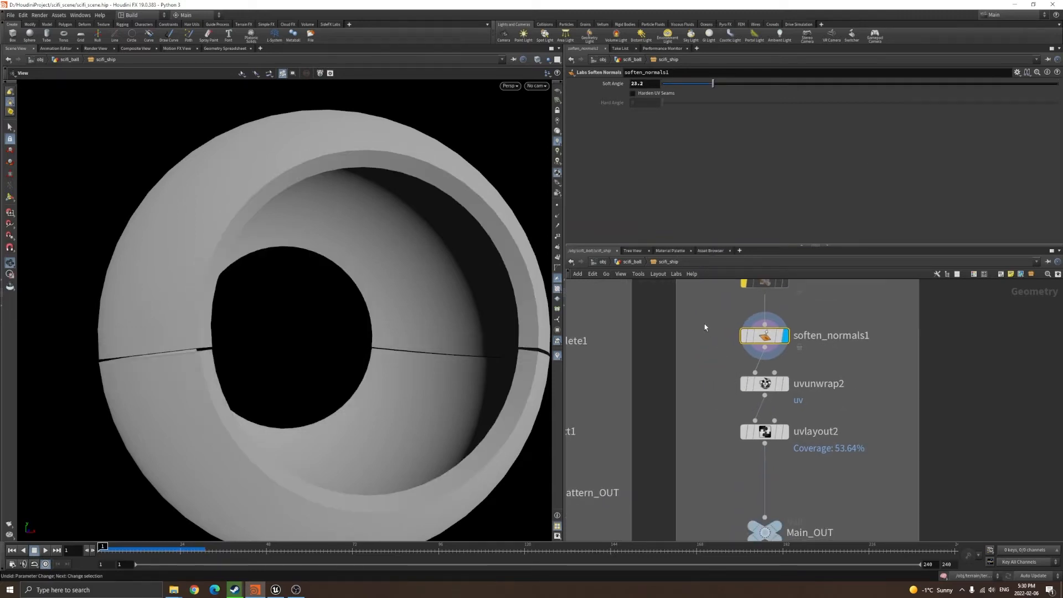
pyautogui.scroll(-3, 870, 353)
pyautogui.scroll(5, 812, 339)
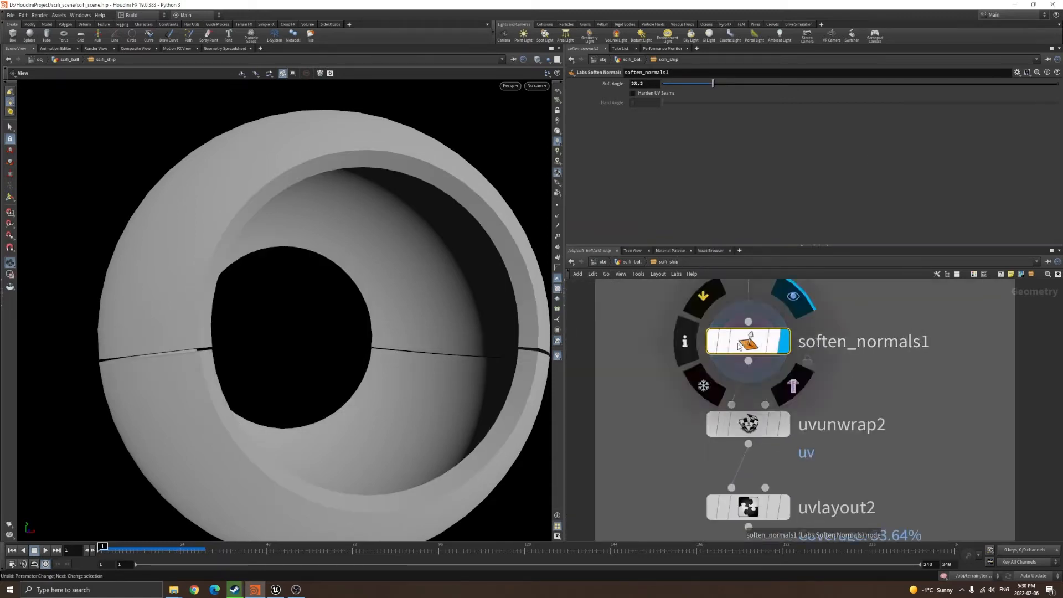
pyautogui.scroll(-3, 812, 339)
pyautogui.write('nom')
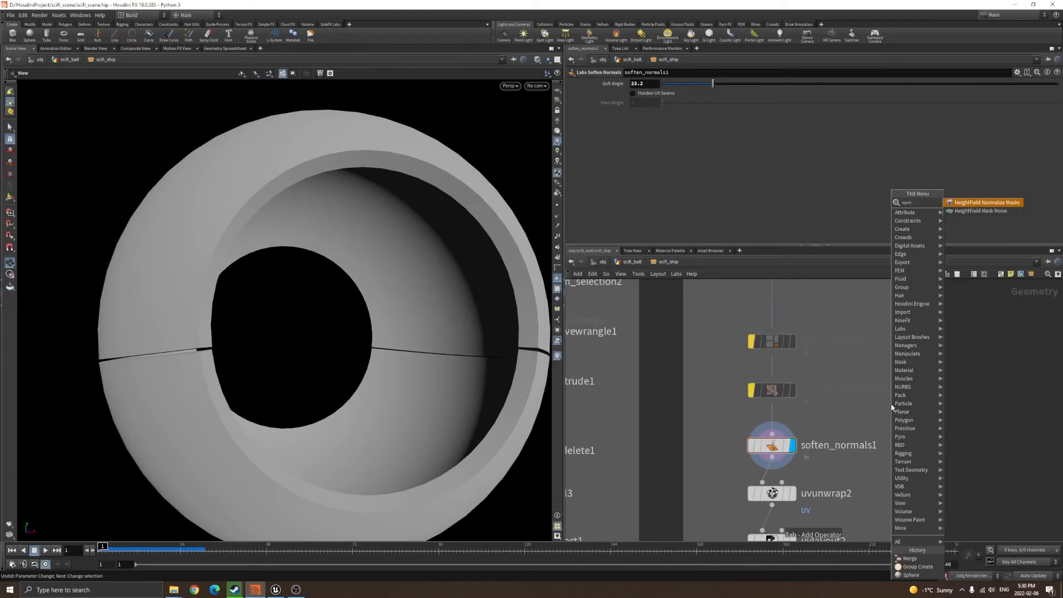
pyautogui.press('BackSpace')
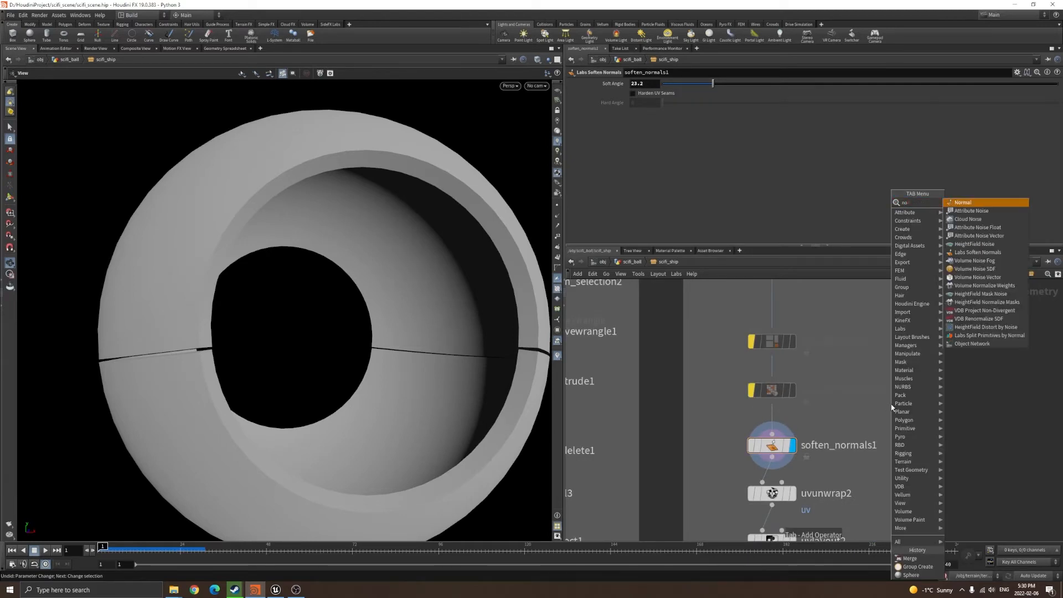
pyautogui.write('rm')
pyautogui.press('Return')
pyautogui.click(891, 404)
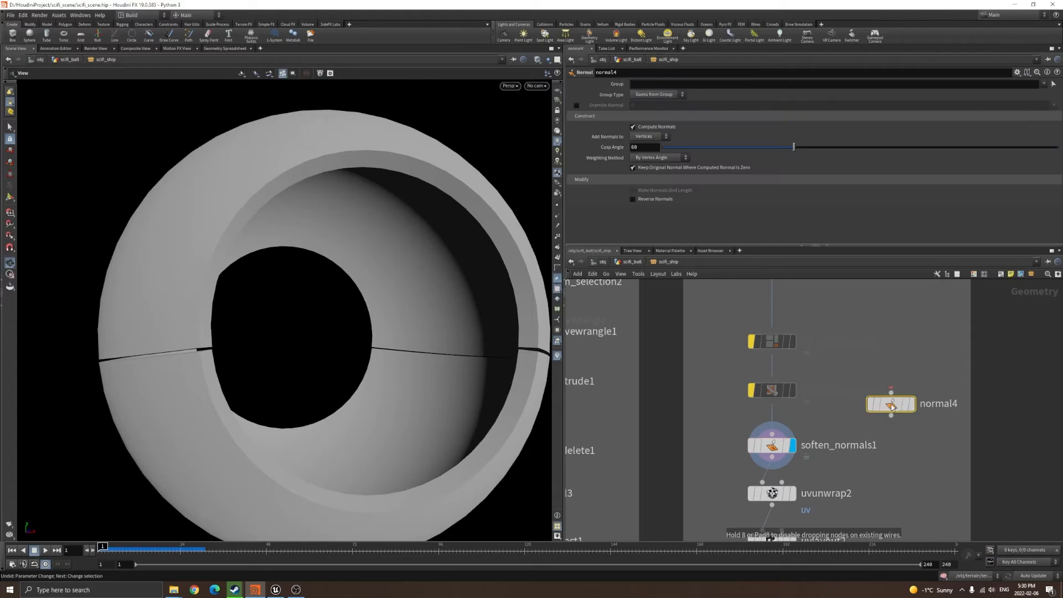
pyautogui.moveTo(891, 403); pyautogui.dragTo(777, 454)
pyautogui.press('Delete')
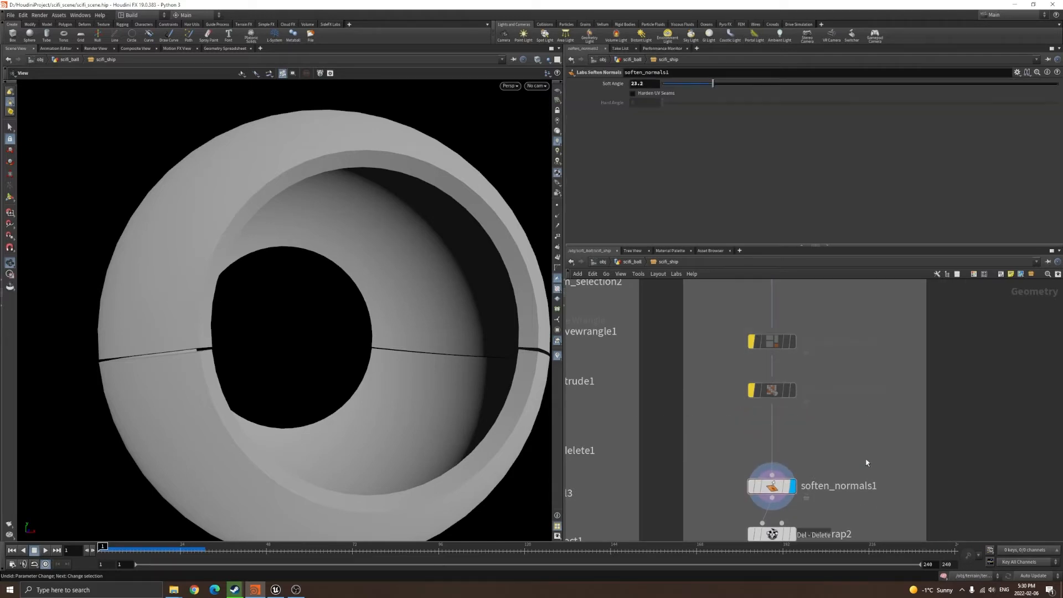
# - Examine the Emission, front and inner ball branches, and check the Cusp Angle setting of normal5 in the front branch
pyautogui.scroll(-8, 669, 383)
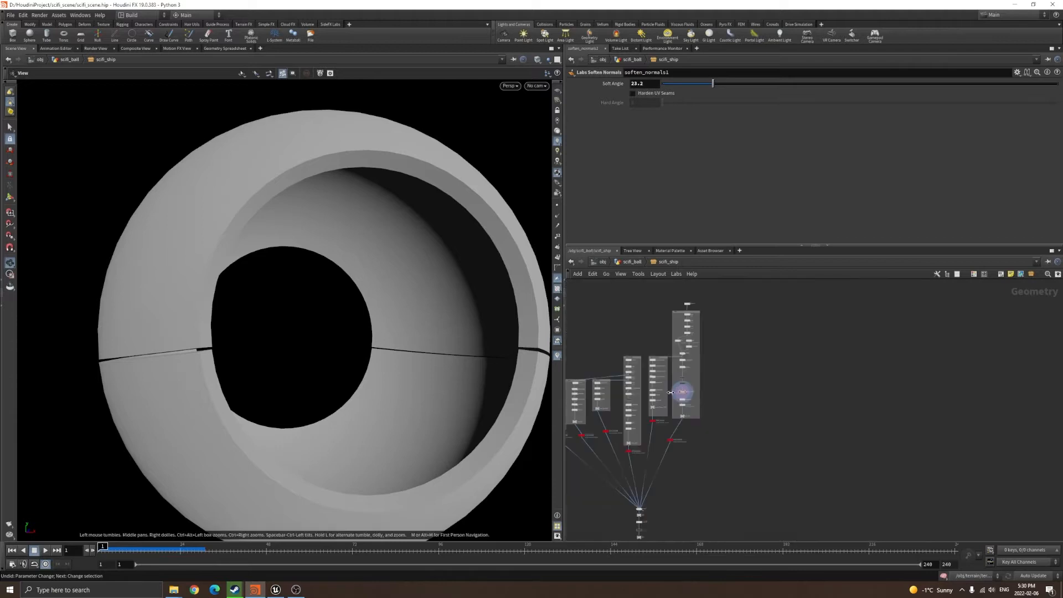
pyautogui.moveTo(603, 385); pyautogui.dragTo(775, 391, button='middle')
pyautogui.scroll(3, 774, 391)
pyautogui.moveTo(626, 338); pyautogui.dragTo(676, 483)
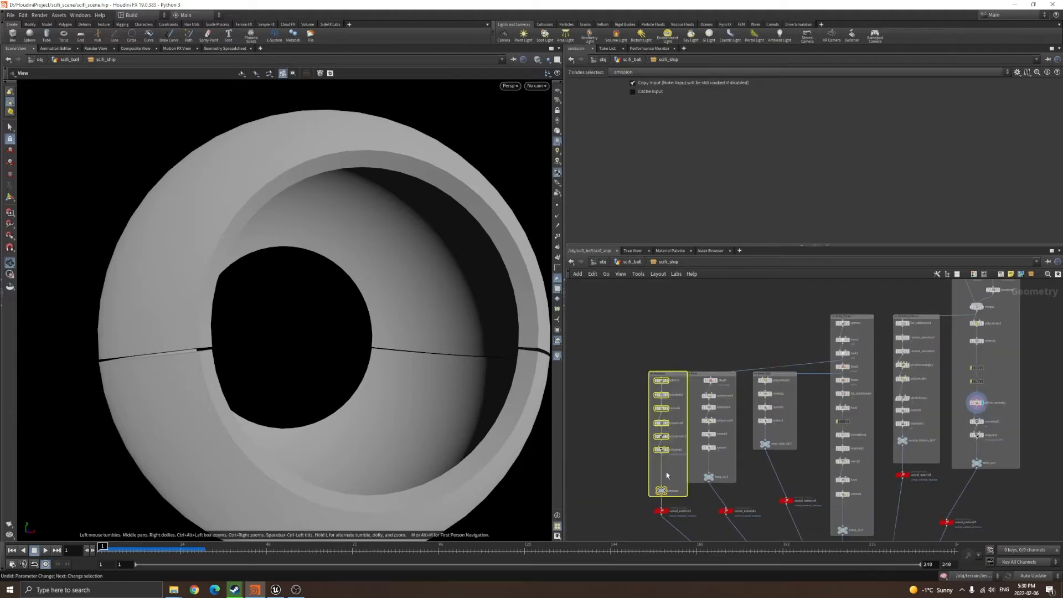
pyautogui.scroll(3, 671, 467)
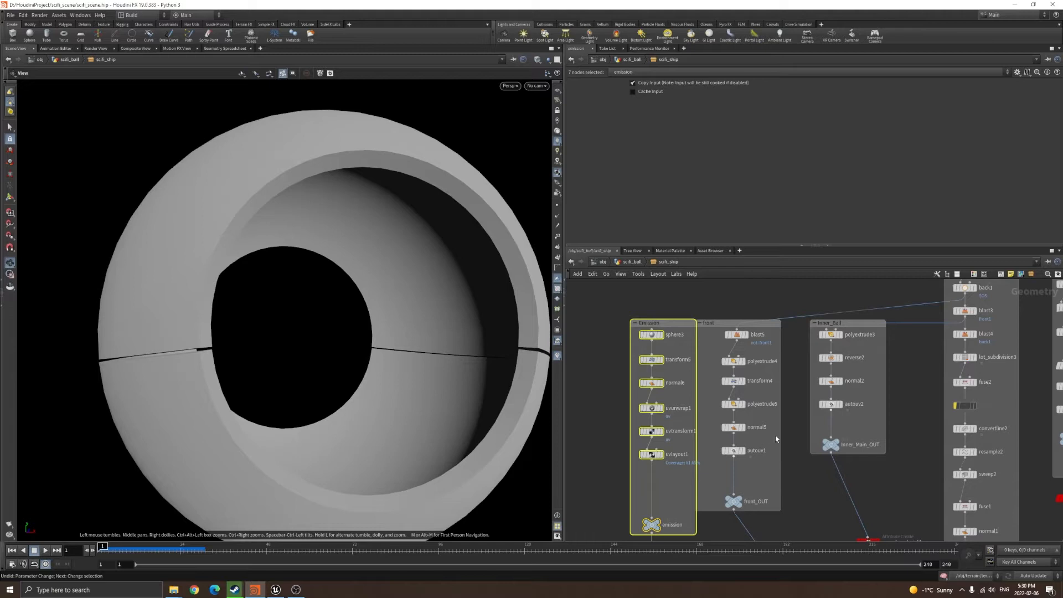
pyautogui.click(741, 429)
pyautogui.moveTo(839, 492); pyautogui.dragTo(686, 462, button='middle')
pyautogui.scroll(-1, 720, 461)
pyautogui.moveTo(1047, 441); pyautogui.dragTo(813, 463, button='middle')
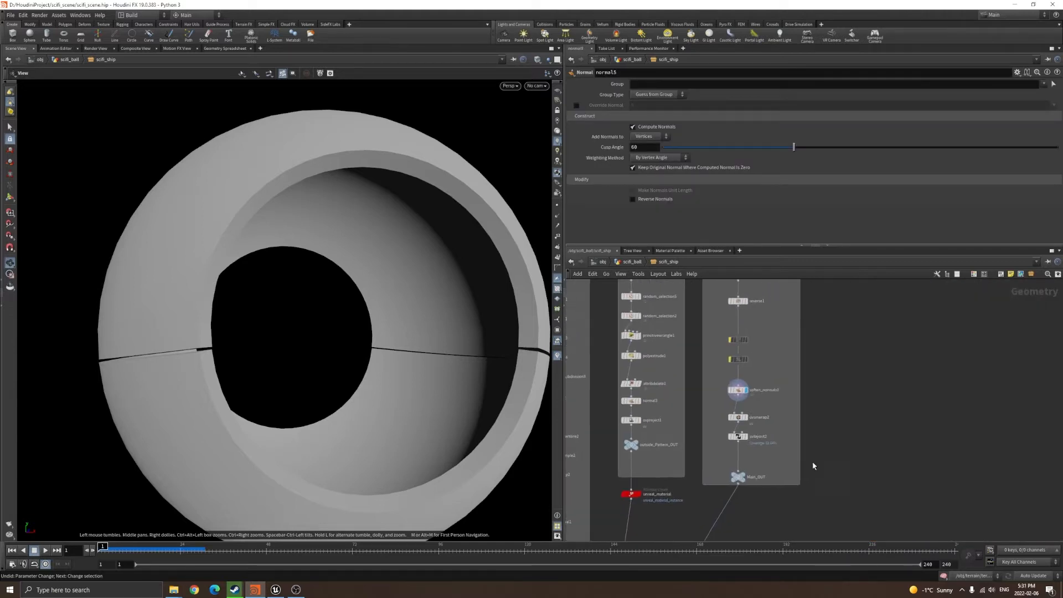
# - Switch to Unreal Editor to check how the ship's shell shades in the scene, and return to Houdini
pyautogui.scroll(5, 752, 426)
pyautogui.scroll(-3, 342, 344)
pyautogui.moveTo(361, 438); pyautogui.dragTo(327, 398)
pyautogui.click(275, 589)
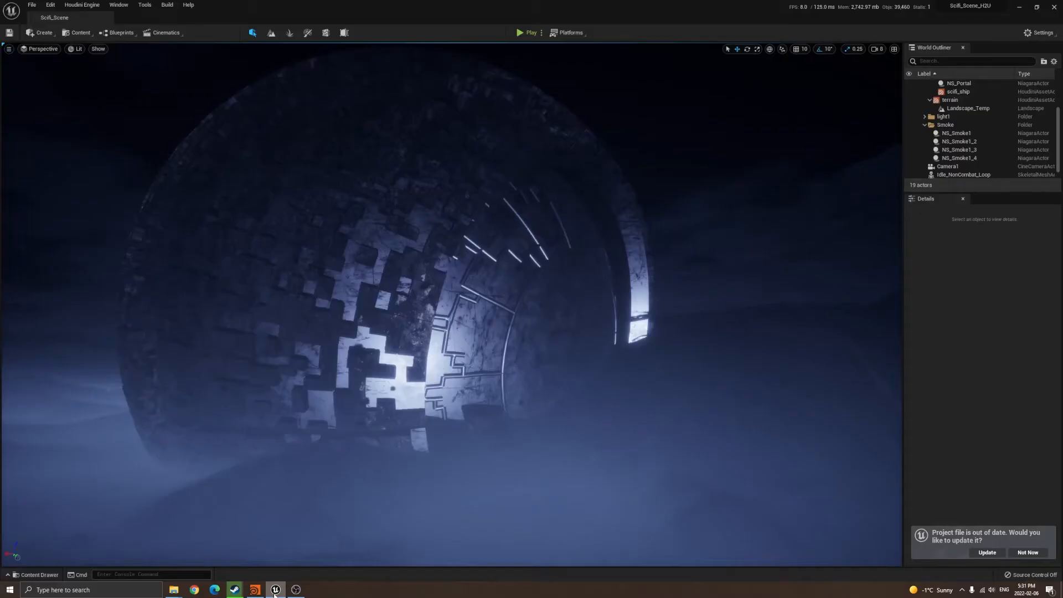
pyautogui.click(275, 590)
pyautogui.scroll(-3, 771, 432)
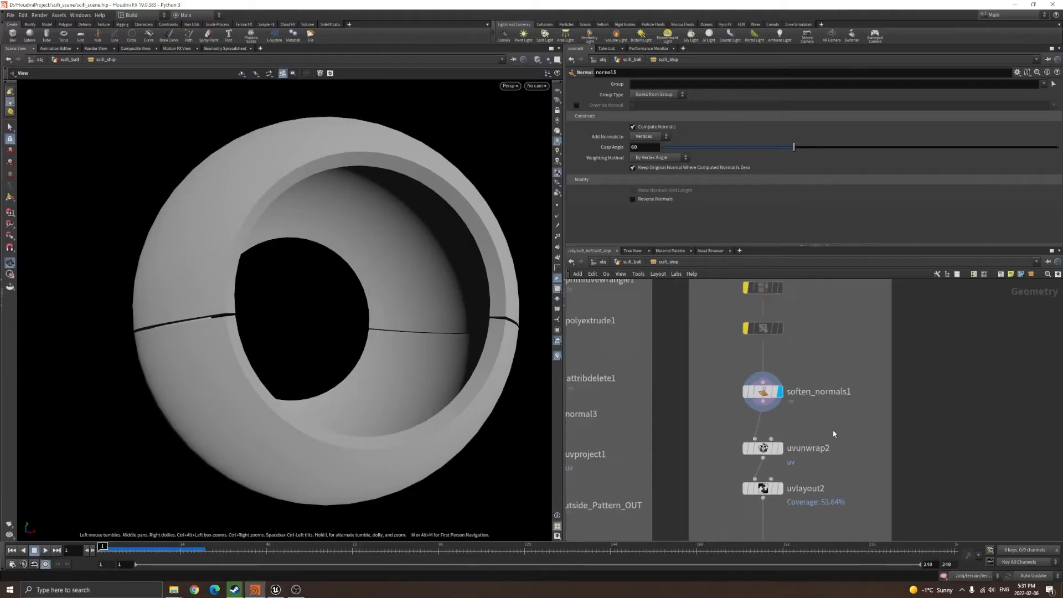
# - Reselect soften_normals1 and inspect the shell's edge shading from another angle
pyautogui.click(777, 402)
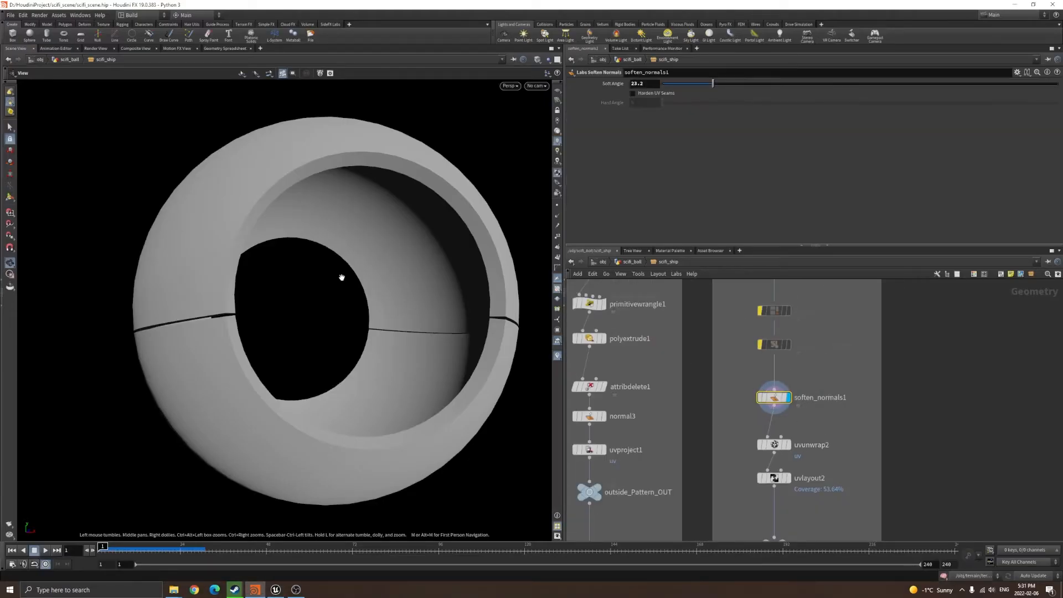
pyautogui.scroll(-3, 341, 275)
pyautogui.moveTo(367, 290); pyautogui.dragTo(351, 336)
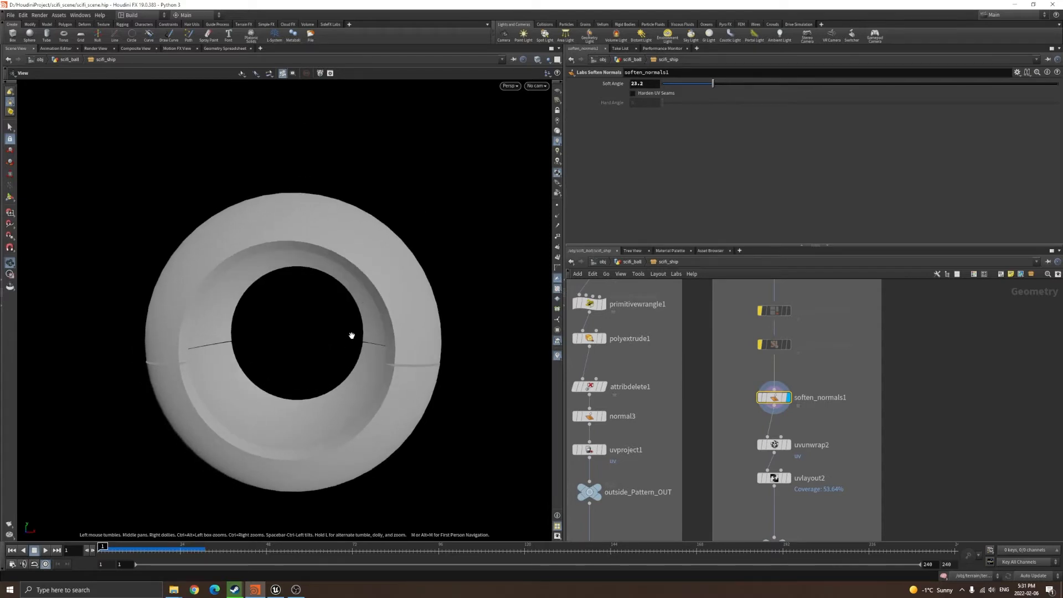
# - Switch to the UV viewport, and select and display uvunwrap2 to view the shell's UV islands
pyautogui.hotkey('space', '5')
pyautogui.scroll(2, 377, 227)
pyautogui.moveTo(386, 197); pyautogui.dragTo(380, 238, button='middle')
pyautogui.scroll(2, 380, 280)
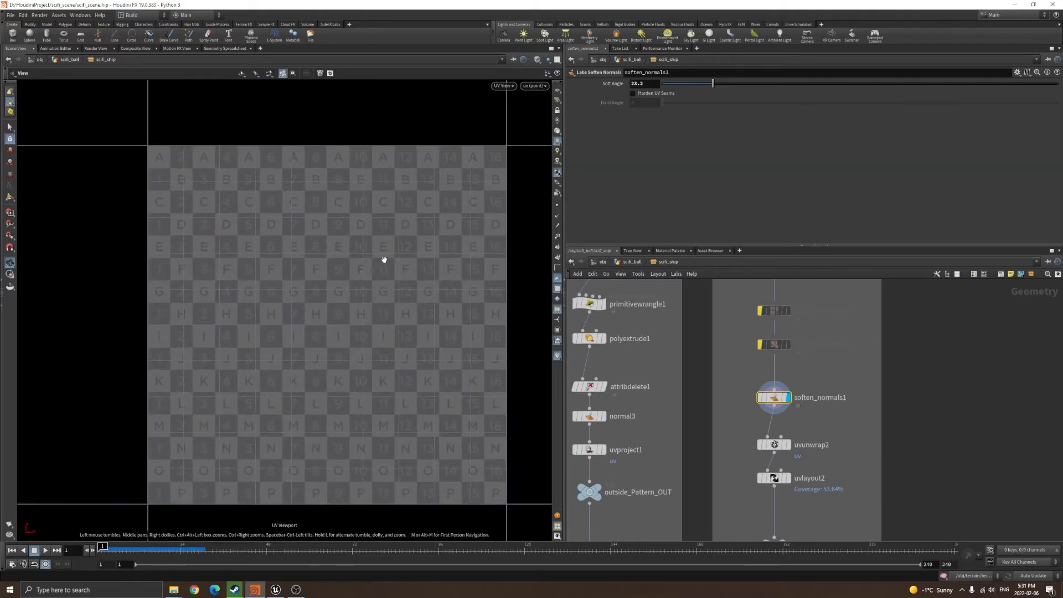
pyautogui.scroll(3, 793, 431)
pyautogui.click(753, 459)
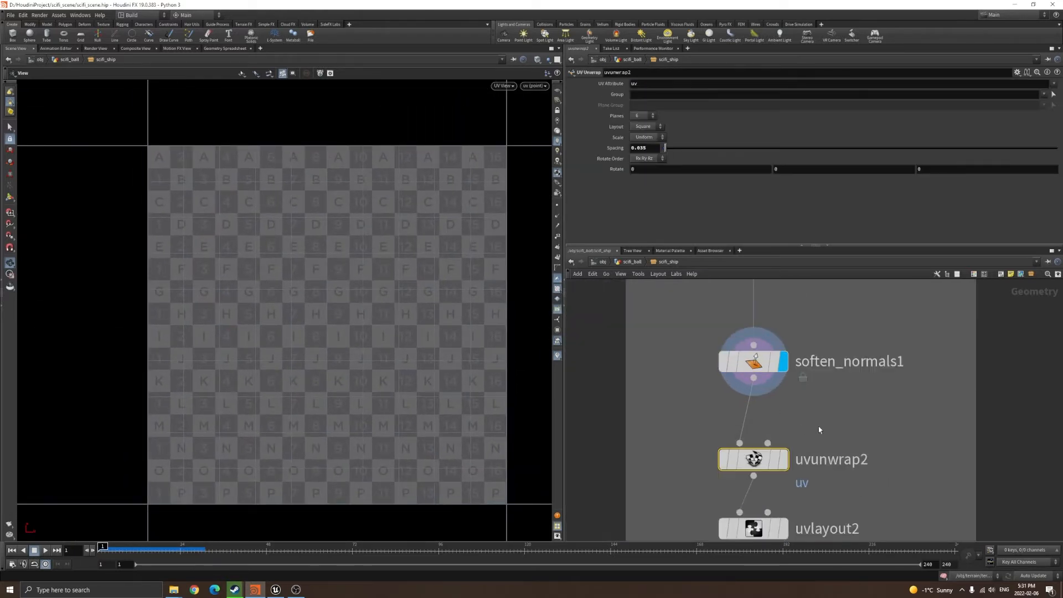
pyautogui.click(781, 459)
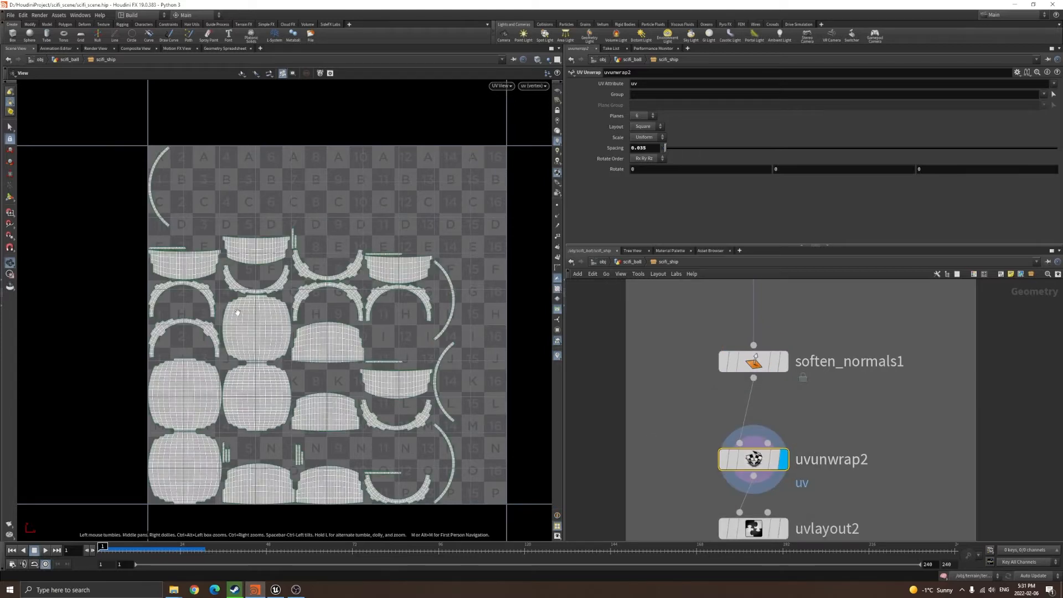
# - Try a much larger Spacing between the UV islands on uvunwrap2 and undo the change
pyautogui.scroll(1, 280, 380)
pyautogui.moveTo(327, 412); pyautogui.dragTo(316, 391, button='middle')
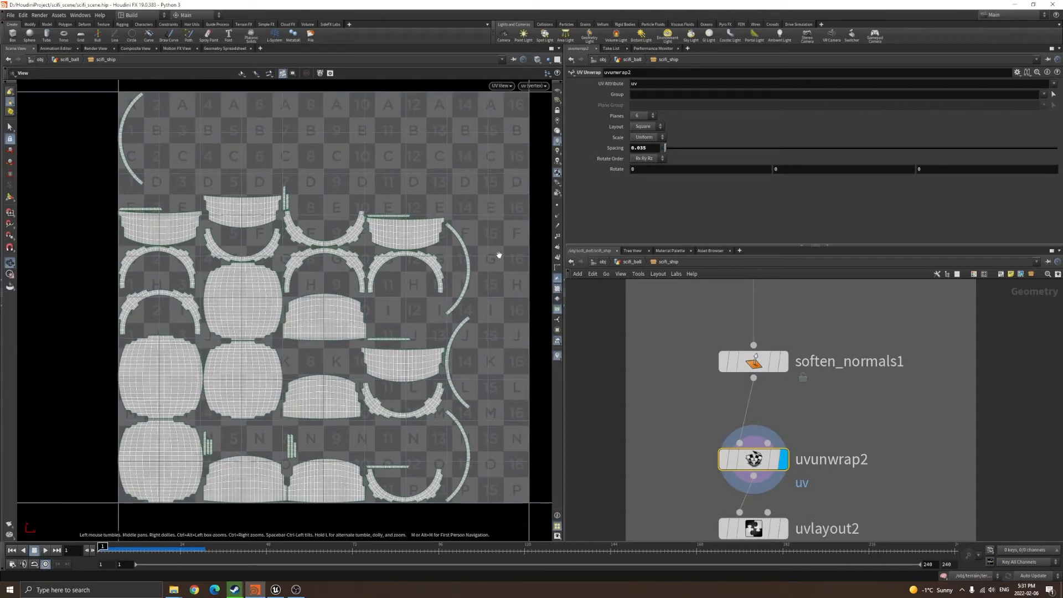
pyautogui.moveTo(664, 152); pyautogui.dragTo(744, 151)
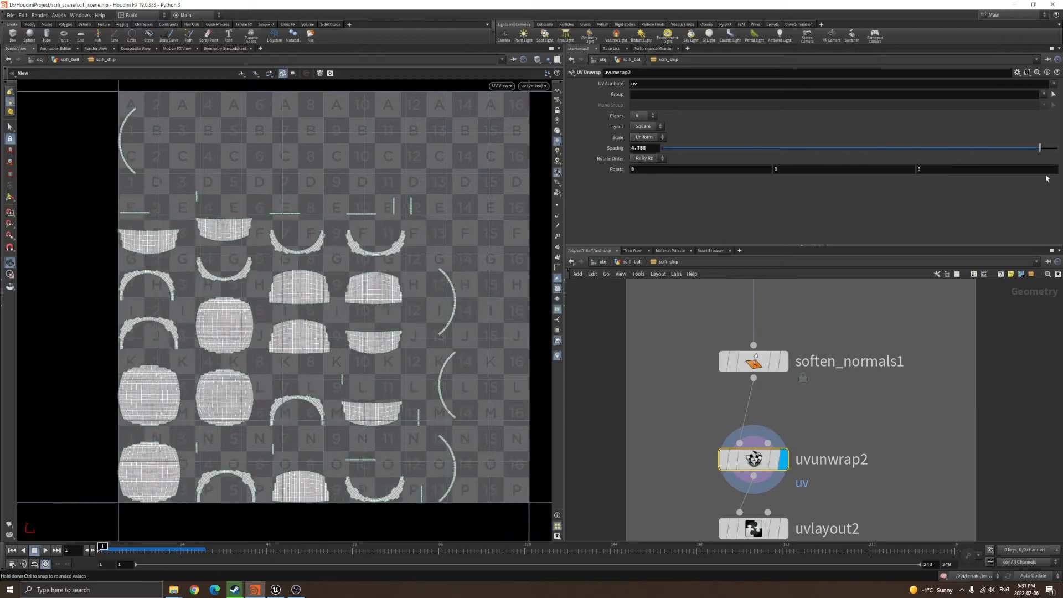
pyautogui.hotkey('ctrl', 'z')
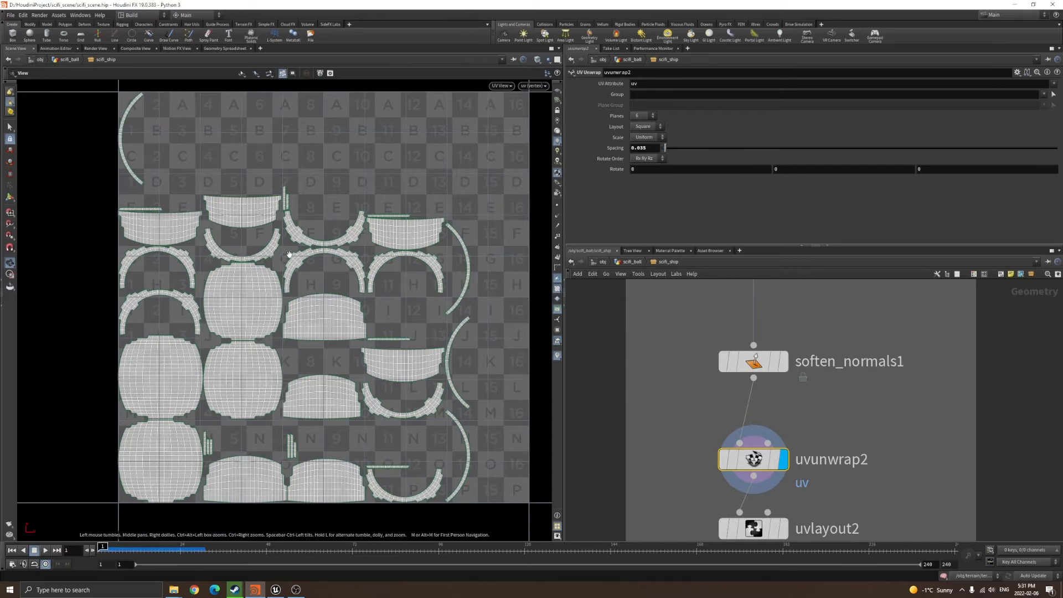
pyautogui.scroll(-5, 367, 274)
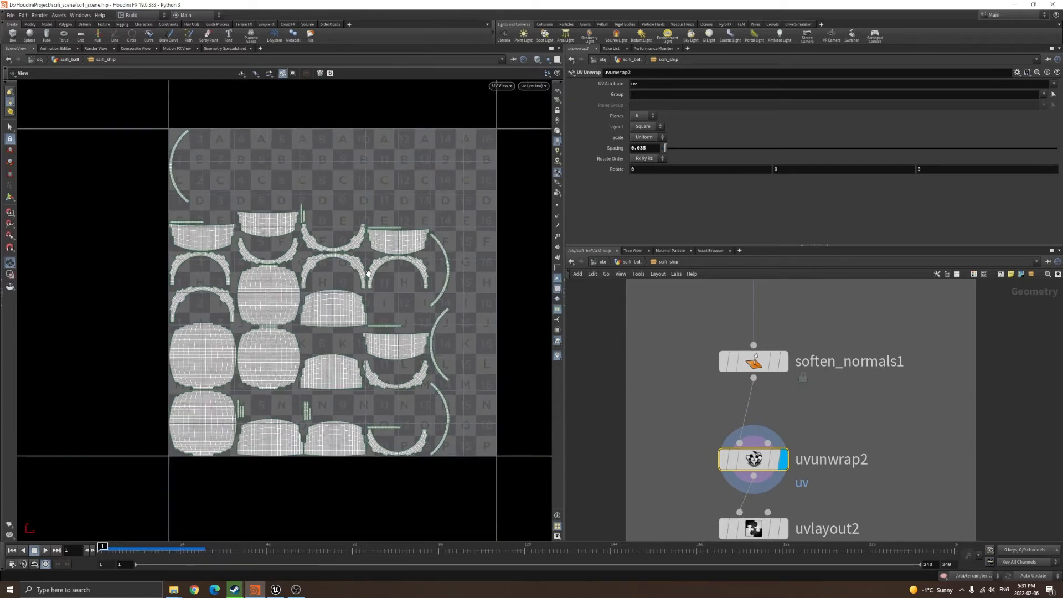
# - Select and display uvlayout2 to examine how it packs the shell's UV islands
pyautogui.scroll(6, 367, 274)
pyautogui.moveTo(896, 474); pyautogui.dragTo(886, 369, button='middle')
pyautogui.click(732, 422)
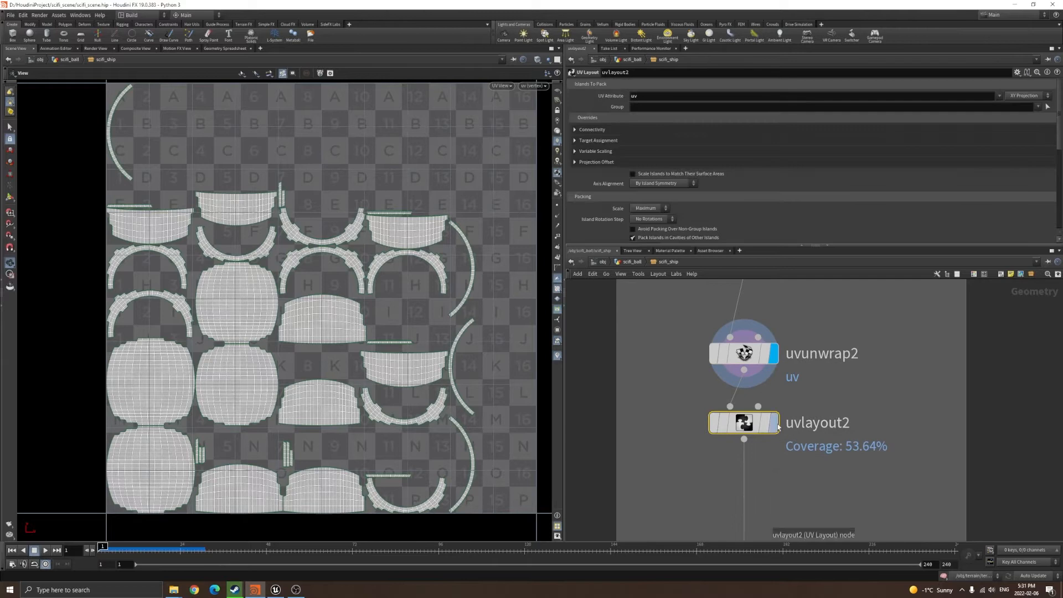
pyautogui.click(773, 422)
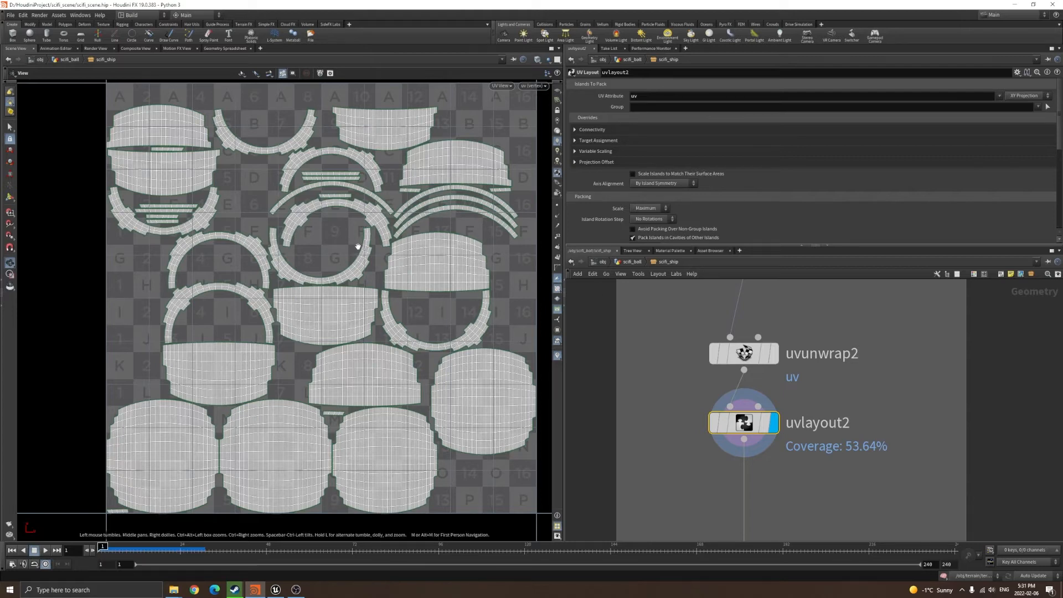
# - Return to the Perspective viewport and inspect the UV checker pattern on the shell
pyautogui.hotkey('space', '1')
pyautogui.moveTo(326, 299); pyautogui.dragTo(273, 302)
pyautogui.moveTo(431, 291); pyautogui.dragTo(459, 284)
pyautogui.scroll(-6, 884, 409)
pyautogui.moveTo(889, 476); pyautogui.dragTo(867, 412, button='middle')
pyautogui.scroll(5, 866, 412)
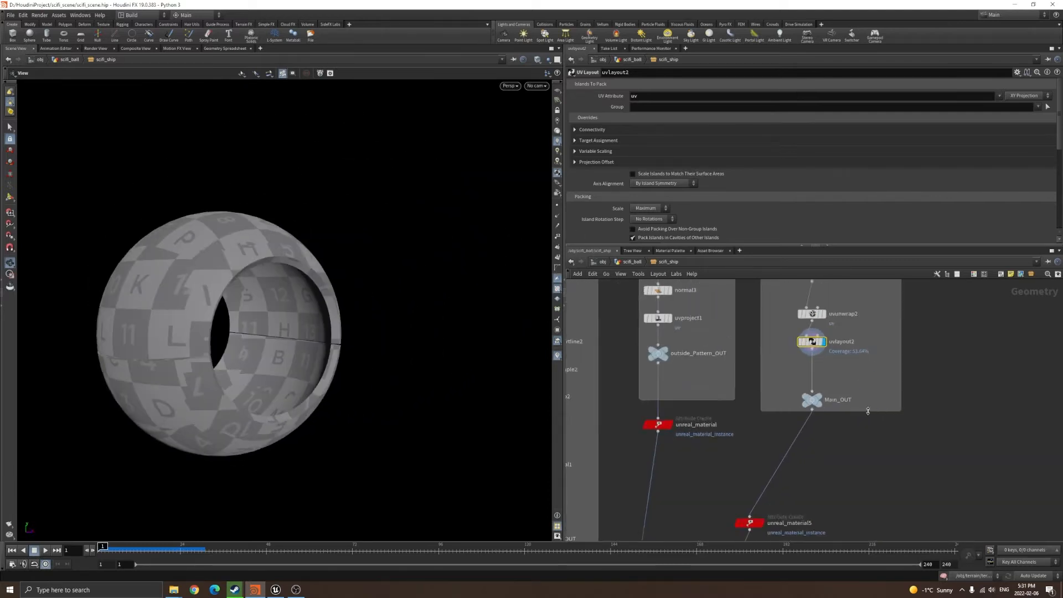
# - Select and display the Main_OUT null at the end of the shell branch
pyautogui.click(749, 381)
pyautogui.click(773, 352)
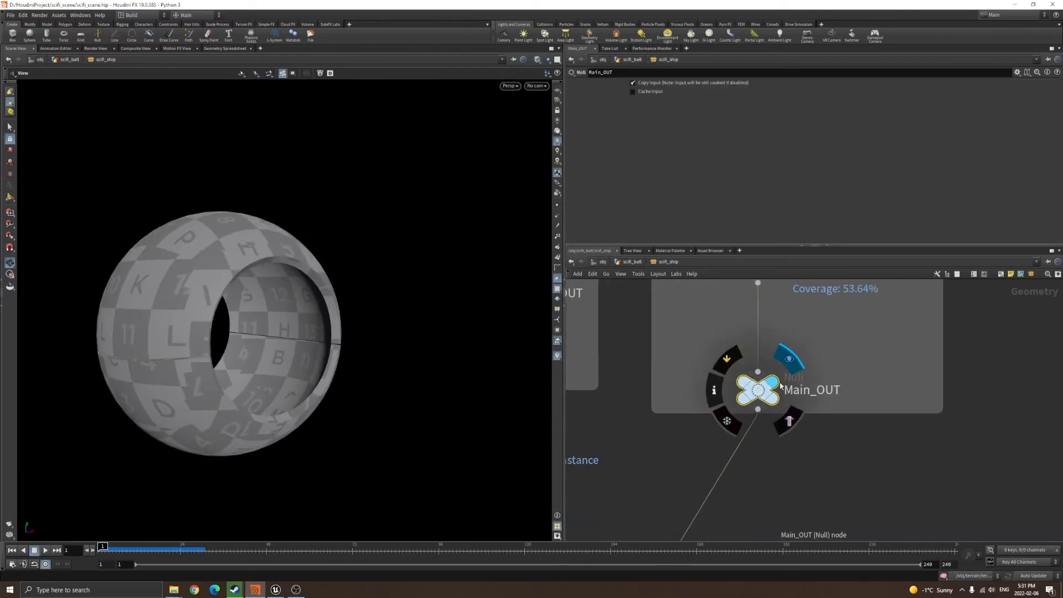
pyautogui.scroll(-5, 790, 375)
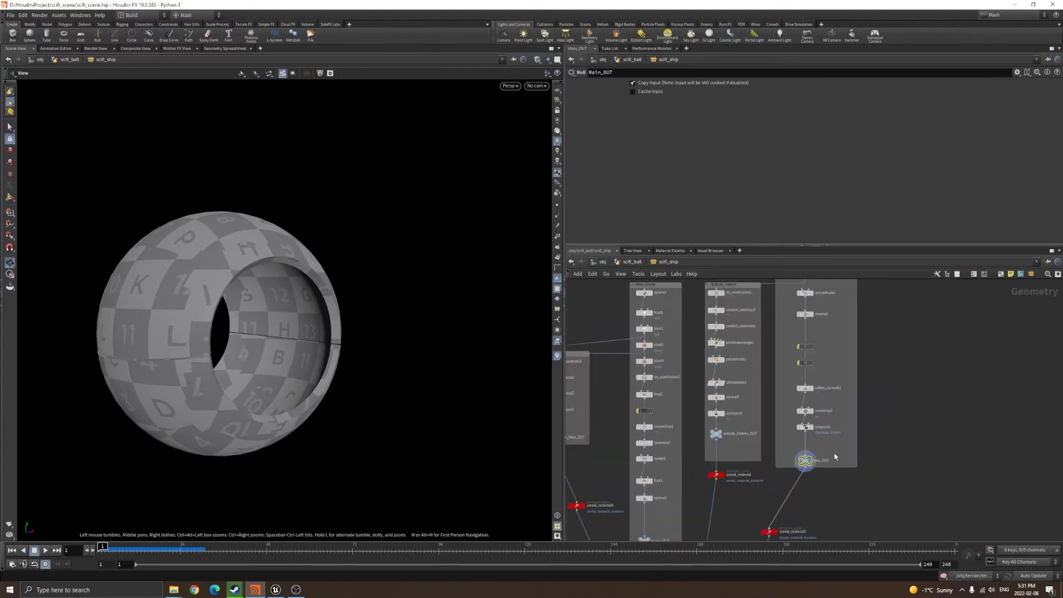
pyautogui.scroll(1, 256, 364)
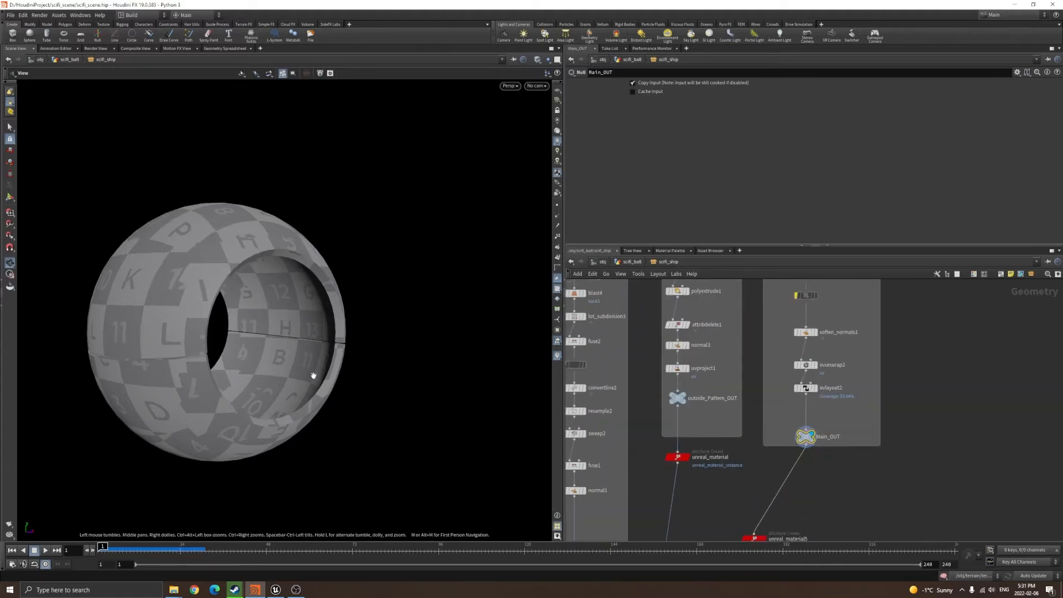
# - Select the unreal_material5 node below Main_OUT and examine its unreal_material_instance attribute settings
pyautogui.moveTo(311, 373); pyautogui.dragTo(283, 372)
pyautogui.moveTo(858, 517); pyautogui.dragTo(878, 399, button='middle')
pyautogui.scroll(3, 878, 400)
pyautogui.moveTo(769, 420); pyautogui.dragTo(806, 415, button='middle')
pyautogui.scroll(2, 806, 415)
pyautogui.moveTo(701, 383); pyautogui.dragTo(843, 455)
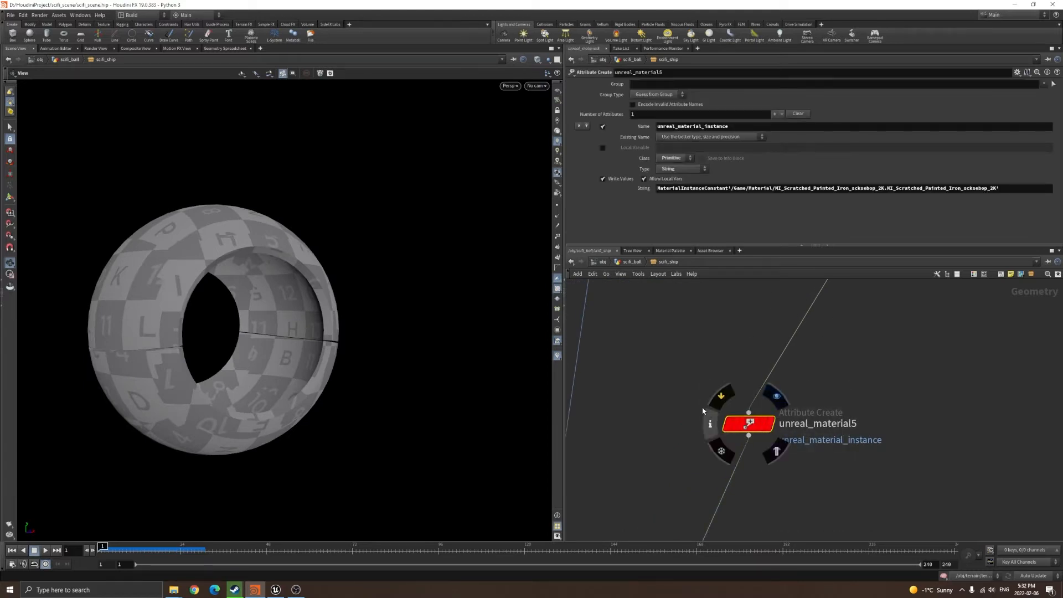
# - Trace the connection from Main_OUT back to unreal_material5 and check the material path in its String value
pyautogui.moveTo(769, 336); pyautogui.dragTo(704, 493, button='middle')
pyautogui.moveTo(717, 344); pyautogui.dragTo(877, 402)
pyautogui.moveTo(784, 506); pyautogui.dragTo(839, 382, button='middle')
pyautogui.scroll(-4, 835, 385)
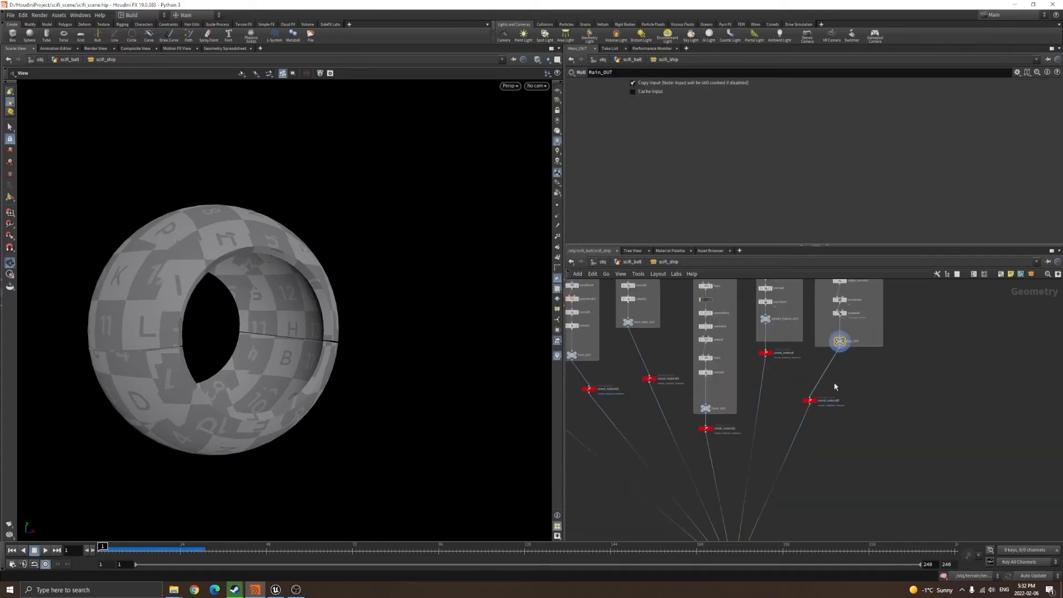
pyautogui.scroll(4, 825, 395)
pyautogui.moveTo(697, 354); pyautogui.dragTo(867, 436)
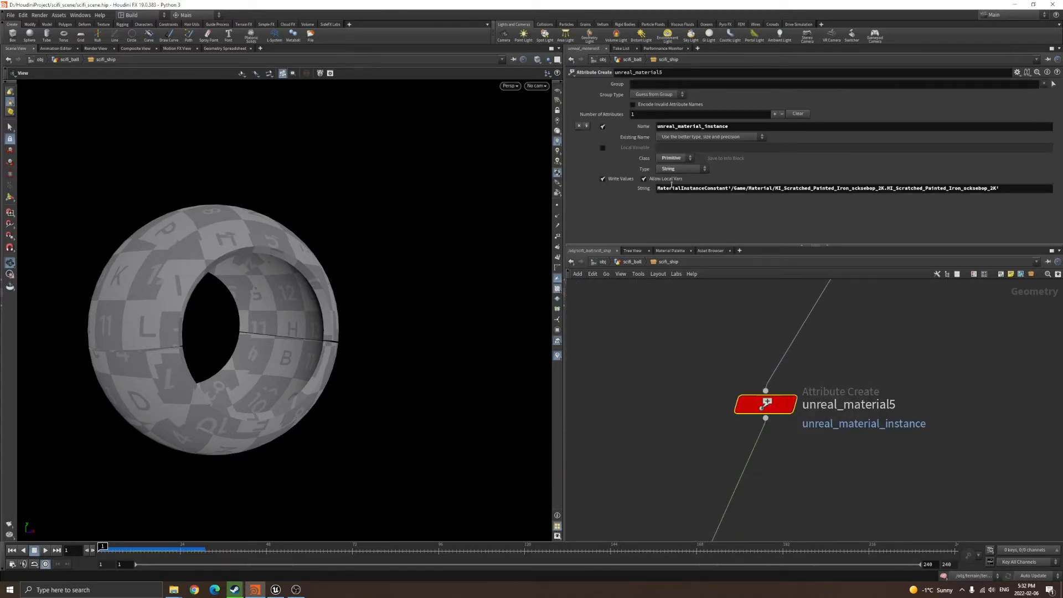
# - Switch to Unreal Editor, inspect the ship's portal and hull, and view the FX folder in the project content
pyautogui.click(276, 590)
pyautogui.moveTo(522, 339); pyautogui.dragTo(481, 332, button='right')
pyautogui.press('w')
pyautogui.press('s')
pyautogui.hotkey('ctrl', 'space')
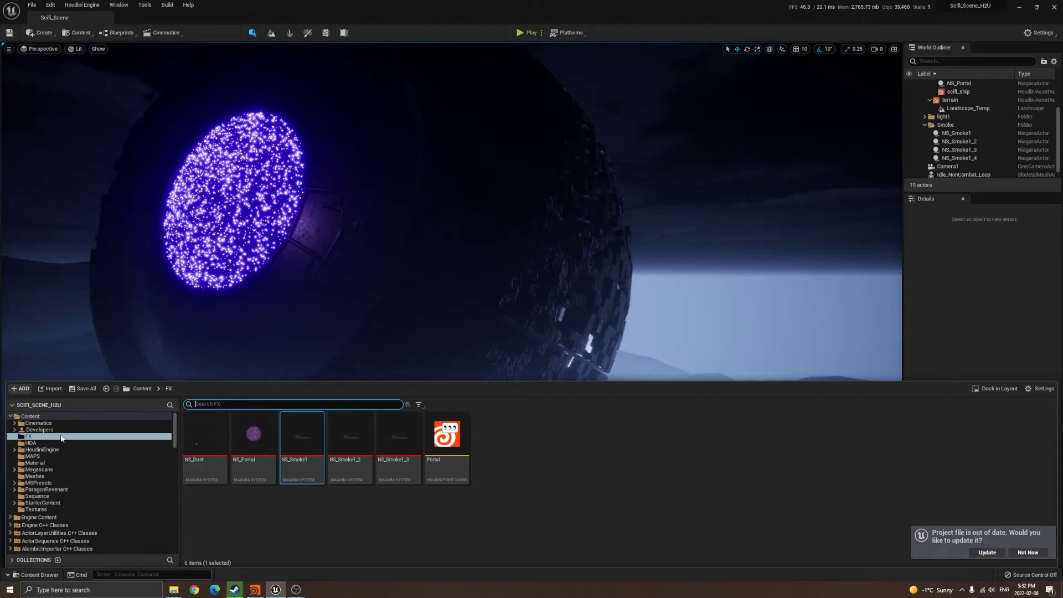
pyautogui.click(711, 271)
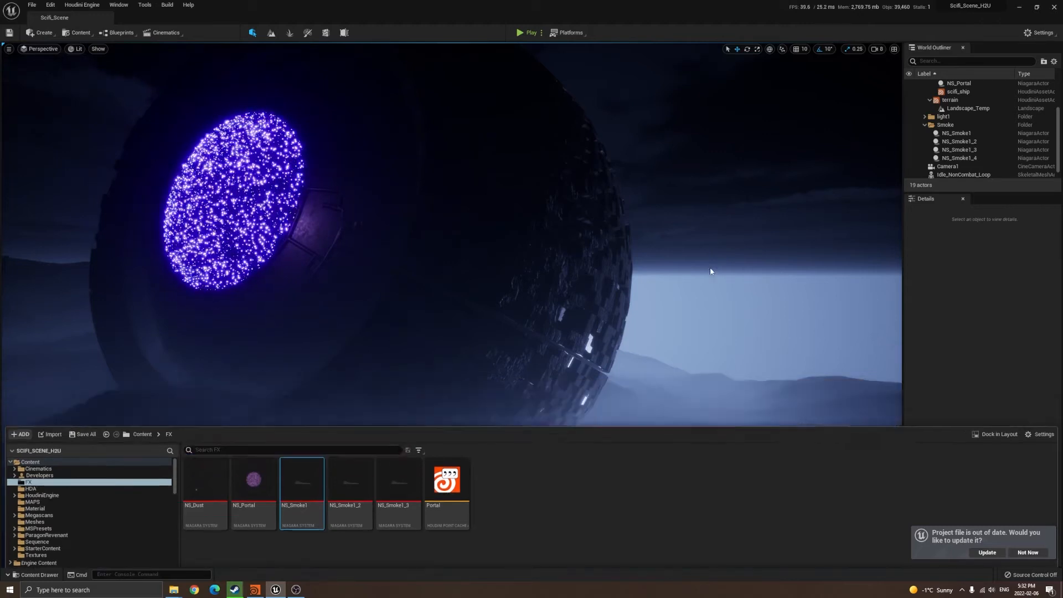
# - Hide the project content in Unreal Editor, view the ship in the open viewport, and switch back to Houdini
pyautogui.rightClick(710, 269)
pyautogui.click(691, 256)
pyautogui.hotkey('ctrl', 'space')
pyautogui.hotkey('ctrl', 'space')
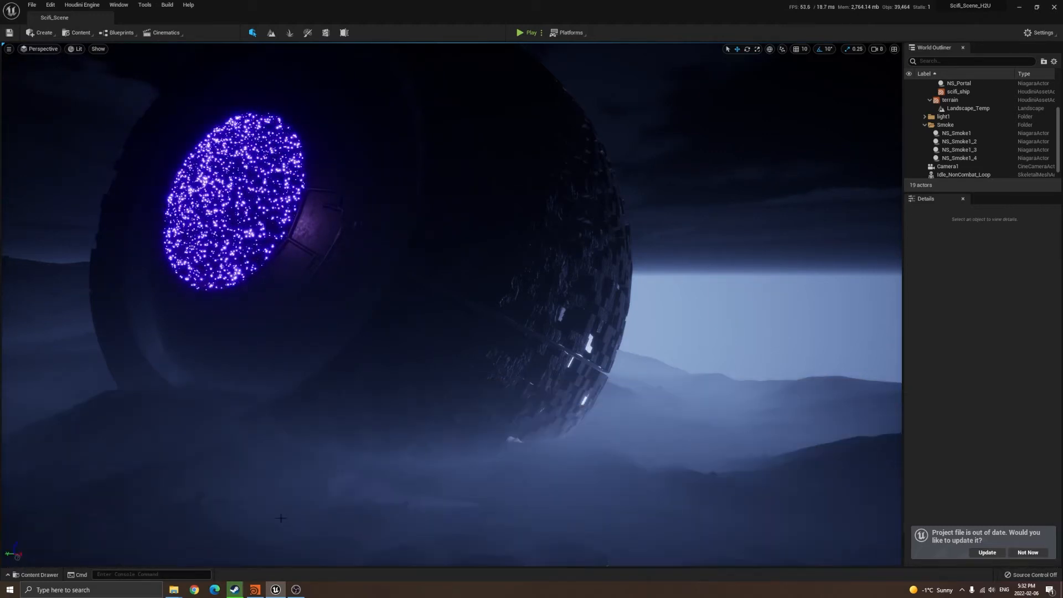
pyautogui.click(255, 590)
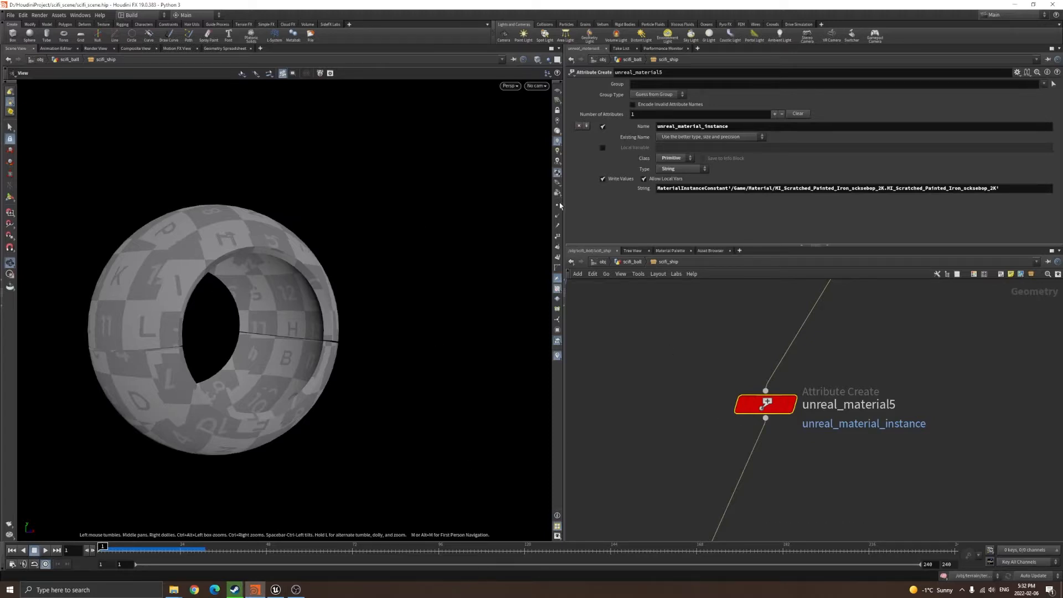
# - Review the unreal_material_instance attribute name and the material instance path in unreal_material5's String value
pyautogui.click(1007, 188)
pyautogui.moveTo(744, 126); pyautogui.dragTo(657, 126)
pyautogui.moveTo(1006, 188); pyautogui.dragTo(656, 195)
pyautogui.click(702, 370)
pyautogui.moveTo(987, 188); pyautogui.dragTo(1023, 199)
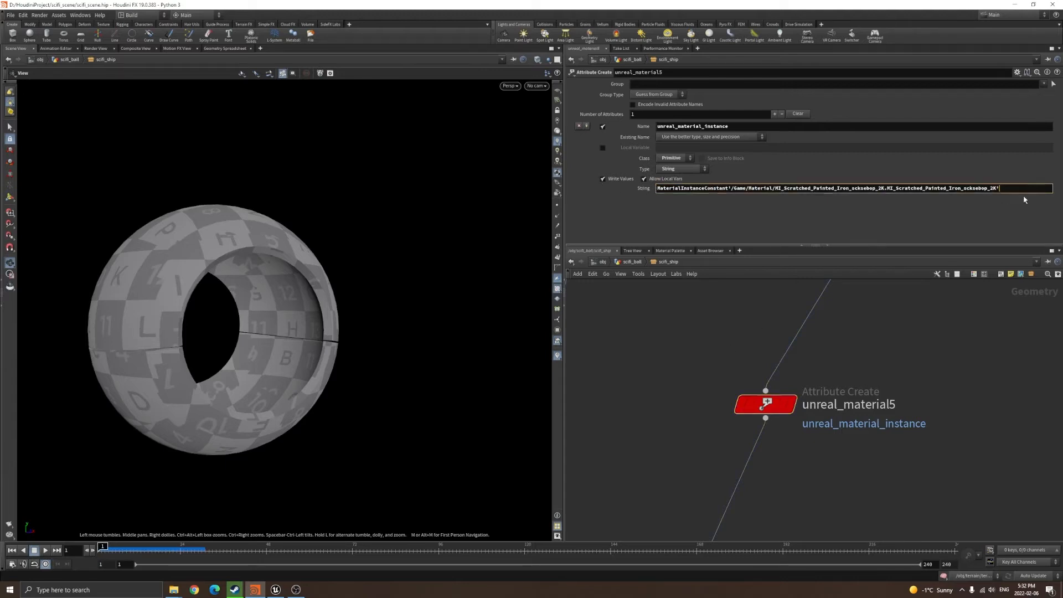
# - Trace unreal_material5's input upward through the network and select the Main_OUT null that feeds it
pyautogui.scroll(-8, 978, 394)
pyautogui.scroll(9, 972, 393)
pyautogui.moveTo(732, 365); pyautogui.dragTo(954, 461)
pyautogui.scroll(-8, 932, 387)
pyautogui.moveTo(932, 388); pyautogui.dragTo(867, 505, button='middle')
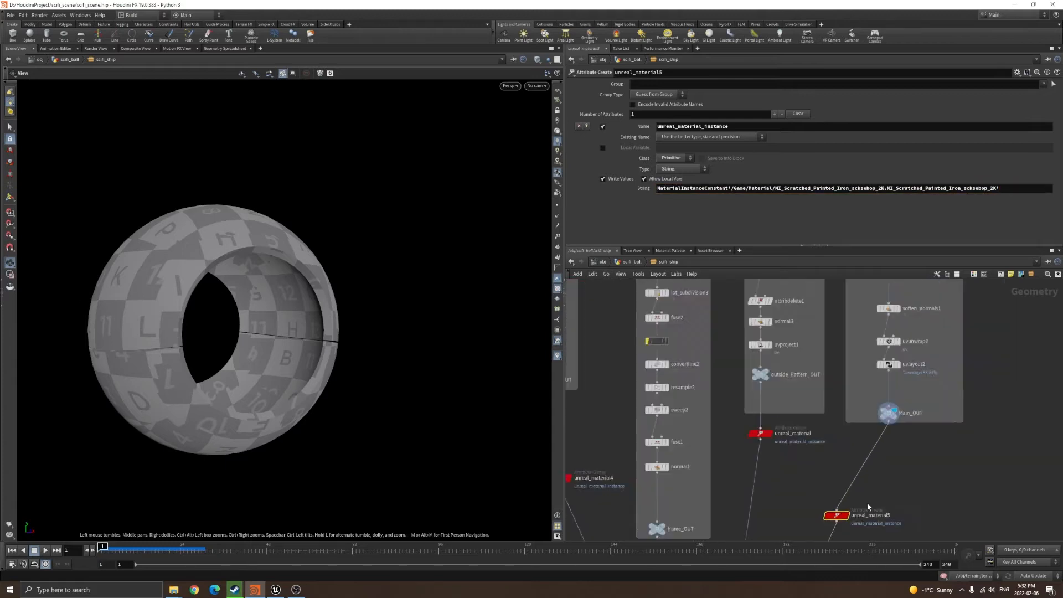
pyautogui.scroll(3, 906, 435)
pyautogui.moveTo(812, 396); pyautogui.dragTo(964, 449)
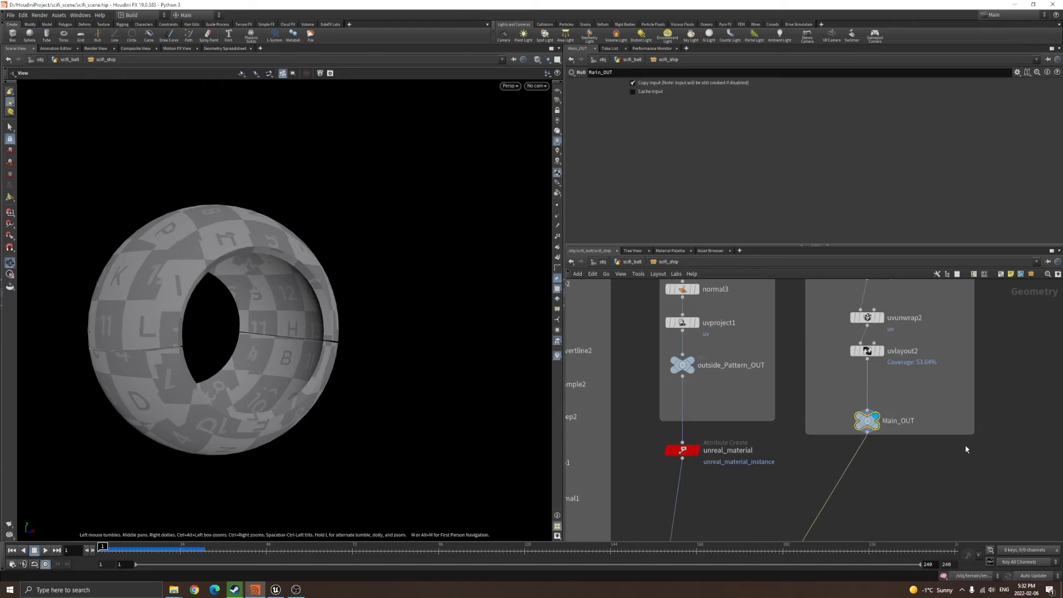
# - Select the main shell network box and view it alongside the Inner_Frame and Outside_Pattern boxes
pyautogui.scroll(-7, 933, 380)
pyautogui.moveTo(940, 349); pyautogui.dragTo(919, 476, button='middle')
pyautogui.scroll(3, 926, 409)
pyautogui.scroll(3, 919, 382)
pyautogui.click(791, 306)
pyautogui.scroll(-7, 811, 363)
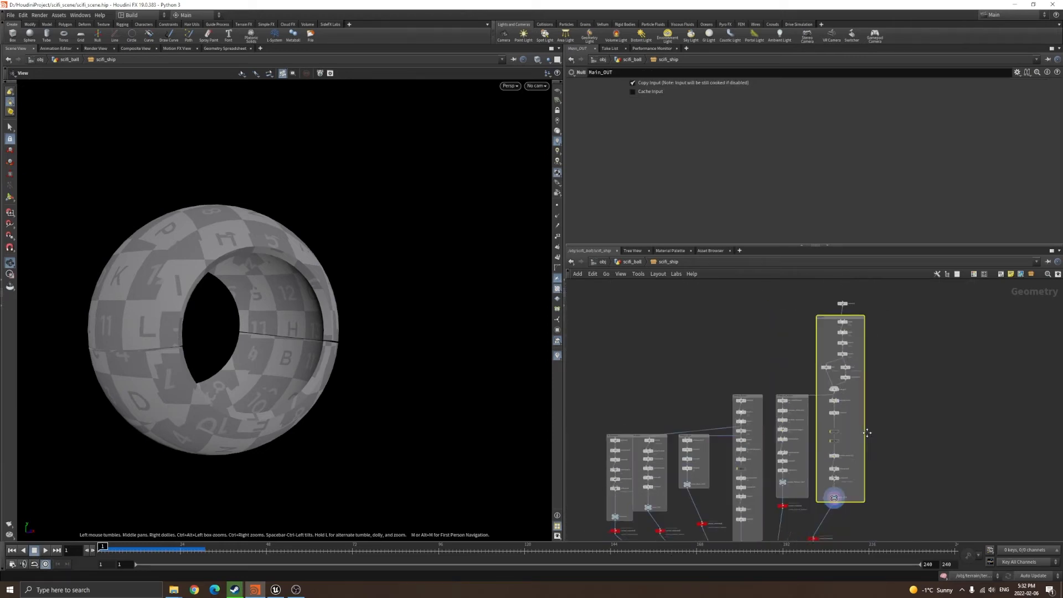
pyautogui.scroll(6, 796, 343)
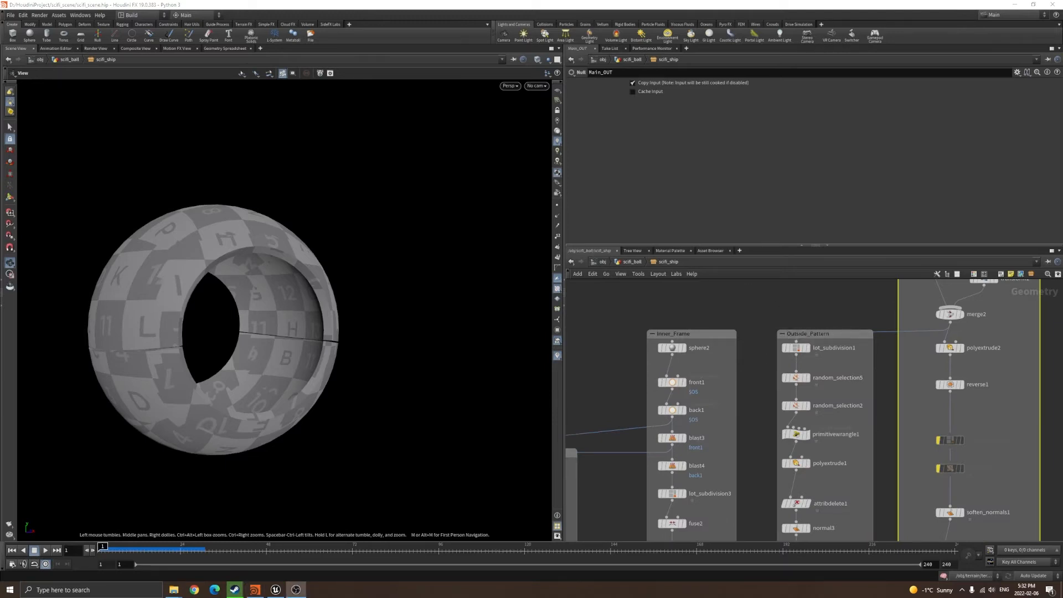
# - Display the merge2 node of the main shell branch and orbit around the split sphere
pyautogui.moveTo(969, 320); pyautogui.dragTo(916, 378, button='middle')
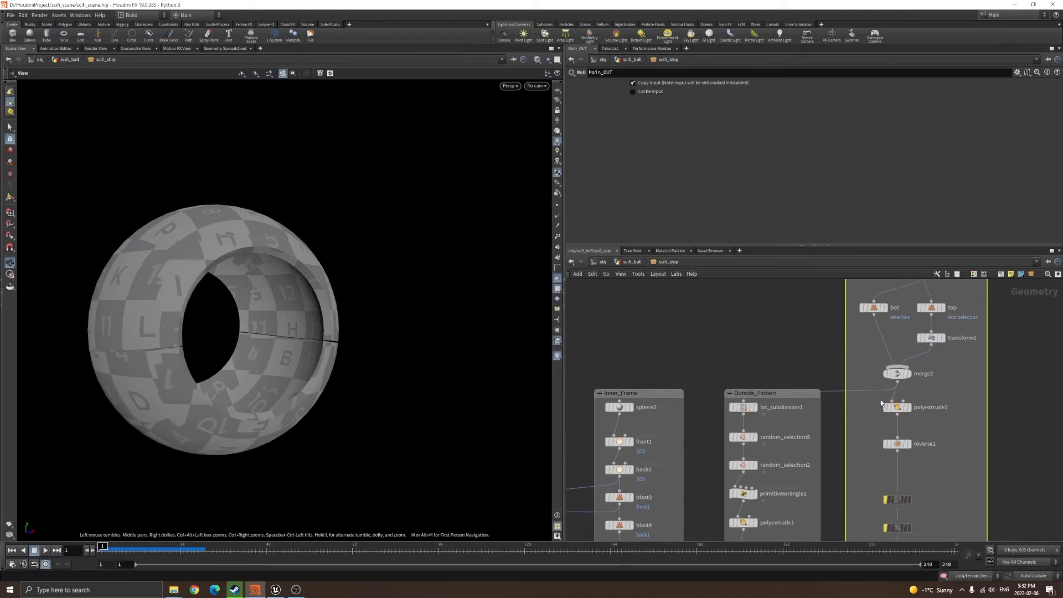
pyautogui.scroll(2, 916, 378)
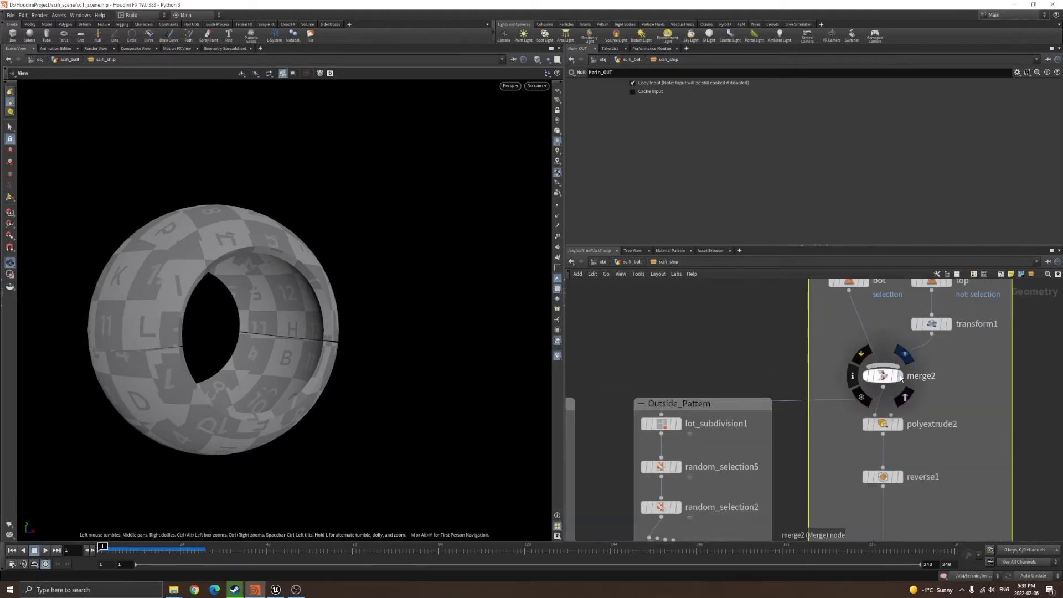
pyautogui.click(900, 378)
pyautogui.scroll(8, 287, 372)
pyautogui.moveTo(211, 363); pyautogui.dragTo(265, 361)
pyautogui.scroll(-5, 275, 353)
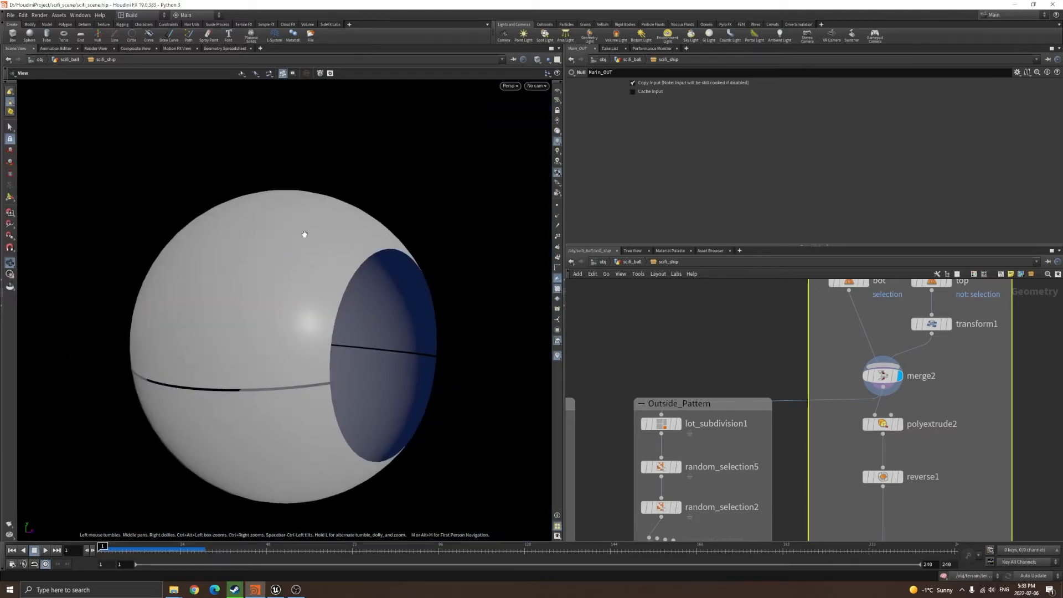
# - Display the extruded panel geometry of the Outside_Pattern branch, inspect it, and return to the start of its network box
pyautogui.scroll(-6, 696, 356)
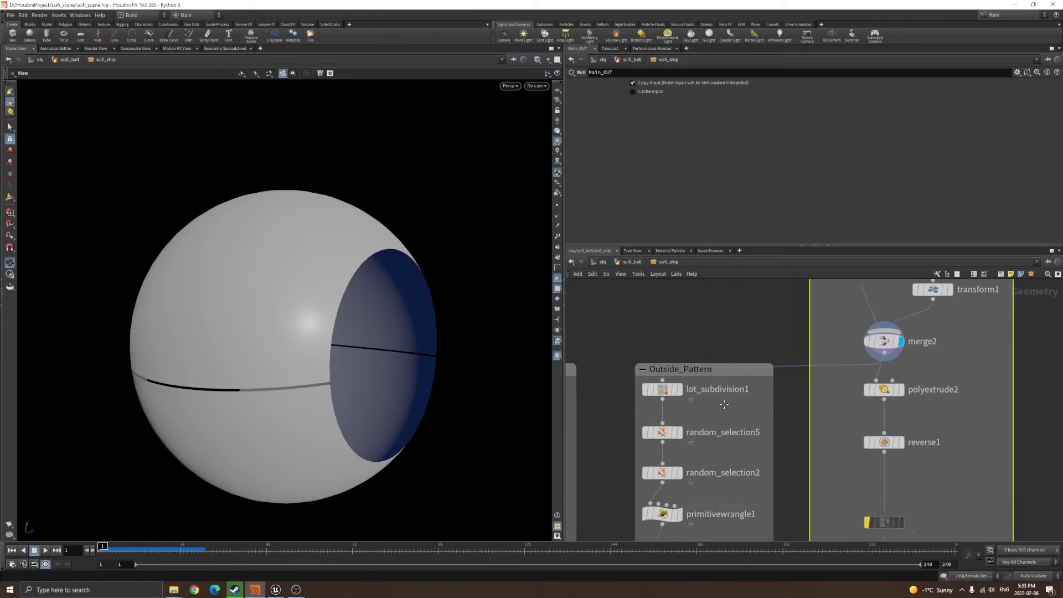
pyautogui.scroll(4, 696, 356)
pyautogui.click(714, 383)
pyautogui.moveTo(332, 288); pyautogui.dragTo(303, 250)
pyautogui.moveTo(836, 302); pyautogui.dragTo(739, 539, button='middle')
pyautogui.scroll(-2, 759, 393)
pyautogui.moveTo(759, 393); pyautogui.dragTo(747, 505, button='middle')
pyautogui.scroll(4, 767, 360)
pyautogui.moveTo(719, 450); pyautogui.dragTo(911, 322, button='middle')
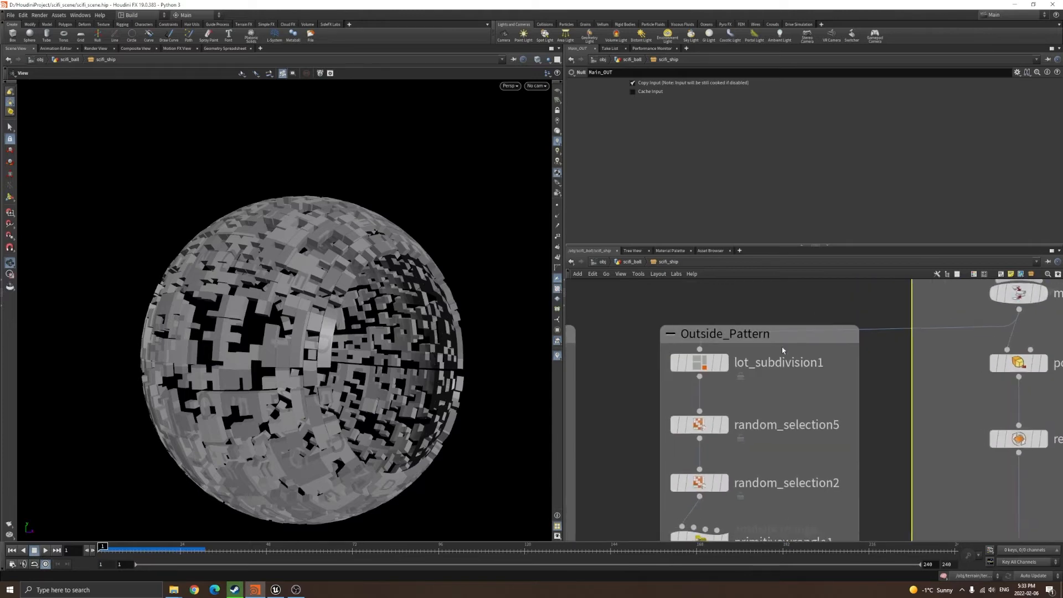
# - Display merge2 again and follow its connection into the first node of the Outside_Pattern box
pyautogui.moveTo(782, 351); pyautogui.dragTo(691, 396, button='middle')
pyautogui.click(958, 308)
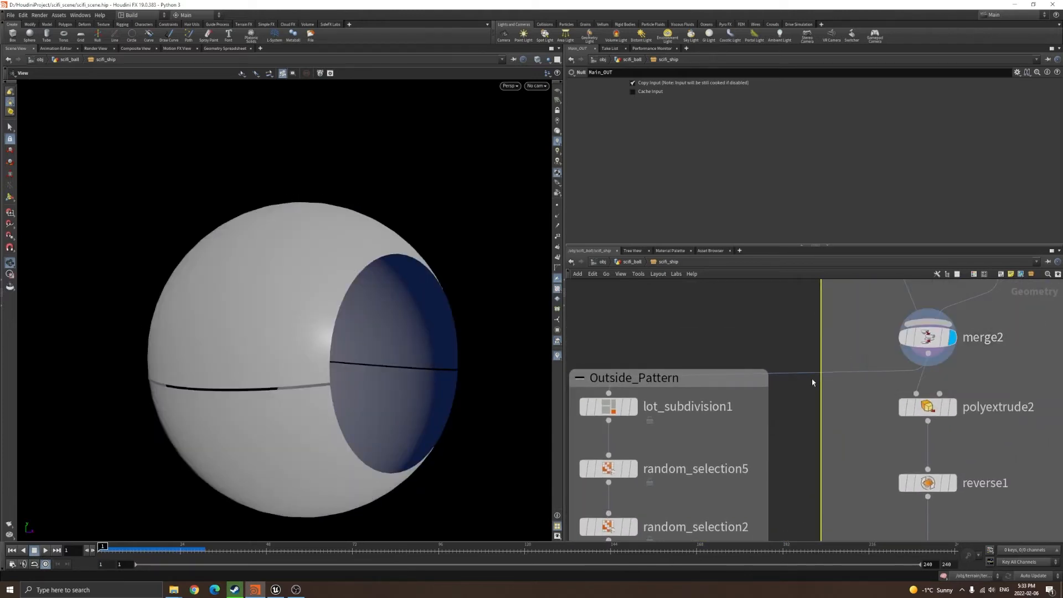
pyautogui.moveTo(697, 436); pyautogui.dragTo(746, 414)
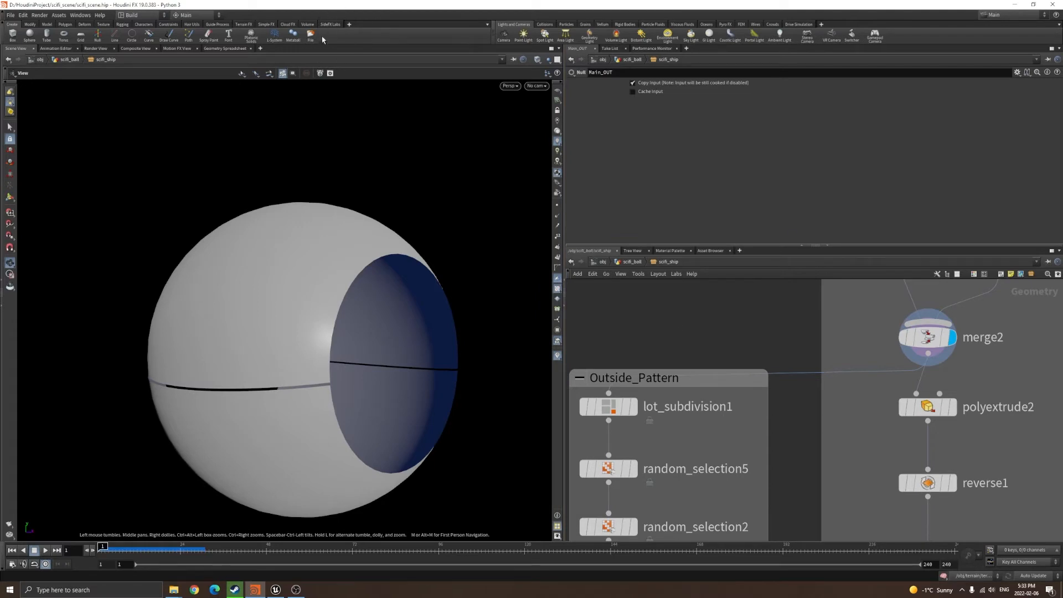
# - Find SideFX Labs in the list of available shelves and look up the Labs nodes in the node search
pyautogui.click(349, 24)
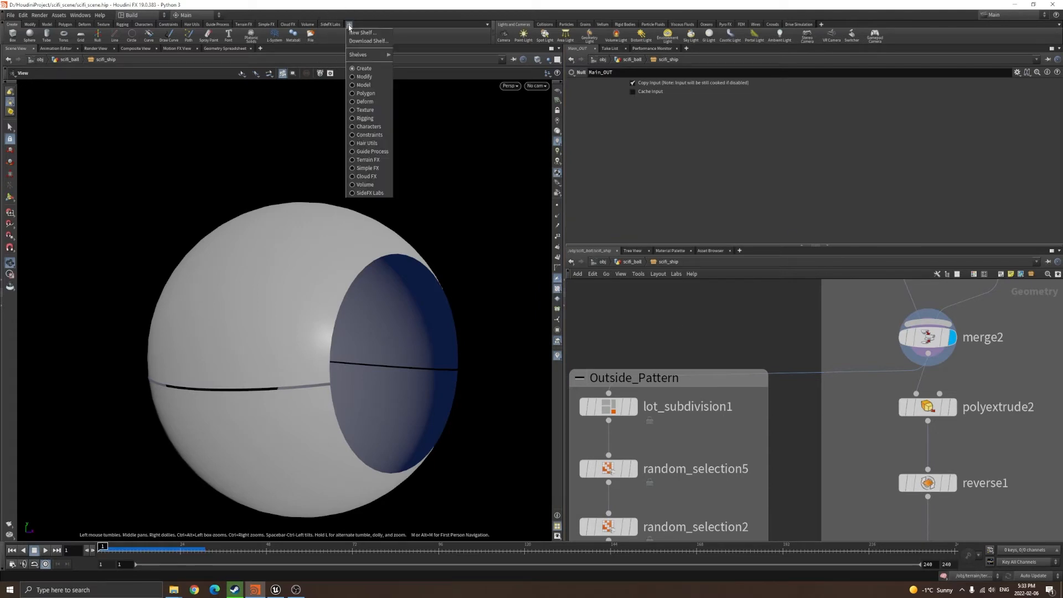
pyautogui.moveTo(370, 55)
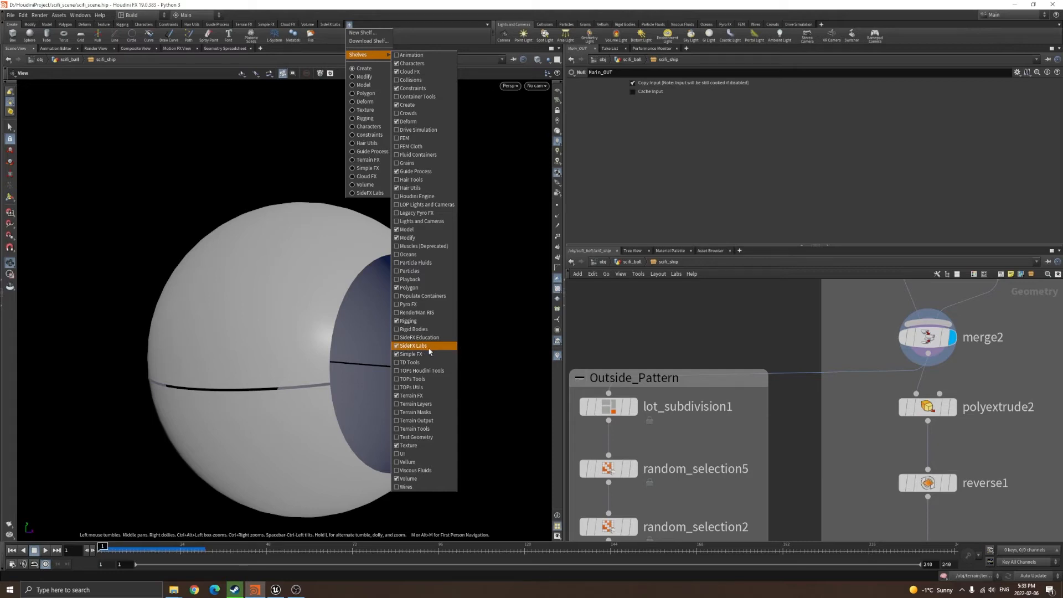
pyautogui.click(681, 321)
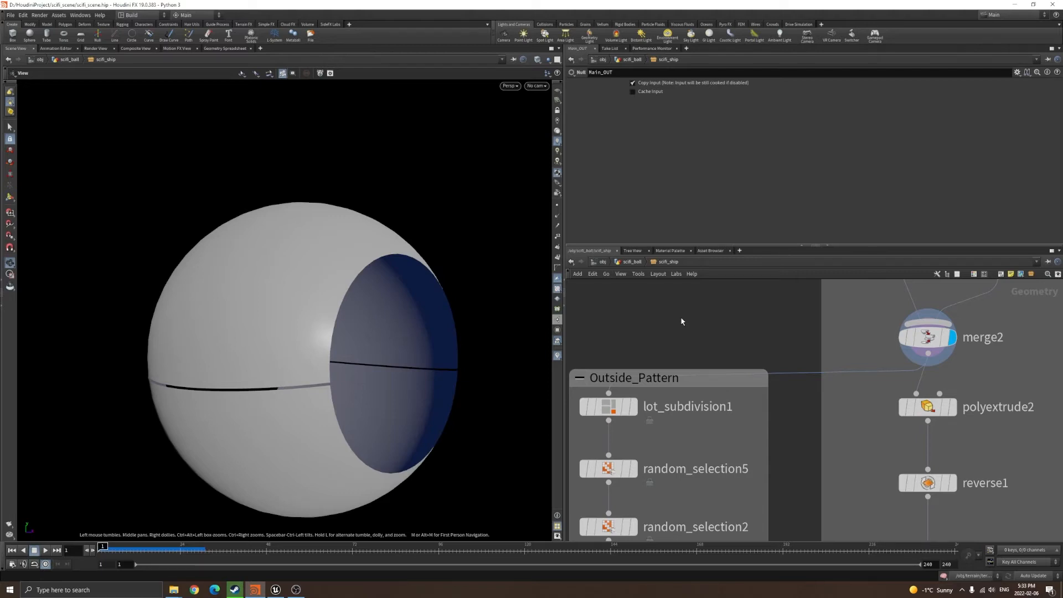
pyautogui.press('Tab')
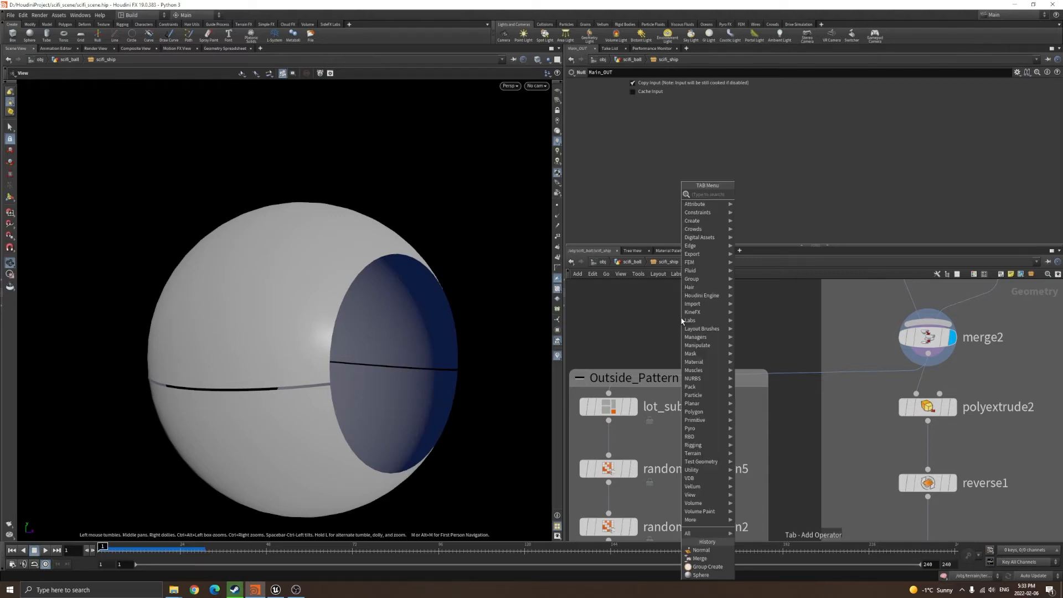
pyautogui.write('labs')
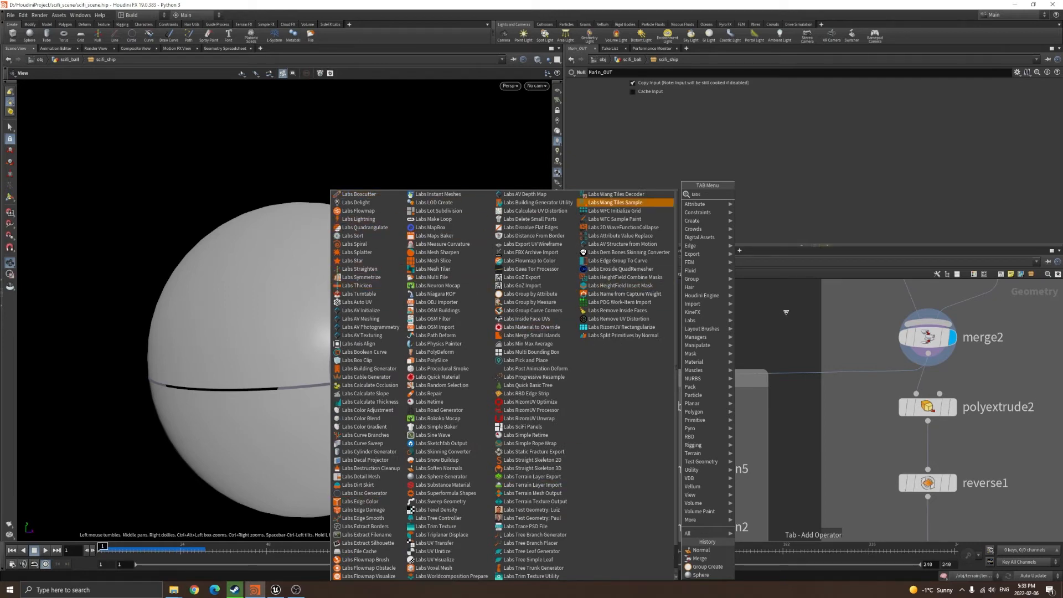
pyautogui.click(786, 312)
# - Select lot_subdivision1 in the Outside_Pattern box and examine its base and shape settings
pyautogui.scroll(-1, 723, 350)
pyautogui.moveTo(723, 351); pyautogui.dragTo(800, 293, button='middle')
pyautogui.scroll(3, 756, 332)
pyautogui.moveTo(578, 301); pyautogui.dragTo(796, 384)
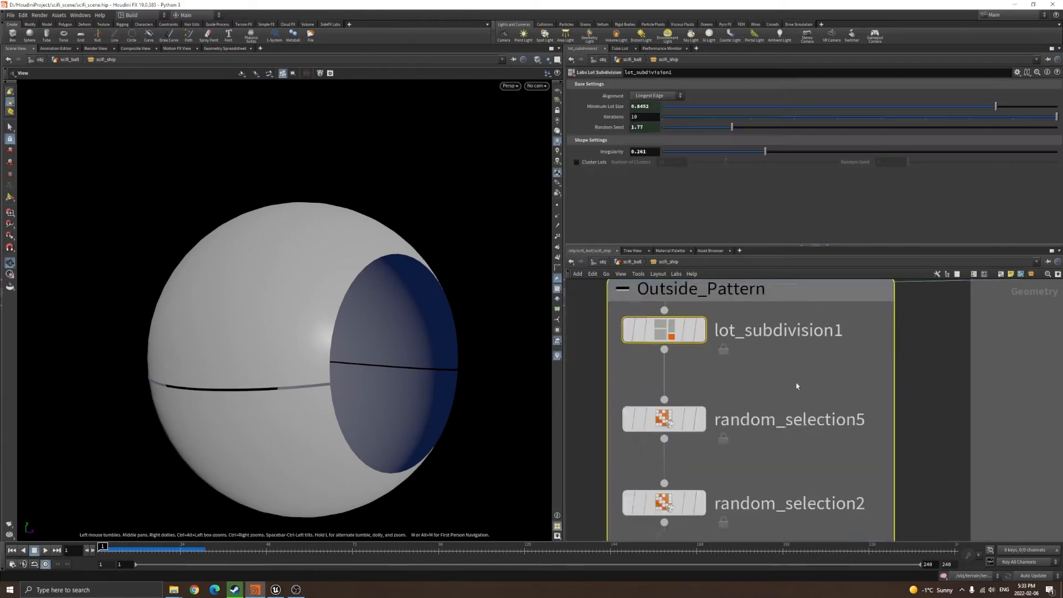
pyautogui.scroll(-2, 797, 386)
# - Add a new Labs Lot Subdivision node in the empty area beside the main shell network box
pyautogui.click(692, 331)
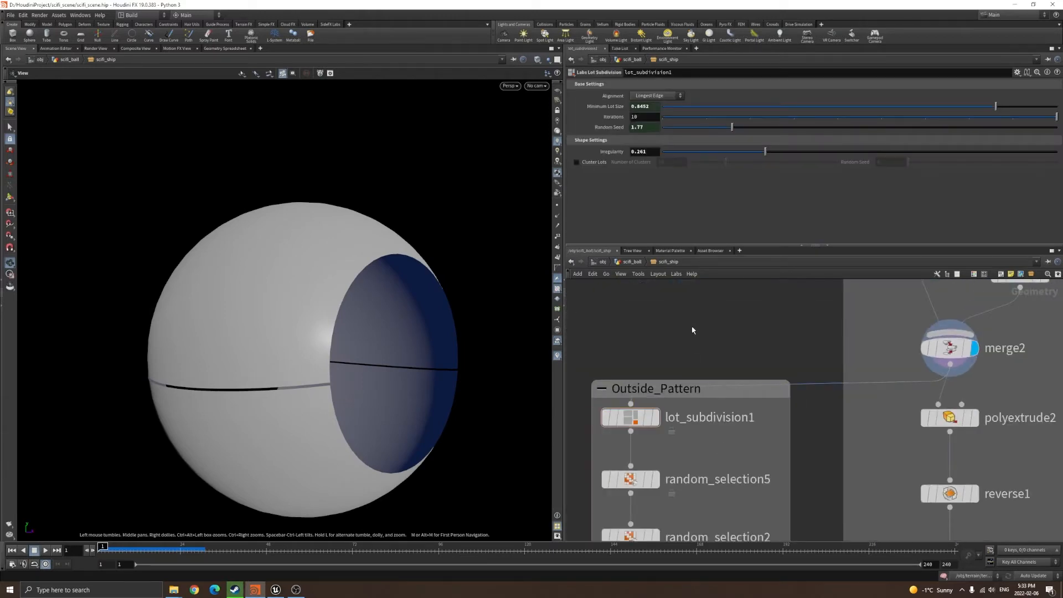
pyautogui.press('Tab')
pyautogui.write('lots')
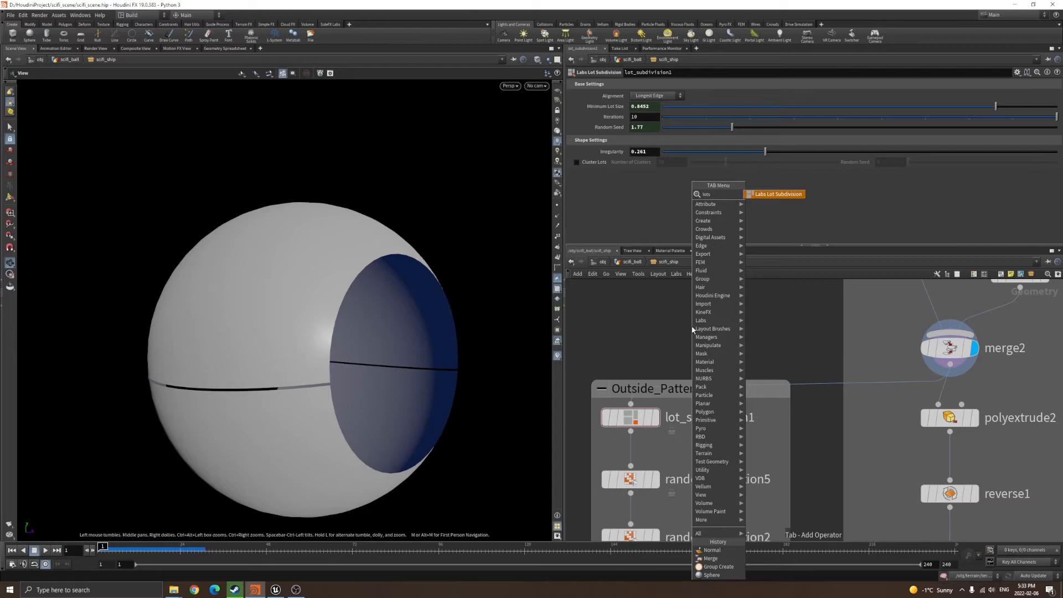
pyautogui.press('Return')
pyautogui.scroll(-4, 694, 327)
pyautogui.click(945, 403)
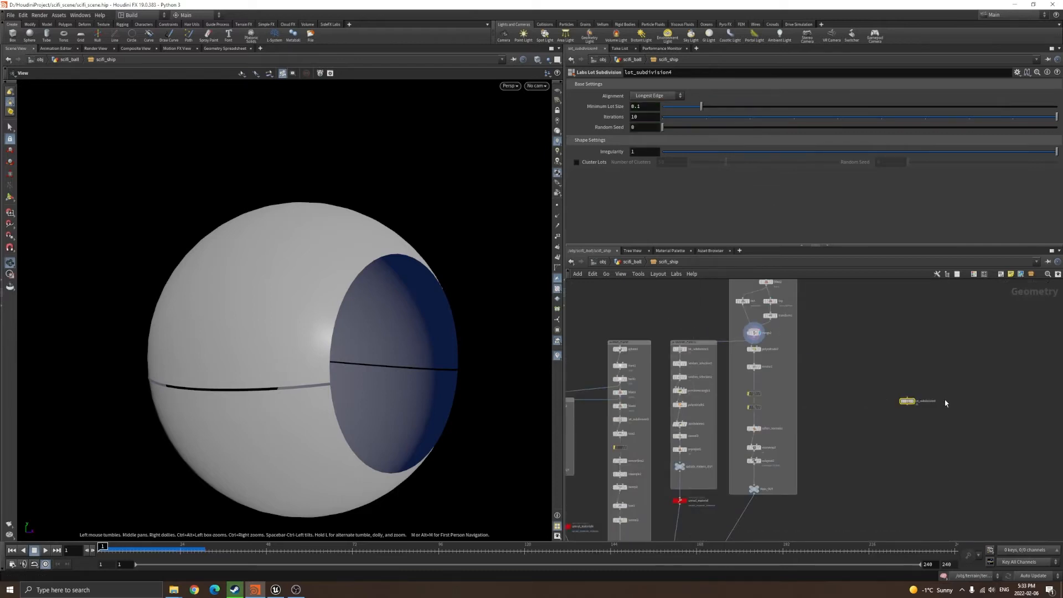
pyautogui.scroll(5, 924, 390)
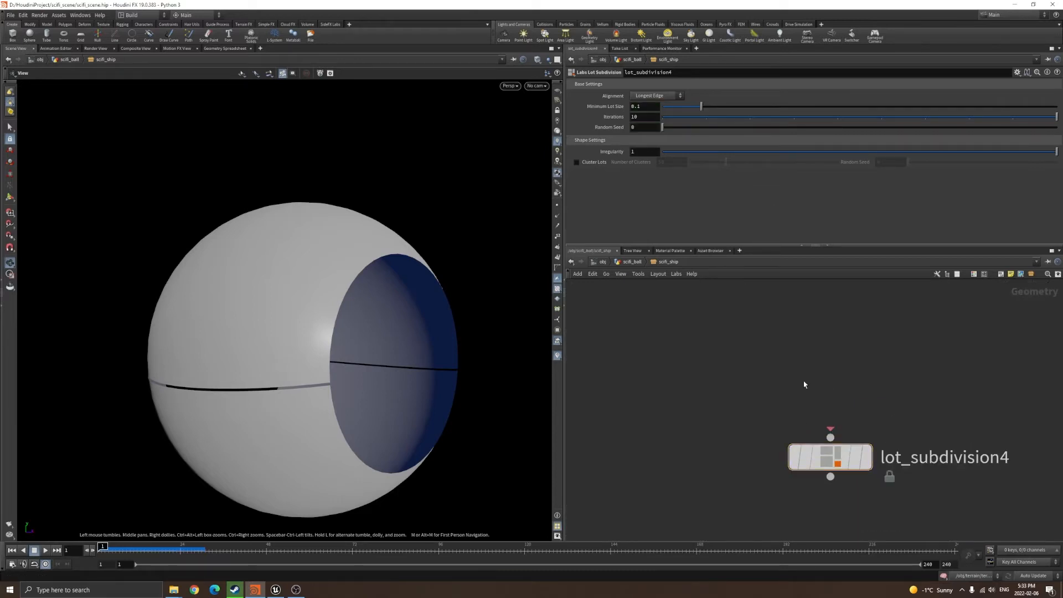
# - Add a Grid node above the new Lot Subdivision node, display it, and view its mesh in wireframe
pyautogui.press('Tab')
pyautogui.click(885, 185)
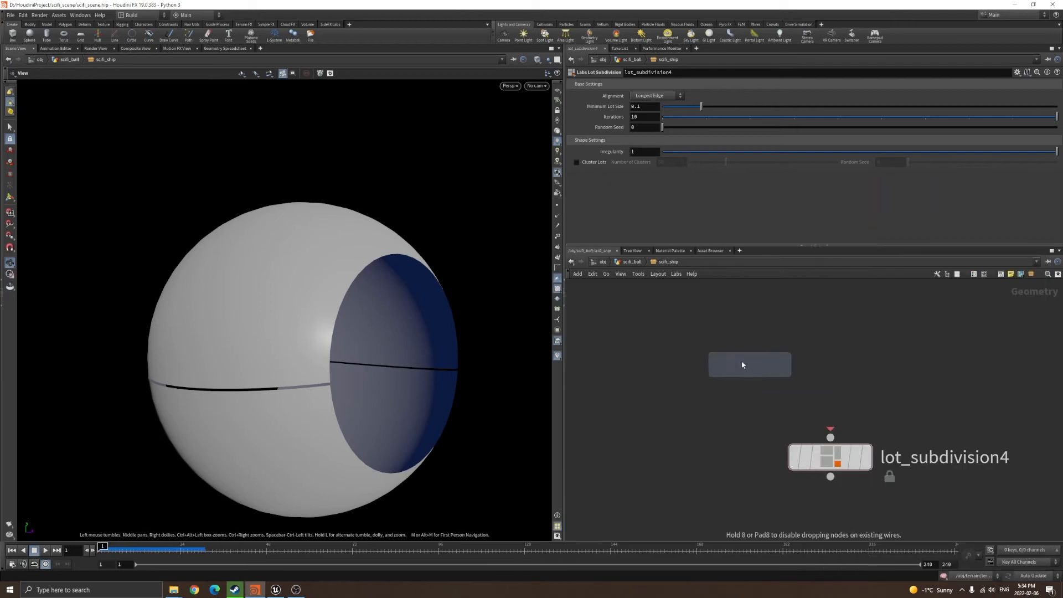
pyautogui.click(745, 360)
pyautogui.click(790, 403)
pyautogui.press('f')
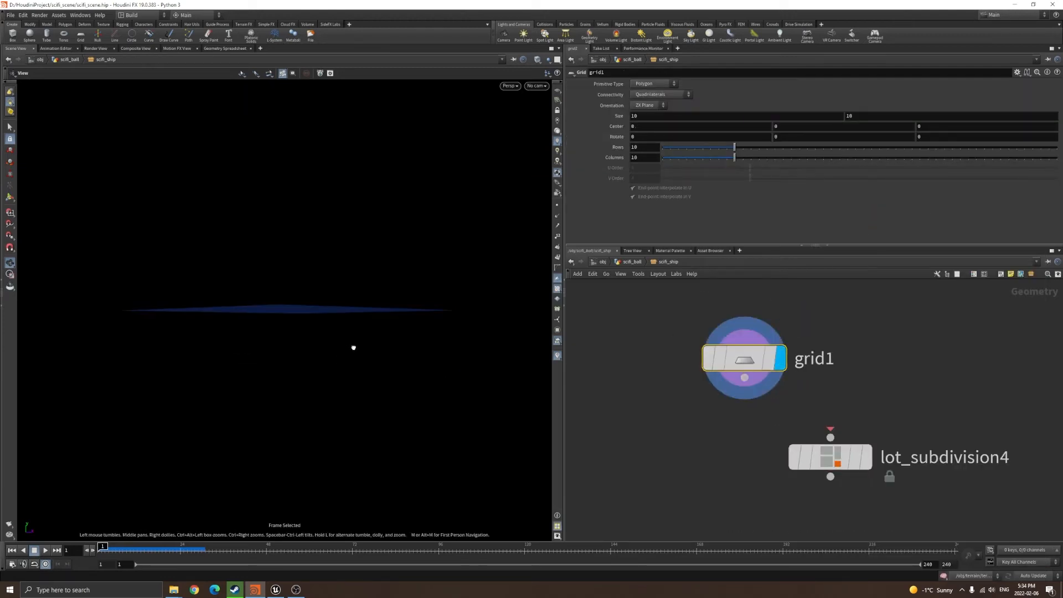
pyautogui.moveTo(353, 347); pyautogui.dragTo(391, 405)
pyautogui.scroll(3, 268, 309)
pyautogui.scroll(-3, 274, 314)
pyautogui.press('w')
pyautogui.scroll(2, 273, 314)
pyautogui.moveTo(389, 334); pyautogui.dragTo(369, 351)
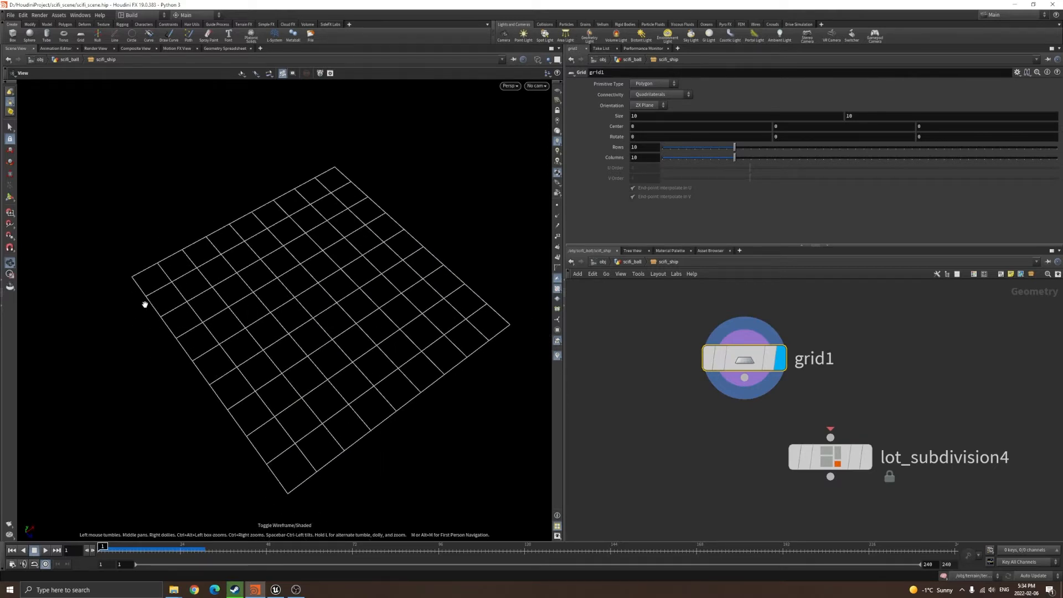
# - Connect the grid to the new Lot Subdivision node, align that node below the grid, and display its result
pyautogui.moveTo(744, 377); pyautogui.dragTo(829, 438)
pyautogui.moveTo(846, 466); pyautogui.dragTo(760, 461)
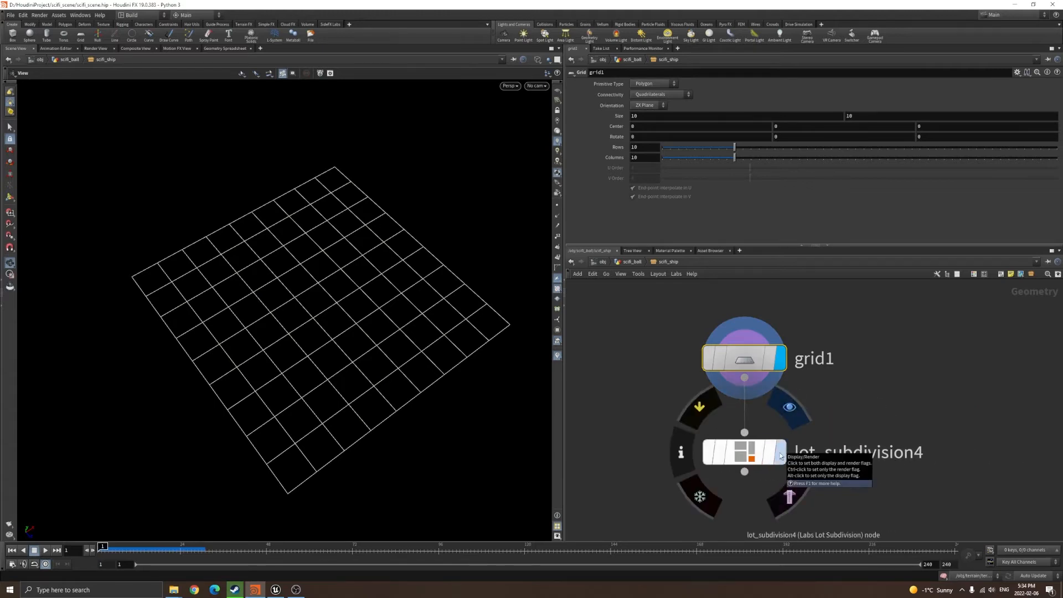
pyautogui.click(780, 456)
pyautogui.scroll(5, 323, 336)
pyautogui.moveTo(324, 337)
pyautogui.mouseDown()
pyautogui.moveTo(327, 410)
pyautogui.moveTo(323, 370)
pyautogui.moveTo(444, 310)
pyautogui.moveTo(401, 344)
pyautogui.mouseUp()
pyautogui.hotkey('shift', 'w')
pyautogui.hotkey('shift', 'w')
pyautogui.scroll(-4, 401, 343)
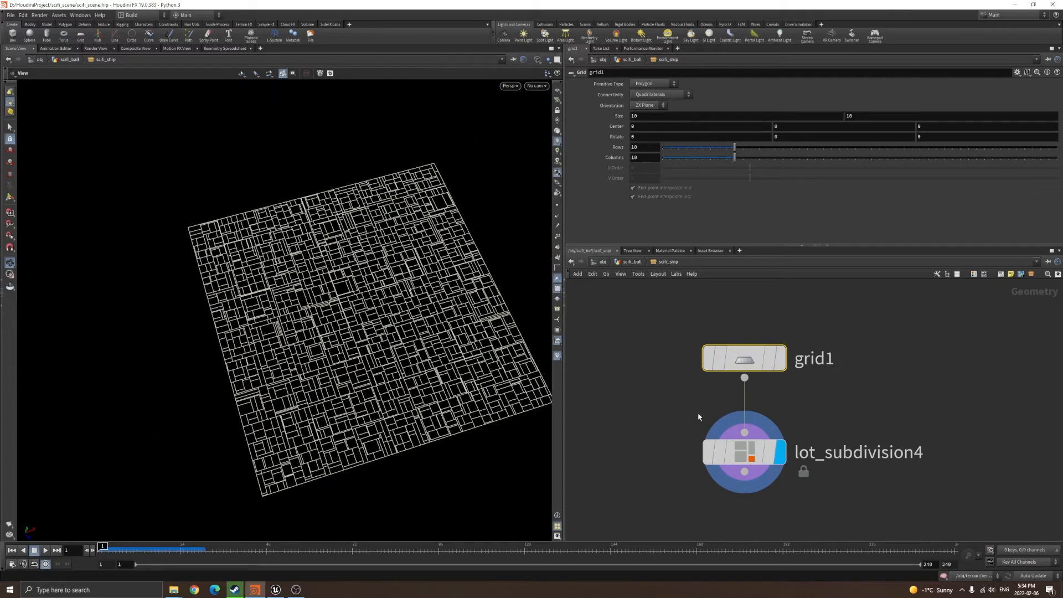
# - Set the new Lot Subdivision's minimum lot size to about 0.48, iterations to 6, random seed to 2.73 and irregularity to about 0.42
pyautogui.click(742, 451)
pyautogui.moveTo(702, 109); pyautogui.dragTo(897, 128)
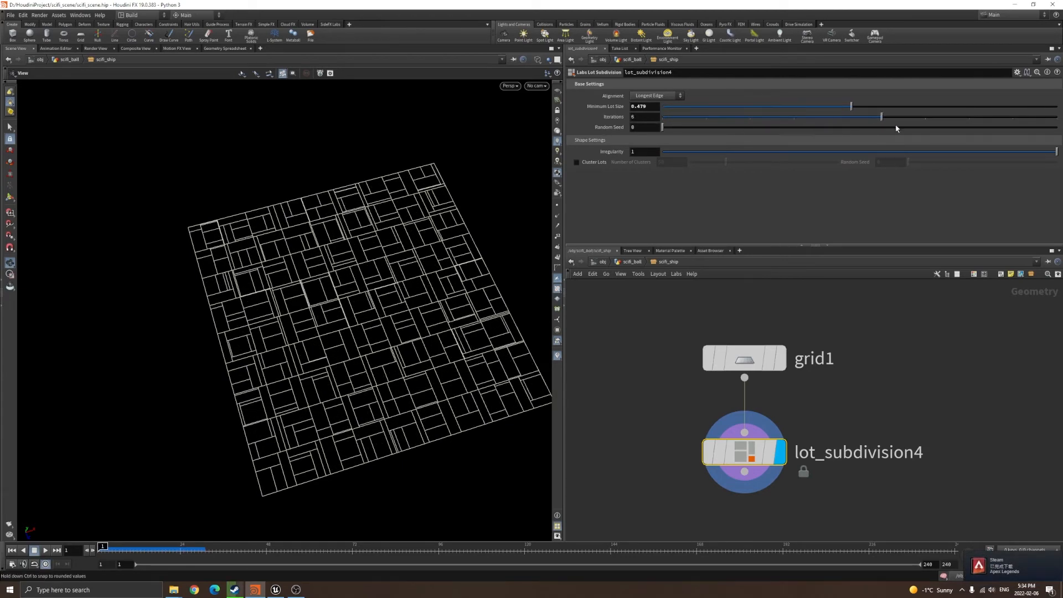
pyautogui.moveTo(662, 127); pyautogui.dragTo(770, 138)
pyautogui.moveTo(700, 152); pyautogui.dragTo(826, 152)
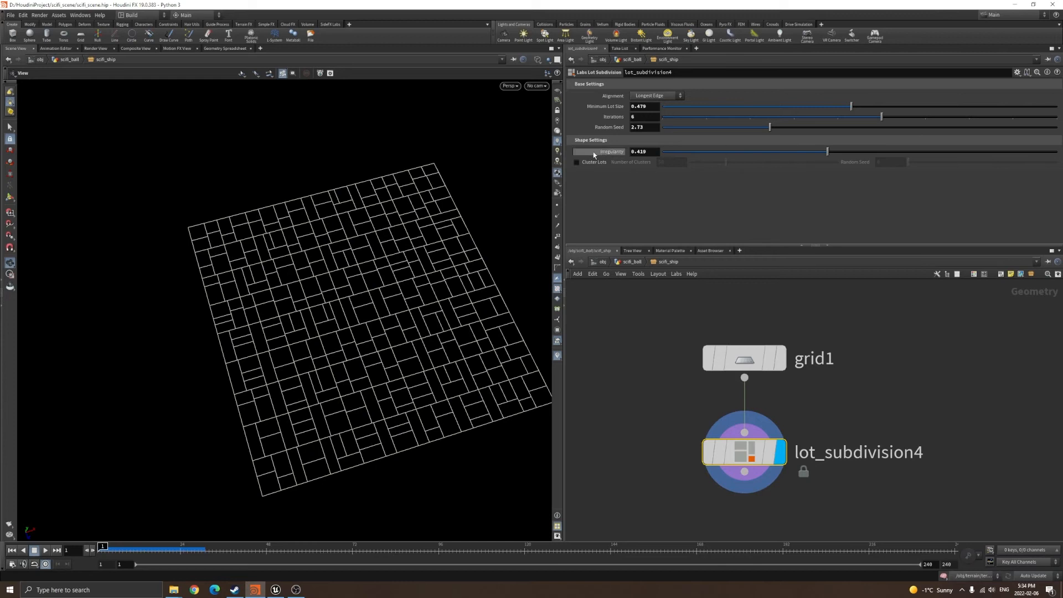
# - Enable Cluster Lots on the new Lot Subdivision node with 123 clusters and vary the cluster random seed
pyautogui.click(575, 163)
pyautogui.moveTo(726, 163); pyautogui.dragTo(780, 164)
pyautogui.moveTo(928, 166); pyautogui.dragTo(999, 164)
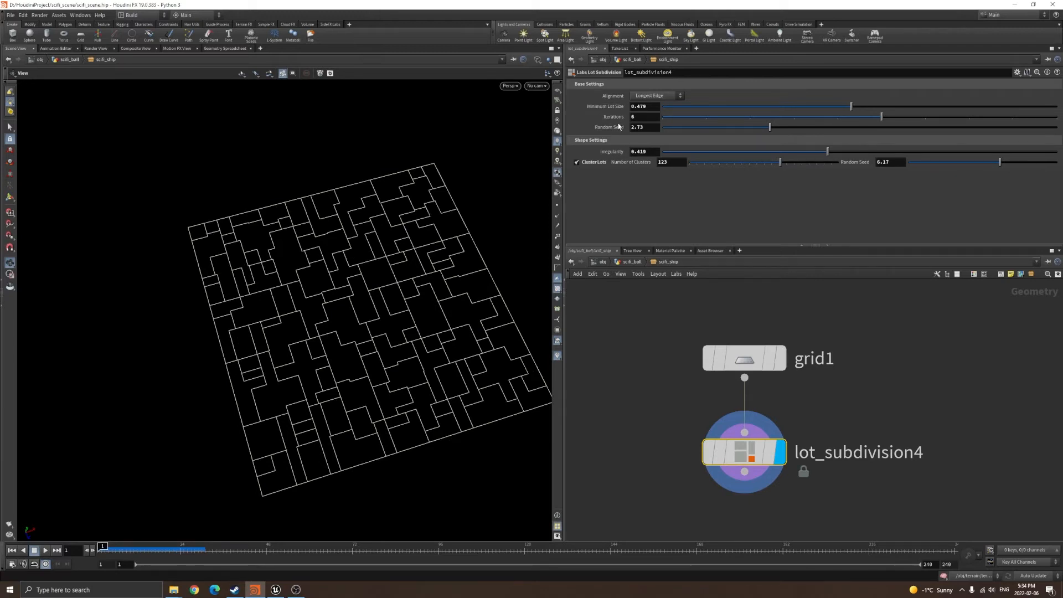
# - Go up to the scifi_ship asset, examine its OutsidePattern and FrontFrame parameters, and return inside its network
pyautogui.click(632, 262)
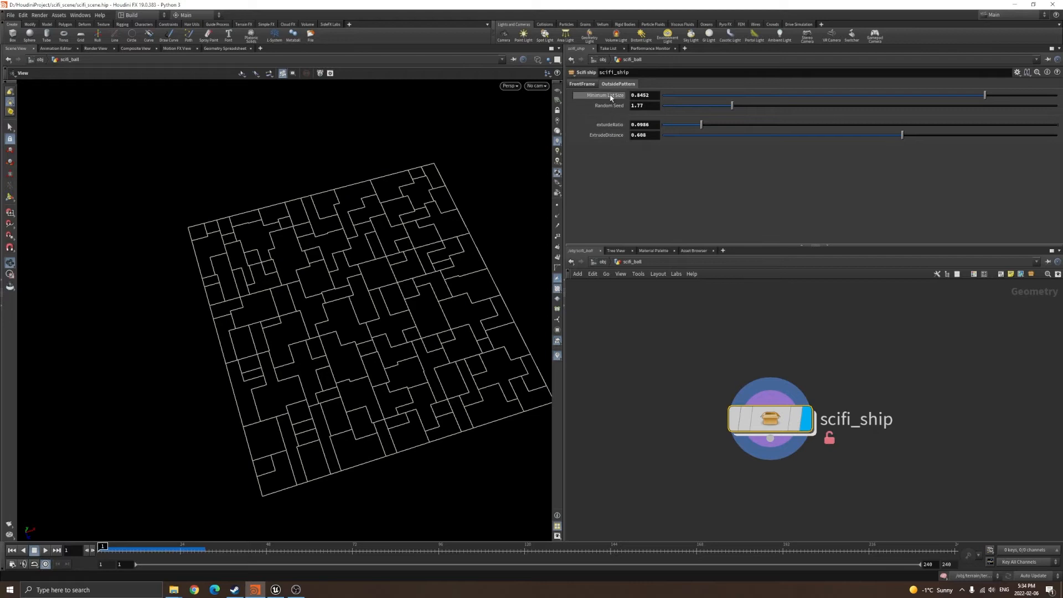
pyautogui.click(594, 85)
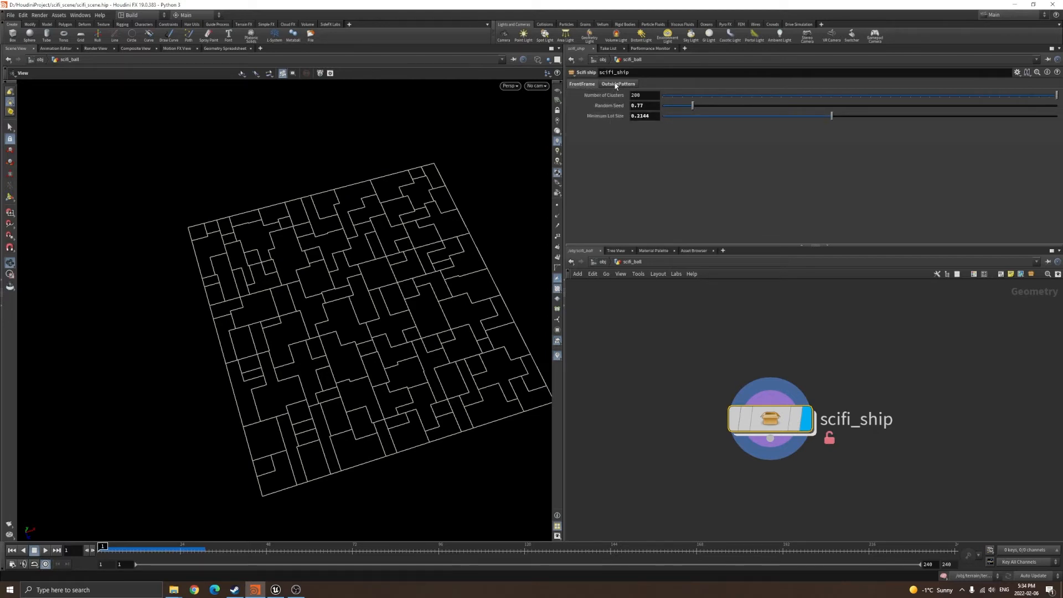
pyautogui.doubleClick(769, 426)
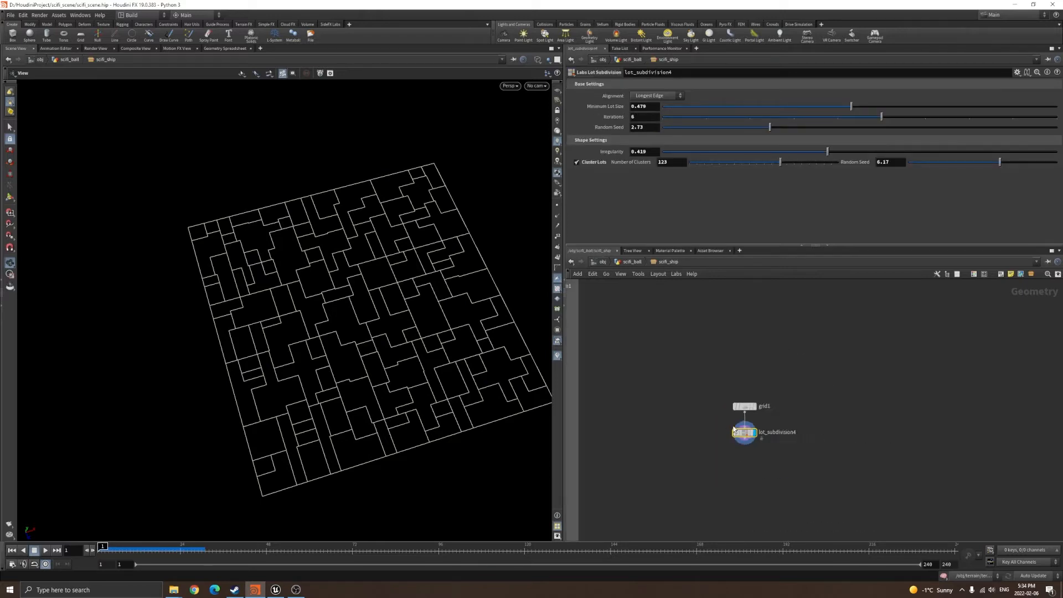
# - Delete the demonstration grid and the Lot Subdivision node connected below it
pyautogui.moveTo(733, 430); pyautogui.dragTo(781, 431, button='middle')
pyautogui.moveTo(807, 436); pyautogui.dragTo(809, 439)
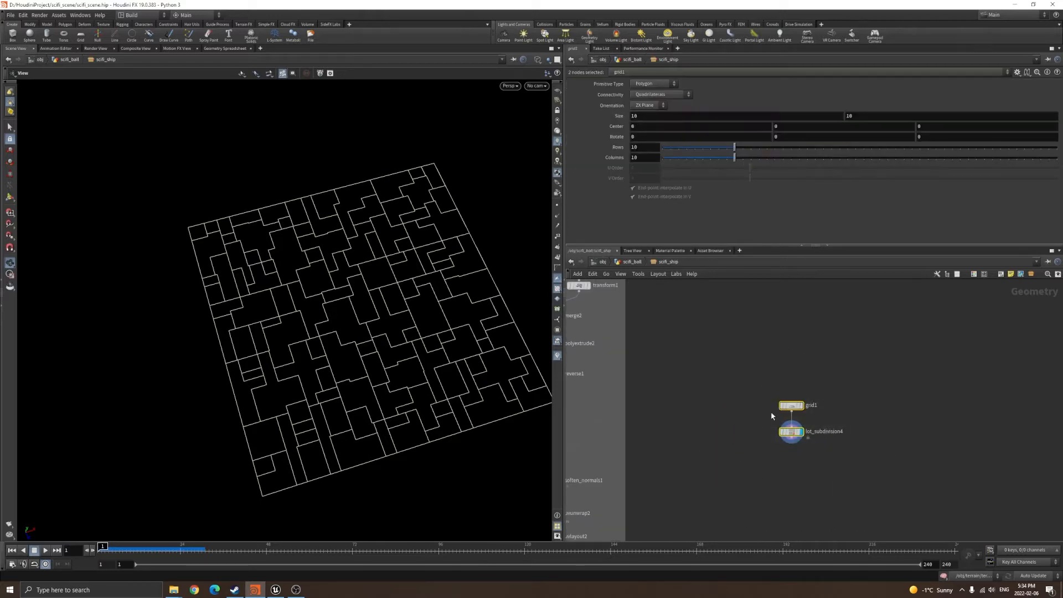
pyautogui.scroll(5, 771, 410)
pyautogui.press('Delete')
# - Display merge2 in the main shell branch again, restore shaded display, and frame the sphere
pyautogui.scroll(-5, 744, 388)
pyautogui.moveTo(744, 388); pyautogui.dragTo(880, 446, button='middle')
pyautogui.scroll(-2, 880, 446)
pyautogui.scroll(5, 762, 423)
pyautogui.moveTo(762, 422); pyautogui.dragTo(805, 429, button='middle')
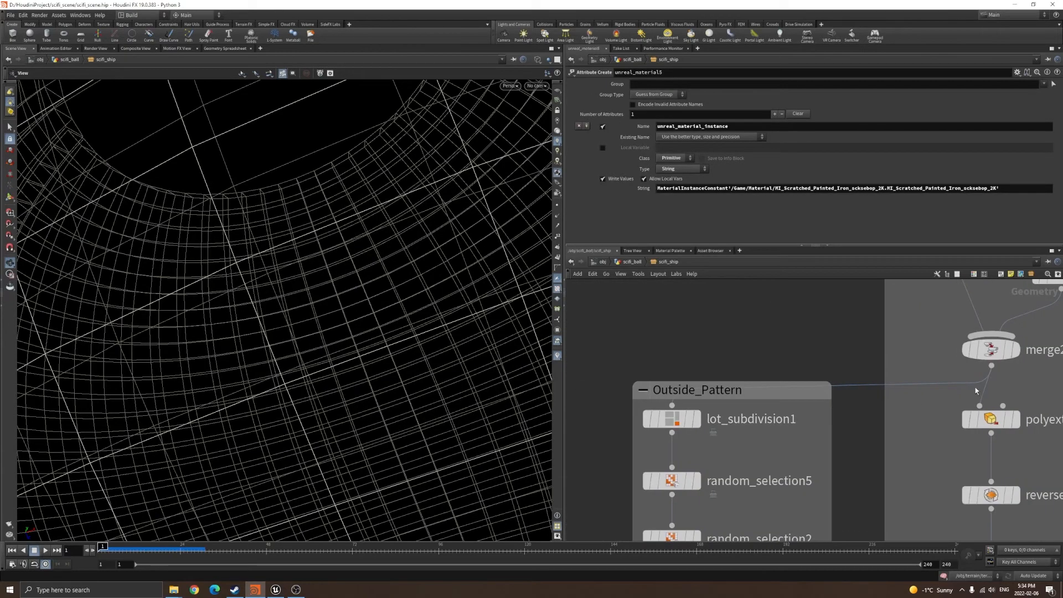
pyautogui.click(1016, 350)
pyautogui.hotkey('space', 'g')
pyautogui.moveTo(434, 317)
pyautogui.mouseDown()
pyautogui.moveTo(429, 334)
pyautogui.moveTo(450, 353)
pyautogui.moveTo(440, 275)
pyautogui.moveTo(347, 335)
pyautogui.moveTo(309, 330)
pyautogui.moveTo(520, 428)
pyautogui.mouseUp()
pyautogui.hotkey('shift', 'w')
pyautogui.hotkey('space', 'g')
# - Locate the lot_subdivision1 node in the Outside_Pattern box to inspect its result
pyautogui.moveTo(745, 463); pyautogui.dragTo(764, 353, button='middle')
pyautogui.scroll(-1, 764, 353)
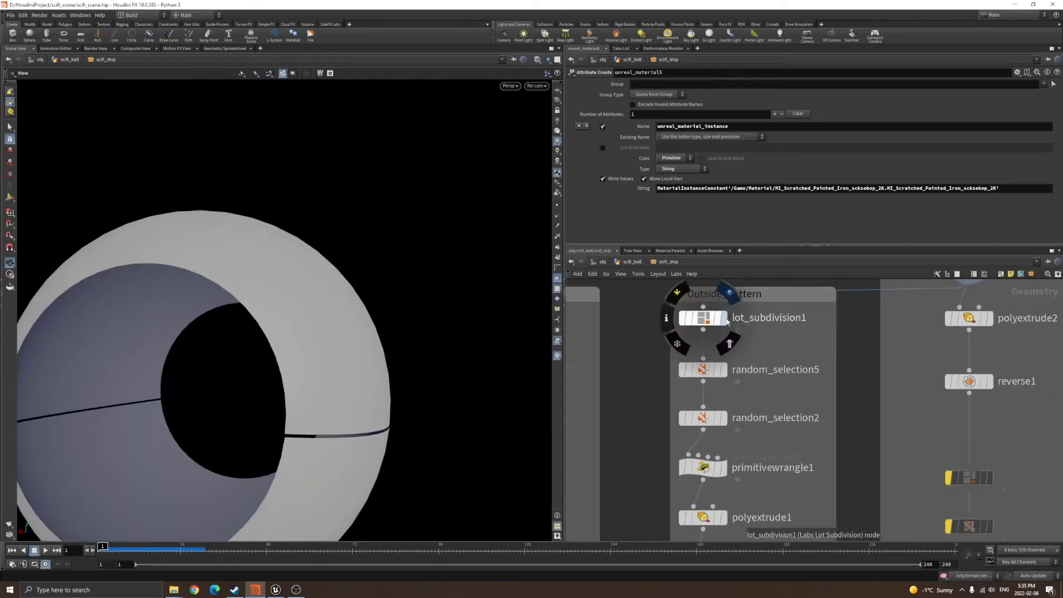
# - Display the lot_subdivision1 node in wireframe and examine its subdivision pattern on the sphere up close
pyautogui.click(724, 319)
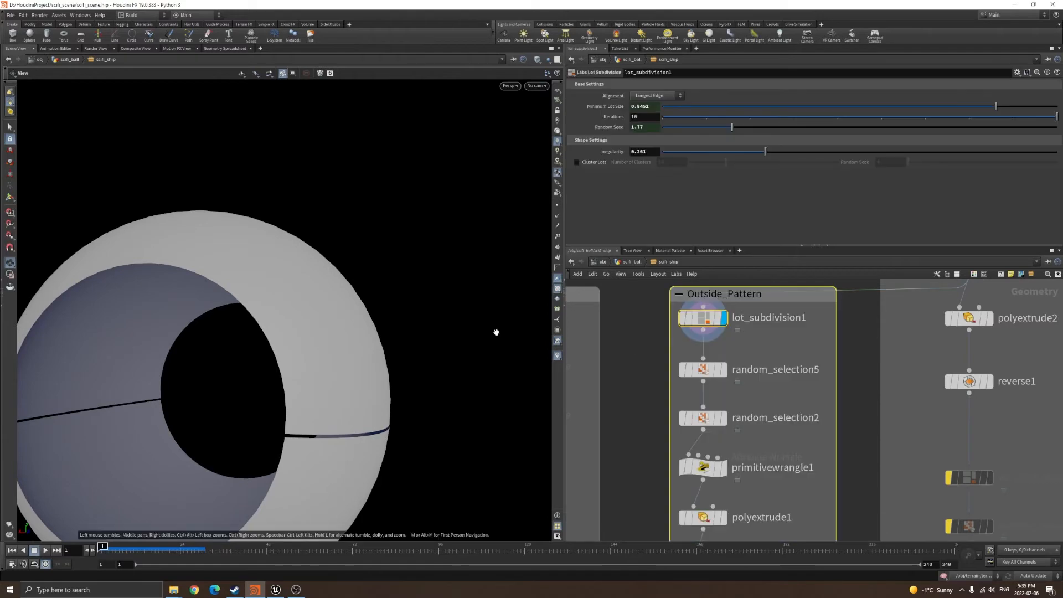
pyautogui.hotkey('shift', 'w')
pyautogui.moveTo(367, 364); pyautogui.dragTo(299, 398)
pyautogui.moveTo(312, 362); pyautogui.dragTo(509, 286, button='right')
pyautogui.moveTo(412, 324); pyautogui.dragTo(332, 288)
pyautogui.moveTo(332, 287); pyautogui.dragTo(471, 249, button='right')
pyautogui.moveTo(470, 250); pyautogui.dragTo(442, 307)
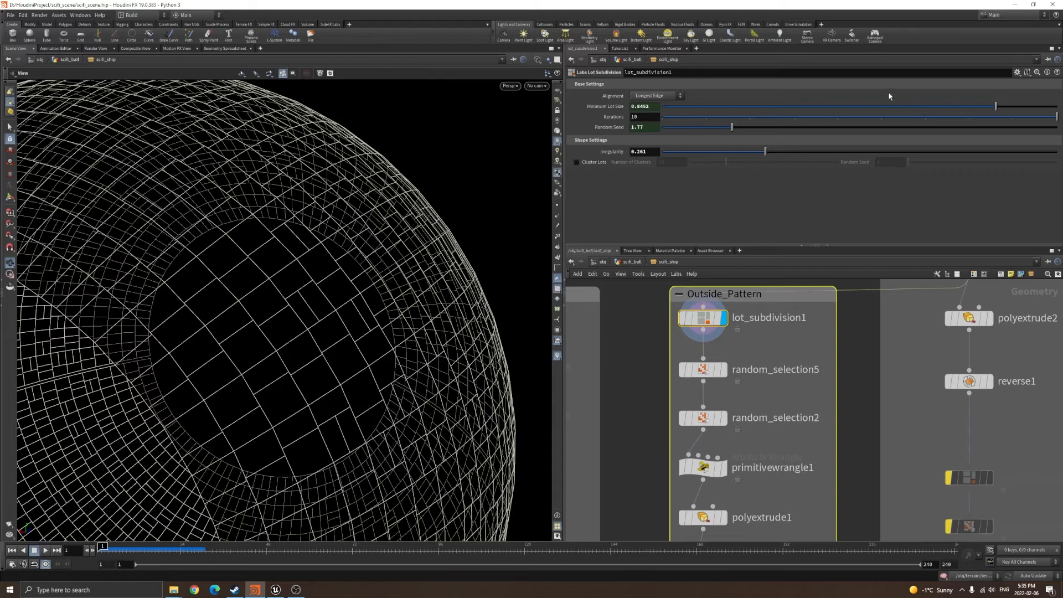
pyautogui.moveTo(630, 383); pyautogui.dragTo(670, 335, button='middle')
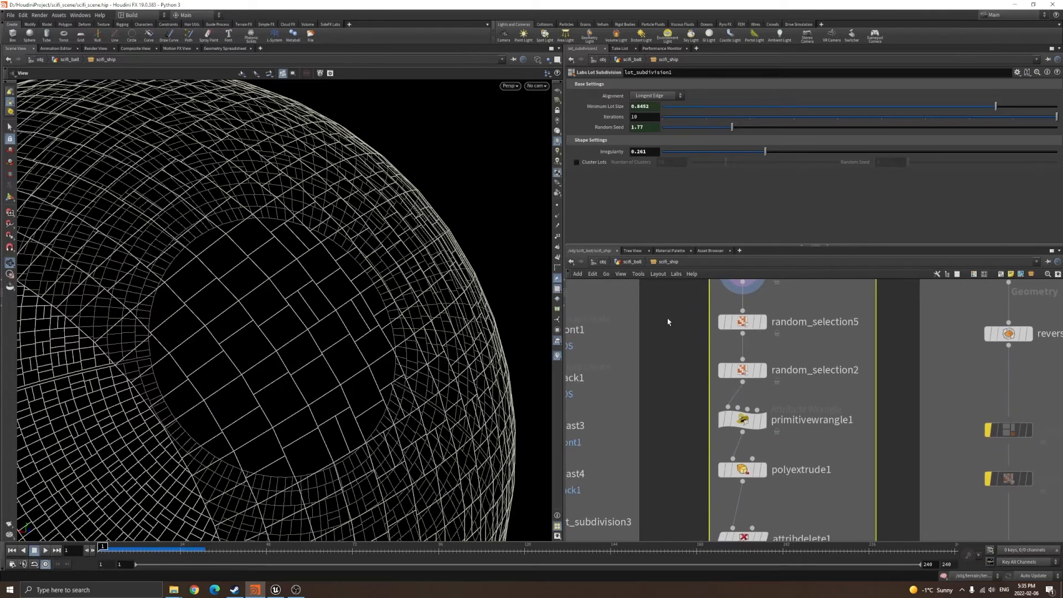
# - Open the parameters of random_selection5 in the Outside_Pattern chain
pyautogui.click(744, 322)
pyautogui.moveTo(812, 334); pyautogui.dragTo(713, 415, button='middle')
pyautogui.scroll(-2, 672, 384)
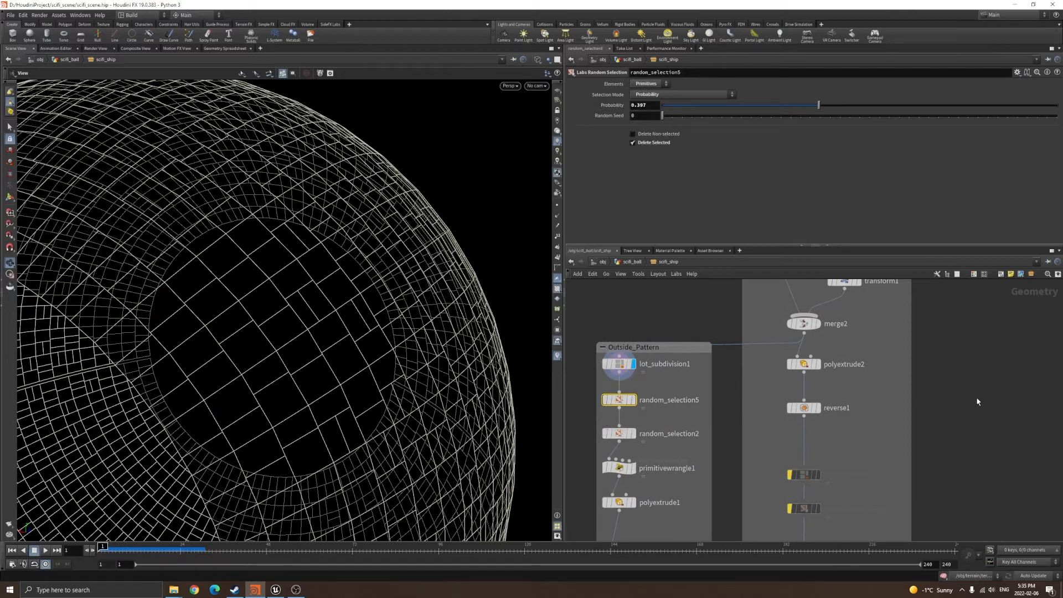
# - Create a Grid node in empty space beside the existing network, display it and frame it in the viewport
pyautogui.press('Tab')
pyautogui.write('grid')
pyautogui.press('Return')
pyautogui.click(975, 399)
pyautogui.click(994, 402)
pyautogui.press('f')
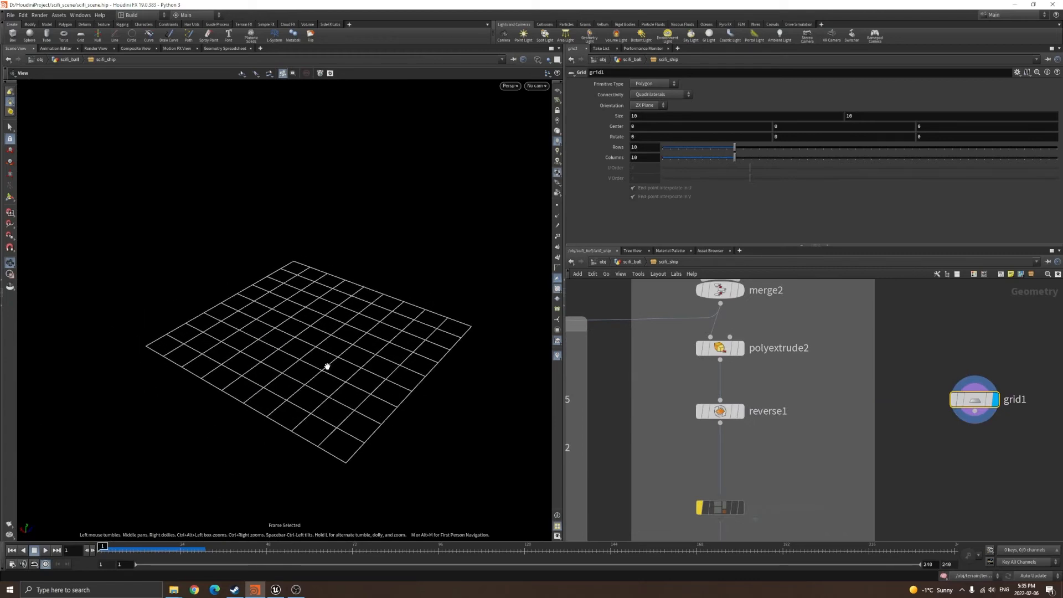
# - Add a Labs Random Selection node below the grid, connect the grid to its input and display it
pyautogui.press('Tab')
pyautogui.write('rand')
pyautogui.press('Down')
pyautogui.press('Return')
pyautogui.click(966, 463)
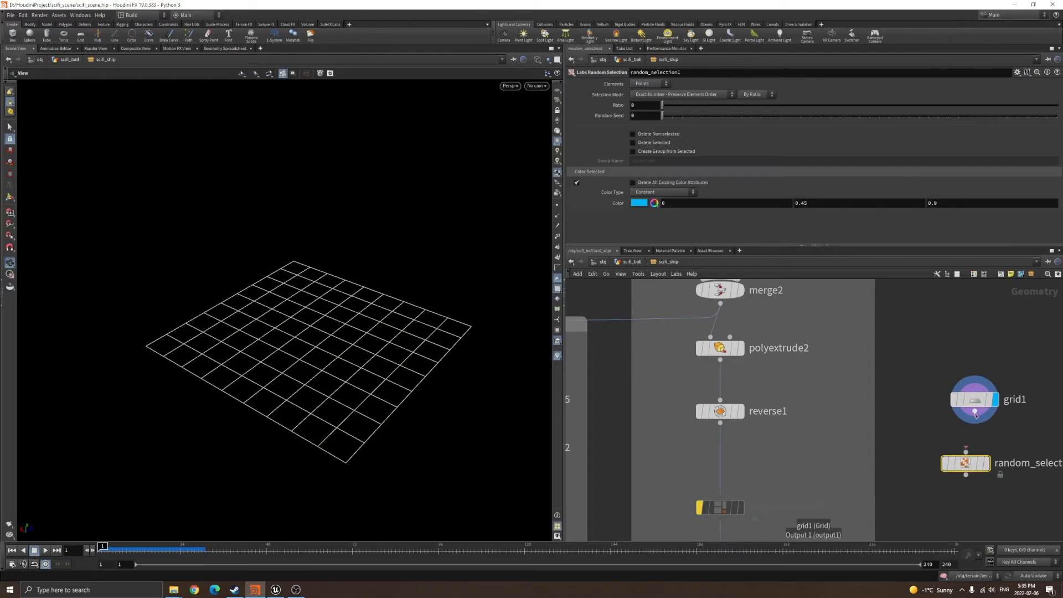
pyautogui.moveTo(974, 412); pyautogui.dragTo(965, 449)
pyautogui.click(986, 463)
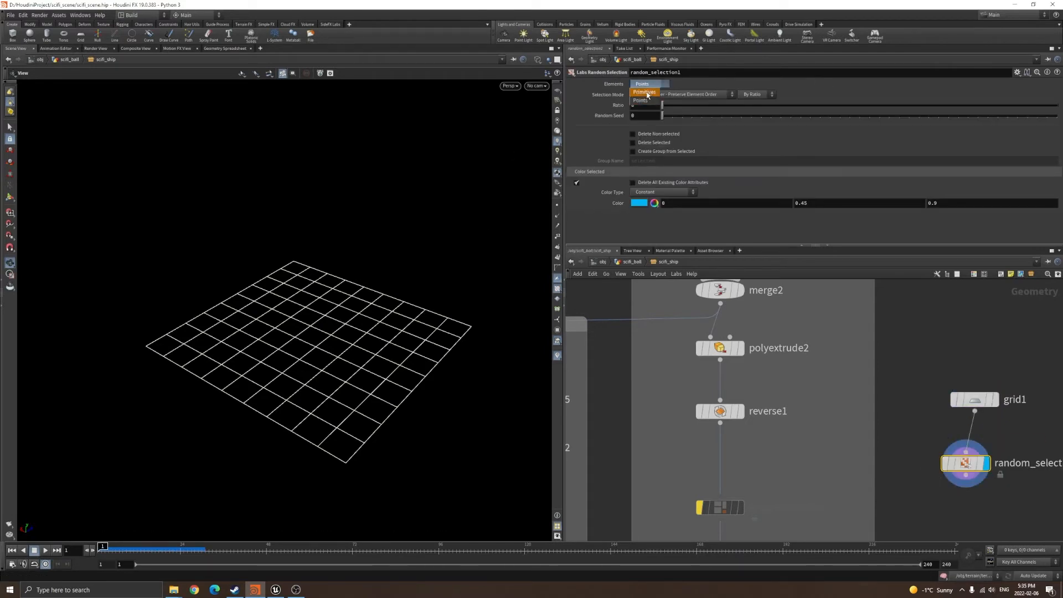
# - Set the new random selection's Elements to Primitives, show the grid shaded and raise the Ratio to 0.208
pyautogui.click(644, 93)
pyautogui.press('w')
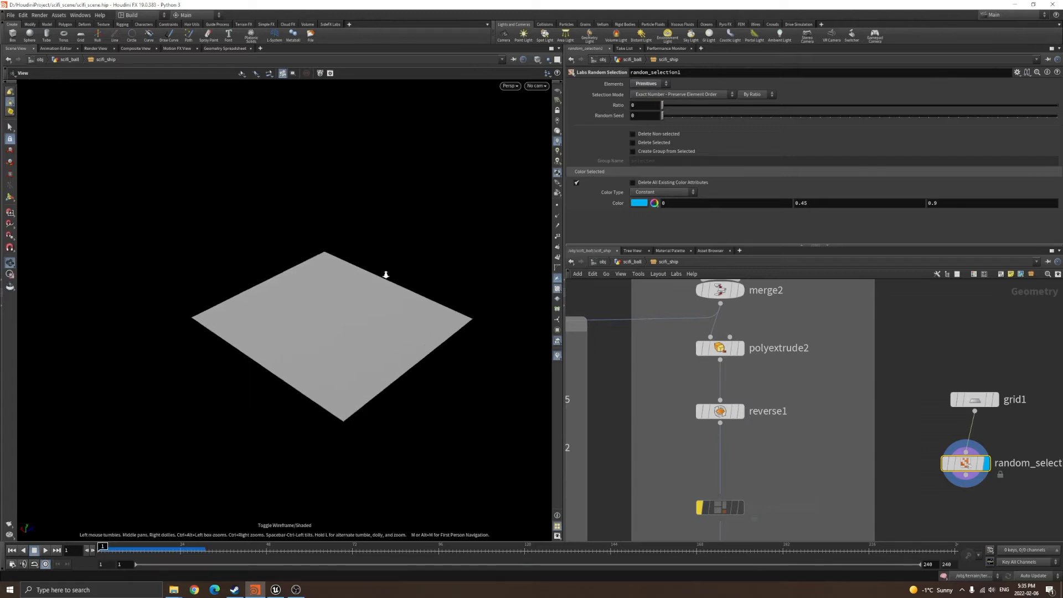
pyautogui.scroll(2, 386, 274)
pyautogui.moveTo(664, 109); pyautogui.dragTo(743, 121)
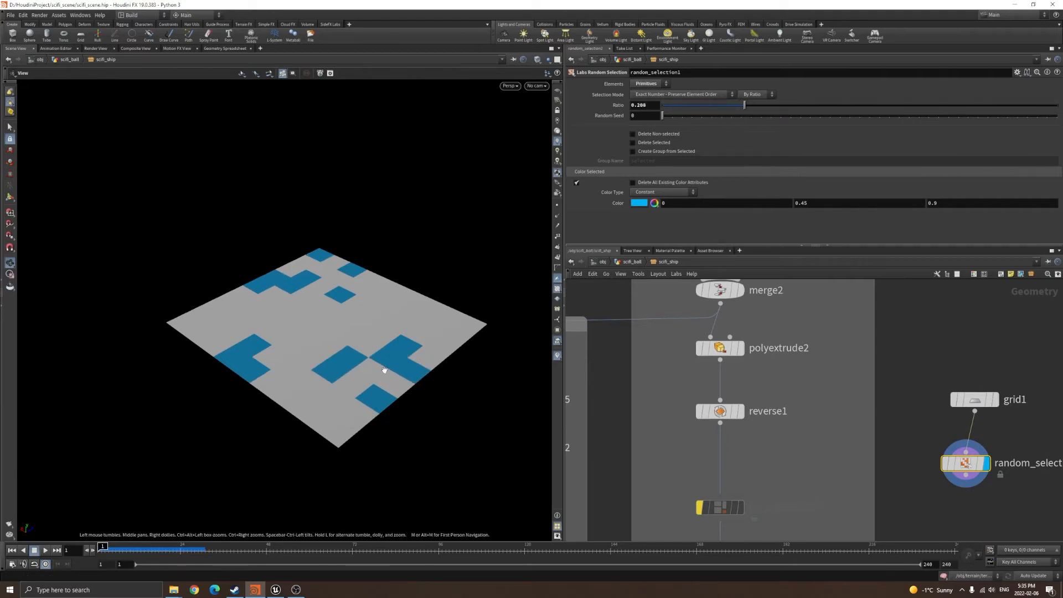
pyautogui.moveTo(384, 369); pyautogui.dragTo(386, 384)
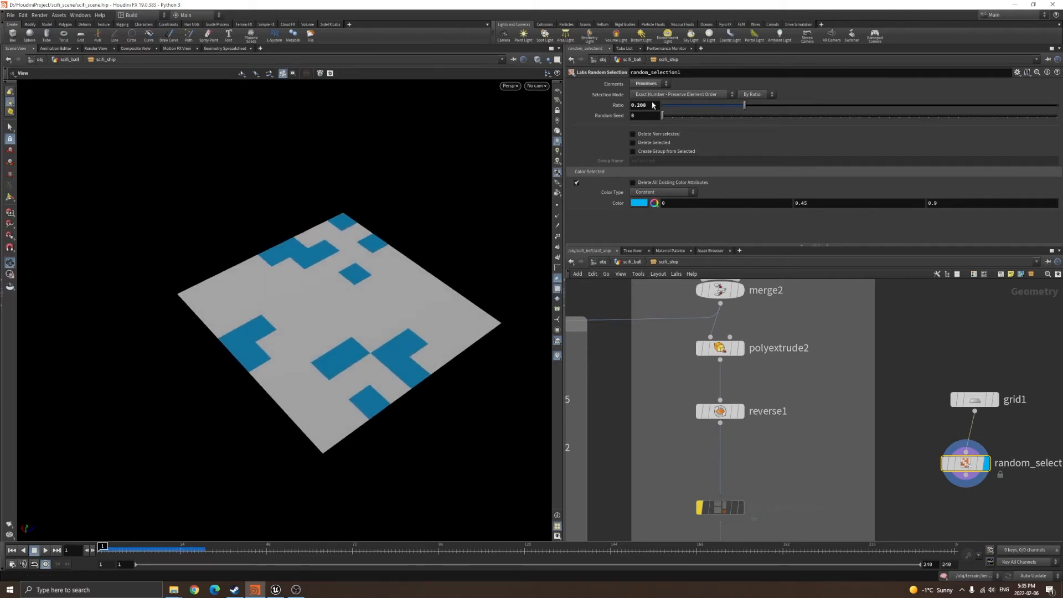
# - Set the new random selection's Random Seed to 114
pyautogui.moveTo(667, 118); pyautogui.dragTo(888, 143)
pyautogui.scroll(-3, 310, 354)
pyautogui.moveTo(302, 357); pyautogui.dragTo(343, 350)
# - Display lot_subdivision1 of the Outside_Pattern chain in wireframe again and examine the subdivided sphere from several angles
pyautogui.moveTo(663, 347); pyautogui.dragTo(911, 393, button='middle')
pyautogui.scroll(3, 728, 396)
pyautogui.click(730, 391)
pyautogui.scroll(-3, 421, 332)
pyautogui.hotkey('shift', 'w')
pyautogui.moveTo(396, 320); pyautogui.dragTo(441, 340, button='middle')
pyautogui.moveTo(439, 339); pyautogui.dragTo(419, 328)
pyautogui.scroll(3, 406, 288)
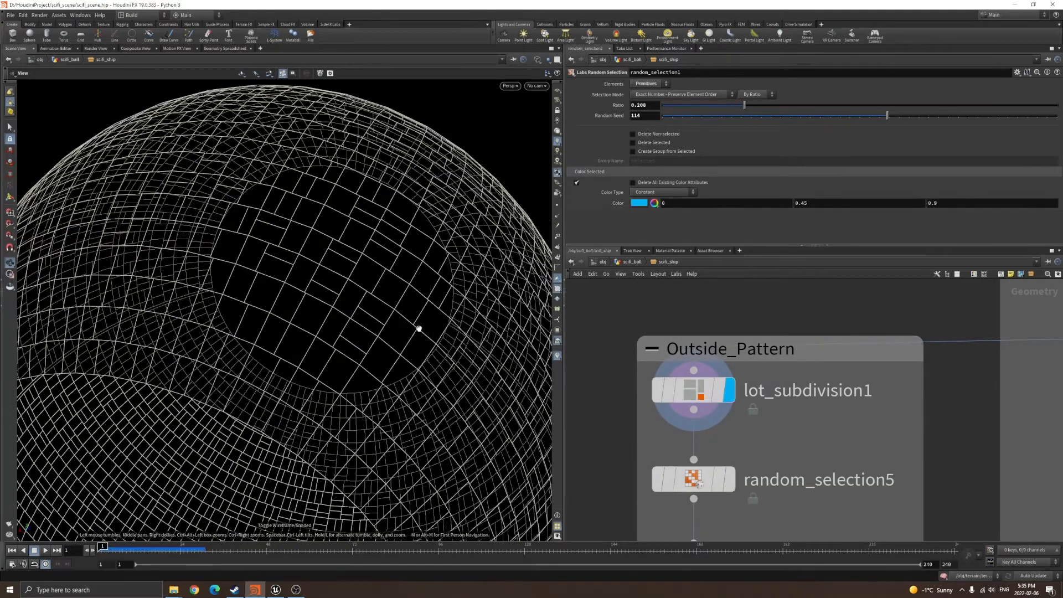
pyautogui.scroll(-2, 396, 256)
pyautogui.moveTo(332, 281)
pyautogui.mouseDown()
pyautogui.moveTo(349, 287)
pyautogui.moveTo(325, 286)
pyautogui.moveTo(410, 280)
pyautogui.moveTo(334, 300)
pyautogui.mouseUp()
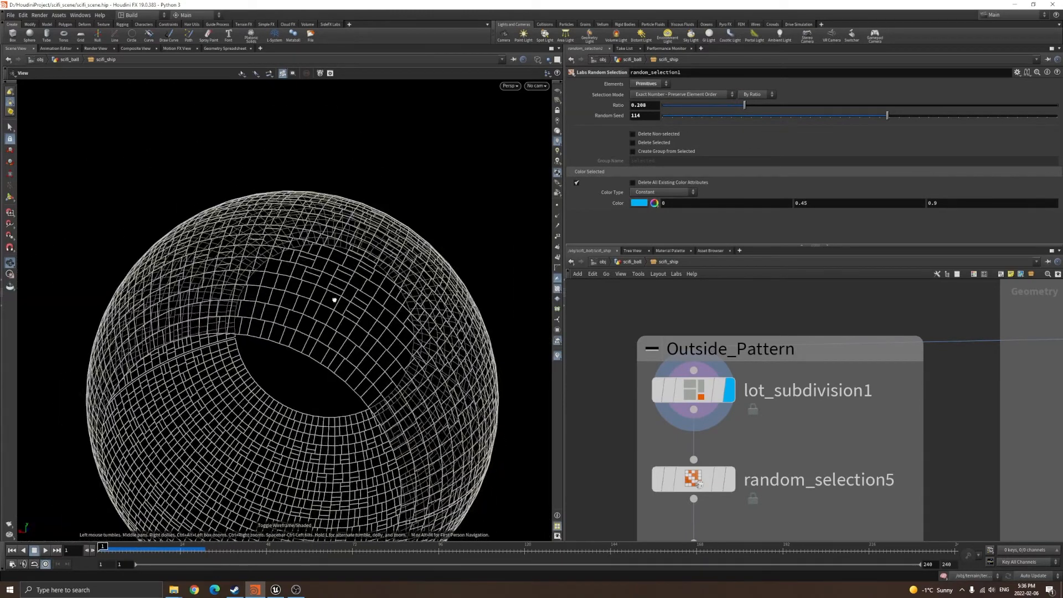
# - Open the parameters of polyextrude1 further down the Outside_Pattern chain
pyautogui.scroll(-4, 892, 419)
pyautogui.scroll(1, 837, 416)
pyautogui.moveTo(855, 456); pyautogui.dragTo(815, 325, button='middle')
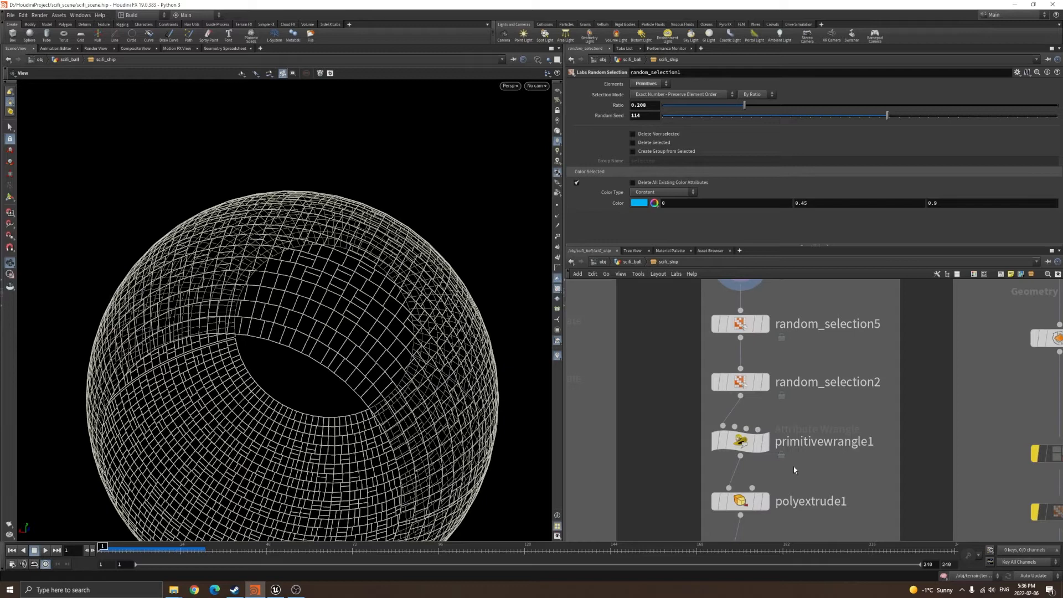
pyautogui.moveTo(793, 469); pyautogui.dragTo(784, 344, button='middle')
pyautogui.moveTo(834, 363); pyautogui.dragTo(649, 408)
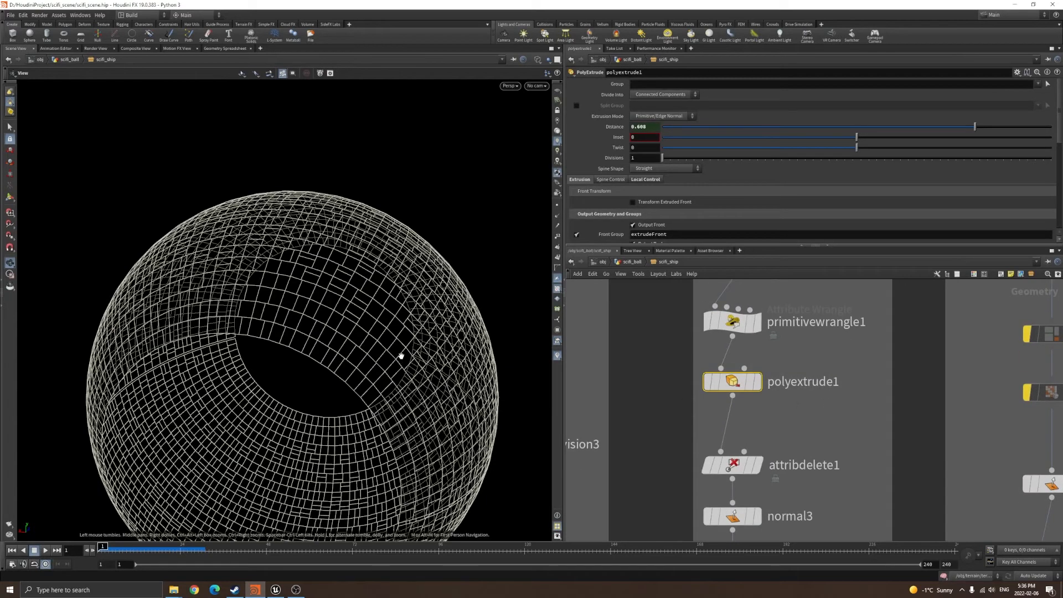
# - Go up to the scifi_ball level to review the scifi_ship asset's OutsidePattern parameters, and return inside scifi_ship
pyautogui.moveTo(401, 355); pyautogui.dragTo(517, 363)
pyautogui.moveTo(463, 322); pyautogui.dragTo(480, 357)
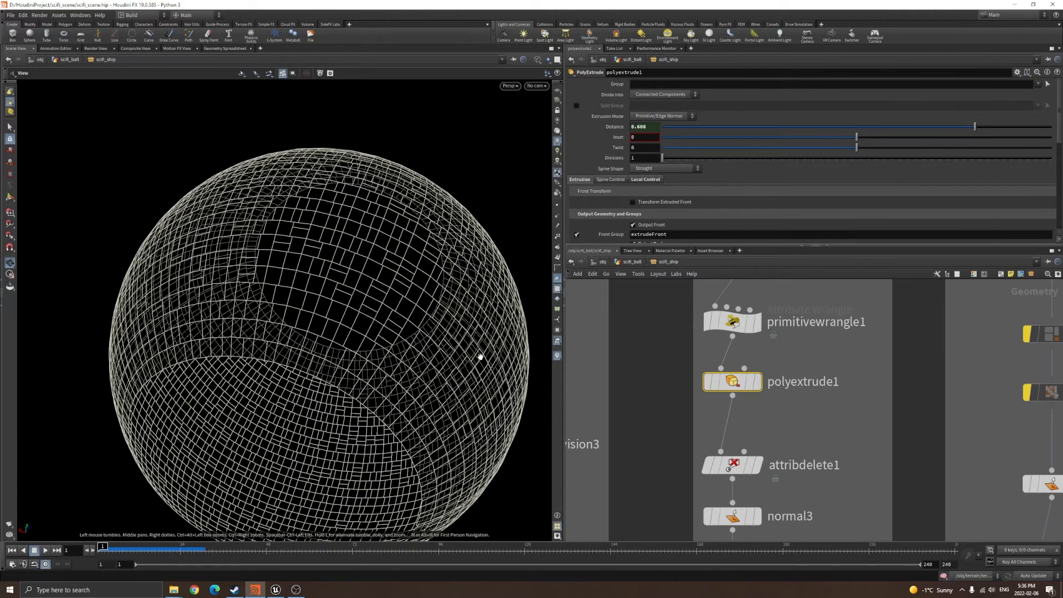
pyautogui.click(630, 262)
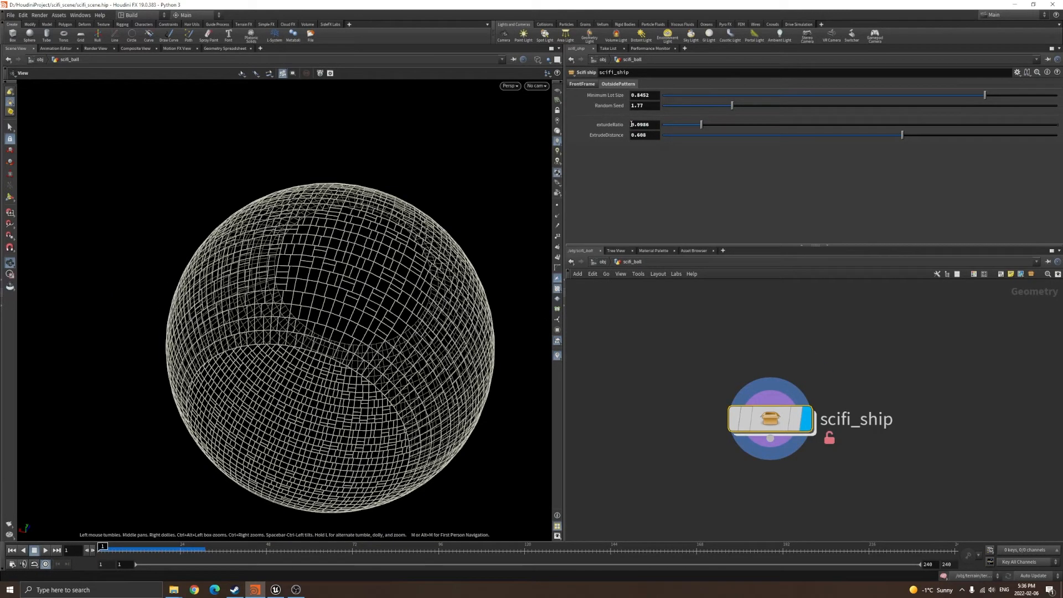
pyautogui.doubleClick(773, 420)
# - Delete the demonstration nodes grid1 and random_selection1 from the network
pyautogui.scroll(-5, 896, 426)
pyautogui.moveTo(915, 427); pyautogui.dragTo(663, 420, button='middle')
pyautogui.scroll(4, 886, 382)
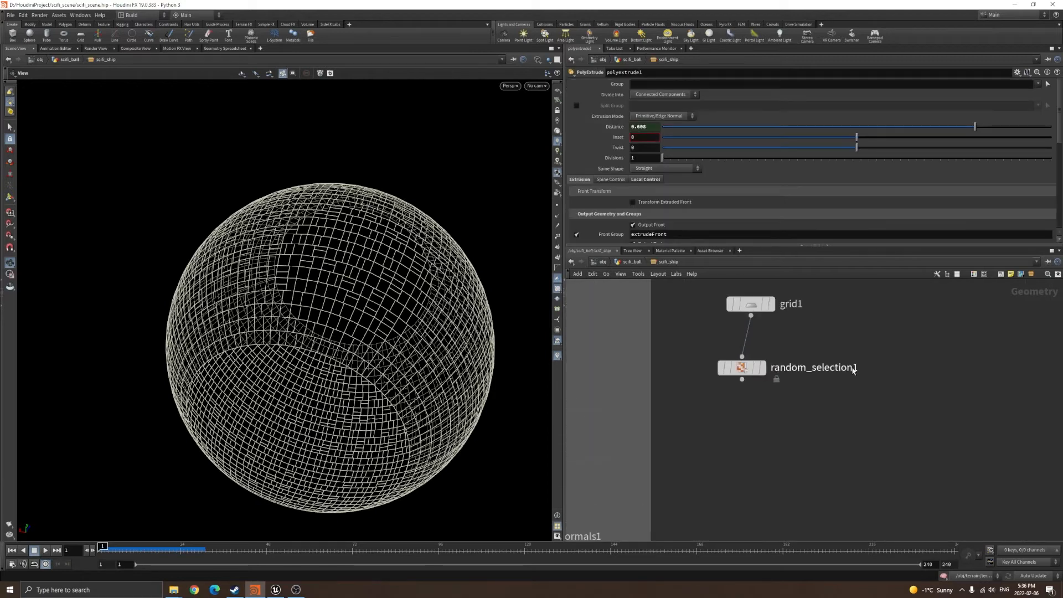
pyautogui.click(851, 368)
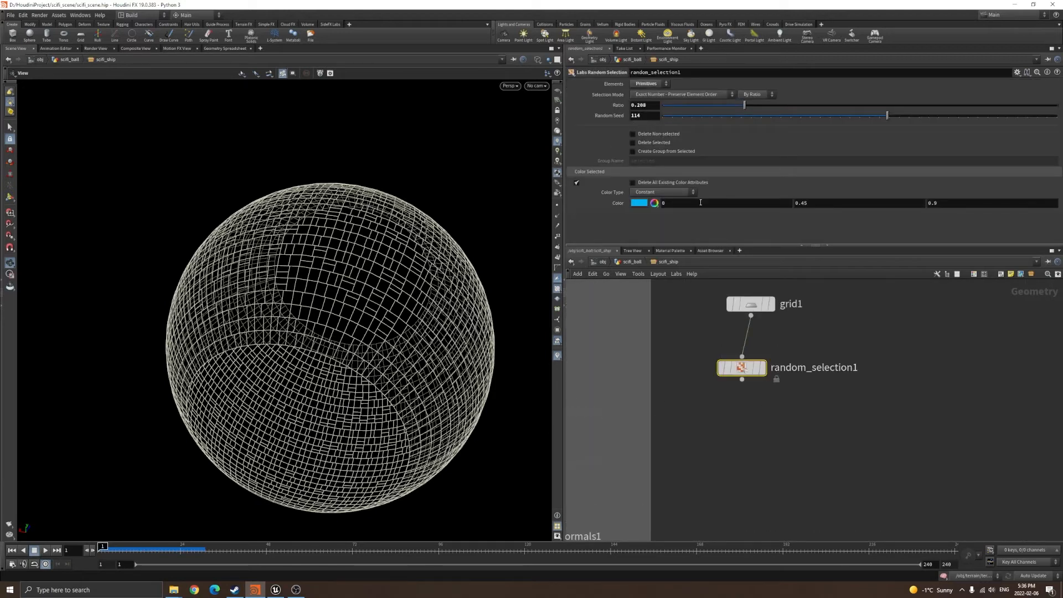
pyautogui.keyDown('shift'); pyautogui.click(750, 304); pyautogui.keyUp('shift')
pyautogui.press('Delete')
# - Select random_selection5 in the Outside_Pattern chain and review its available Selection Mode options
pyautogui.scroll(-5, 783, 353)
pyautogui.moveTo(655, 309); pyautogui.dragTo(756, 390, button='middle')
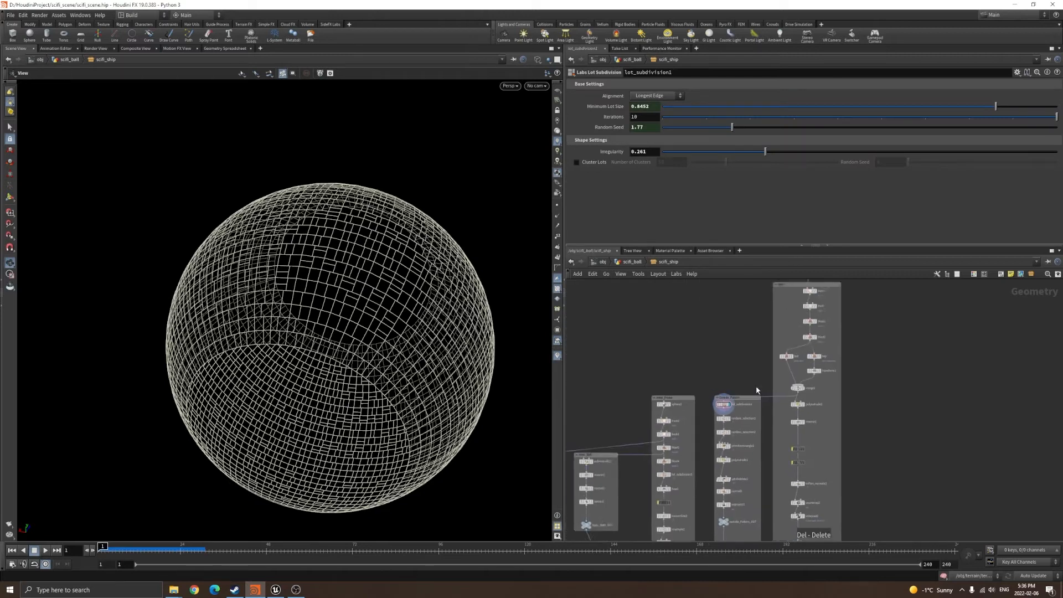
pyautogui.scroll(6, 757, 391)
pyautogui.moveTo(615, 371); pyautogui.dragTo(792, 422)
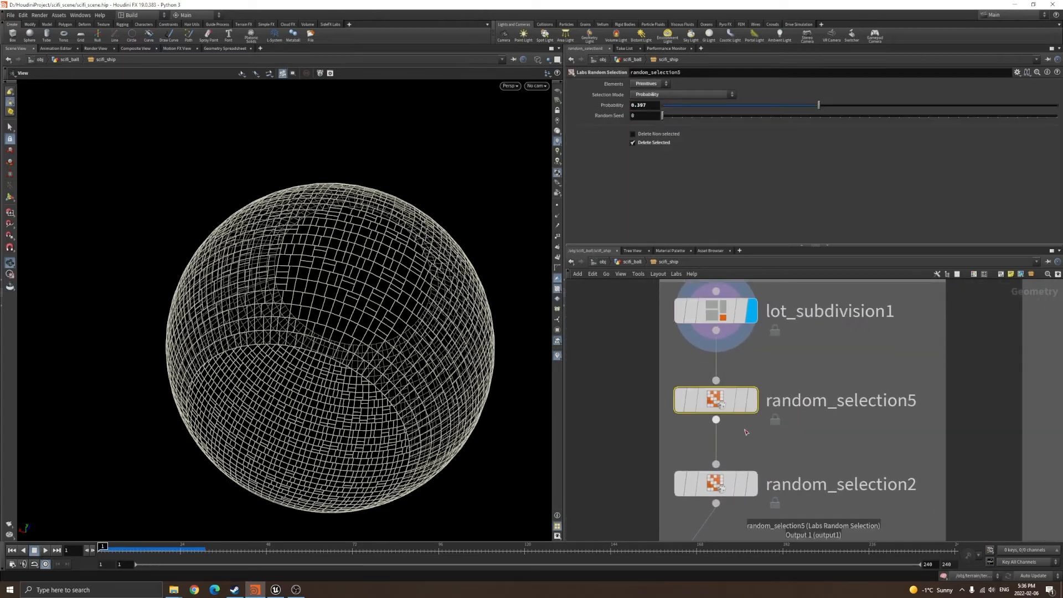
pyautogui.click(650, 95)
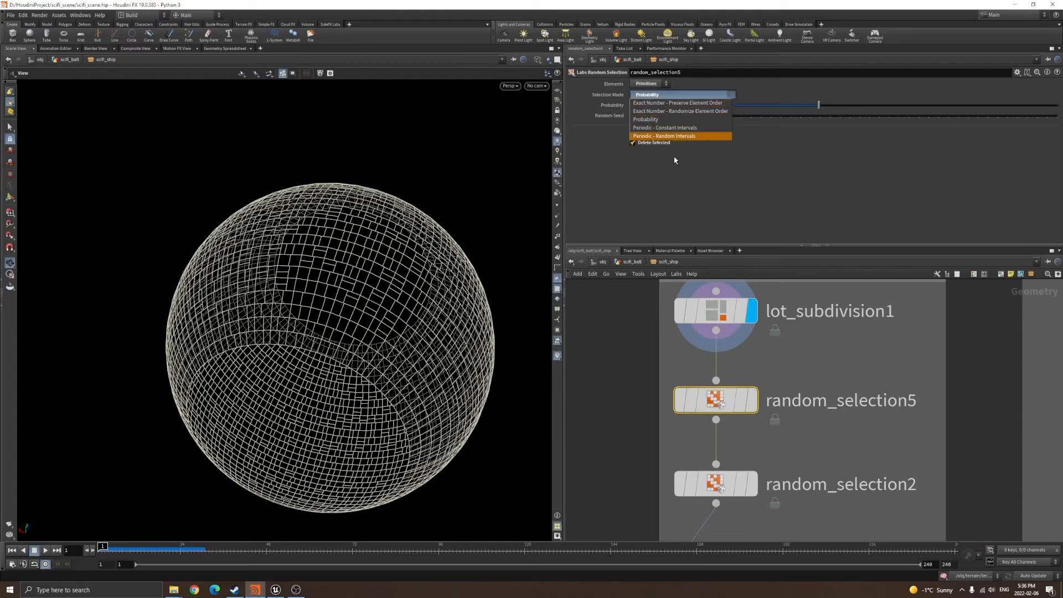
pyautogui.click(655, 96)
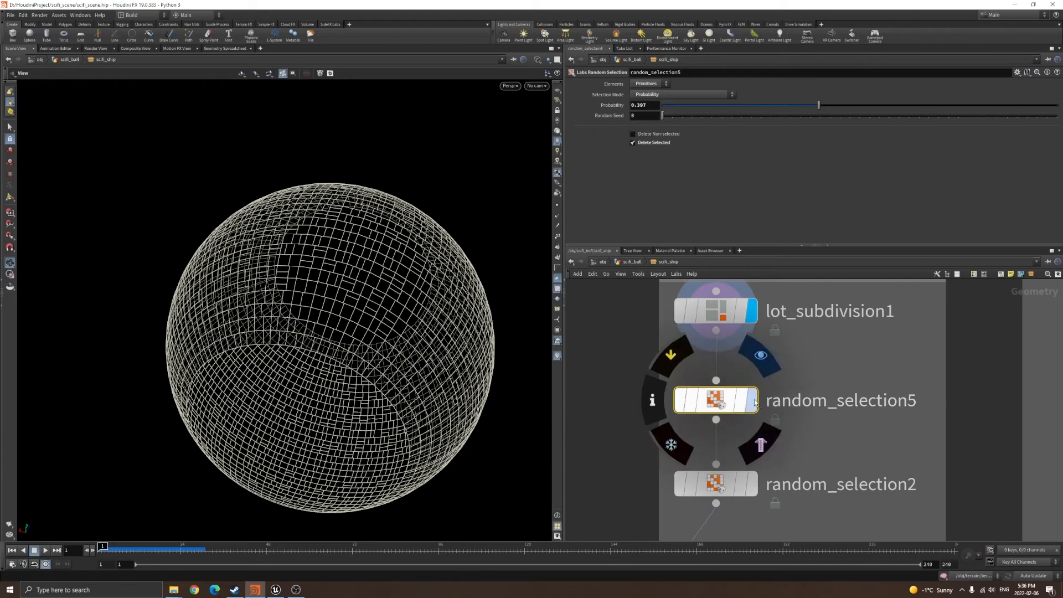
# - Display random_selection5 shaded to examine which faces of the sphere are removed
pyautogui.click(755, 403)
pyautogui.scroll(5, 376, 313)
pyautogui.press('w')
pyautogui.scroll(-5, 404, 324)
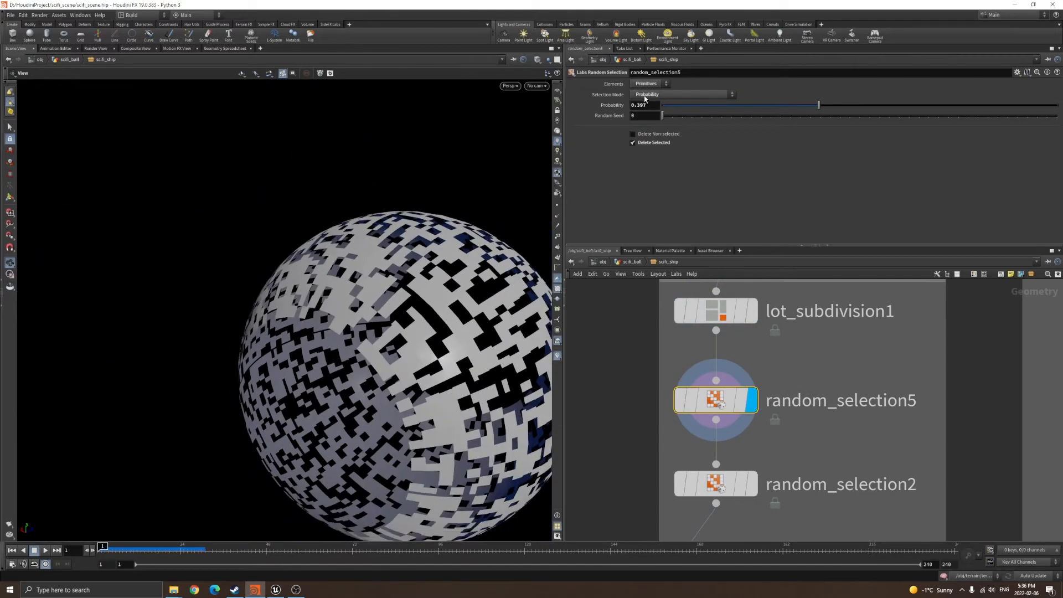
# - Try a lower Probability on random_selection5, undo the change and examine the sphere
pyautogui.moveTo(806, 108); pyautogui.dragTo(740, 129)
pyautogui.hotkey('ctrl', 'z')
pyautogui.moveTo(425, 267); pyautogui.dragTo(461, 288)
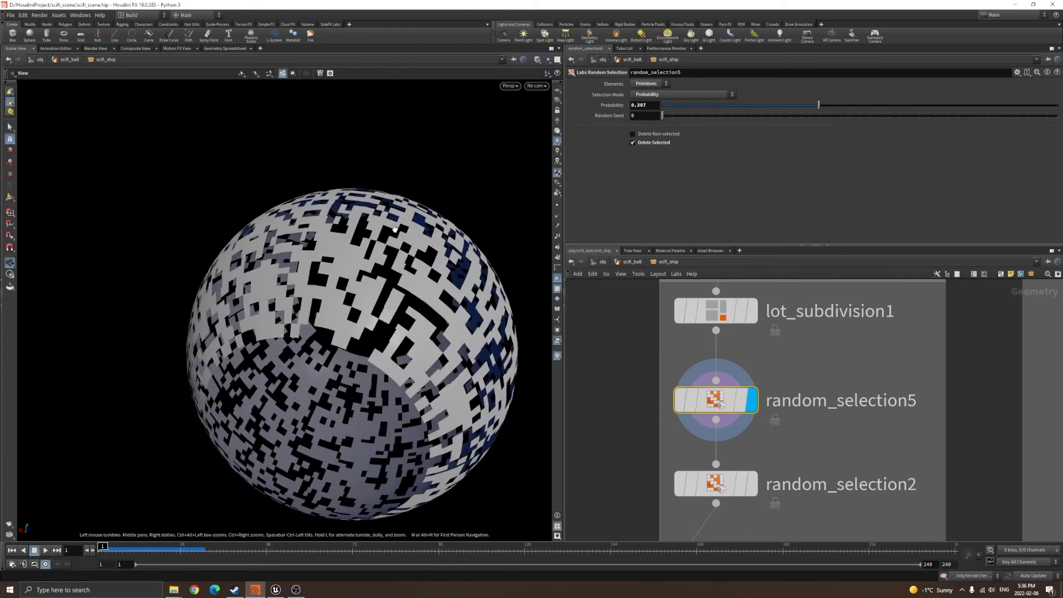
pyautogui.moveTo(370, 357); pyautogui.dragTo(266, 278)
# - Select and display random_selection2, and examine the grey-coloured faces on the sphere
pyautogui.moveTo(722, 457); pyautogui.dragTo(717, 413, button='middle')
pyautogui.moveTo(309, 260); pyautogui.dragTo(299, 305)
pyautogui.moveTo(593, 394); pyautogui.dragTo(849, 441)
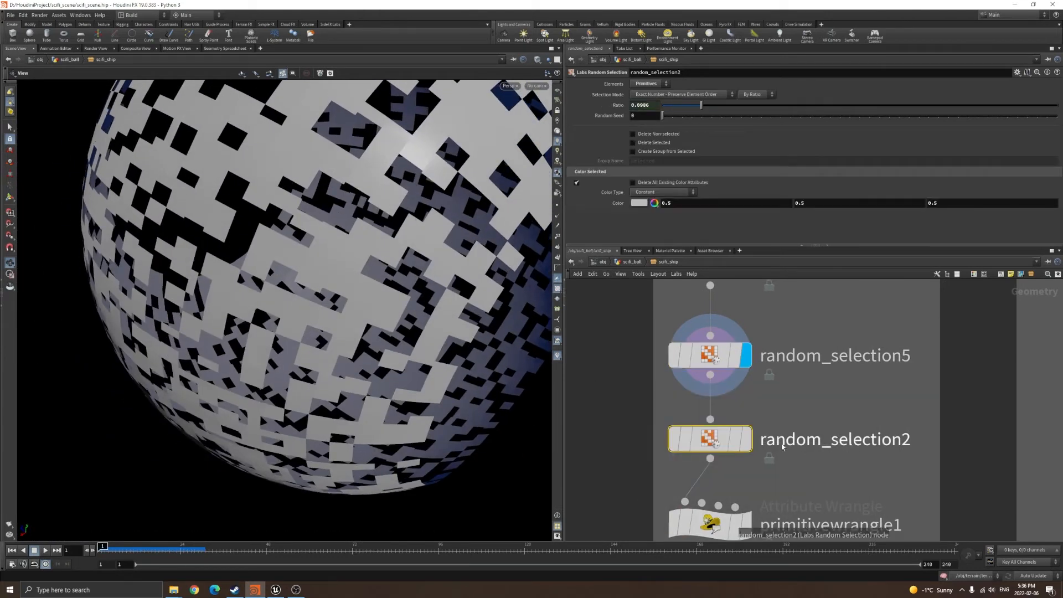
pyautogui.click(747, 441)
pyautogui.moveTo(382, 293); pyautogui.dragTo(423, 280)
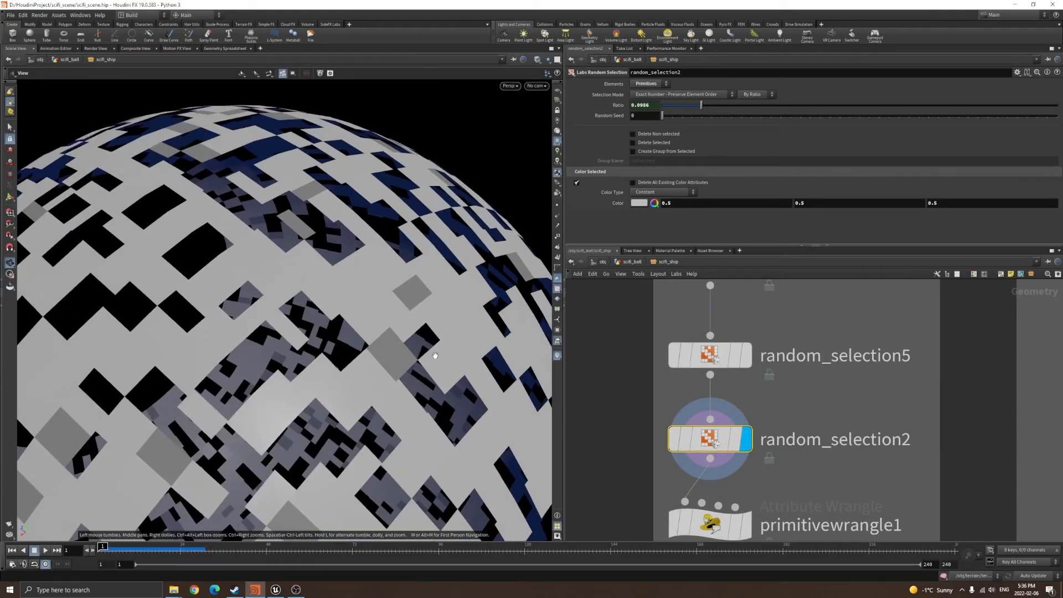
pyautogui.moveTo(473, 360); pyautogui.dragTo(397, 313)
pyautogui.moveTo(407, 262); pyautogui.dragTo(388, 227)
# - Select primitivewrangle1 and examine how its VEXpression derives zscale from the red colour channel of the faces
pyautogui.moveTo(596, 403); pyautogui.dragTo(857, 464)
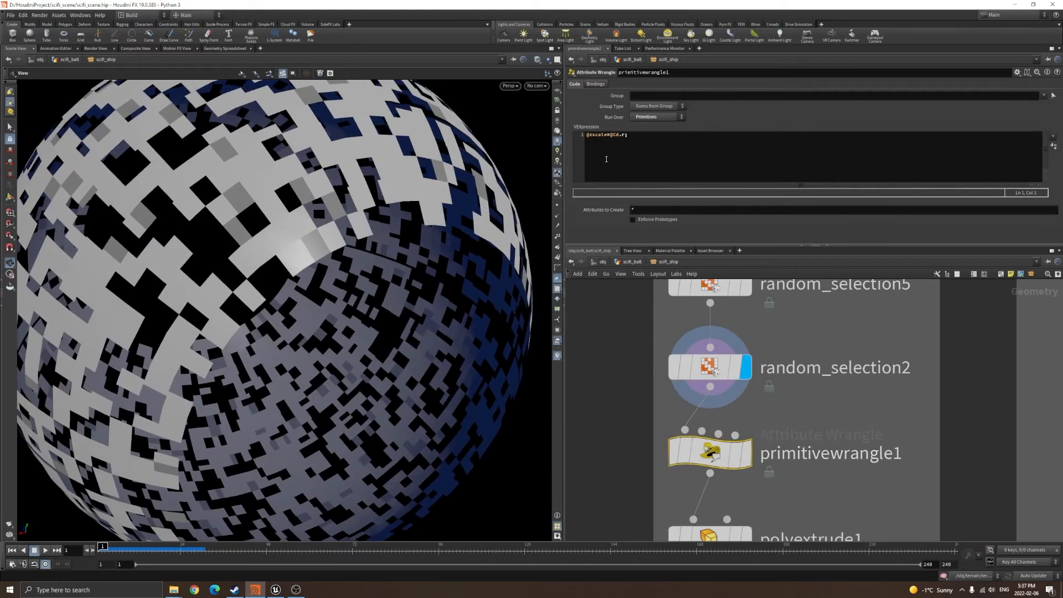
pyautogui.moveTo(780, 501); pyautogui.dragTo(783, 477, button='middle')
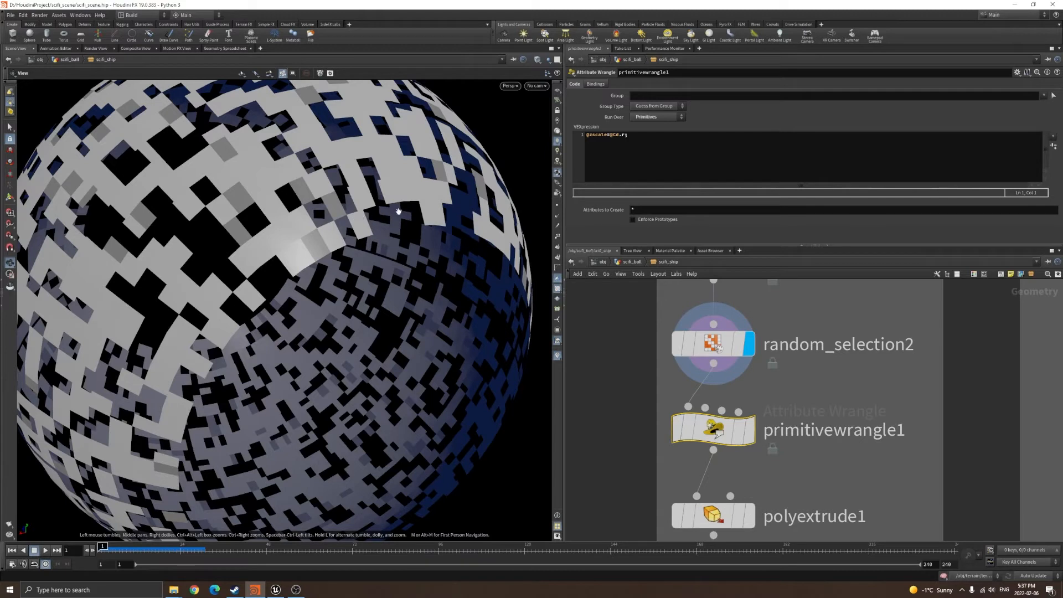
pyautogui.hotkey('alt', 'Tab')
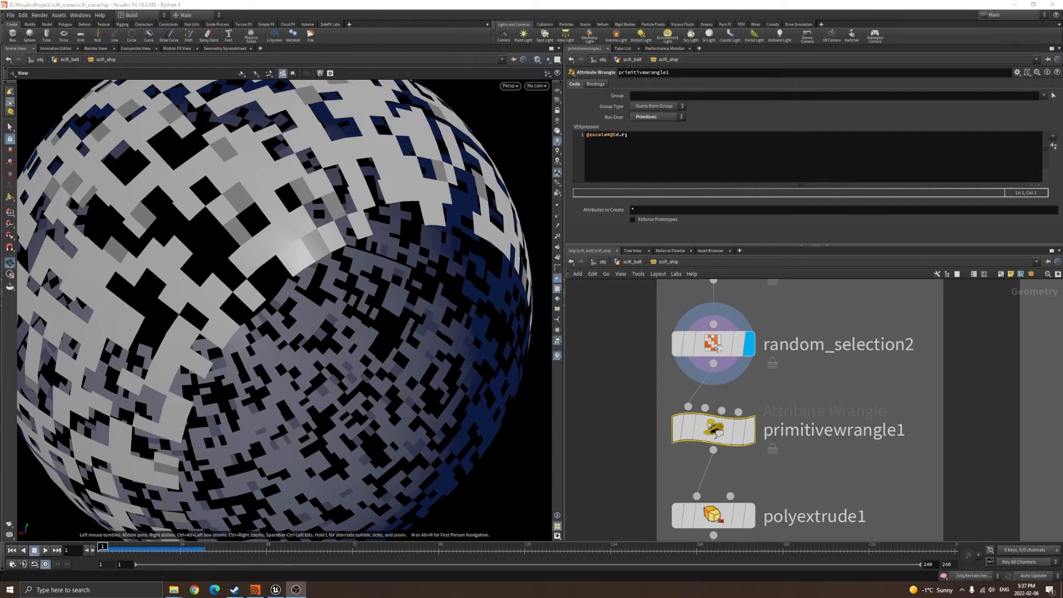
pyautogui.scroll(10, 328, 253)
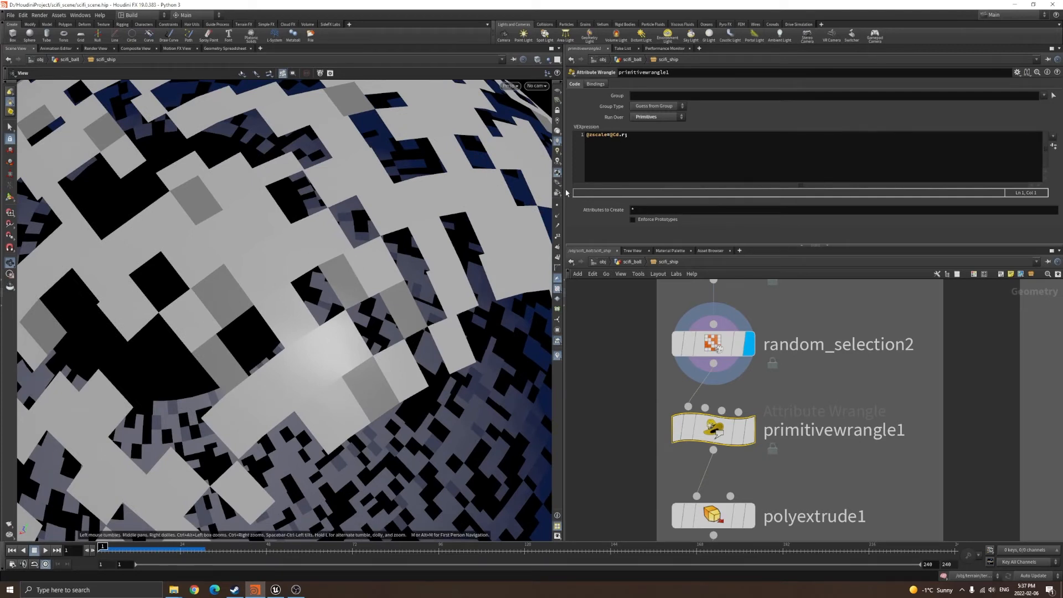
pyautogui.moveTo(607, 136); pyautogui.dragTo(596, 137)
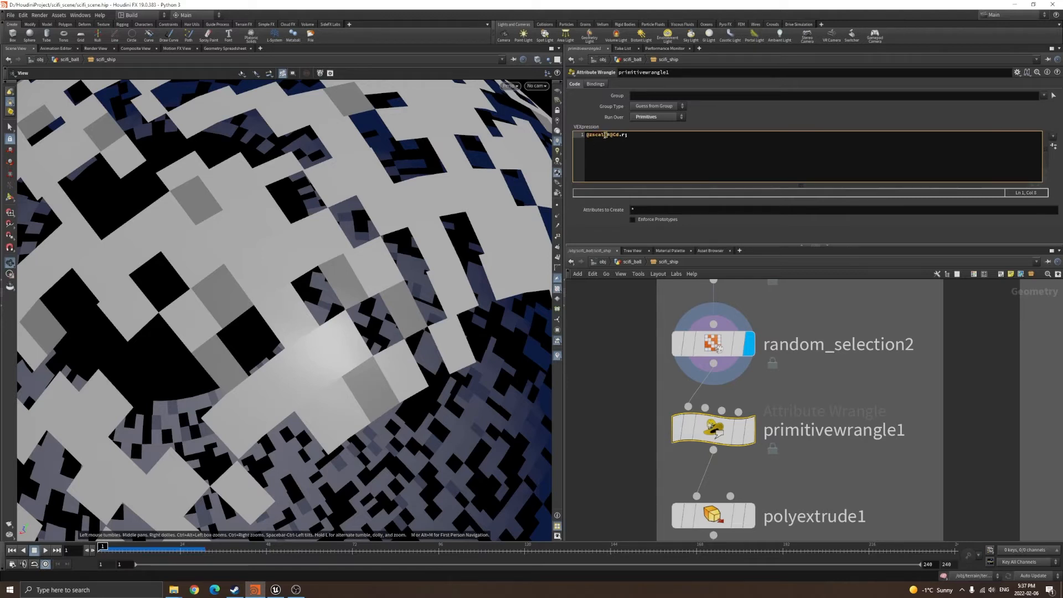
# - Select and display polyextrude1 to examine the extruded panels on the sphere
pyautogui.moveTo(632, 418); pyautogui.dragTo(625, 340, button='middle')
pyautogui.moveTo(597, 401); pyautogui.dragTo(763, 451)
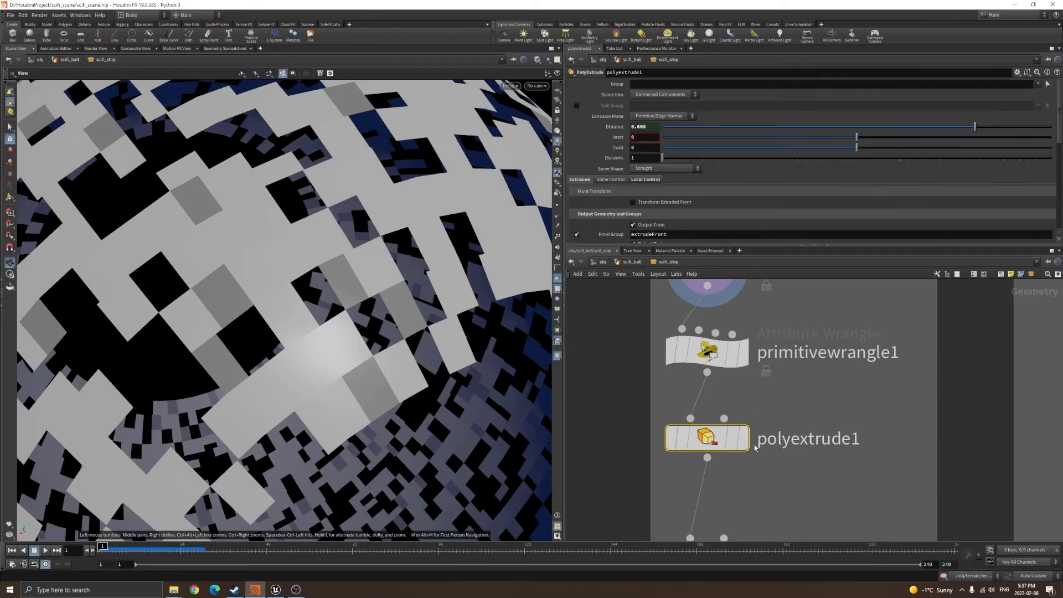
pyautogui.click(740, 443)
pyautogui.moveTo(613, 410); pyautogui.dragTo(787, 460)
pyautogui.moveTo(387, 313); pyautogui.dragTo(605, 211, button='right')
pyautogui.scroll(-6, 775, 427)
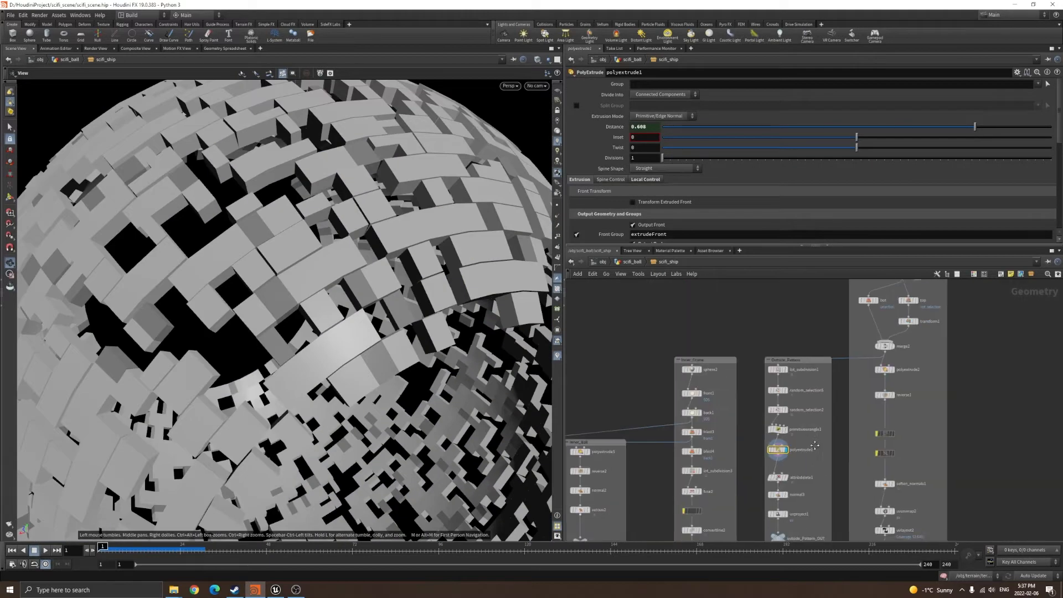
pyautogui.moveTo(853, 436); pyautogui.dragTo(663, 396, button='middle')
pyautogui.press('Tab')
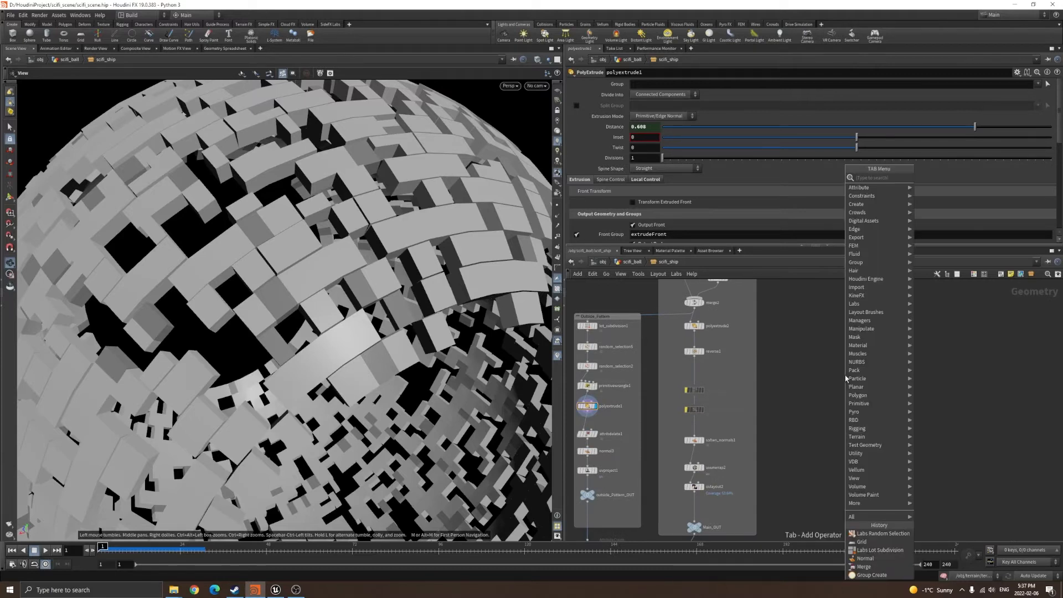
pyautogui.press('Escape')
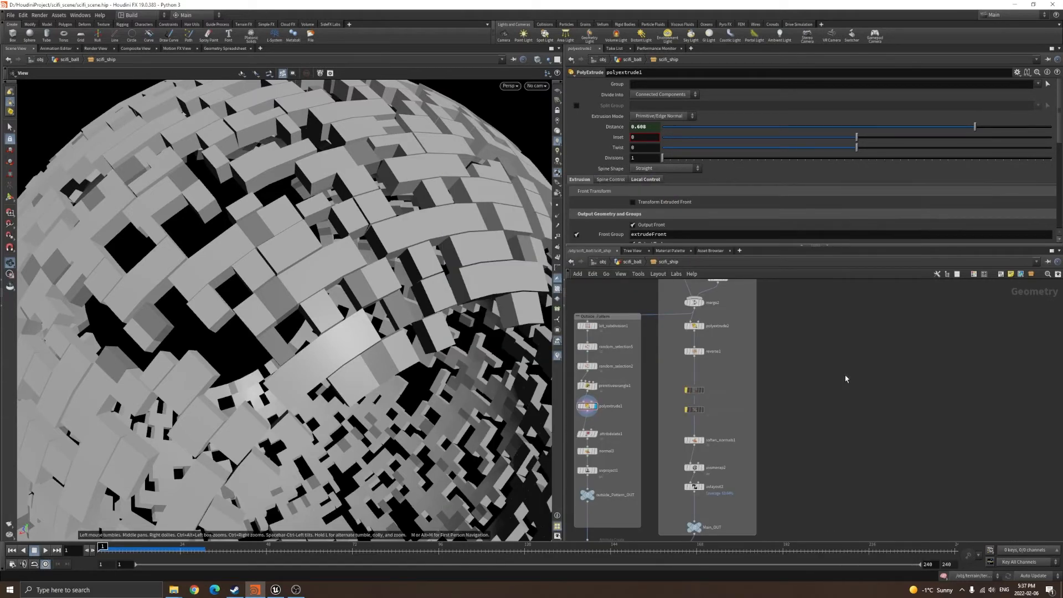
# - Add a Polygon Mesh sphere in the empty network area, display it and show it in wireframe
pyautogui.click(840, 375)
pyautogui.scroll(-3, 287, 335)
pyautogui.scroll(6, 886, 377)
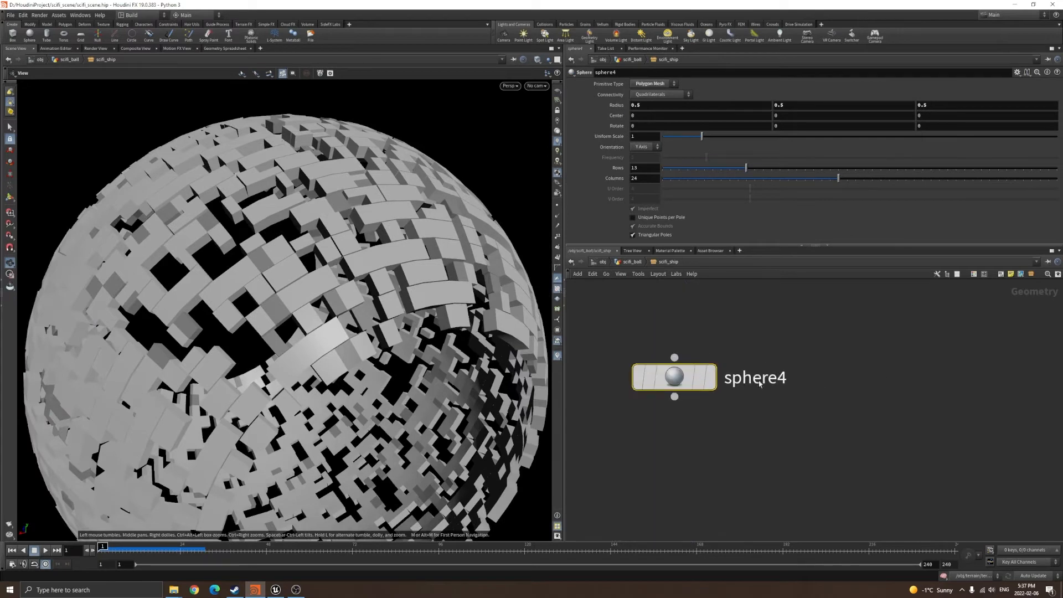
pyautogui.click(711, 379)
pyautogui.hotkey('space', 'g')
pyautogui.moveTo(270, 374); pyautogui.dragTo(331, 415, button='middle')
pyautogui.hotkey('shift', 'w')
pyautogui.moveTo(354, 328); pyautogui.dragTo(354, 275)
# - Add a PolyExtrude node below sphere4, connect it to the sphere and display it
pyautogui.press('Tab')
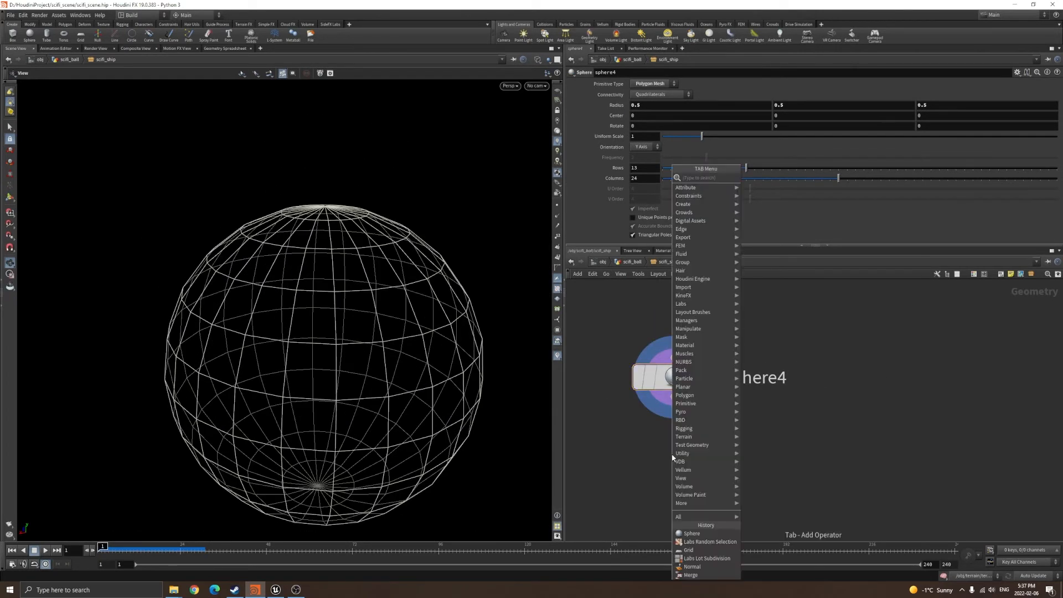
pyautogui.write('exte')
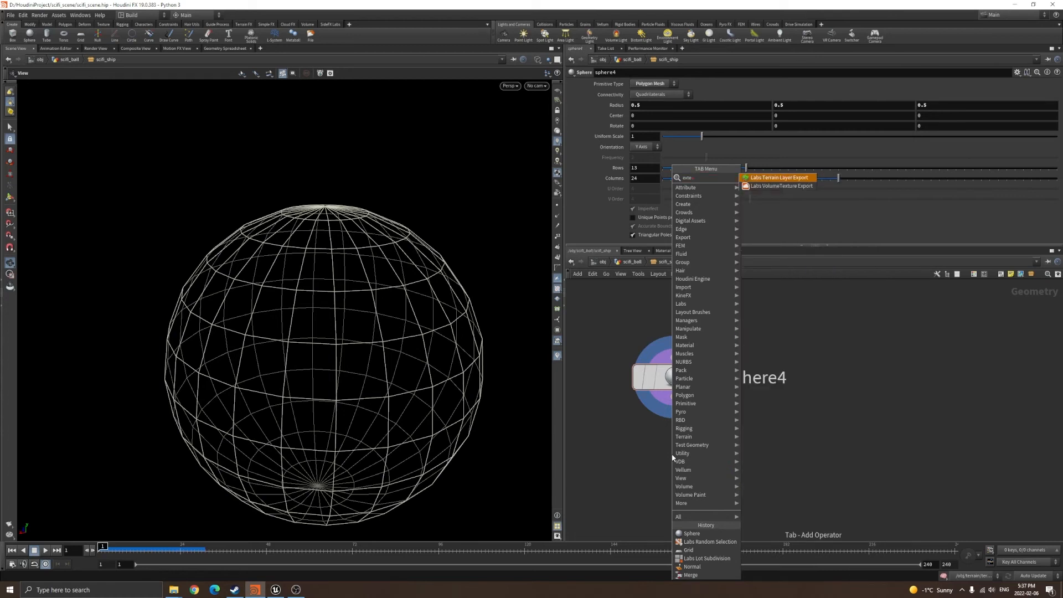
pyautogui.press('BackSpace')
pyautogui.press('BackSpace')
pyautogui.write('trude')
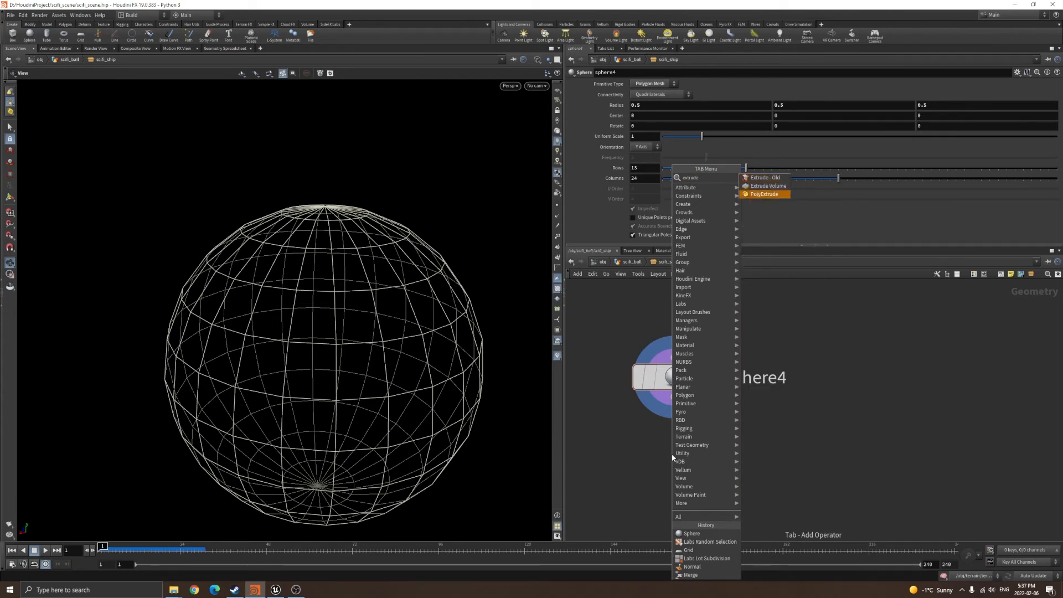
pyautogui.press('Return')
pyautogui.click(674, 492)
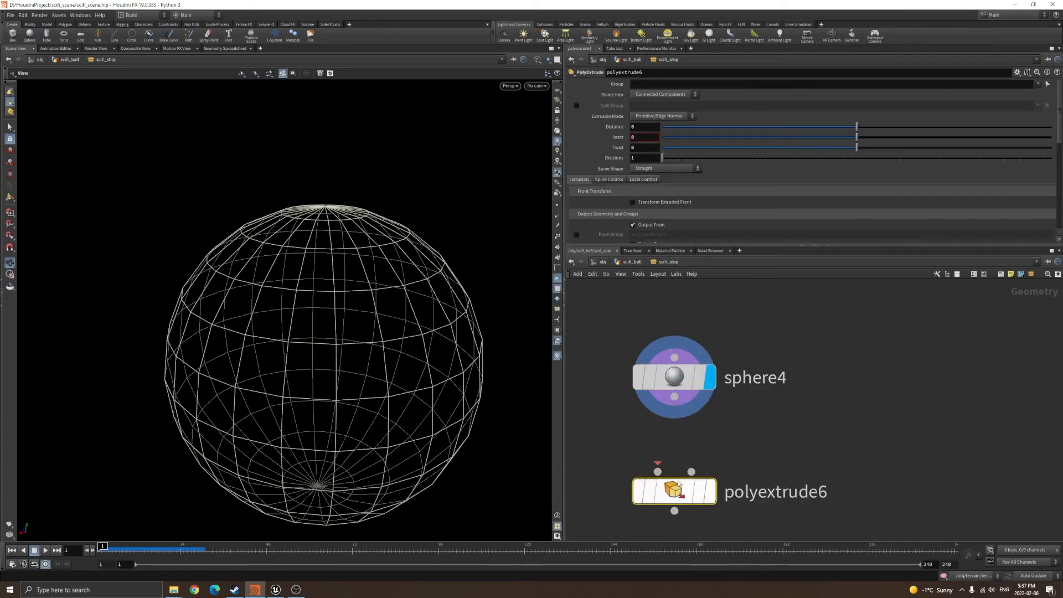
pyautogui.click(711, 493)
# - Set the new PolyExtrude's Distance to about 0.297 and examine the effect on the wireframe sphere
pyautogui.moveTo(857, 127); pyautogui.dragTo(915, 152)
pyautogui.scroll(-3, 412, 298)
pyautogui.moveTo(413, 299); pyautogui.dragTo(543, 230)
pyautogui.moveTo(273, 254); pyautogui.dragTo(361, 245)
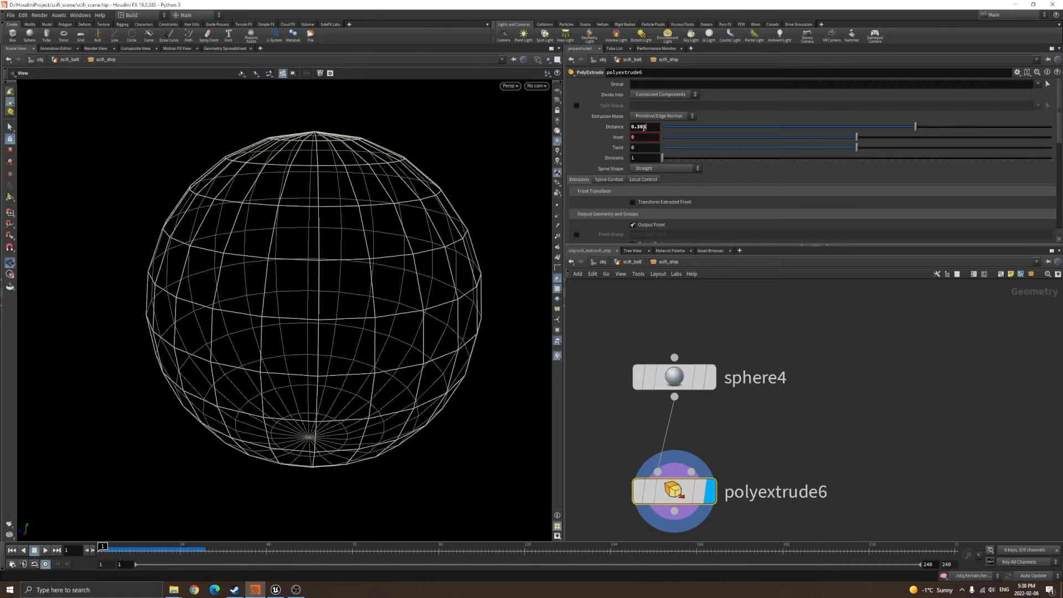
pyautogui.scroll(-2, 332, 290)
pyautogui.moveTo(333, 288); pyautogui.dragTo(374, 311)
pyautogui.moveTo(915, 127)
pyautogui.mouseDown()
pyautogui.moveTo(877, 128)
pyautogui.moveTo(978, 128)
pyautogui.moveTo(716, 133)
pyautogui.moveTo(945, 128)
pyautogui.moveTo(914, 128)
pyautogui.mouseUp()
pyautogui.moveTo(758, 454); pyautogui.dragTo(796, 435, button='middle')
pyautogui.moveTo(712, 474); pyautogui.dragTo(711, 510)
pyautogui.click(785, 437)
# - Return to the Outside_Pattern chain, display random_selection2 in shaded mode and examine the grey-toned faces on the sphere
pyautogui.scroll(-6, 732, 419)
pyautogui.moveTo(580, 406); pyautogui.dragTo(790, 393, button='middle')
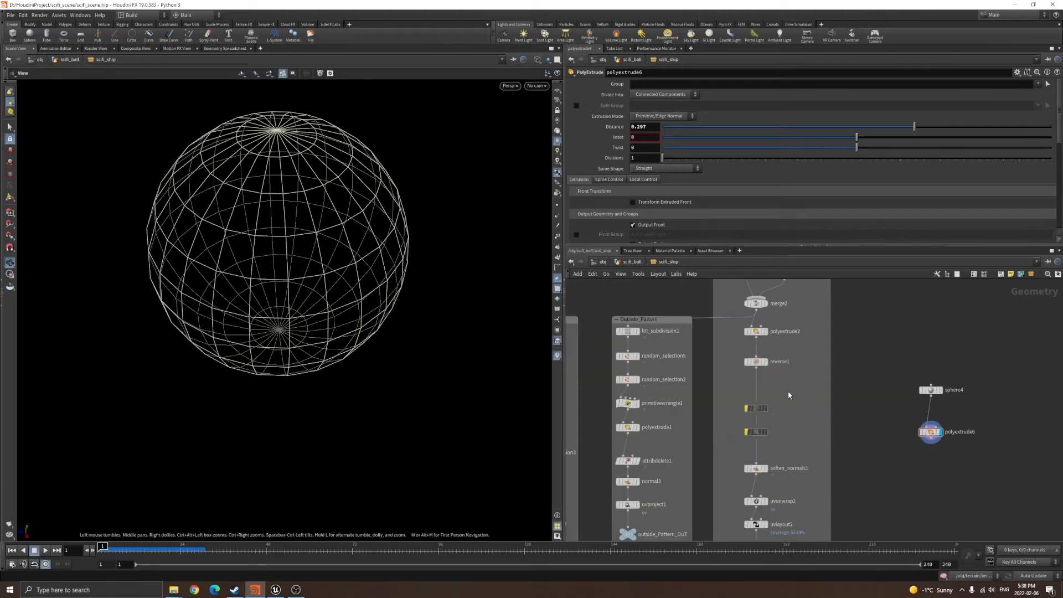
pyautogui.scroll(1, 401, 283)
pyautogui.moveTo(690, 400); pyautogui.dragTo(783, 380, button='middle')
pyautogui.scroll(5, 736, 360)
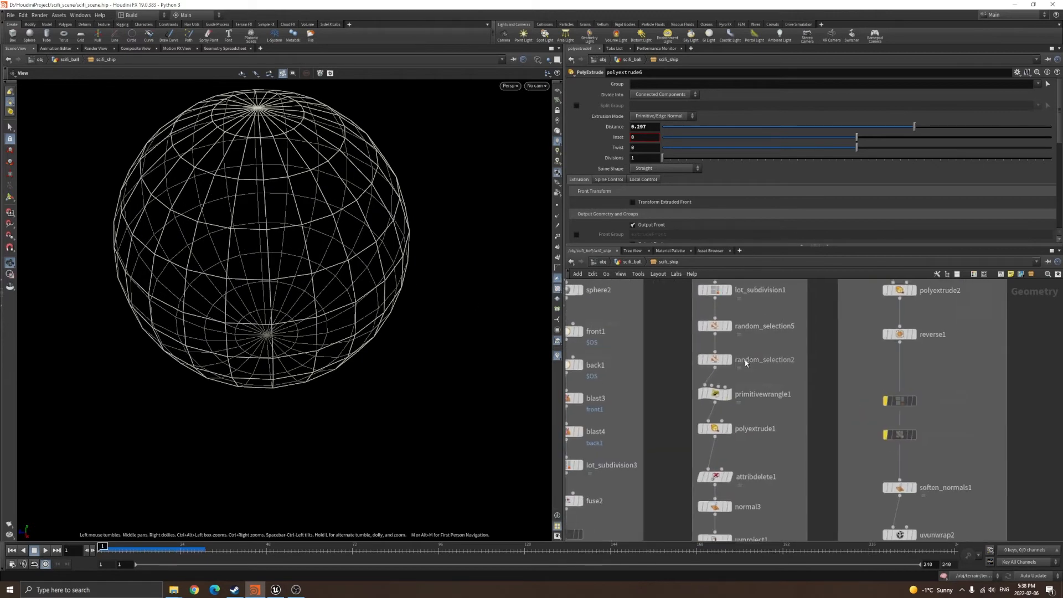
pyautogui.click(723, 360)
pyautogui.press('h')
pyautogui.press('w')
pyautogui.scroll(4, 398, 290)
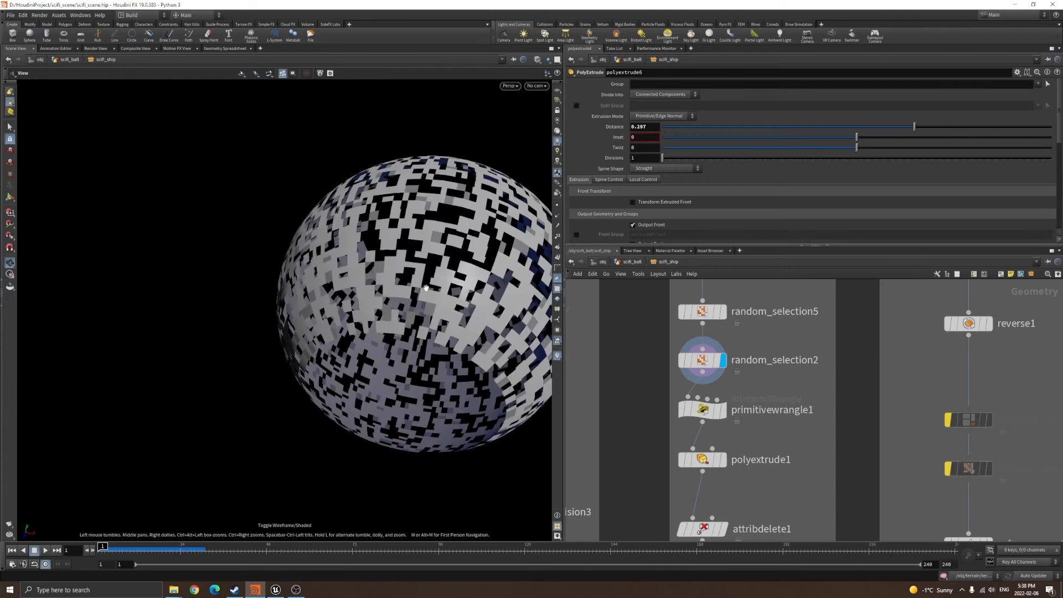
pyautogui.scroll(2, 358, 272)
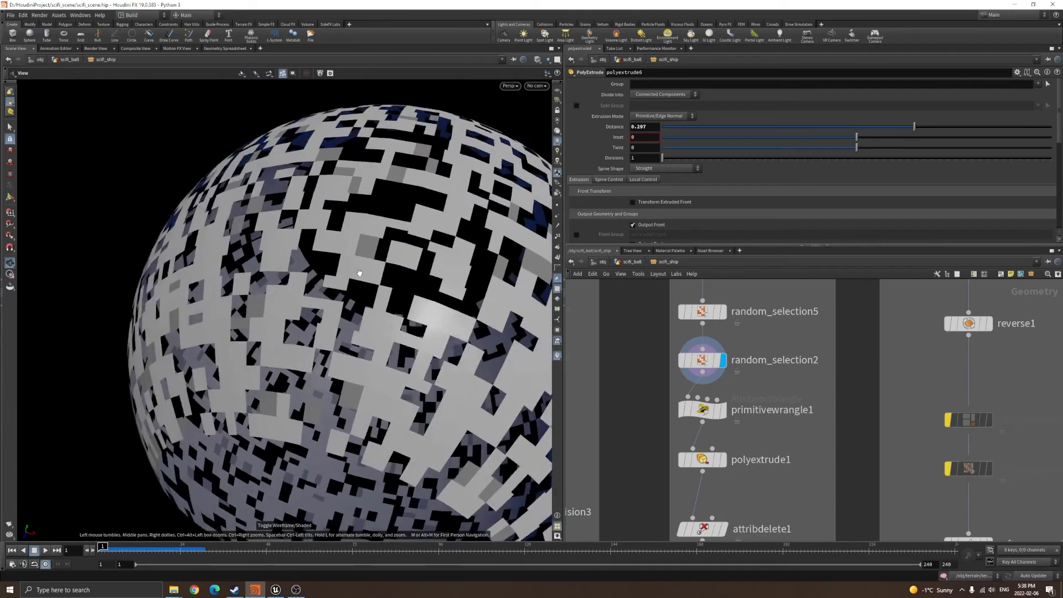
pyautogui.moveTo(380, 247); pyautogui.dragTo(295, 303)
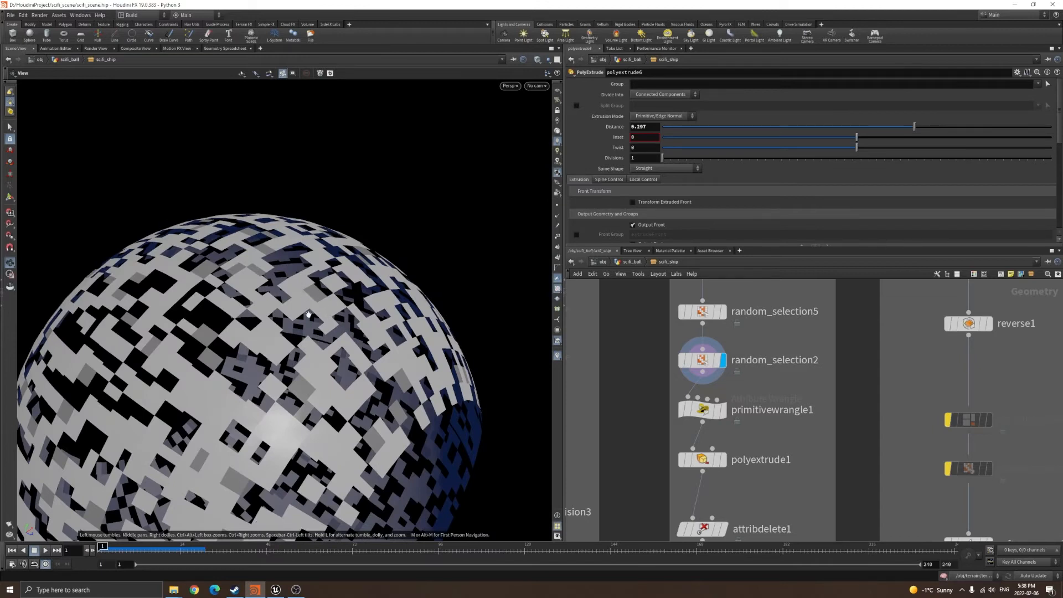
# - Select primitivewrangle1 and examine the Cd colour term in its VEXpression
pyautogui.moveTo(769, 470); pyautogui.dragTo(767, 437, button='middle')
pyautogui.scroll(1, 755, 421)
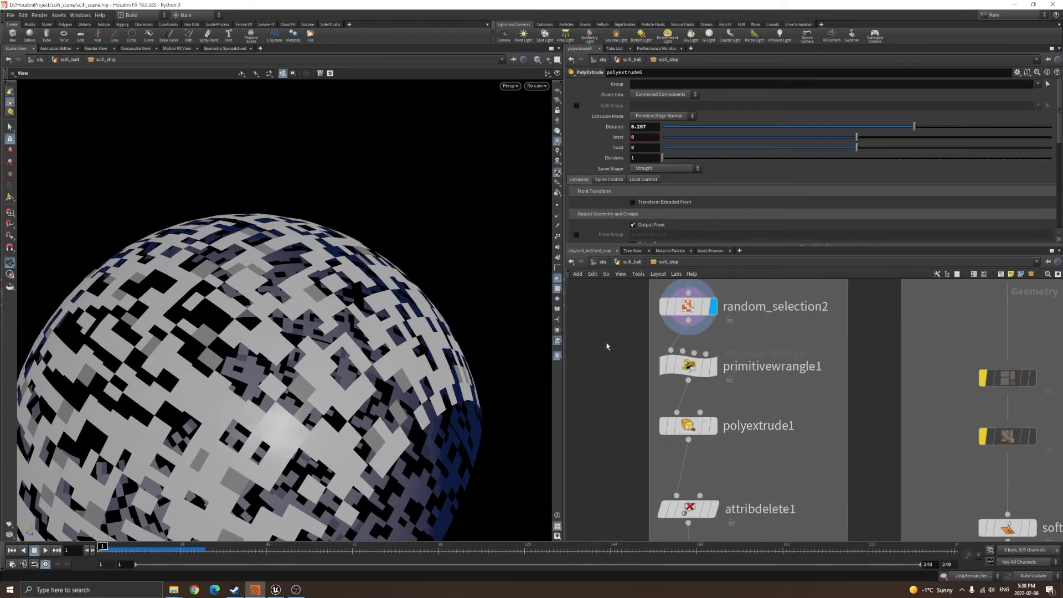
pyautogui.click(684, 365)
pyautogui.click(615, 146)
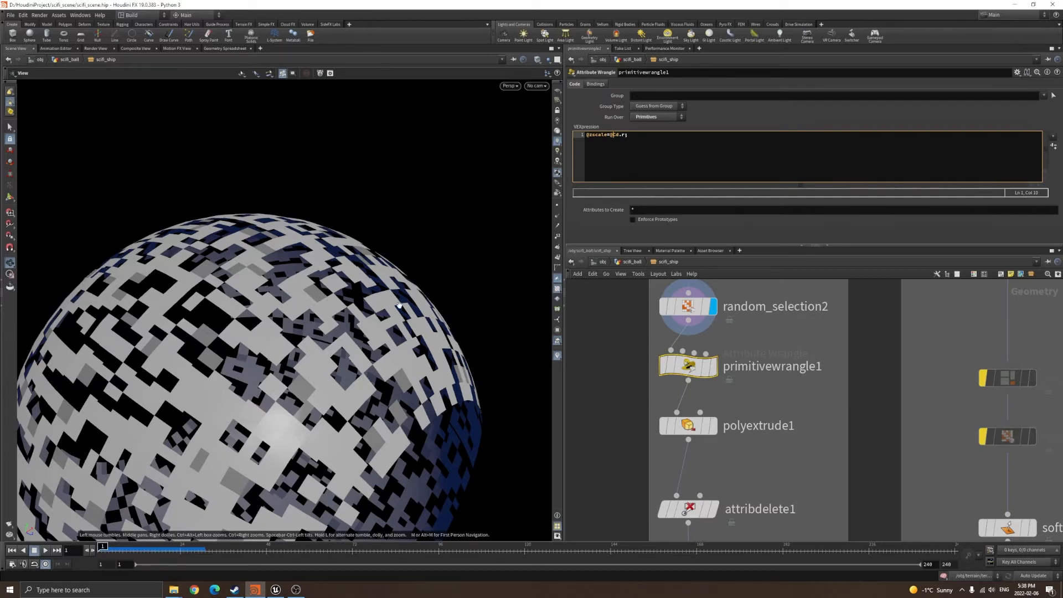
# - Select polyextrude1 and check the channel expression that drives its Distance
pyautogui.click(688, 425)
pyautogui.click(613, 130)
pyautogui.click(614, 130)
pyautogui.click(613, 130)
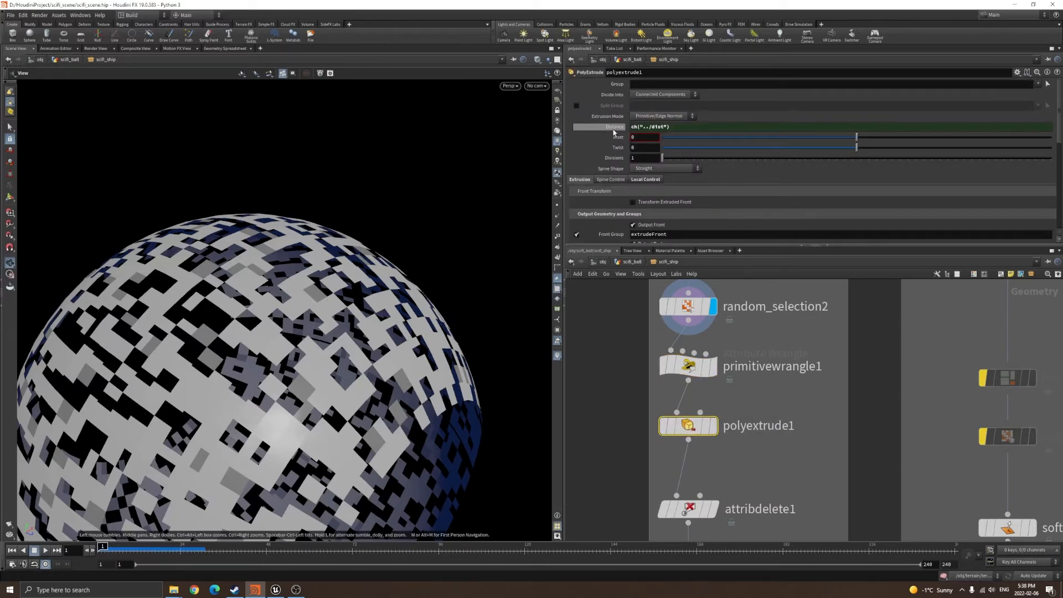
pyautogui.click(613, 131)
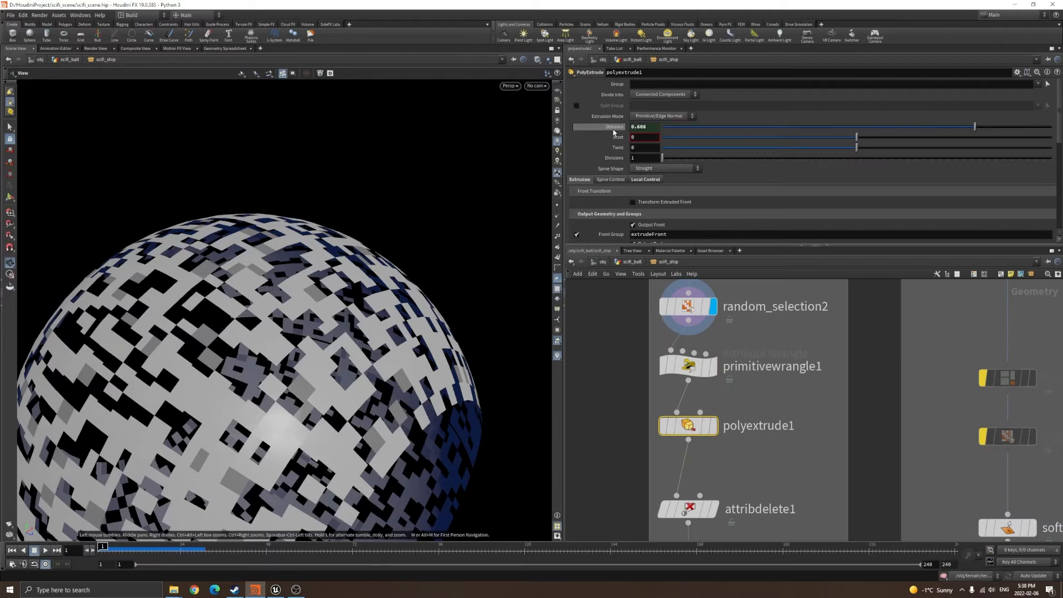
pyautogui.click(612, 127)
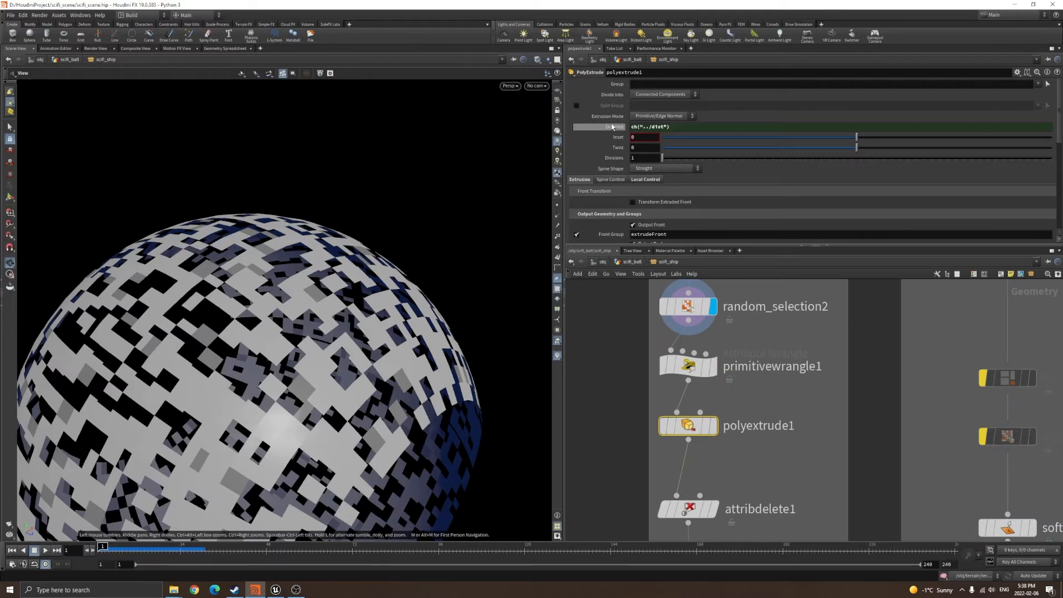
pyautogui.click(612, 127)
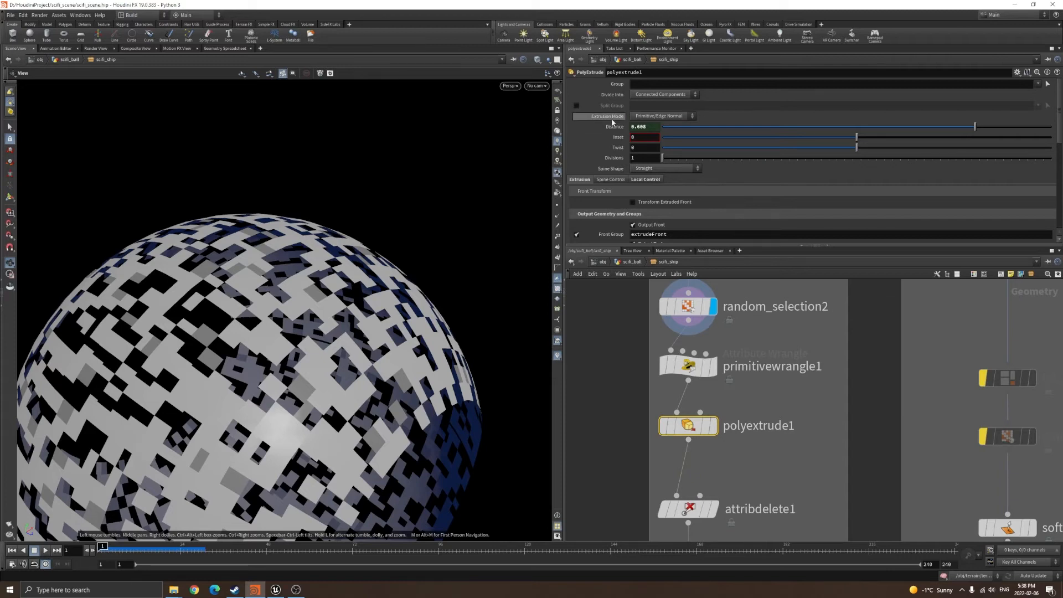
# - Open polyextrude1's local control settings and examine how its Distance Scale attribute relates to the face colours
pyautogui.click(656, 180)
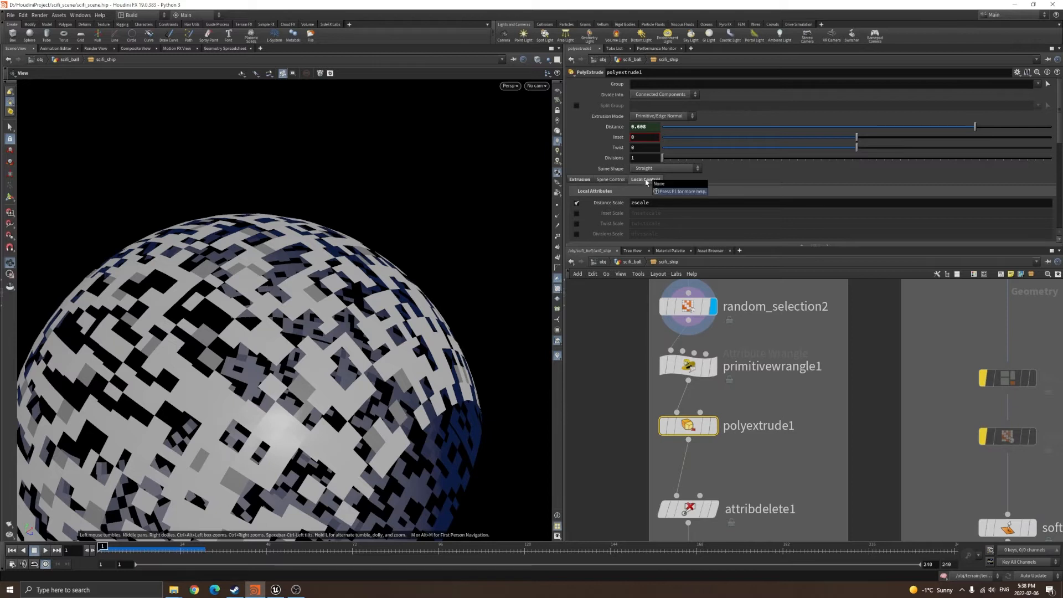
pyautogui.click(576, 203)
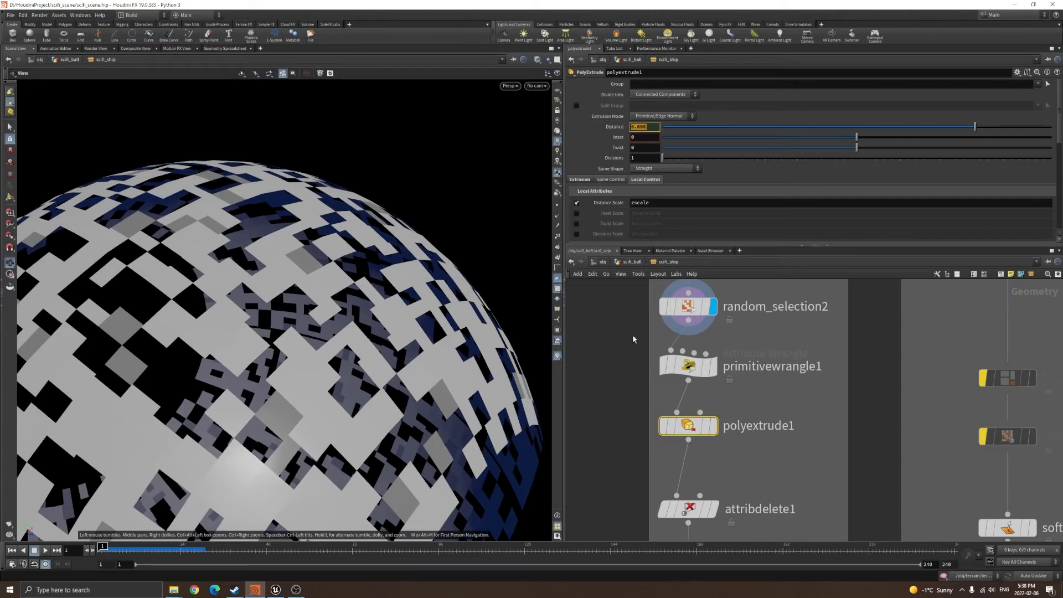
pyautogui.click(633, 203)
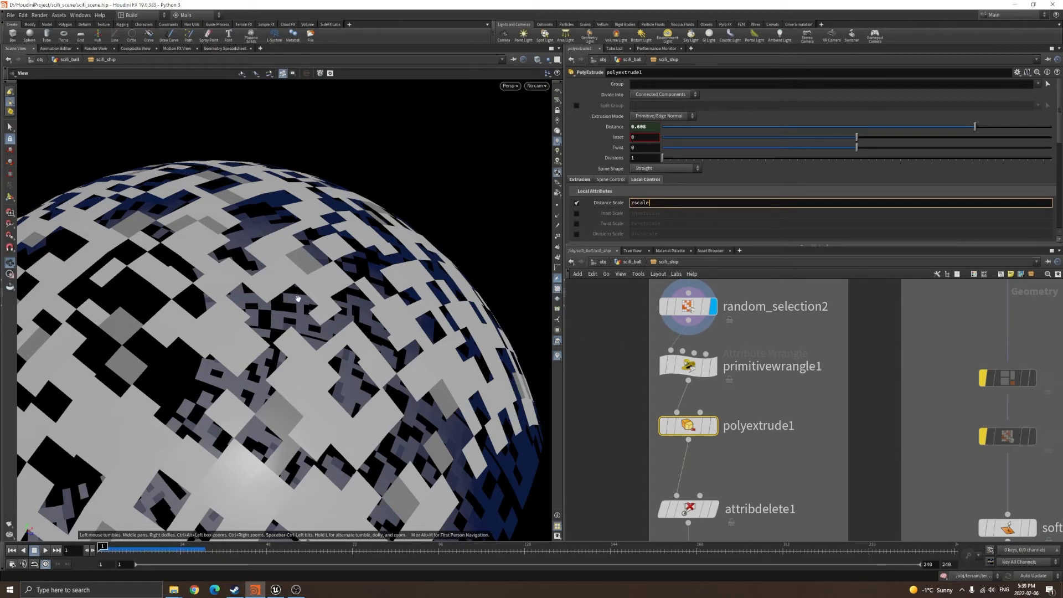
pyautogui.moveTo(297, 299); pyautogui.dragTo(275, 294)
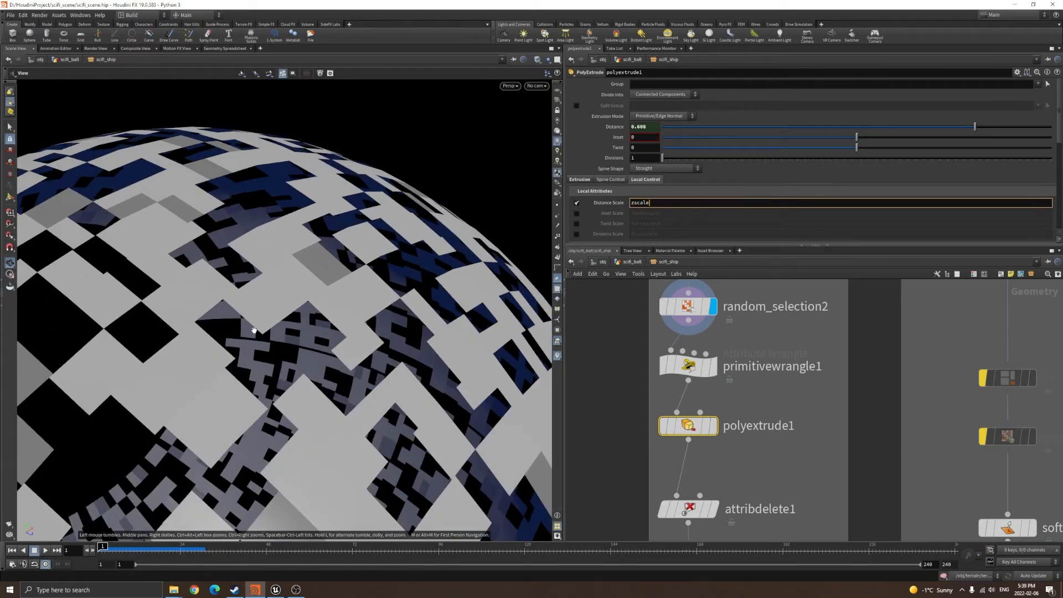
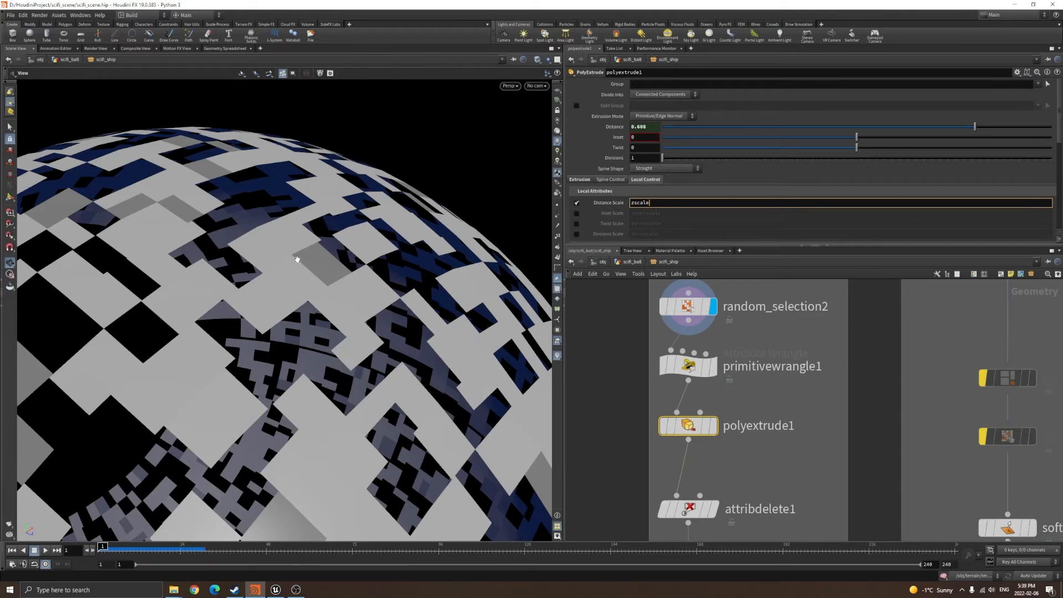
# - Compare the attribute name written in primitivewrangle1's VEXpression with the Distance Scale attribute of polyextrude1
pyautogui.moveTo(595, 352); pyautogui.dragTo(754, 378)
pyautogui.moveTo(611, 135); pyautogui.dragTo(626, 135)
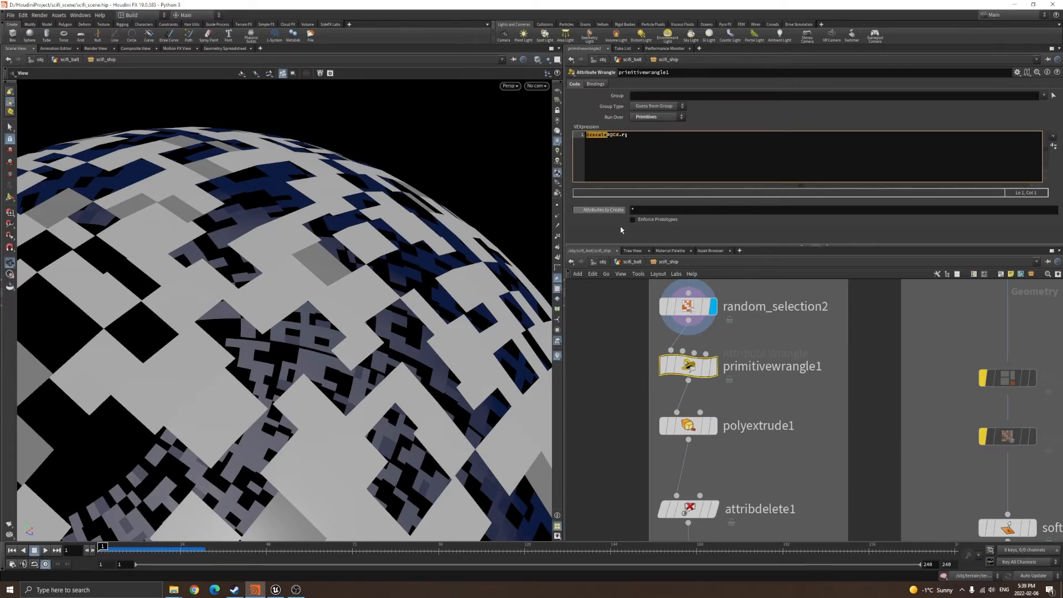
pyautogui.moveTo(630, 405); pyautogui.dragTo(689, 446)
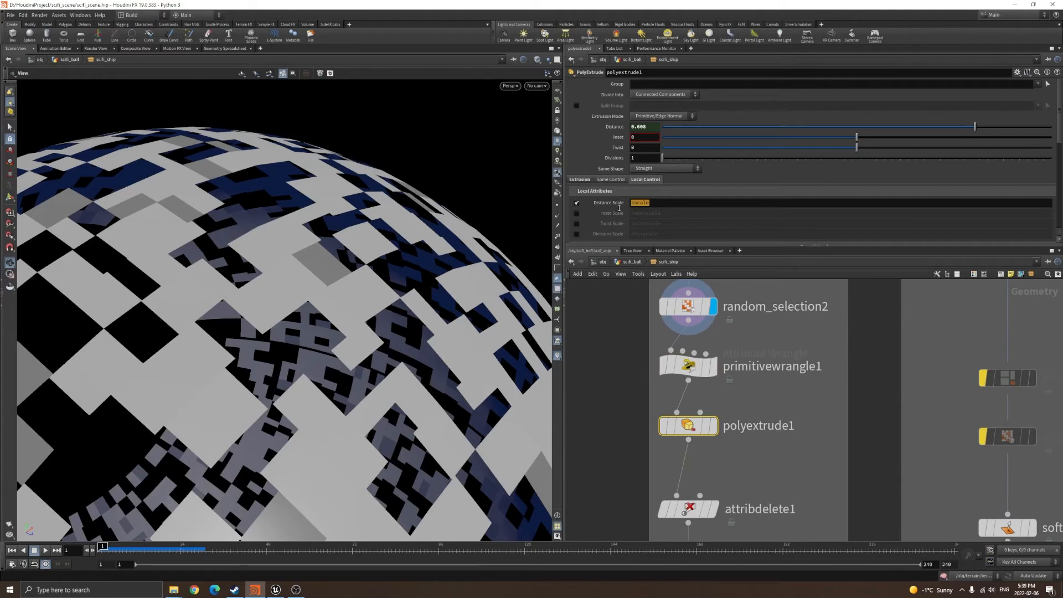
pyautogui.click(686, 202)
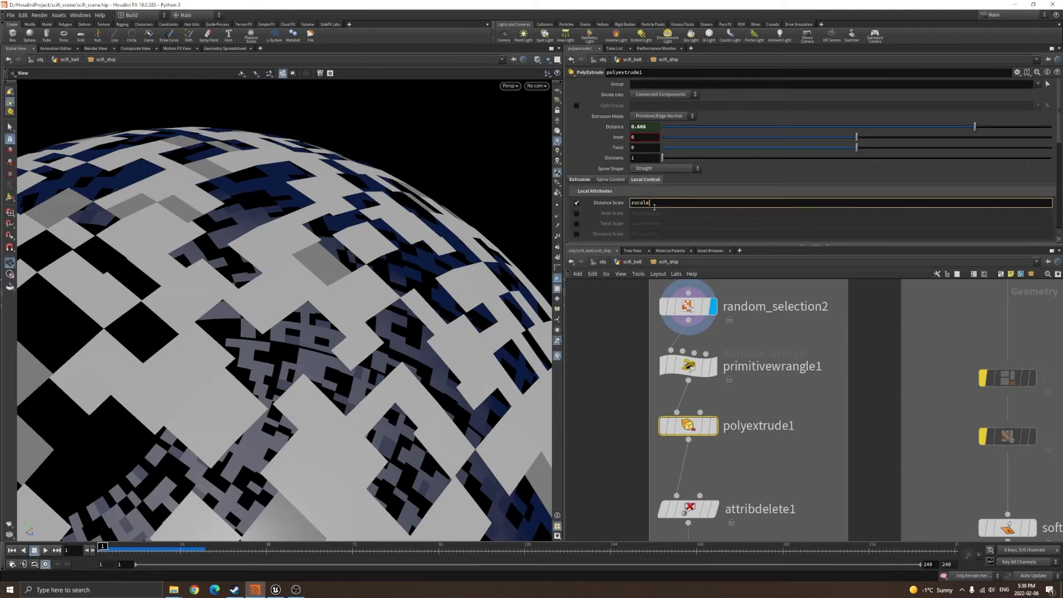
pyautogui.click(644, 181)
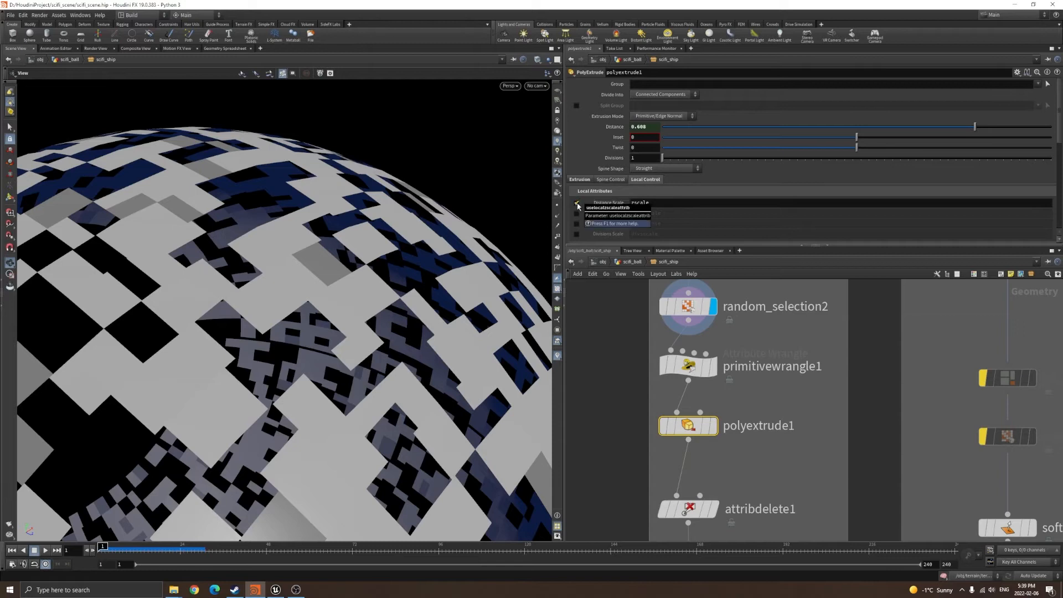
pyautogui.scroll(-5, 589, 202)
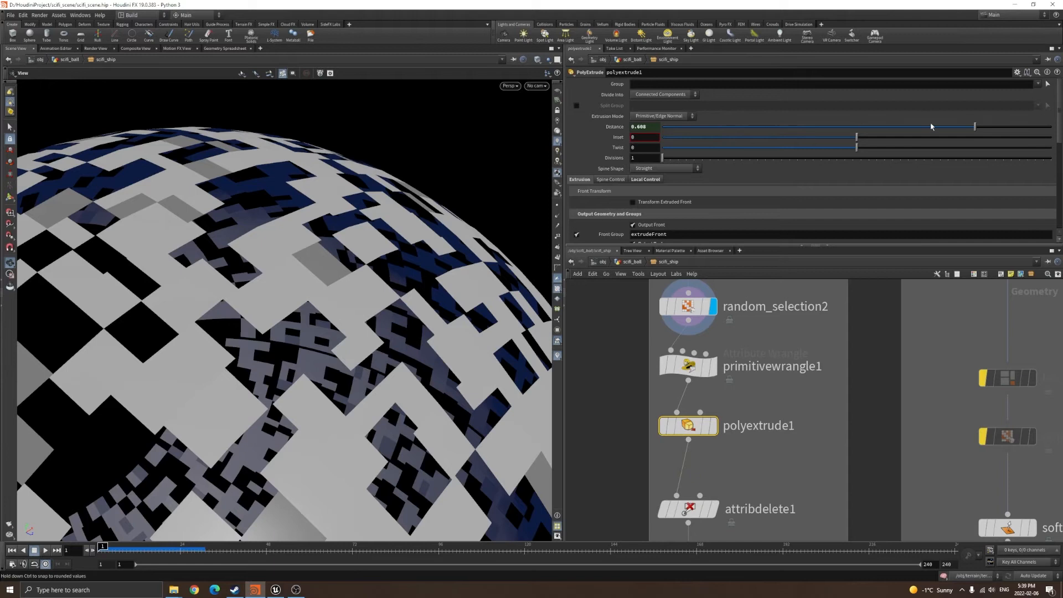
# - Display polyextrude1 and lower its Distance to 0.177
pyautogui.click(713, 426)
pyautogui.moveTo(395, 348); pyautogui.dragTo(365, 277)
pyautogui.moveTo(365, 277); pyautogui.dragTo(386, 288, button='right')
pyautogui.moveTo(966, 129); pyautogui.dragTo(974, 152)
# - Try a higher Distance on polyextrude1, undo the change and examine the extruded panels
pyautogui.moveTo(891, 128); pyautogui.dragTo(1025, 138)
pyautogui.hotkey('ctrl', 'z')
pyautogui.hotkey('ctrl', 'z')
pyautogui.moveTo(506, 294); pyautogui.dragTo(341, 352)
pyautogui.scroll(6, 340, 352)
pyautogui.scroll(-10, 340, 352)
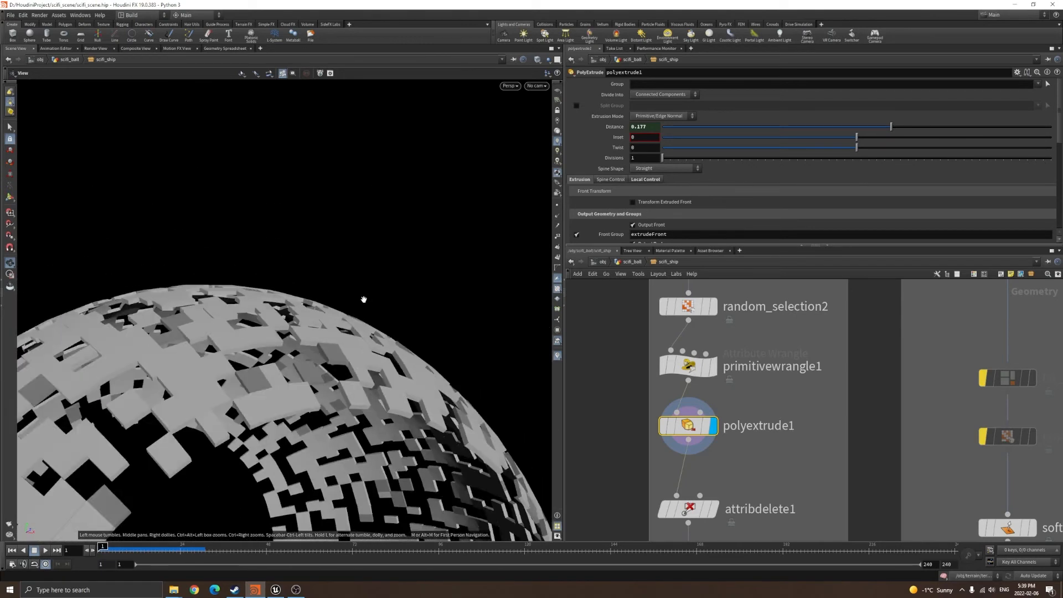
pyautogui.moveTo(398, 262); pyautogui.dragTo(381, 267, button='middle')
# - Select and display attribdelete1, and examine its Cd attribute removal and the uncoloured panels on the sphere
pyautogui.moveTo(730, 498); pyautogui.dragTo(724, 415, button='middle')
pyautogui.moveTo(636, 402); pyautogui.dragTo(677, 434)
pyautogui.moveTo(716, 429)
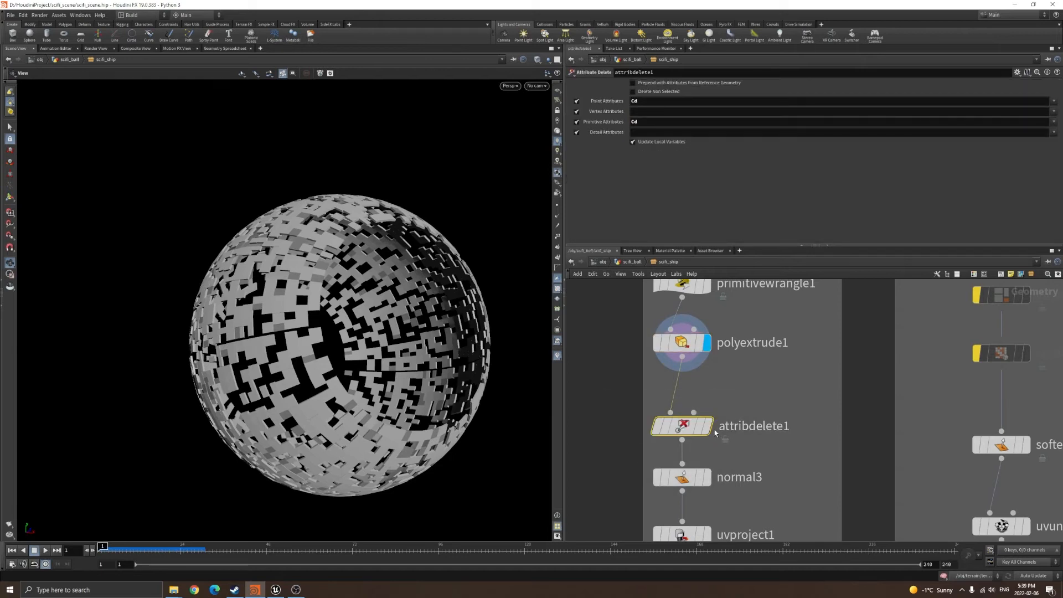
pyautogui.click(715, 458)
pyautogui.scroll(3, 289, 269)
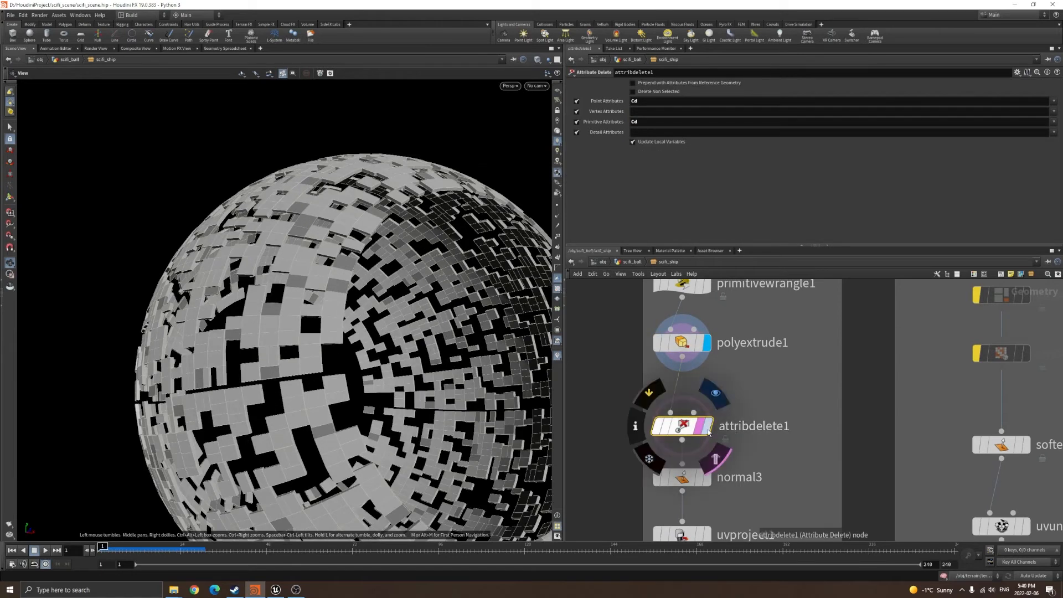
pyautogui.click(702, 431)
pyautogui.scroll(6, 304, 318)
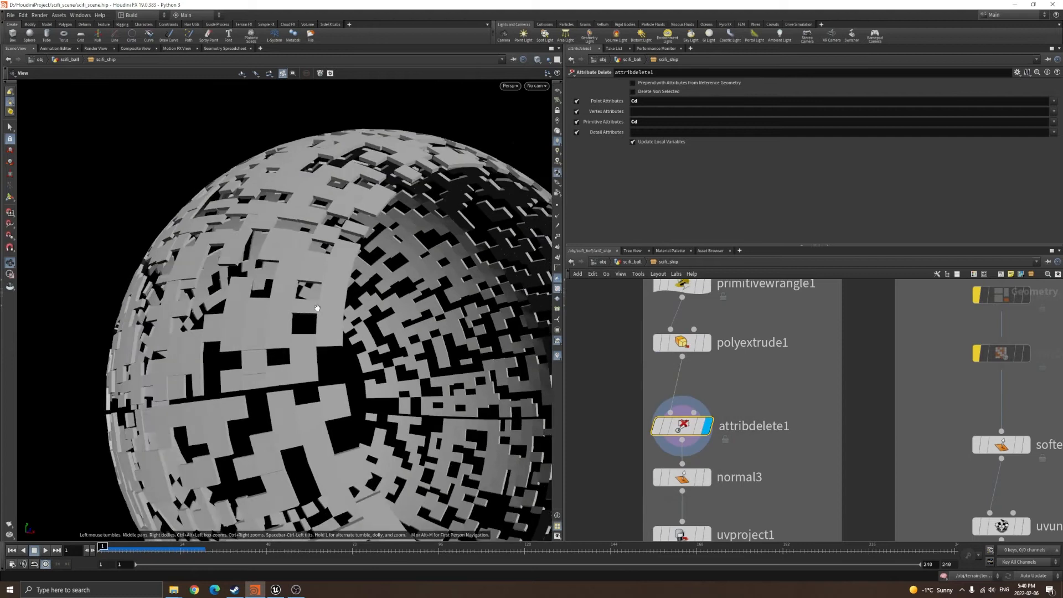
pyautogui.scroll(-6, 252, 316)
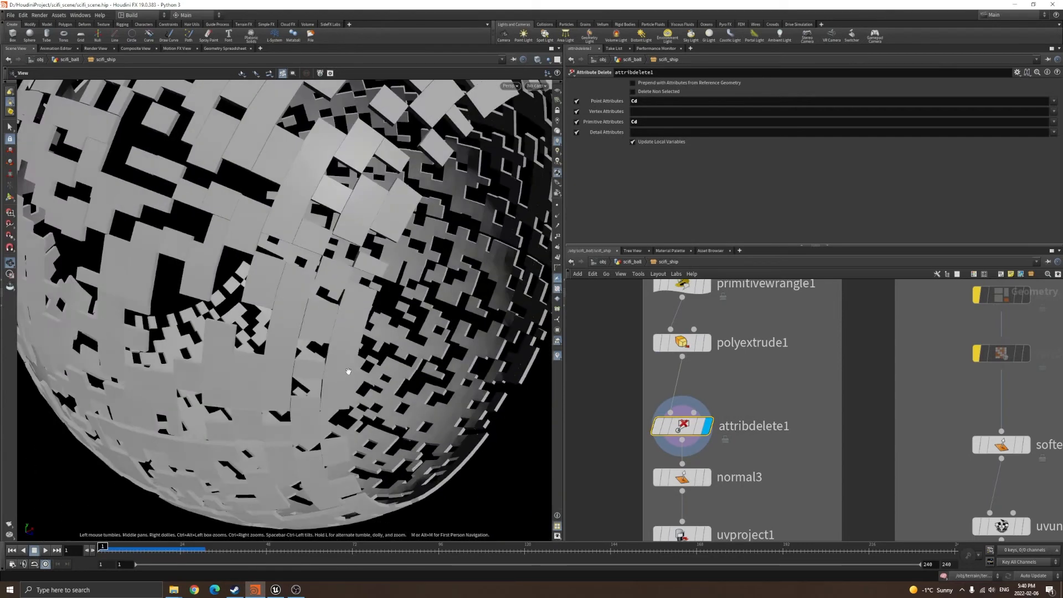
# - Display normal3 followed by uvproject1, and examine the polar UV projection on the panels up to the outside_Pattern_OUT node
pyautogui.moveTo(792, 470); pyautogui.dragTo(792, 387, button='middle')
pyautogui.click(706, 398)
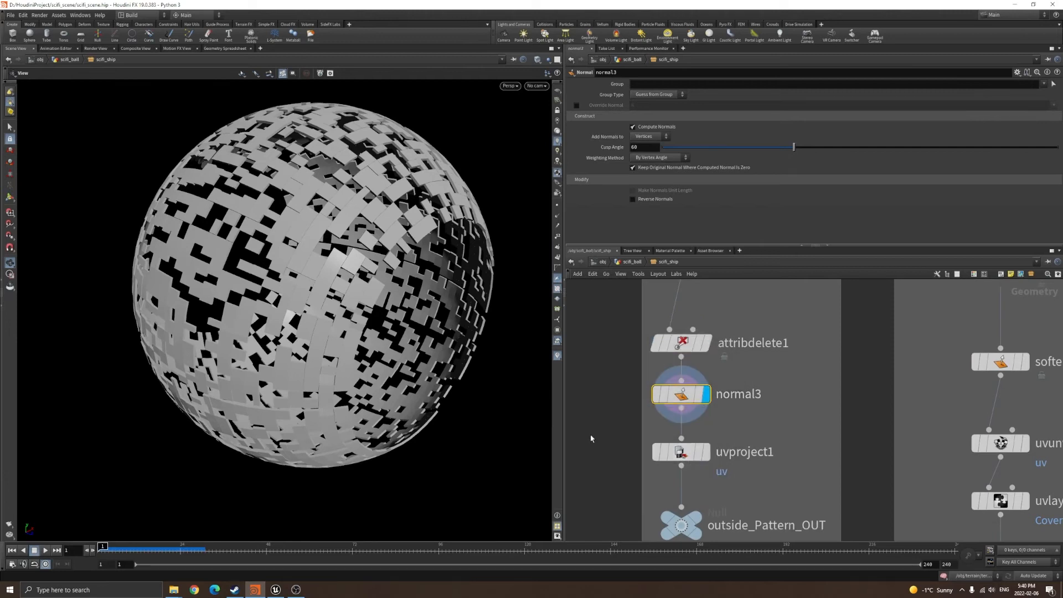
pyautogui.click(693, 453)
pyautogui.click(706, 452)
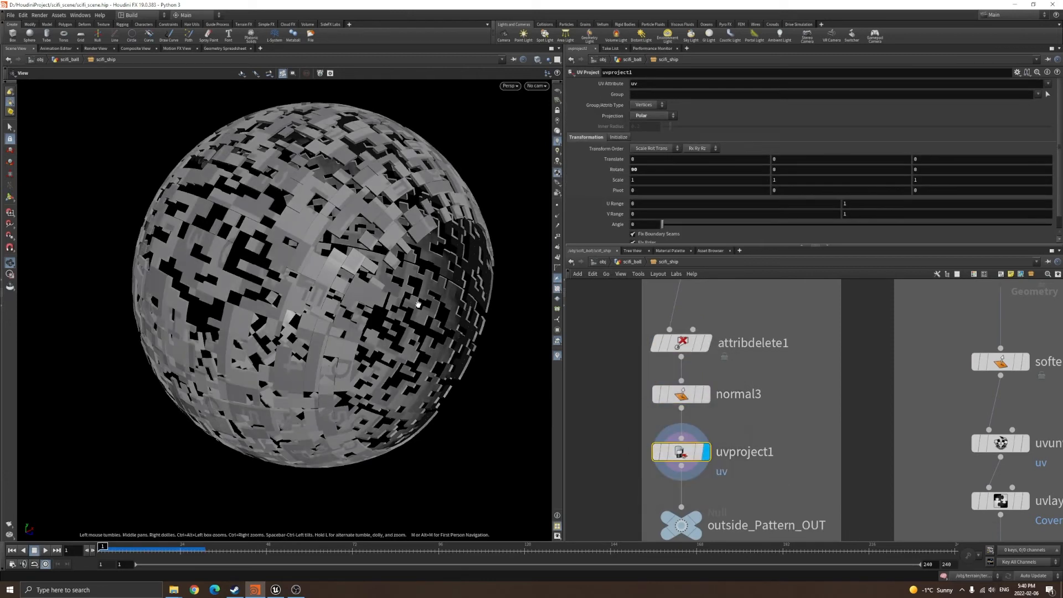
pyautogui.scroll(5, 326, 196)
pyautogui.moveTo(326, 196); pyautogui.dragTo(331, 217)
pyautogui.moveTo(770, 458); pyautogui.dragTo(793, 413, button='middle')
pyautogui.scroll(-5, 787, 380)
pyautogui.scroll(5, 769, 415)
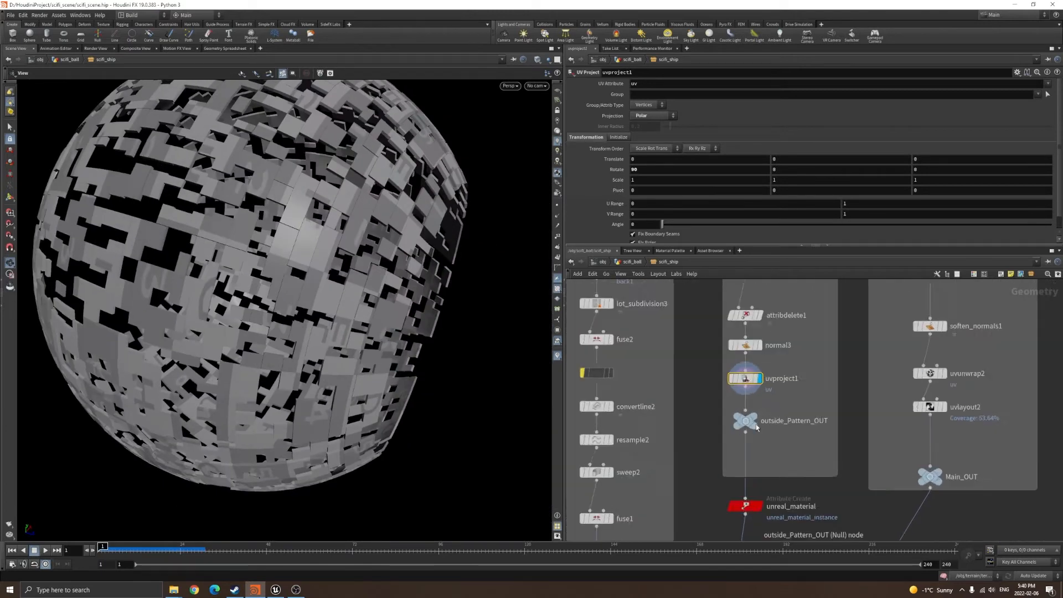
# - Display outside_Pattern_OUT, merge it with Main_OUT in a new Merge node and view the combined geometry
pyautogui.click(750, 417)
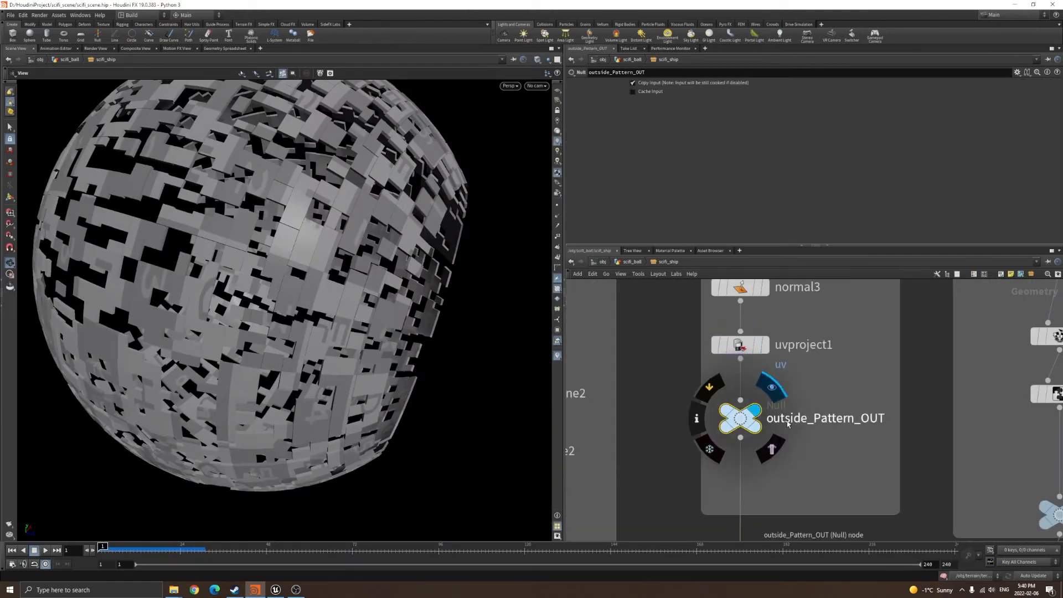
pyautogui.scroll(-5, 750, 416)
pyautogui.press('Tab')
pyautogui.press('Escape')
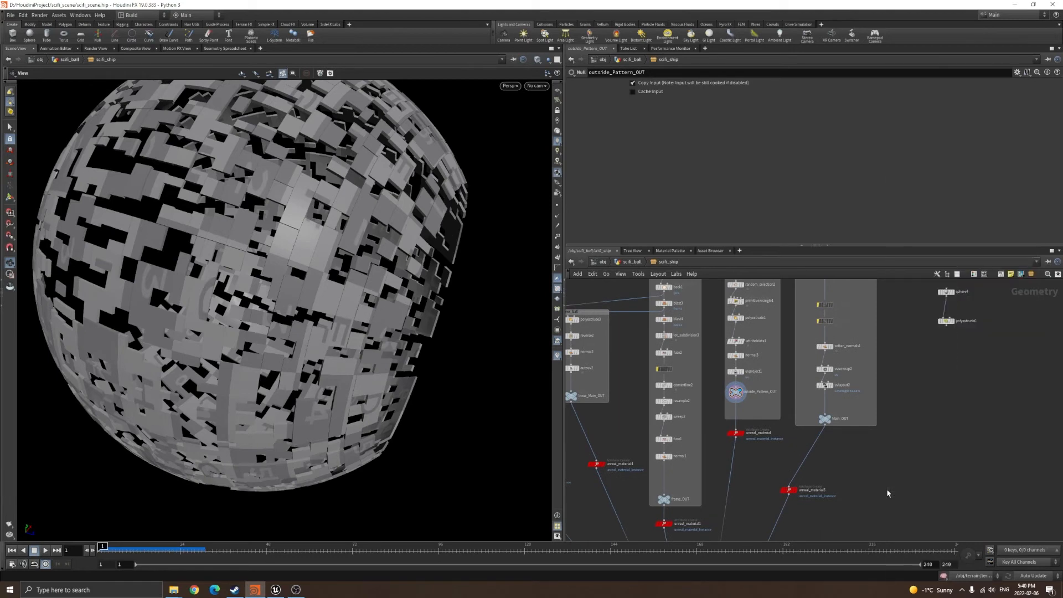
pyautogui.click(837, 452)
pyautogui.scroll(5, 687, 387)
pyautogui.moveTo(585, 317); pyautogui.dragTo(838, 445)
pyautogui.moveTo(807, 384); pyautogui.dragTo(838, 444)
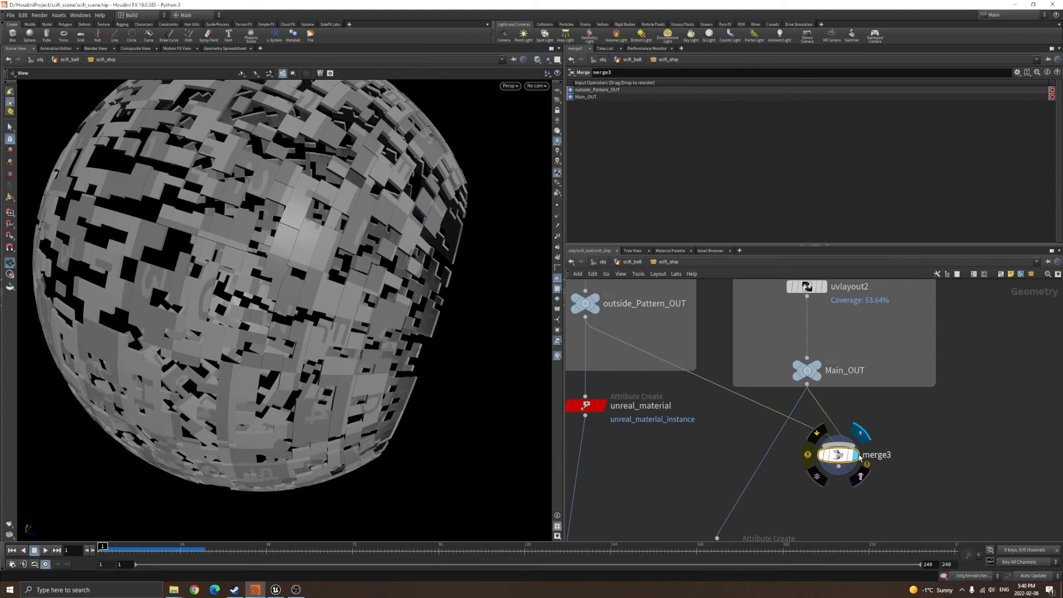
pyautogui.click(858, 455)
pyautogui.moveTo(360, 226); pyautogui.dragTo(398, 274)
# - Delete the trial Merge node below Main_OUT
pyautogui.moveTo(912, 505); pyautogui.dragTo(811, 429)
pyautogui.press('Delete')
pyautogui.scroll(-2, 797, 388)
pyautogui.scroll(2, 652, 390)
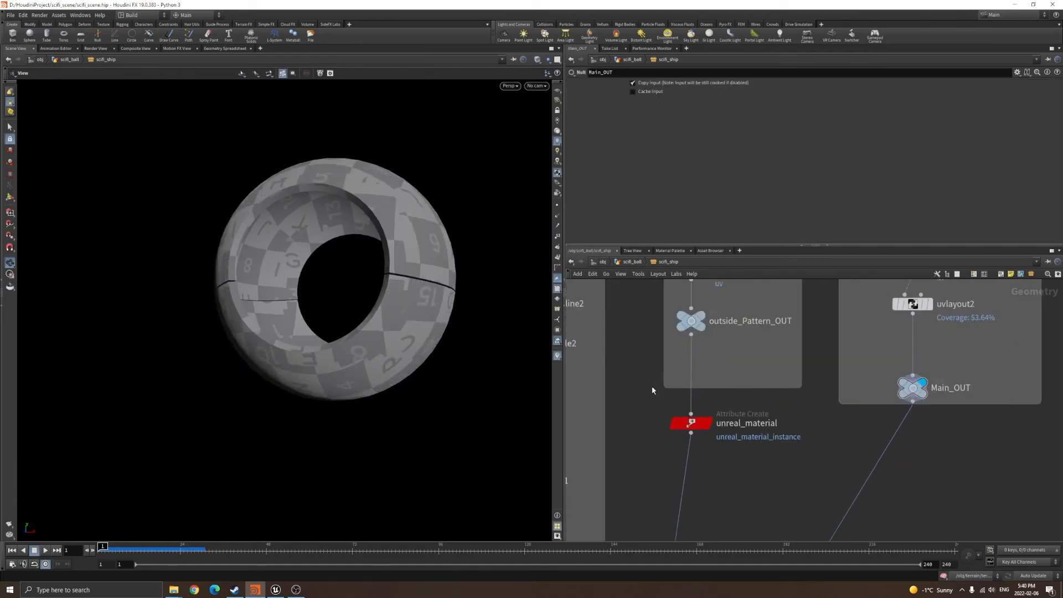
# - Select the unreal_material node below outside_Pattern_OUT and examine its unreal_material_instance attribute and material path
pyautogui.click(691, 423)
pyautogui.scroll(-2, 769, 443)
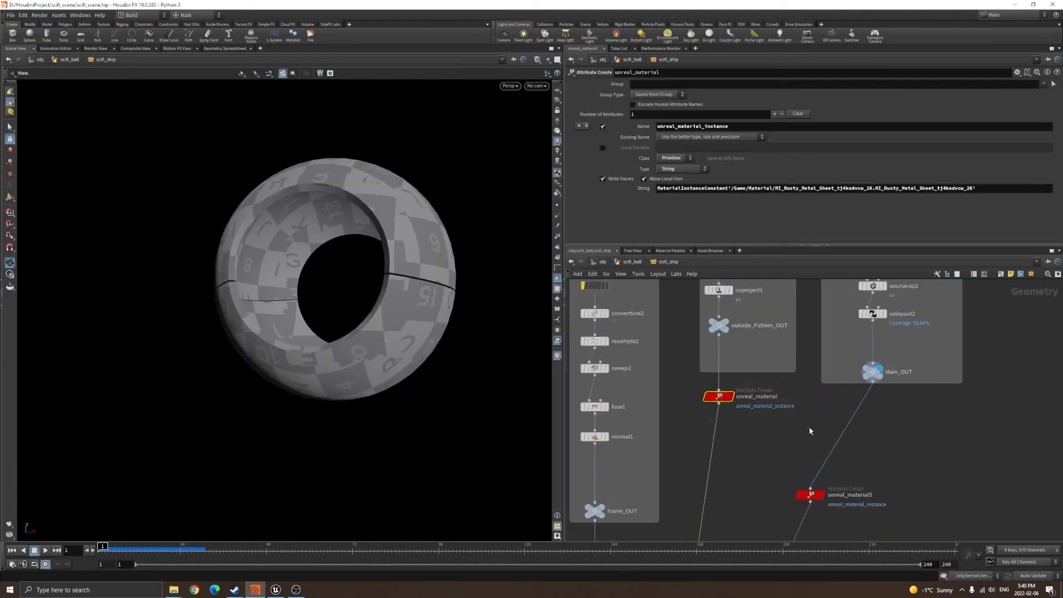
pyautogui.scroll(2, 780, 424)
# - Add an Unreal Material node and place it unconnected below the existing unreal_material node
pyautogui.press('Tab')
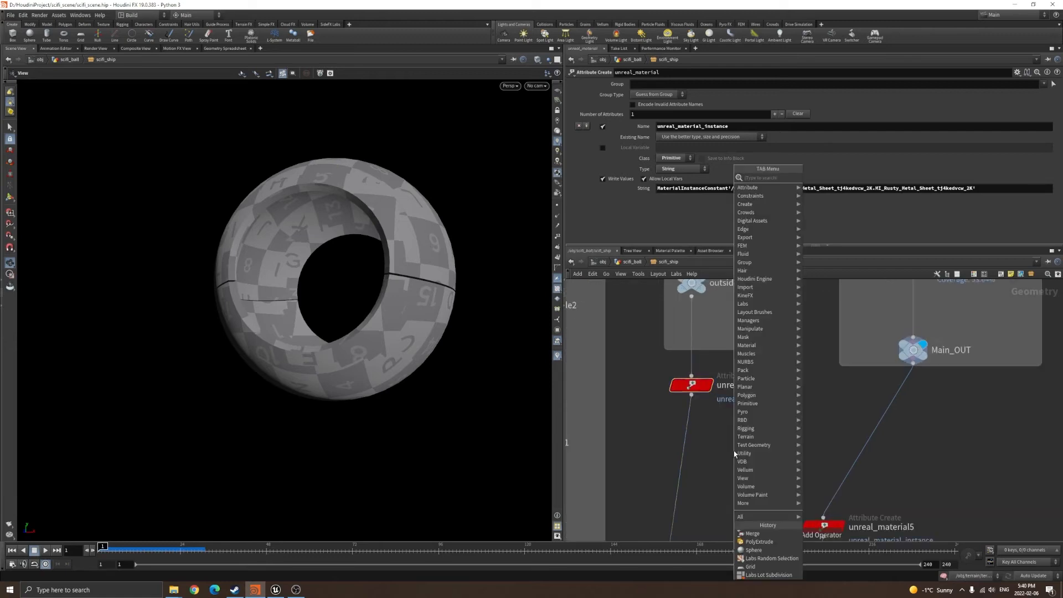
pyautogui.write('unre')
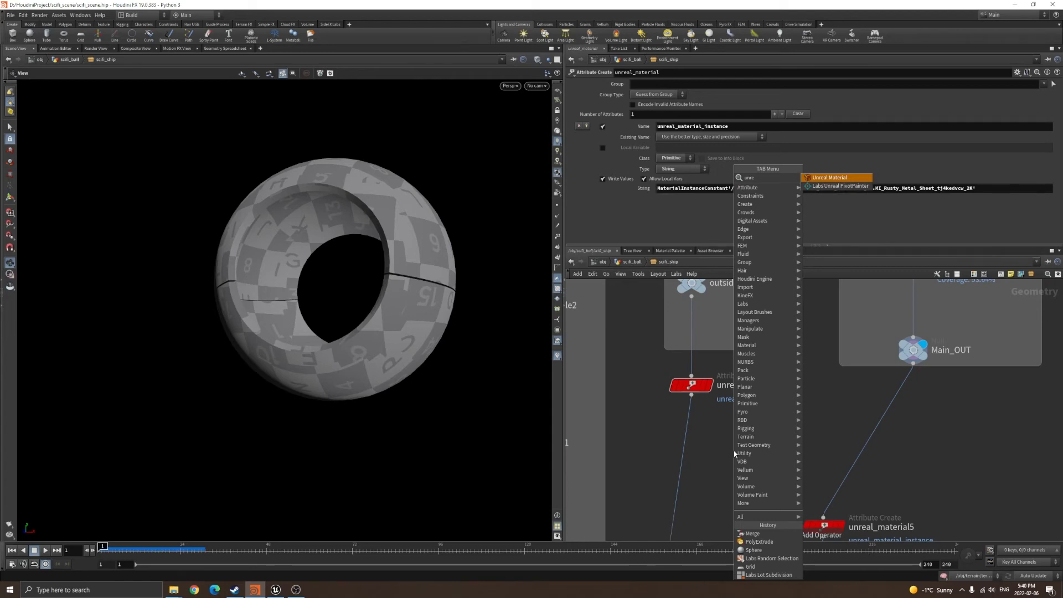
pyautogui.press('Return')
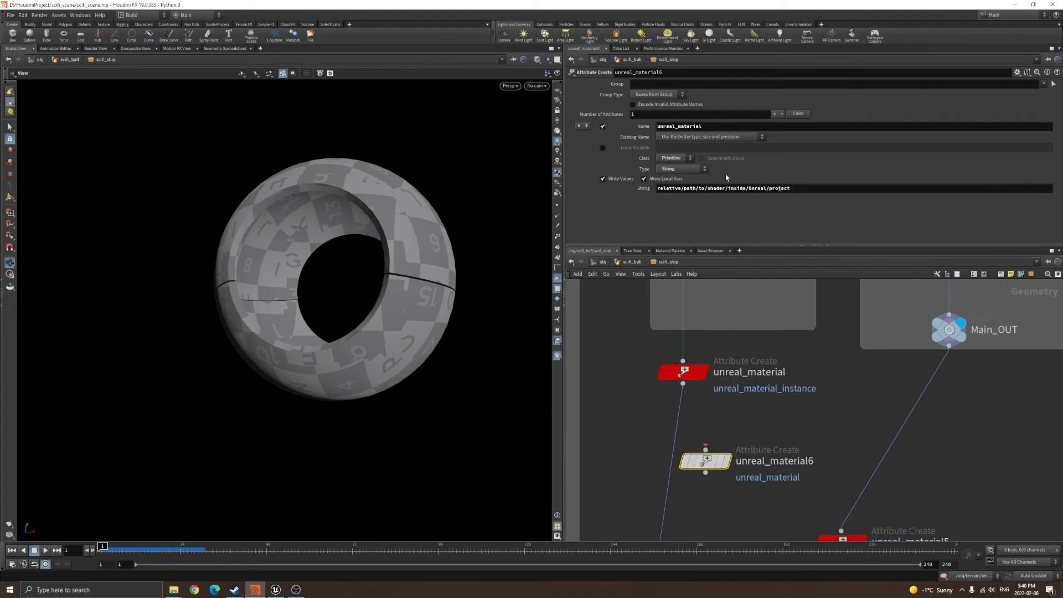
pyautogui.moveTo(705, 460); pyautogui.dragTo(754, 439)
# - Examine the new material node's attribute Name and shader path String, and delete that node
pyautogui.doubleClick(705, 129)
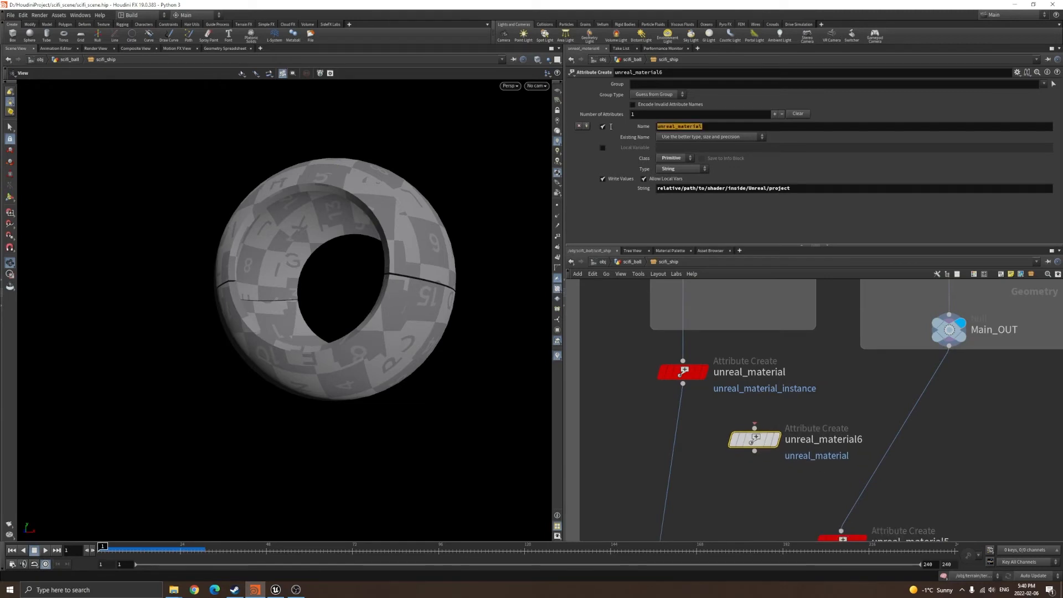
pyautogui.moveTo(691, 140); pyautogui.dragTo(656, 138)
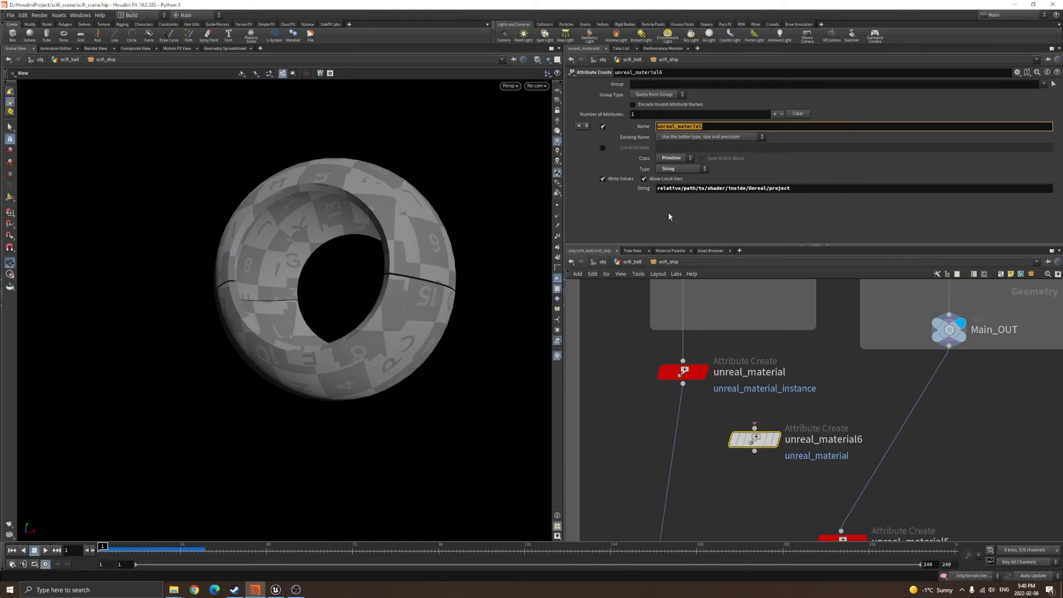
pyautogui.click(809, 189)
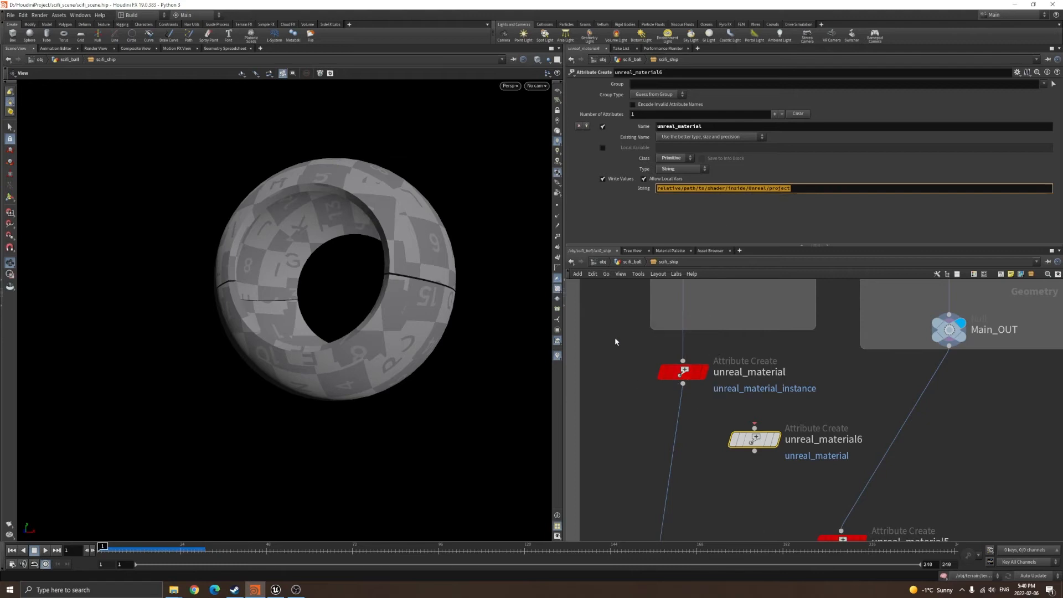
pyautogui.click(684, 371)
pyautogui.press('Delete')
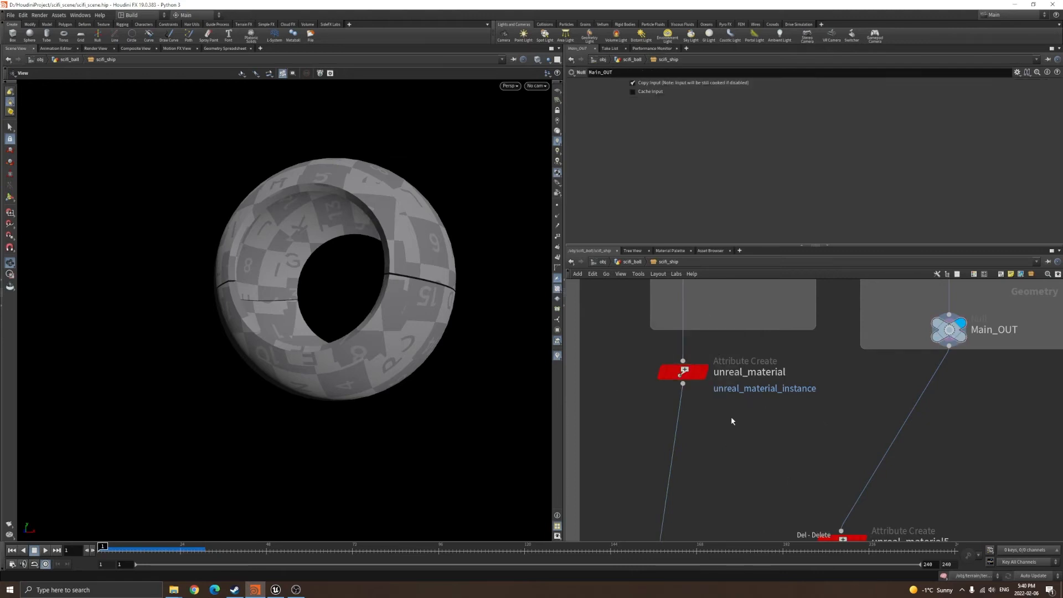
# - Display frame_OUT, examine the frame lattice around the sphere and trace the chain up to the start of Inner_Frame
pyautogui.scroll(-3, 730, 421)
pyautogui.moveTo(726, 422); pyautogui.dragTo(778, 416, button='middle')
pyautogui.scroll(-2, 779, 416)
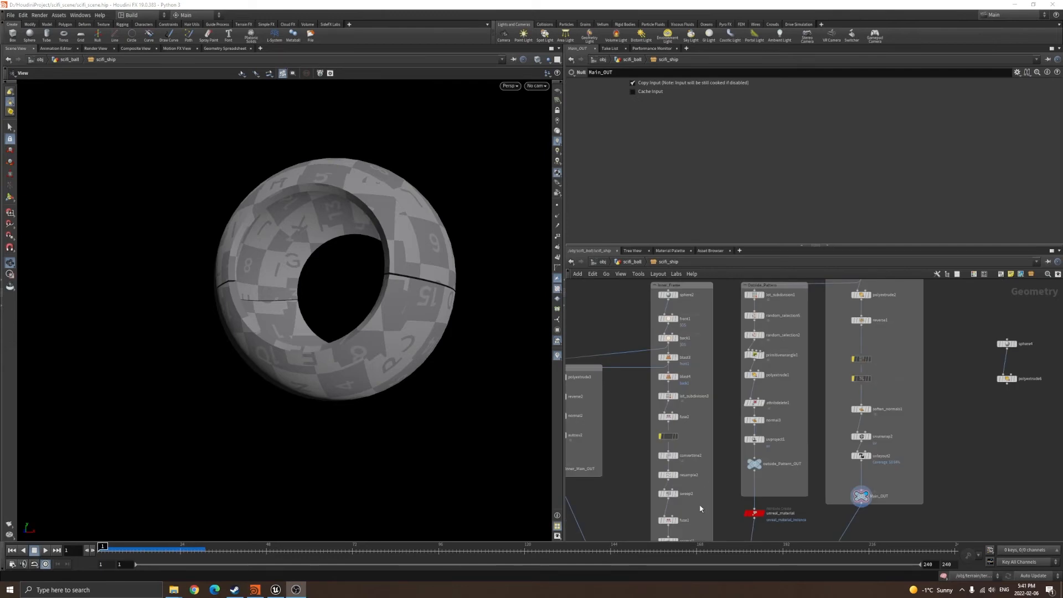
pyautogui.scroll(3, 700, 508)
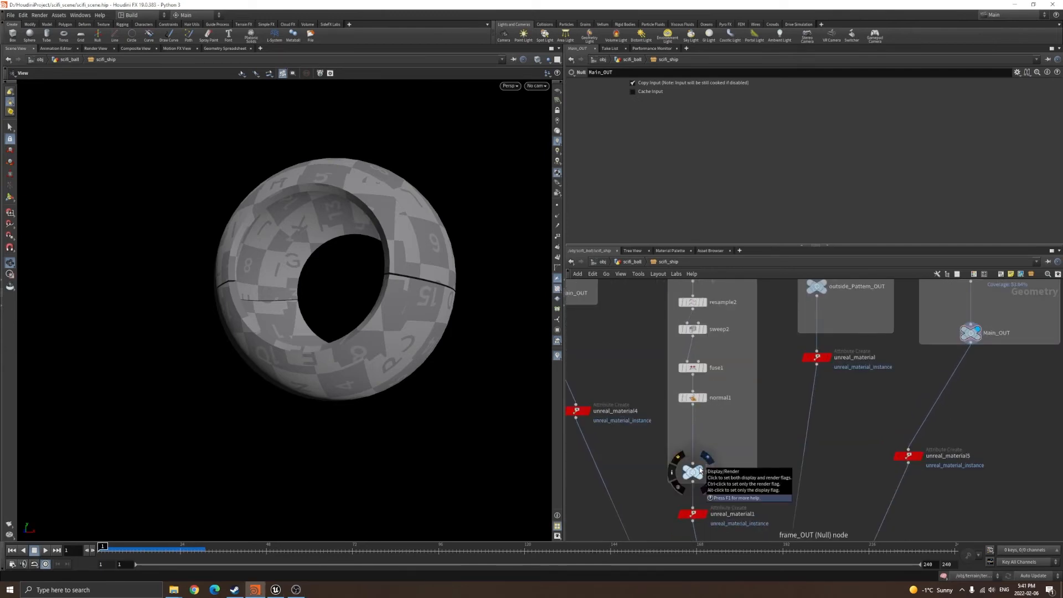
pyautogui.click(706, 457)
pyautogui.moveTo(379, 331); pyautogui.dragTo(346, 247)
pyautogui.scroll(-3, 766, 374)
pyautogui.moveTo(772, 481); pyautogui.dragTo(767, 557, button='middle')
pyautogui.scroll(1, 842, 504)
pyautogui.moveTo(746, 310); pyautogui.dragTo(721, 401, button='middle')
pyautogui.scroll(2, 699, 391)
pyautogui.moveTo(437, 238); pyautogui.dragTo(407, 225)
pyautogui.scroll(3, 260, 292)
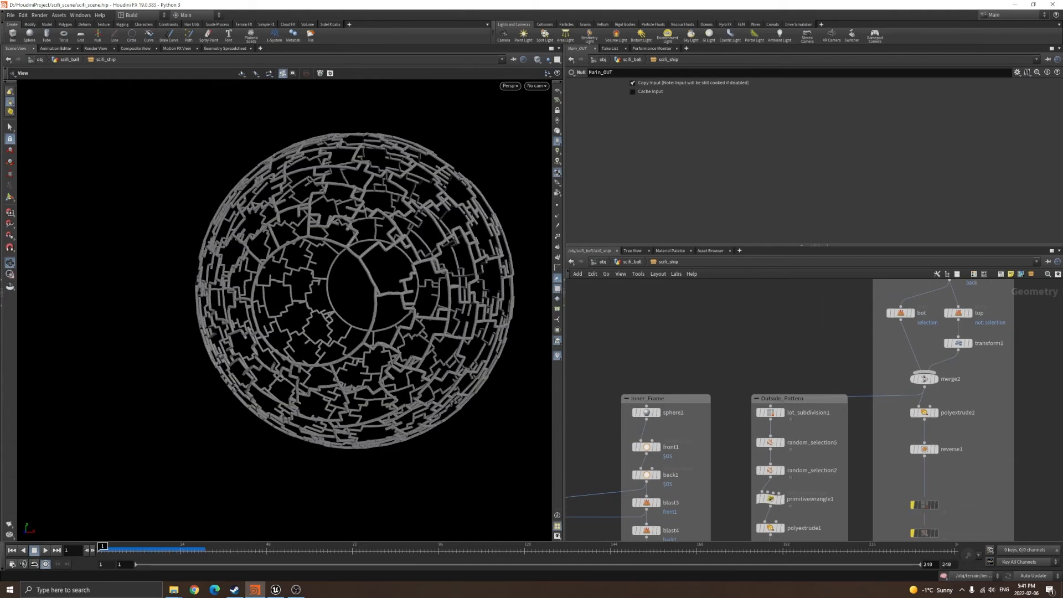
# - Switch to Unreal Engine, fly around the ball to examine its portal, inner frame and outer panels, and return to Houdini
pyautogui.click(275, 589)
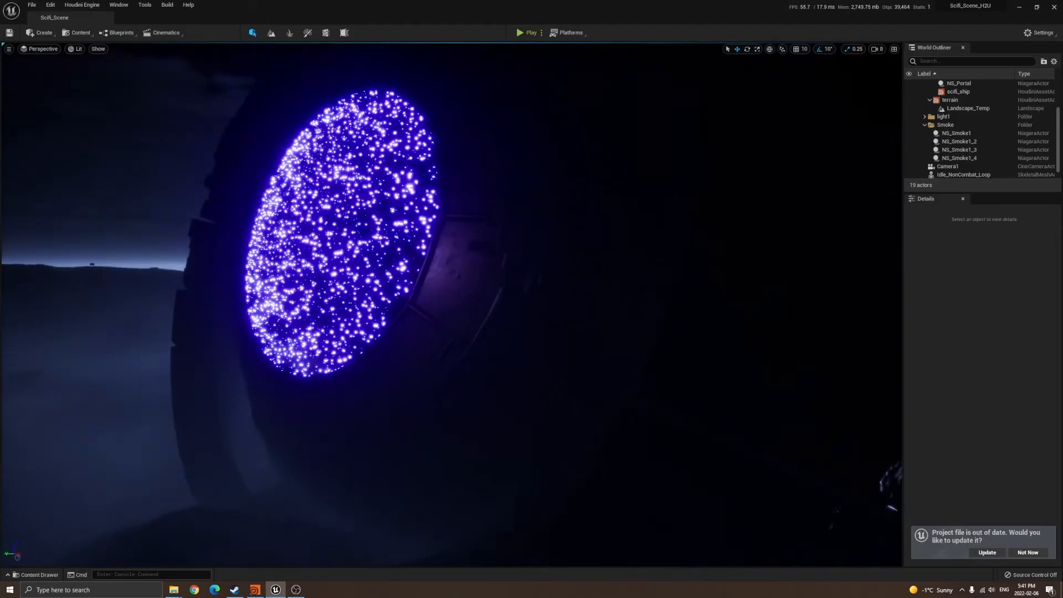
pyautogui.press('w')
pyautogui.press('d')
pyautogui.press('s')
pyautogui.press('a')
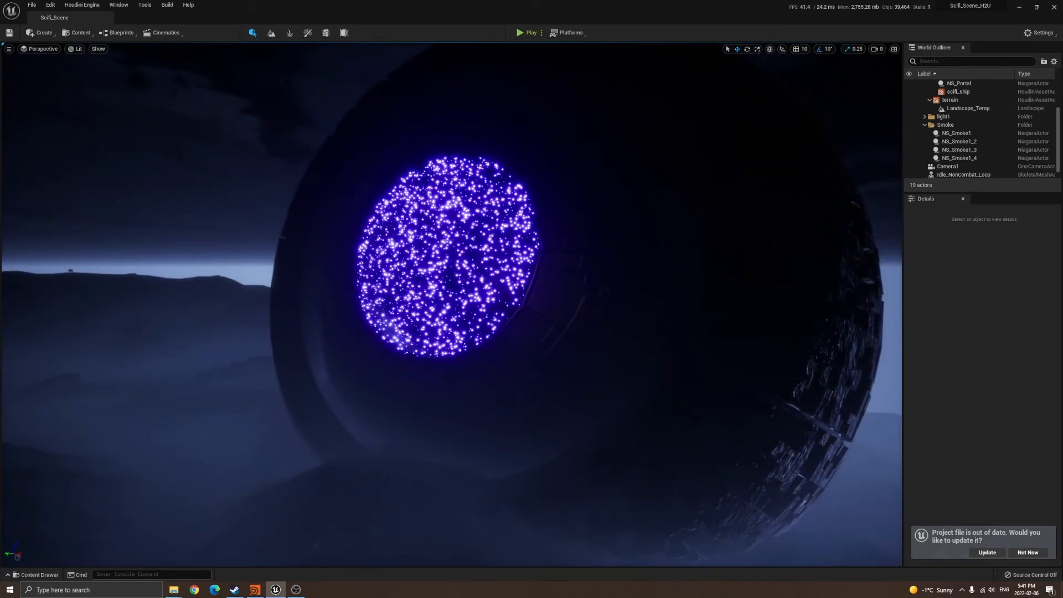
pyautogui.press('s')
pyautogui.press('d')
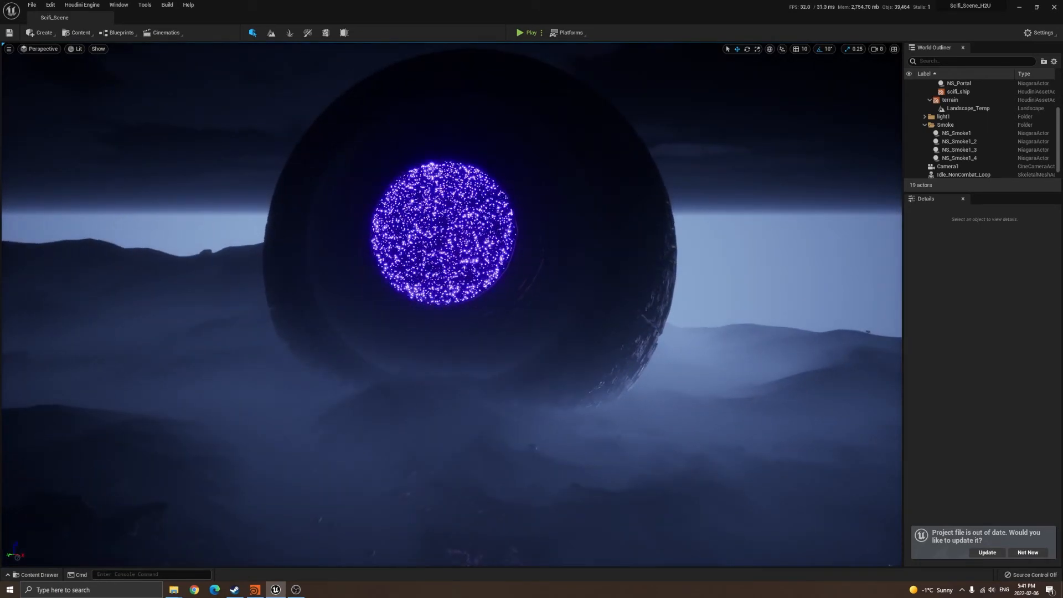
pyautogui.press('d')
pyautogui.press('w')
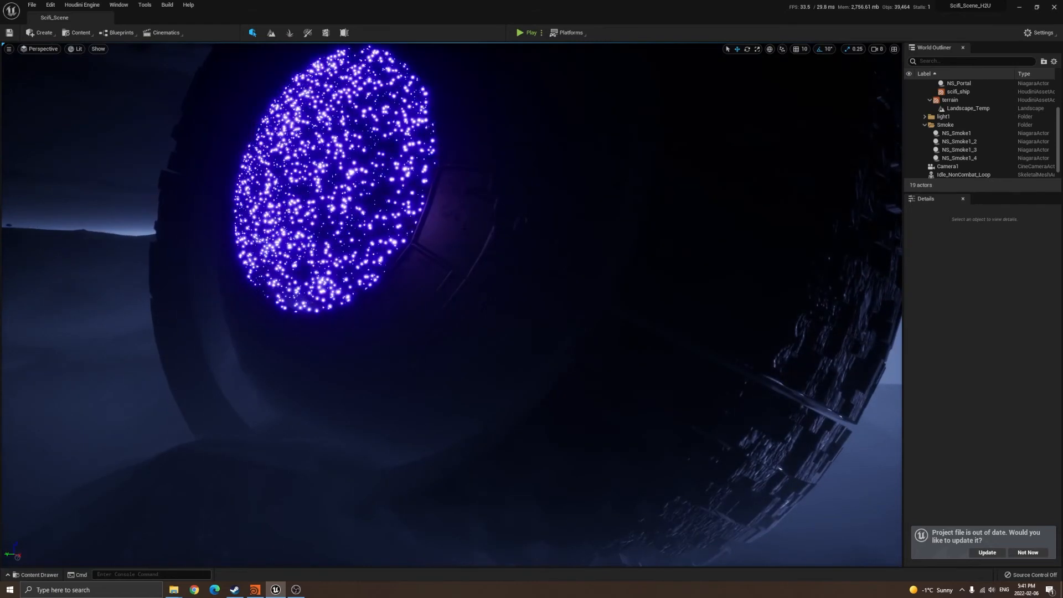
pyautogui.press('s')
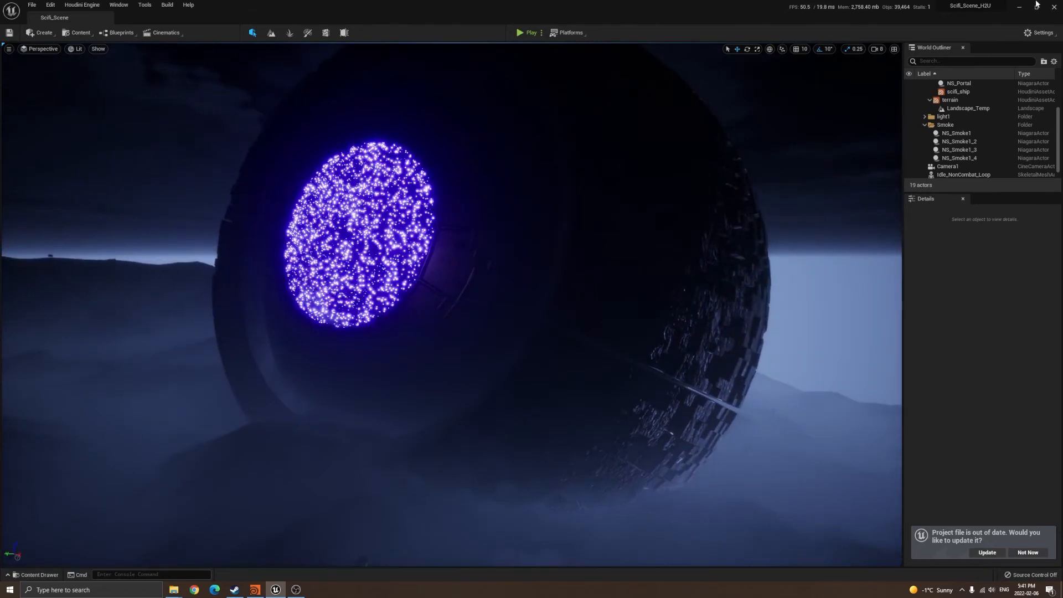
pyautogui.click(1019, 7)
# - Select and display sphere2 at the start of the Inner_Frame chain
pyautogui.scroll(5, 744, 321)
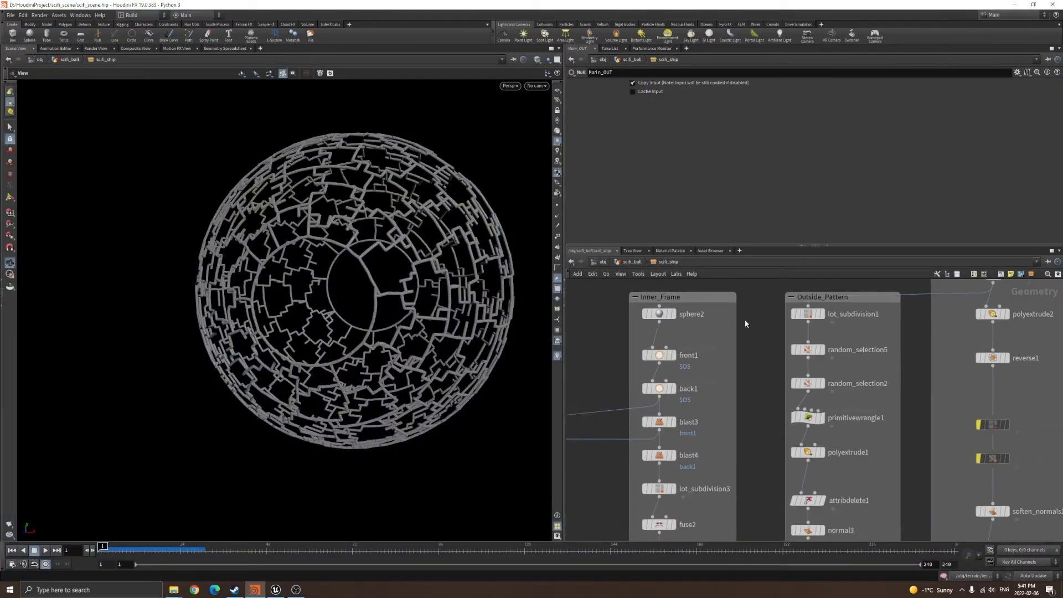
pyautogui.scroll(-1, 744, 321)
pyautogui.moveTo(641, 314); pyautogui.dragTo(626, 402, button='middle')
pyautogui.moveTo(702, 426); pyautogui.dragTo(701, 426)
pyautogui.click(669, 403)
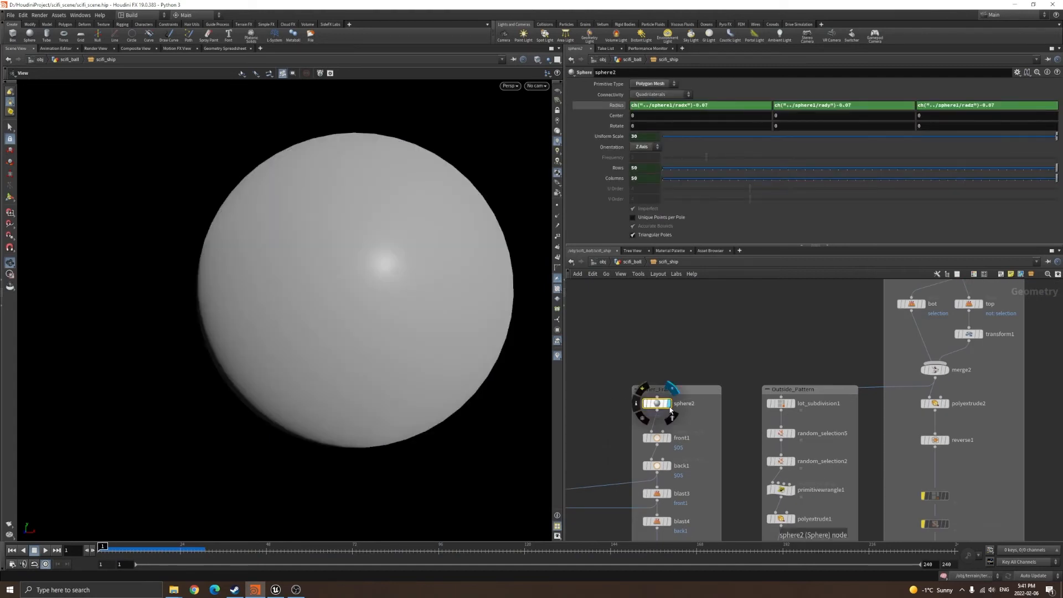
# - Template sphere1 above the Main chain so its wireframe overlays the displayed sphere2
pyautogui.moveTo(794, 305); pyautogui.dragTo(711, 419, button='middle')
pyautogui.scroll(-1, 710, 419)
pyautogui.moveTo(849, 284); pyautogui.dragTo(818, 416, button='middle')
pyautogui.scroll(4, 819, 416)
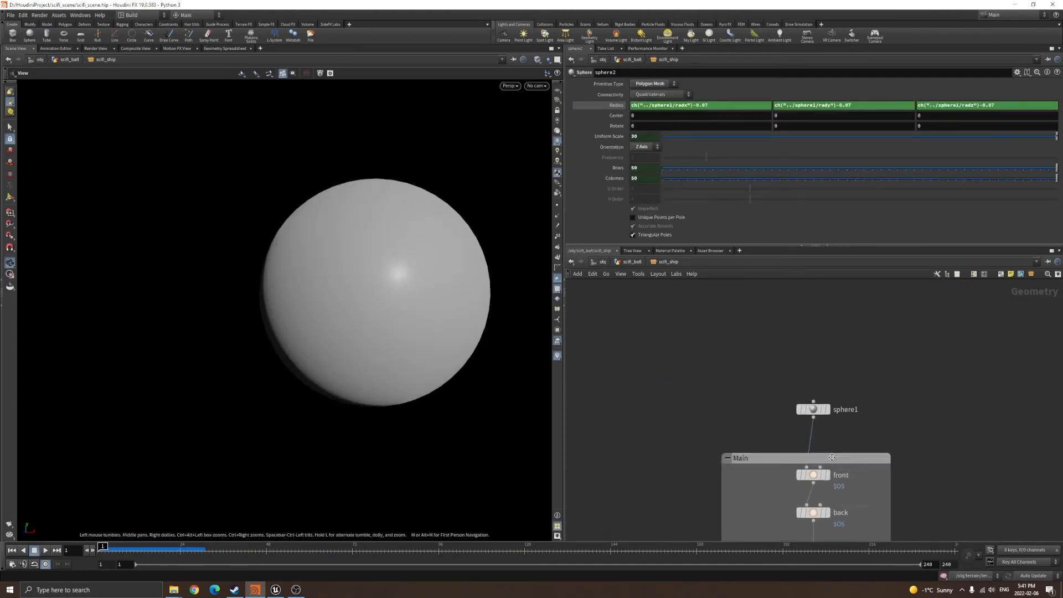
pyautogui.click(822, 405)
pyautogui.moveTo(429, 216); pyautogui.dragTo(344, 199)
pyautogui.click(806, 403)
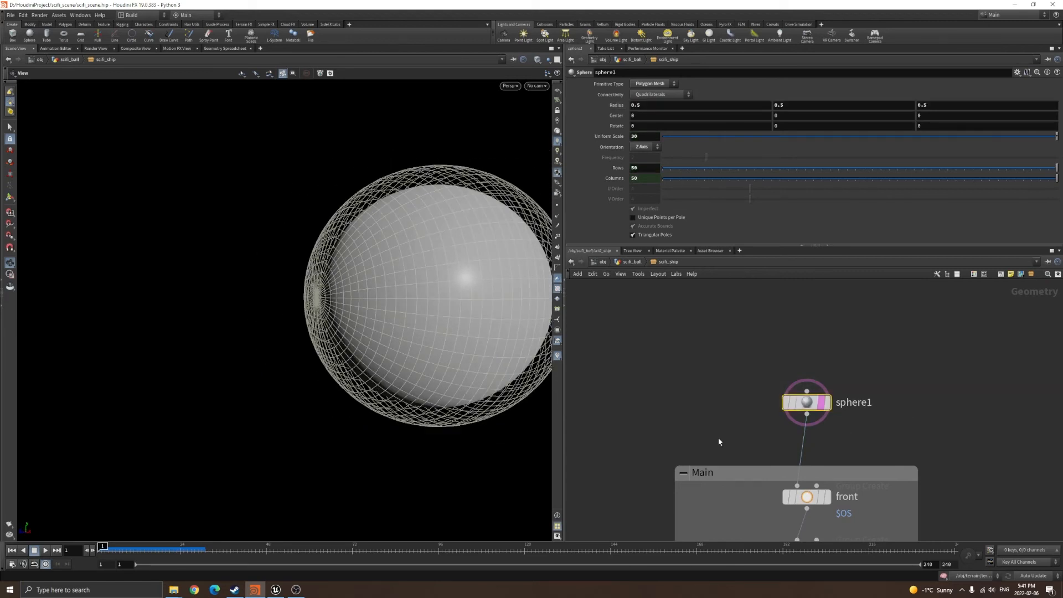
# - Select sphere2 and examine its Radius expressions referencing sphere1, comparing the inner sphere with the templated outer wireframe
pyautogui.scroll(-4, 791, 396)
pyautogui.scroll(5, 740, 454)
pyautogui.click(640, 475)
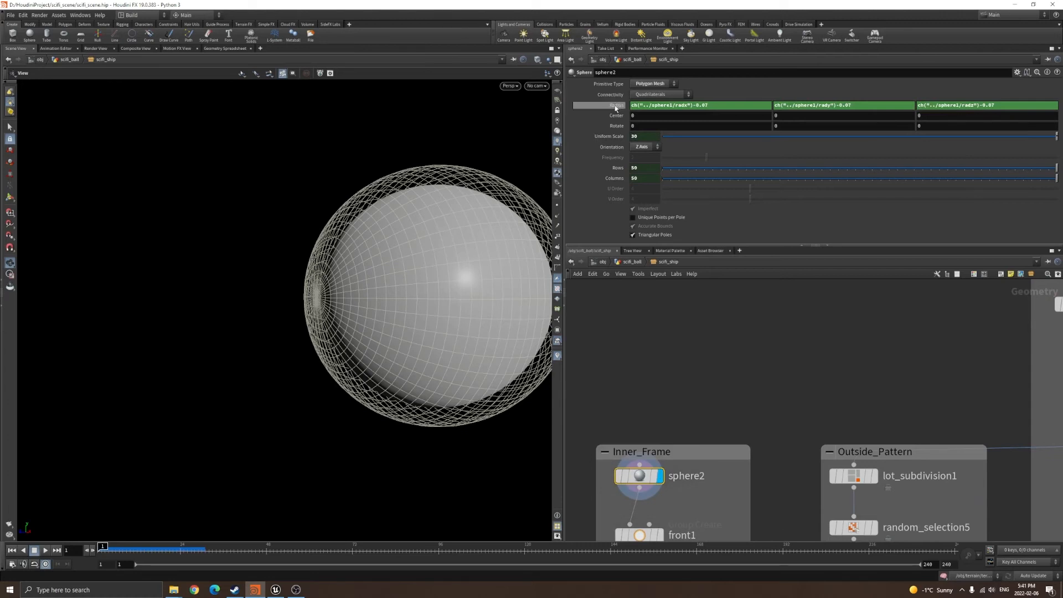
pyautogui.scroll(-3, 775, 366)
pyautogui.scroll(5, 676, 357)
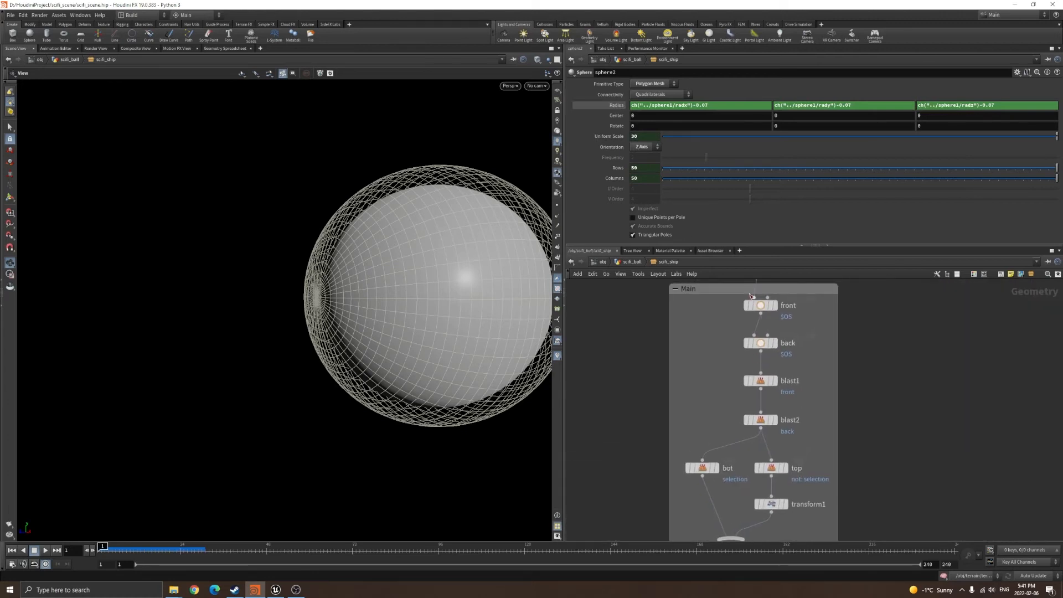
pyautogui.click(722, 382)
pyautogui.moveTo(632, 375); pyautogui.dragTo(752, 331, button='middle')
pyautogui.moveTo(702, 397); pyautogui.dragTo(822, 269, button='middle')
pyautogui.scroll(-2, 797, 299)
pyautogui.moveTo(616, 429); pyautogui.dragTo(714, 482)
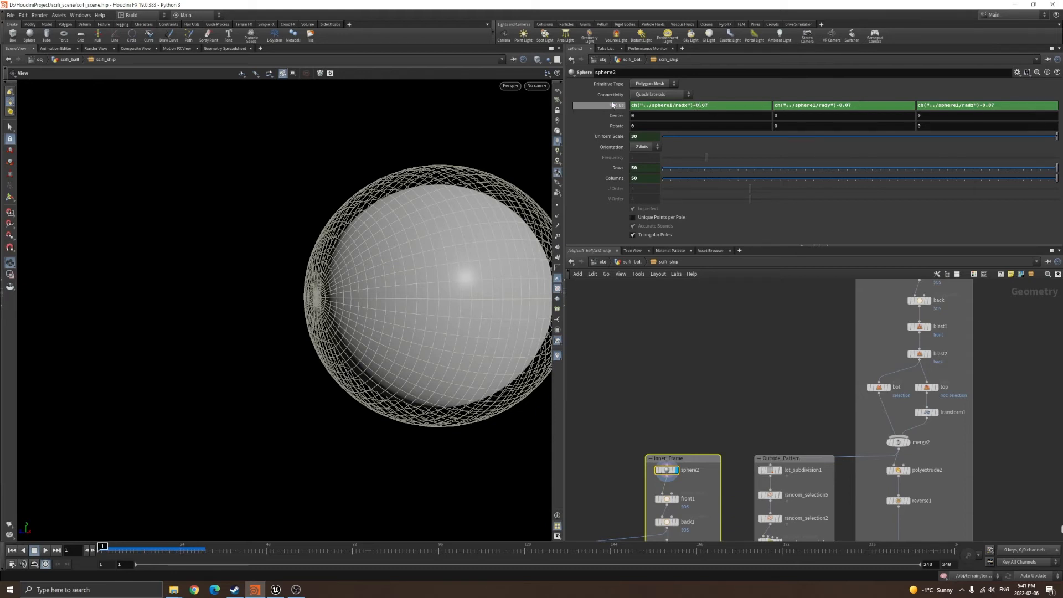
pyautogui.moveTo(482, 228); pyautogui.dragTo(483, 202)
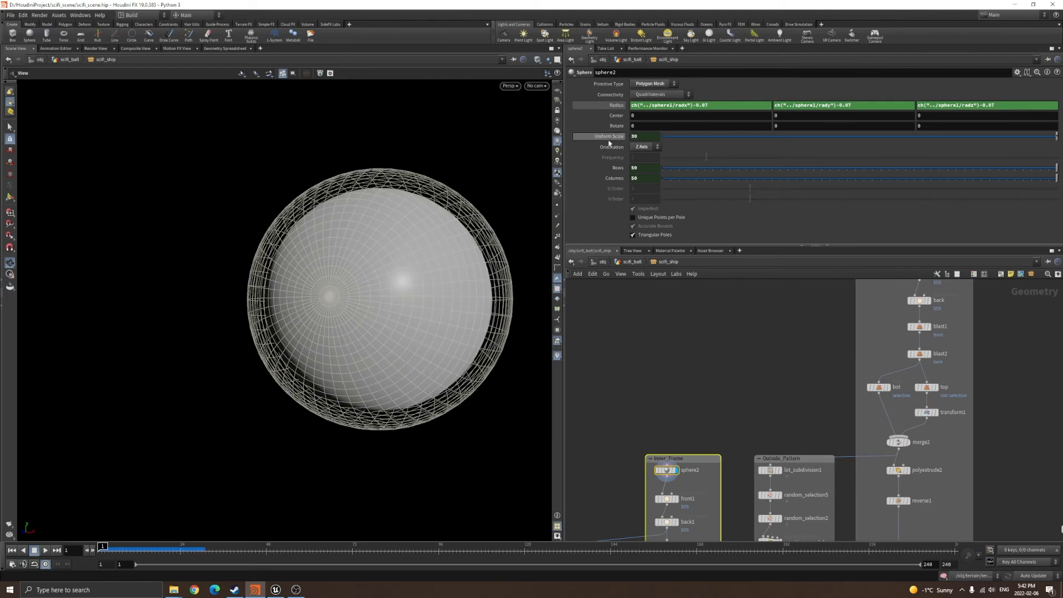
# - Try other Uniform Scale values on sphere1, including 10, to test the linked sphere2, and undo the changes
pyautogui.moveTo(747, 366); pyautogui.dragTo(724, 396, button='middle')
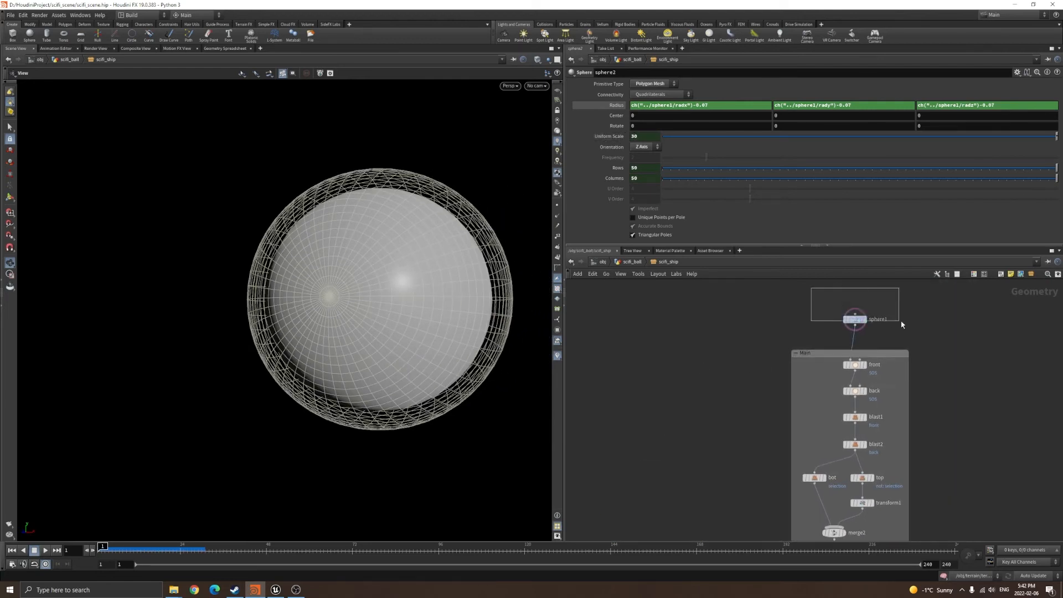
pyautogui.moveTo(904, 325); pyautogui.dragTo(903, 323)
pyautogui.click(807, 137)
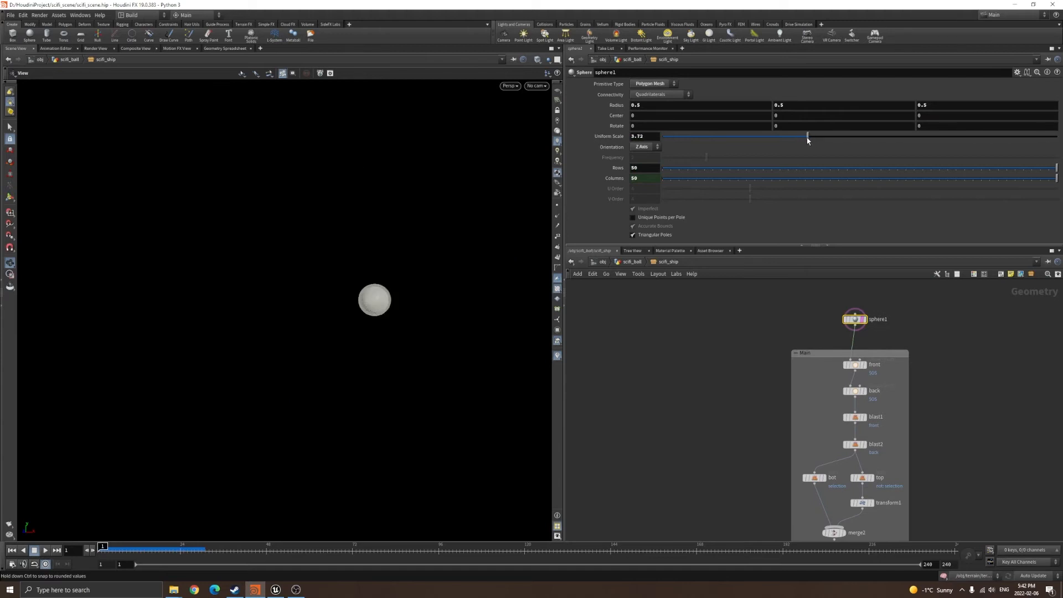
pyautogui.moveTo(859, 142); pyautogui.dragTo(1055, 144)
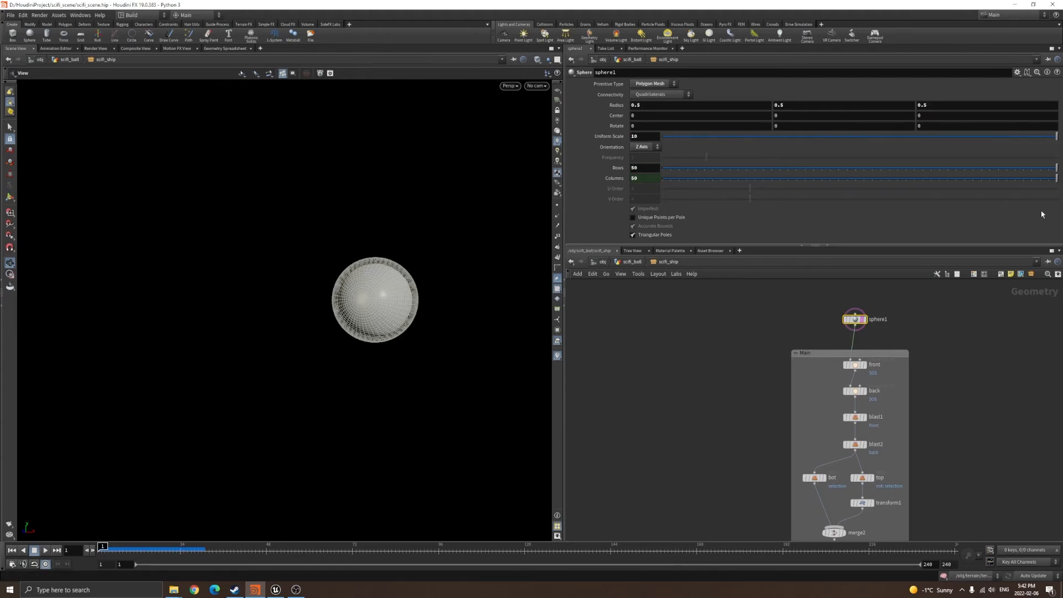
pyautogui.hotkey('ctrl', 'z')
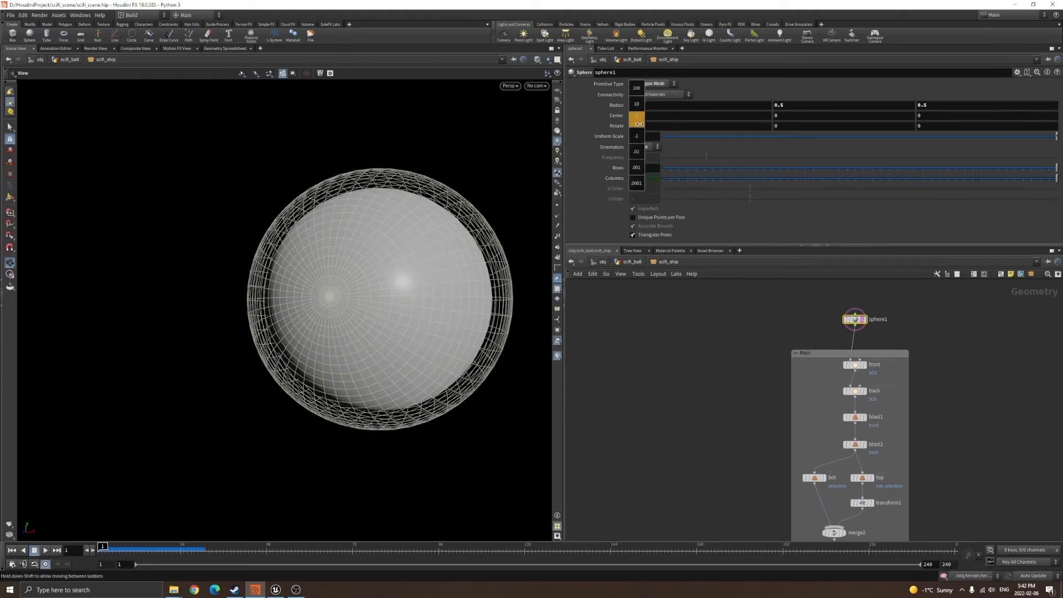
pyautogui.moveTo(651, 123); pyautogui.dragTo(598, 136, button='middle')
pyautogui.hotkey('ctrl', 'z')
# - Reselect sphere2 in Inner_Frame and examine the 0.07 offset in its Radius expressions
pyautogui.scroll(-2, 691, 416)
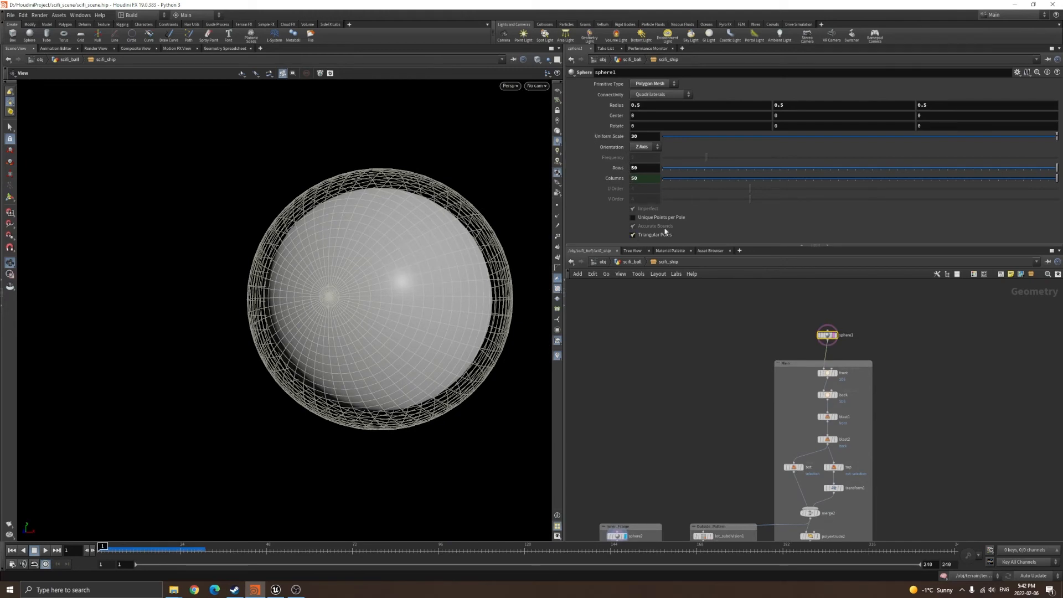
pyautogui.moveTo(631, 529); pyautogui.dragTo(674, 394, button='middle')
pyautogui.scroll(2, 675, 396)
pyautogui.moveTo(596, 369); pyautogui.dragTo(676, 420)
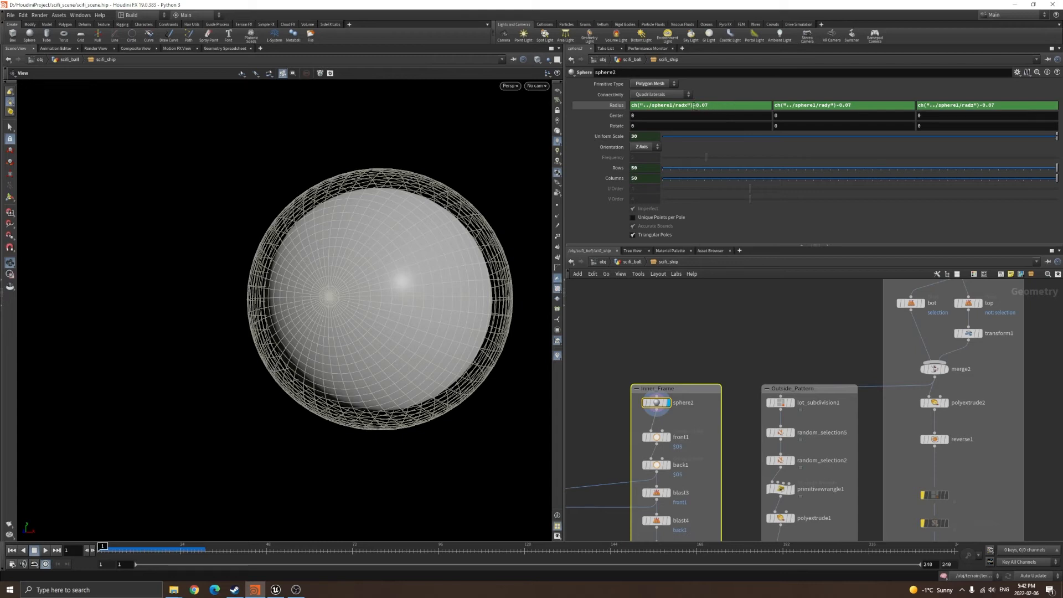
pyautogui.moveTo(711, 105); pyautogui.dragTo(717, 105)
pyautogui.click(737, 351)
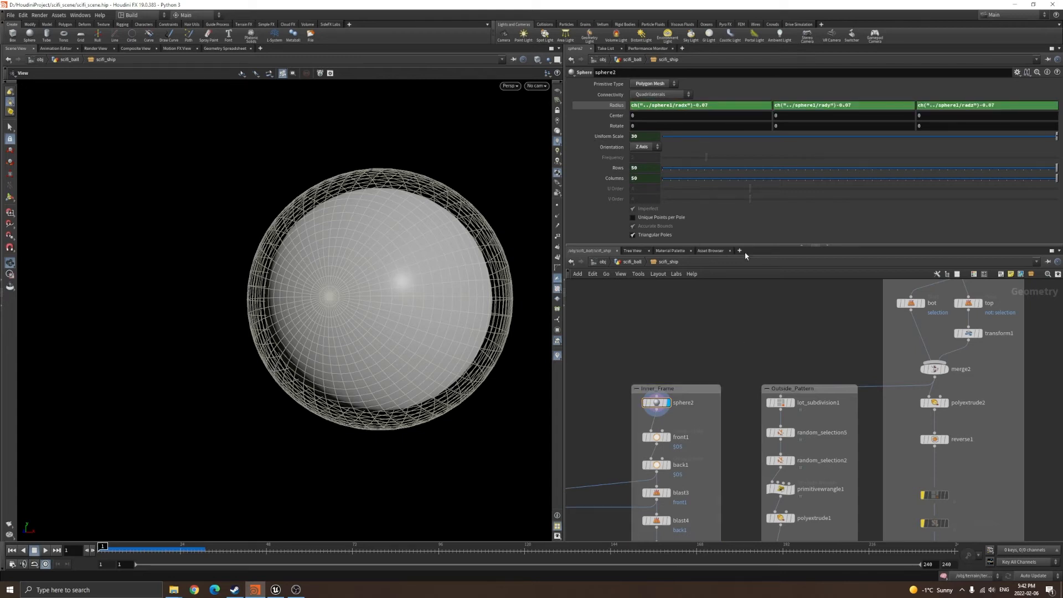
# - Display the front1 and back1 groups of Inner_Frame in turn, and examine front1's Keep by Normals settings
pyautogui.moveTo(839, 105); pyautogui.dragTo(961, 106)
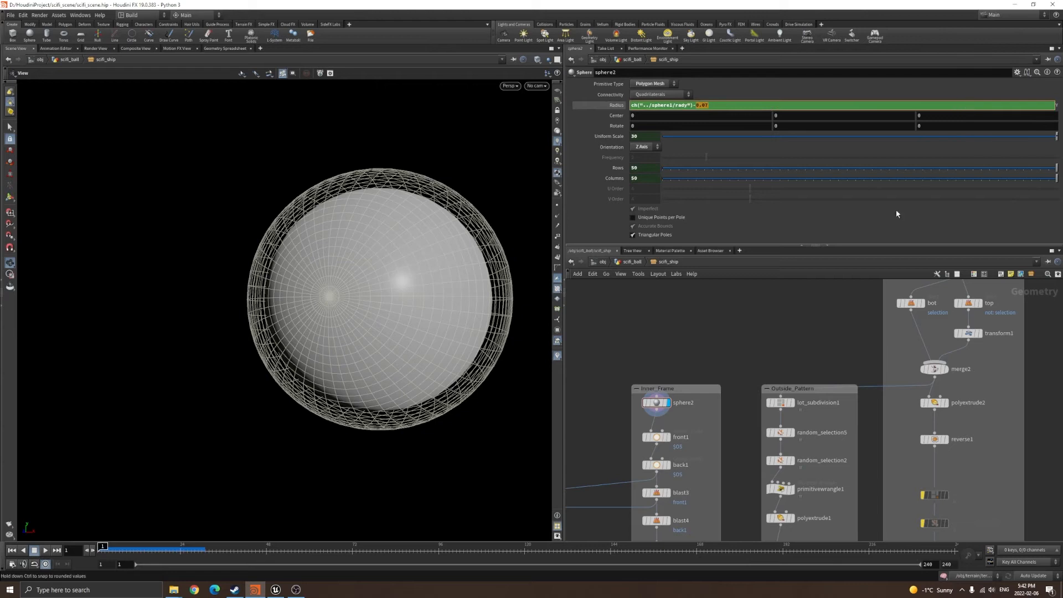
pyautogui.moveTo(728, 404); pyautogui.dragTo(810, 332, button='middle')
pyautogui.scroll(4, 769, 370)
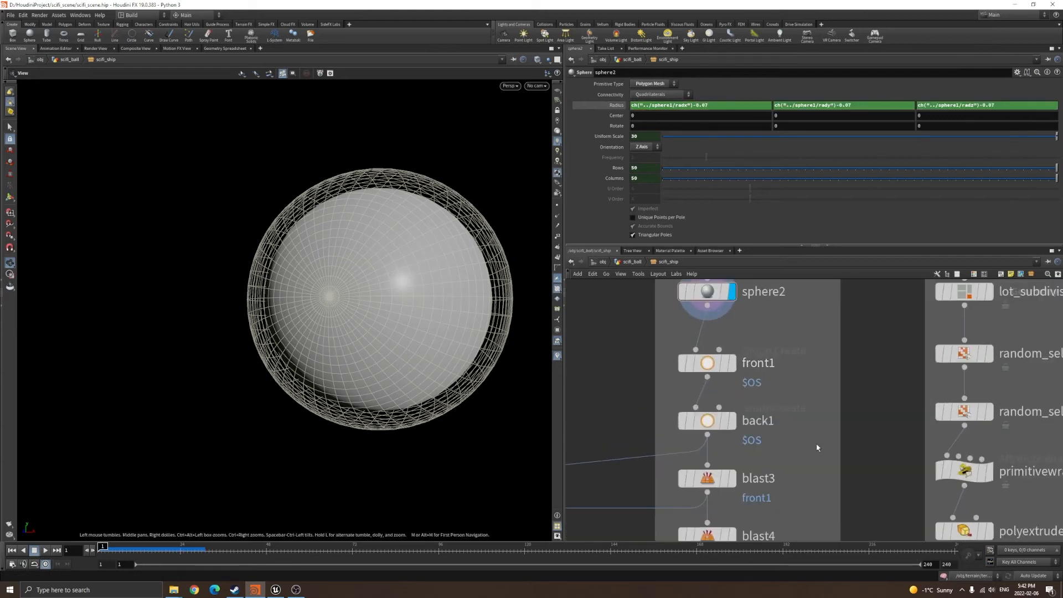
pyautogui.moveTo(817, 446); pyautogui.dragTo(750, 467, button='middle')
pyautogui.scroll(-3, 749, 478)
pyautogui.scroll(2, 693, 441)
pyautogui.moveTo(693, 442); pyautogui.dragTo(686, 347, button='middle')
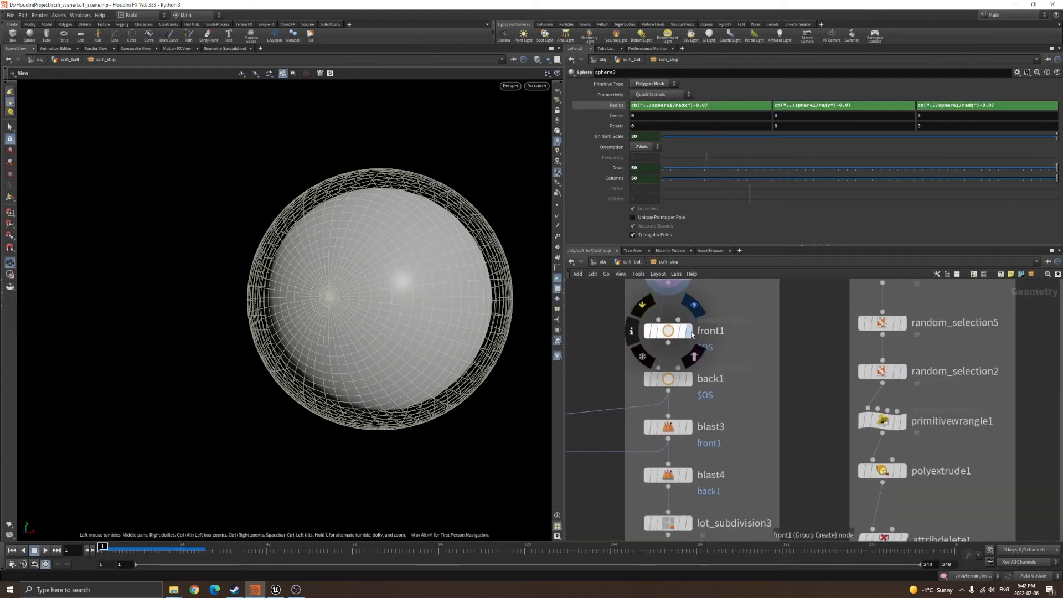
pyautogui.click(688, 331)
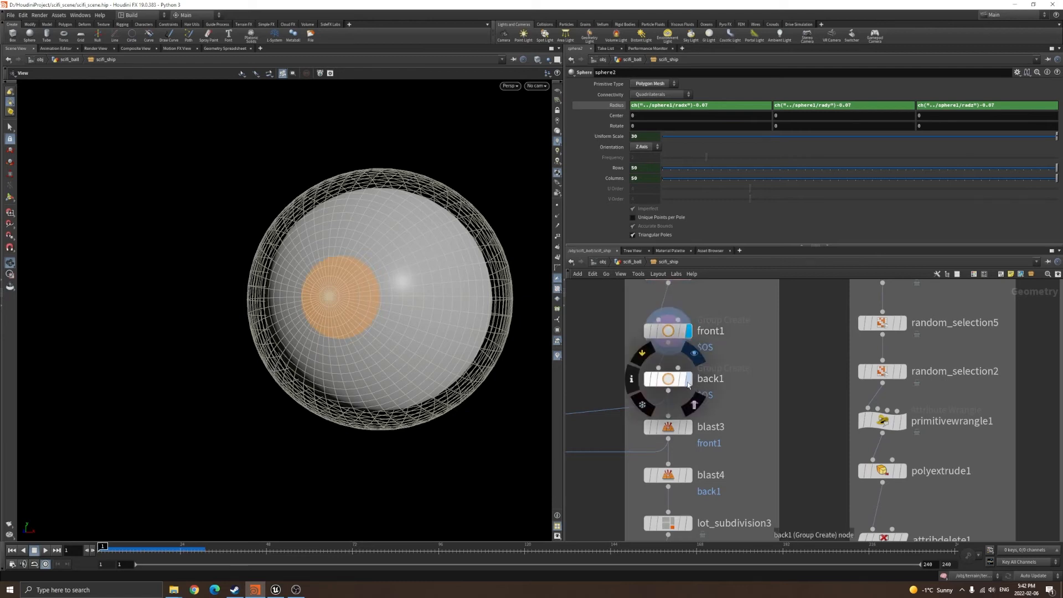
pyautogui.click(688, 382)
pyautogui.moveTo(319, 329)
pyautogui.mouseDown()
pyautogui.moveTo(175, 330)
pyautogui.moveTo(301, 330)
pyautogui.mouseUp()
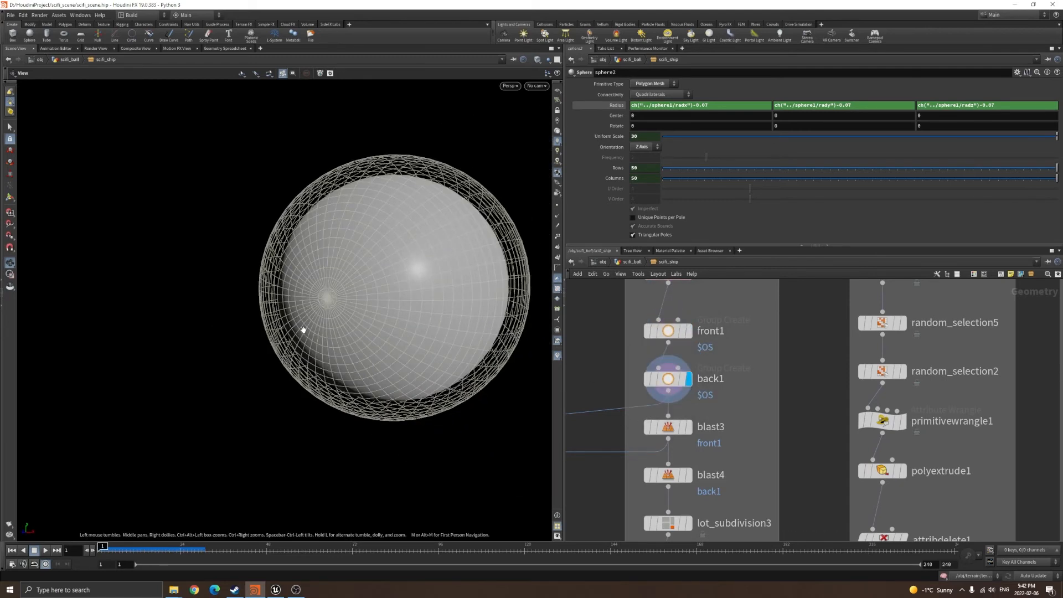
pyautogui.scroll(3, 304, 329)
pyautogui.click(689, 335)
pyautogui.moveTo(588, 306); pyautogui.dragTo(683, 343)
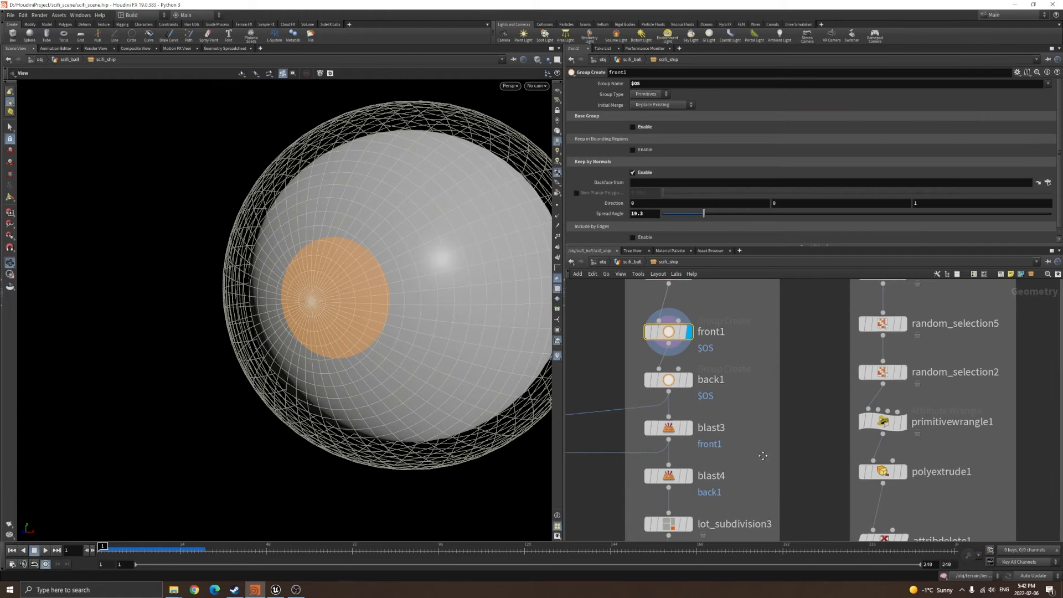
# - Display blast3 and blast4 in turn to examine the sphere with the front and back caps removed
pyautogui.moveTo(763, 453); pyautogui.dragTo(757, 397, button='middle')
pyautogui.click(683, 373)
pyautogui.moveTo(766, 445); pyautogui.dragTo(762, 409, button='middle')
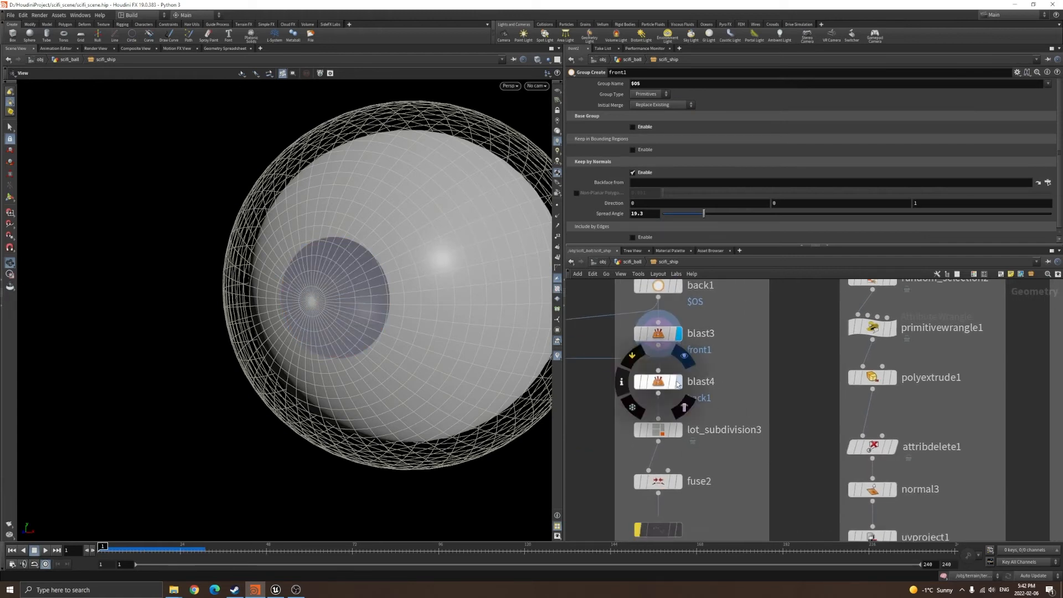
pyautogui.click(679, 382)
pyautogui.scroll(-2, 353, 334)
pyautogui.moveTo(353, 334); pyautogui.dragTo(361, 331)
pyautogui.scroll(-5, 793, 357)
pyautogui.scroll(8, 728, 375)
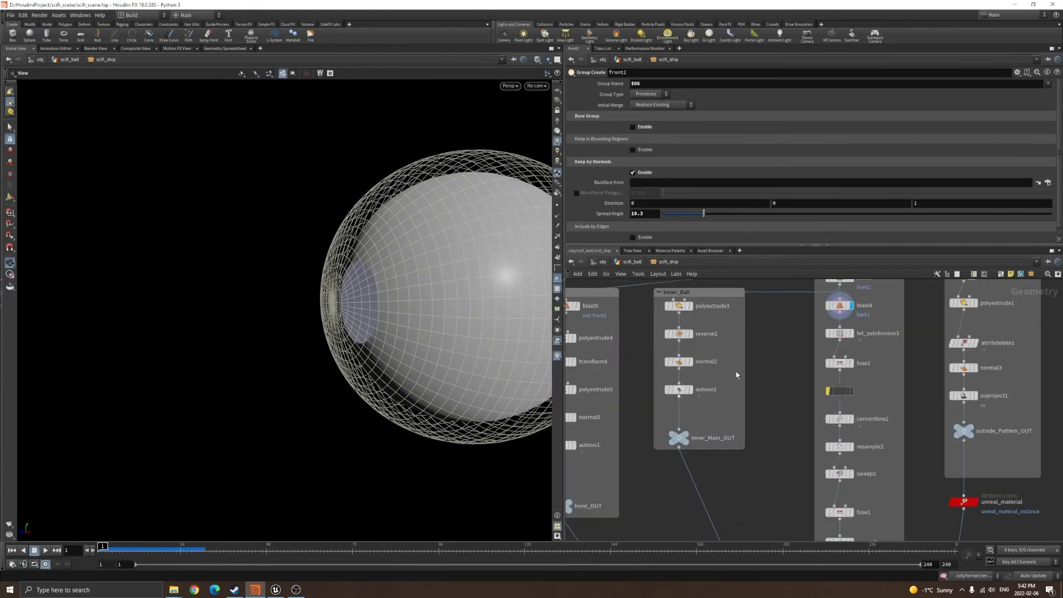
# - Select lot_subdivision3 and turn off the template wireframe of sphere1 above the Main chain
pyautogui.click(687, 350)
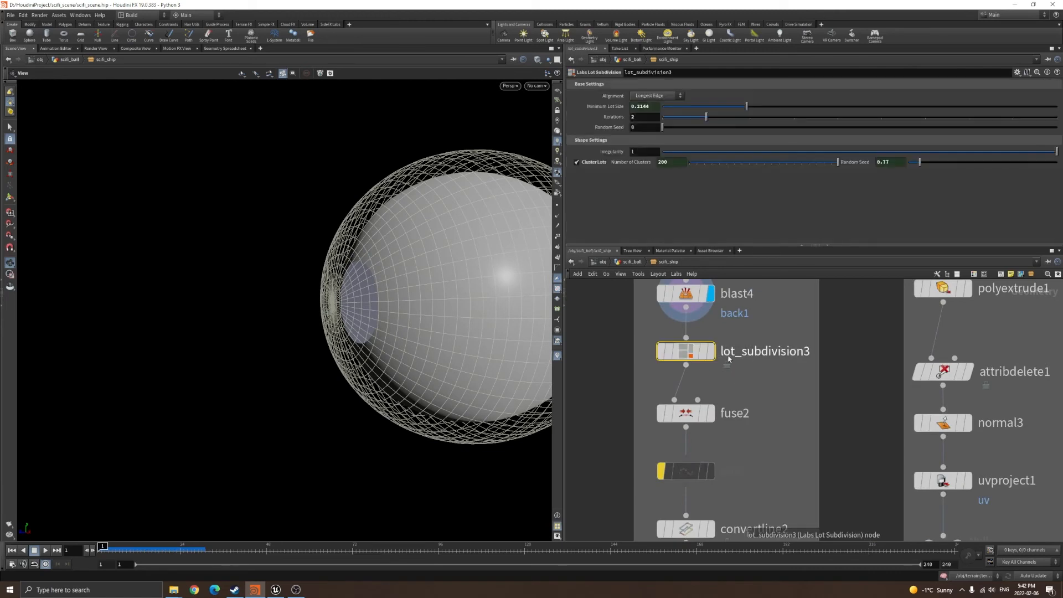
pyautogui.scroll(-4, 727, 354)
pyautogui.moveTo(822, 377); pyautogui.dragTo(789, 434, button='middle')
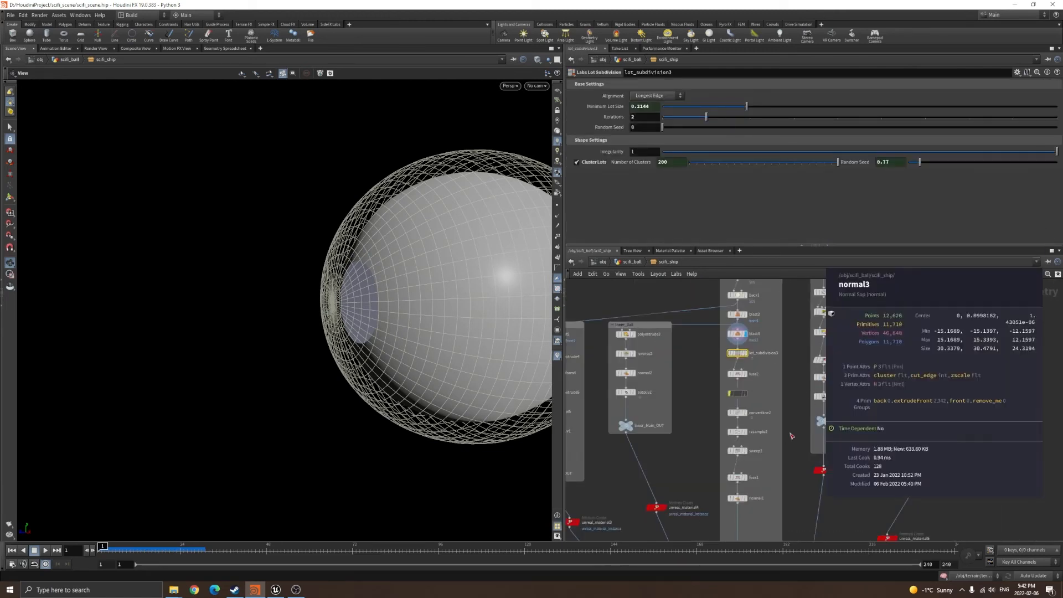
pyautogui.moveTo(797, 380); pyautogui.dragTo(693, 577, button='middle')
pyautogui.moveTo(859, 349); pyautogui.dragTo(809, 478, button='middle')
pyautogui.scroll(5, 804, 377)
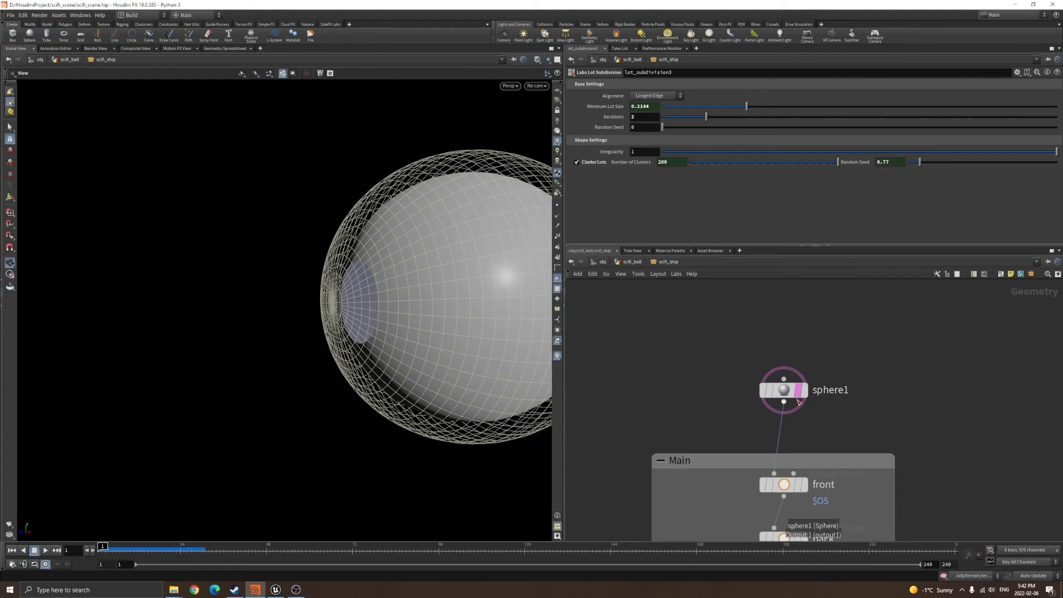
pyautogui.click(797, 389)
# - Display lot_subdivision3 in Inner_Frame and inspect the subdivided sphere surface
pyautogui.moveTo(647, 382); pyautogui.dragTo(754, 339, button='middle')
pyautogui.scroll(-5, 754, 349)
pyautogui.moveTo(689, 520); pyautogui.dragTo(778, 370, button='middle')
pyautogui.moveTo(637, 461); pyautogui.dragTo(673, 346, button='middle')
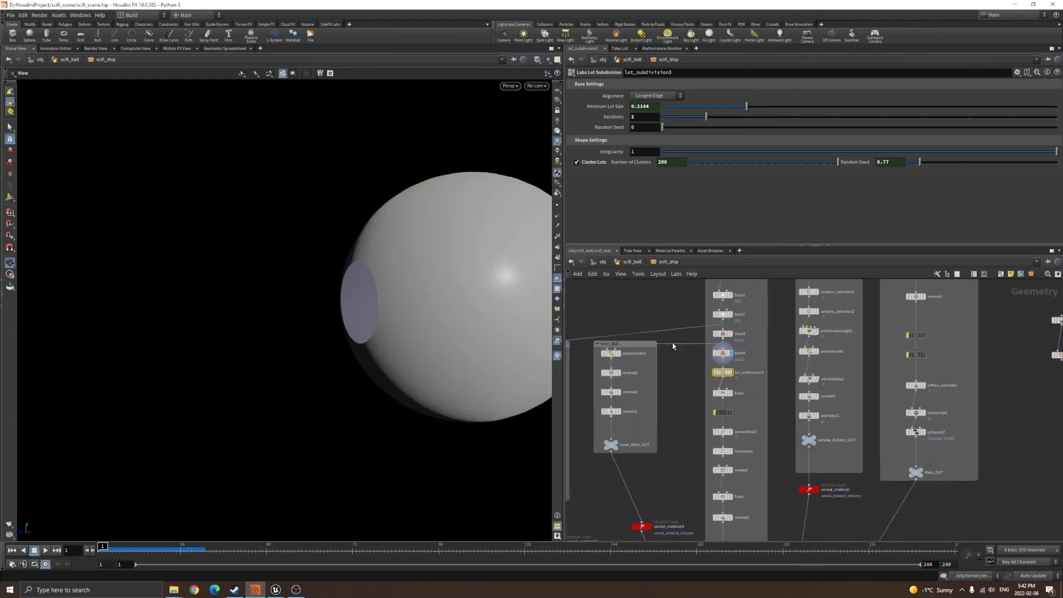
pyautogui.scroll(2, 703, 342)
pyautogui.moveTo(354, 315); pyautogui.dragTo(434, 306)
pyautogui.moveTo(434, 306); pyautogui.dragTo(307, 337, button='middle')
pyautogui.scroll(2, 354, 326)
pyautogui.scroll(2, 739, 388)
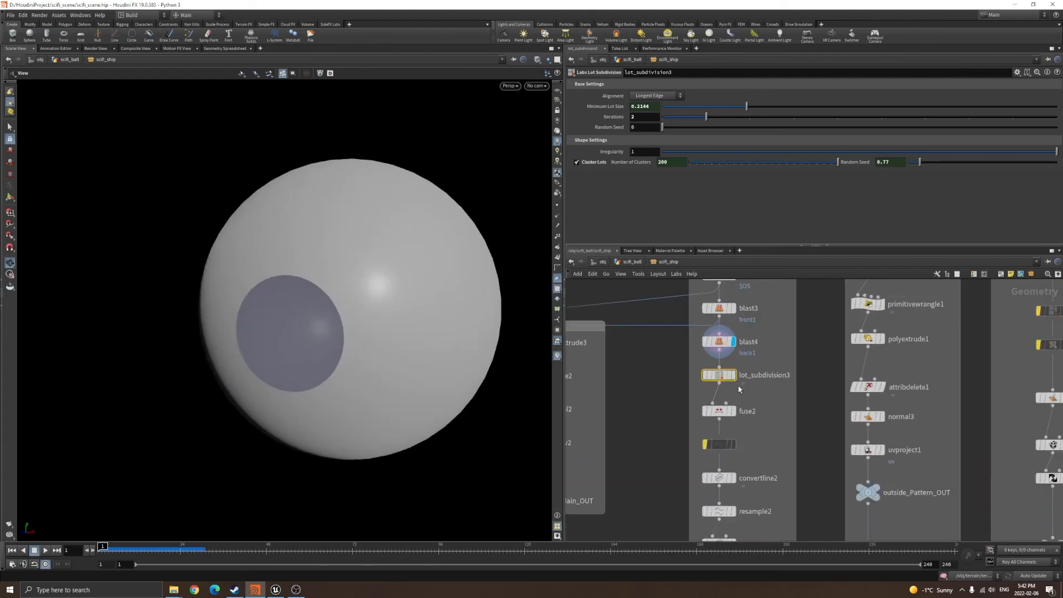
pyautogui.click(733, 376)
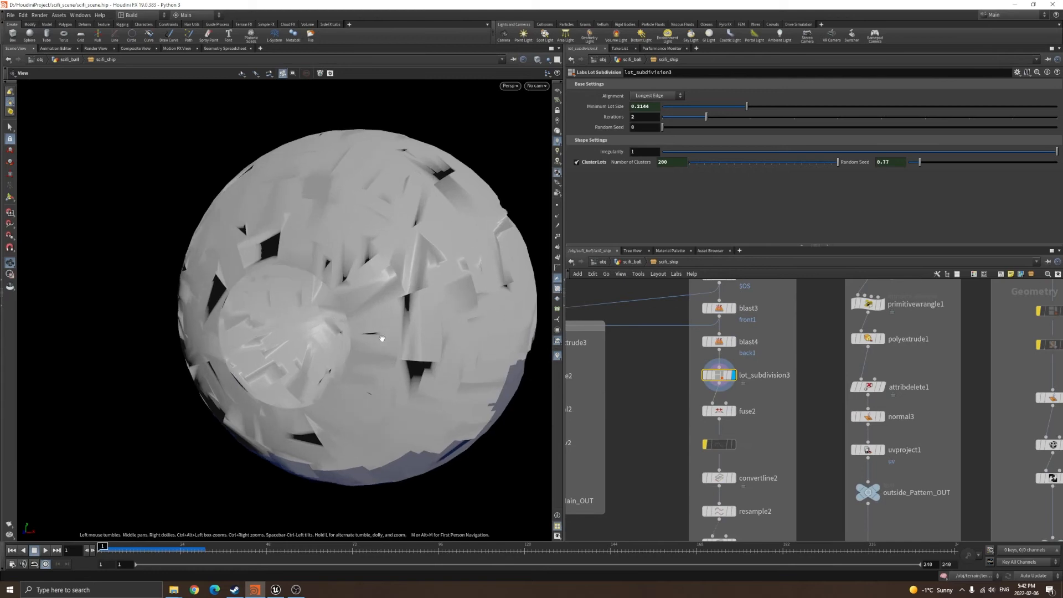
pyautogui.scroll(2, 405, 352)
pyautogui.moveTo(404, 352); pyautogui.dragTo(368, 182)
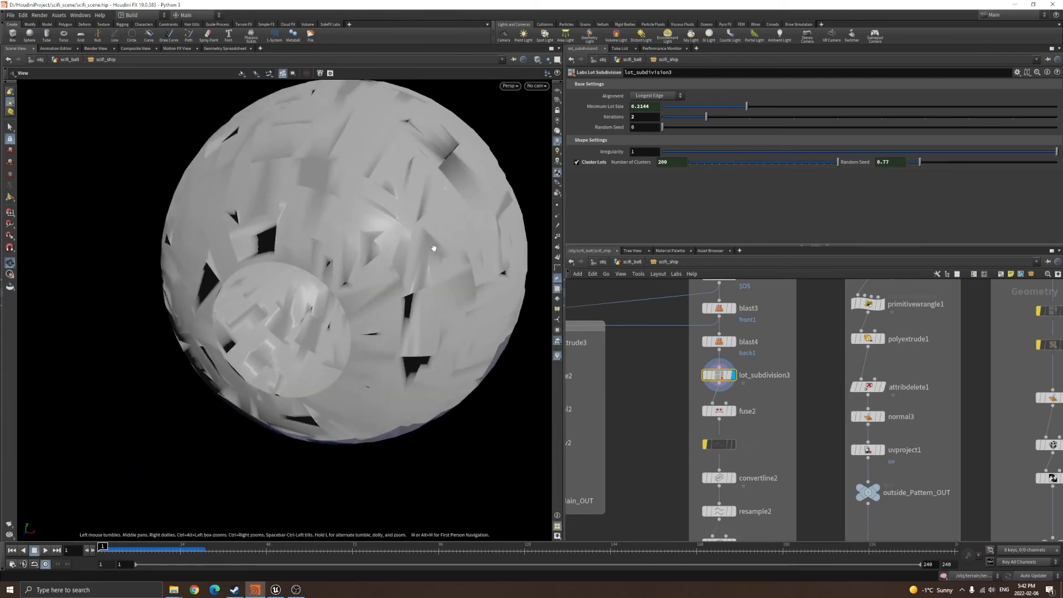
pyautogui.scroll(-2, 434, 247)
# - Examine lot_subdivision3's panel lines in wireframe, comparing them with the shaded surface around the cap openings
pyautogui.hotkey('shift', 'w')
pyautogui.moveTo(412, 266)
pyautogui.mouseDown()
pyautogui.moveTo(380, 228)
pyautogui.moveTo(415, 256)
pyautogui.moveTo(569, 249)
pyautogui.mouseUp()
pyautogui.scroll(2, 407, 260)
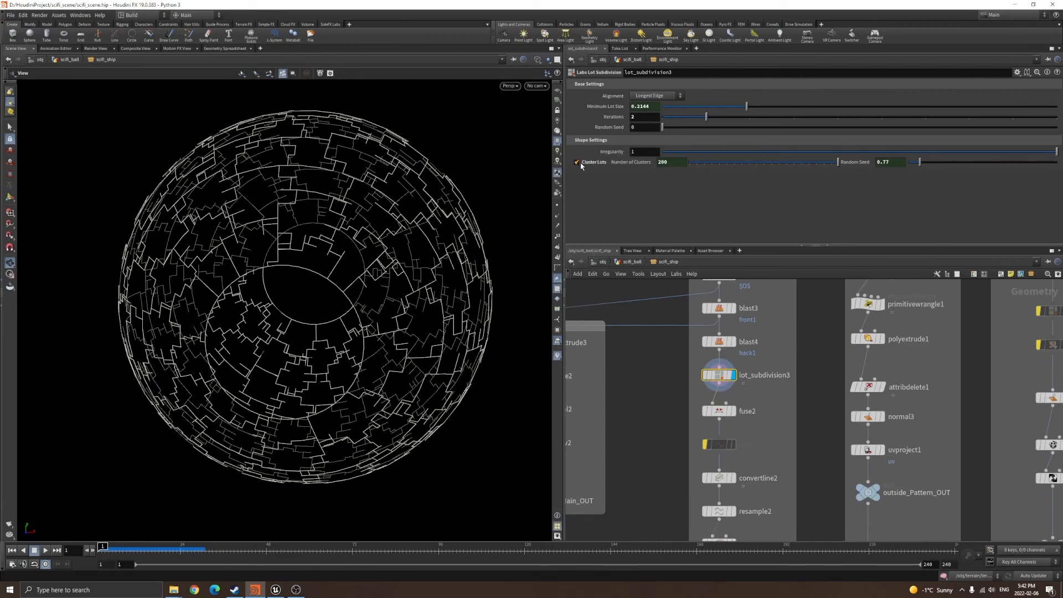
pyautogui.moveTo(329, 216); pyautogui.dragTo(311, 295)
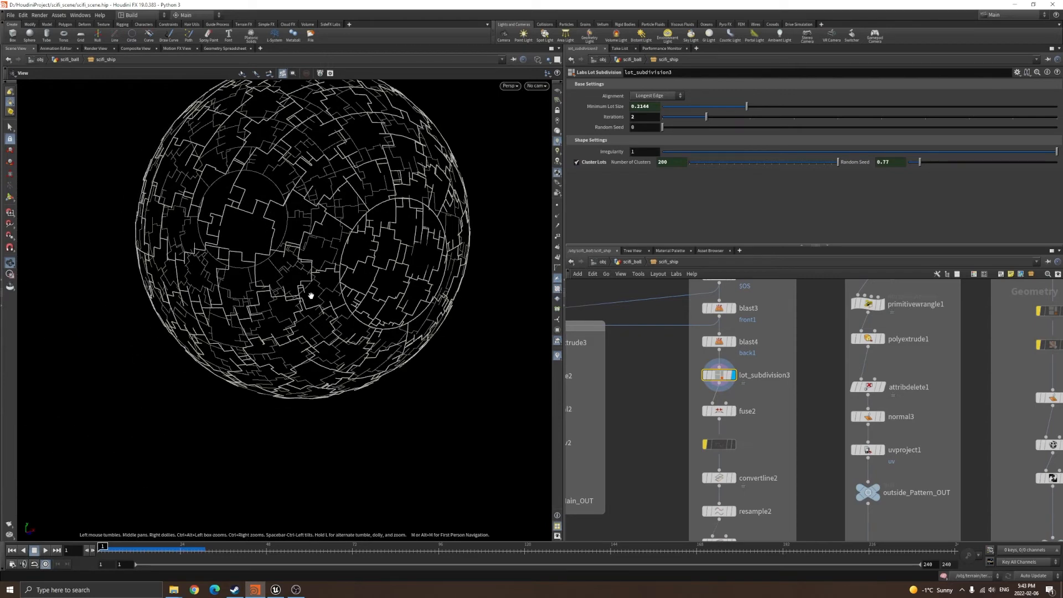
pyautogui.scroll(3, 757, 390)
pyautogui.press('w')
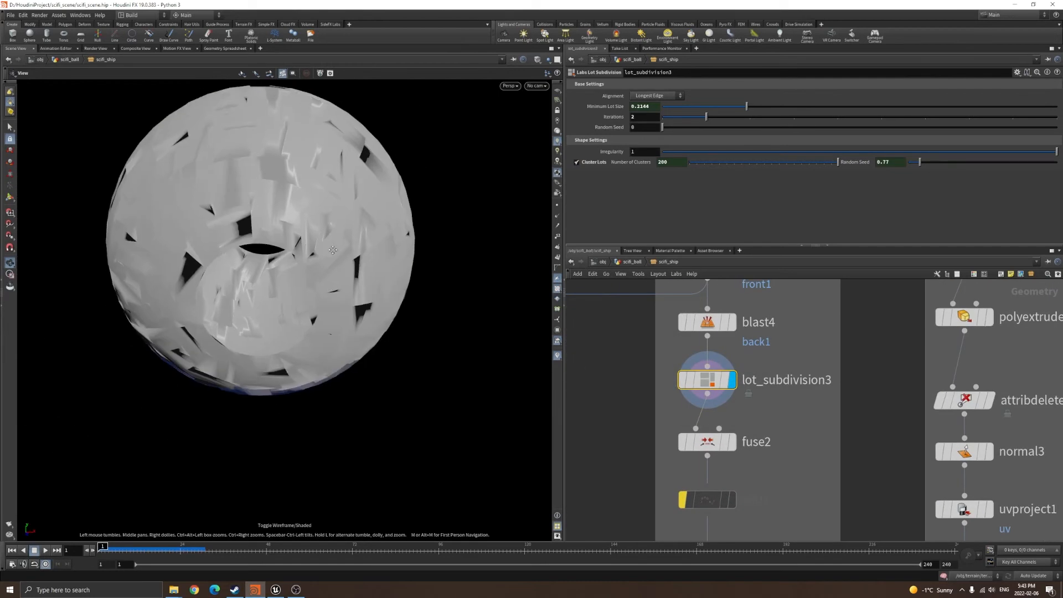
pyautogui.scroll(3, 306, 213)
pyautogui.moveTo(305, 214); pyautogui.dragTo(359, 289)
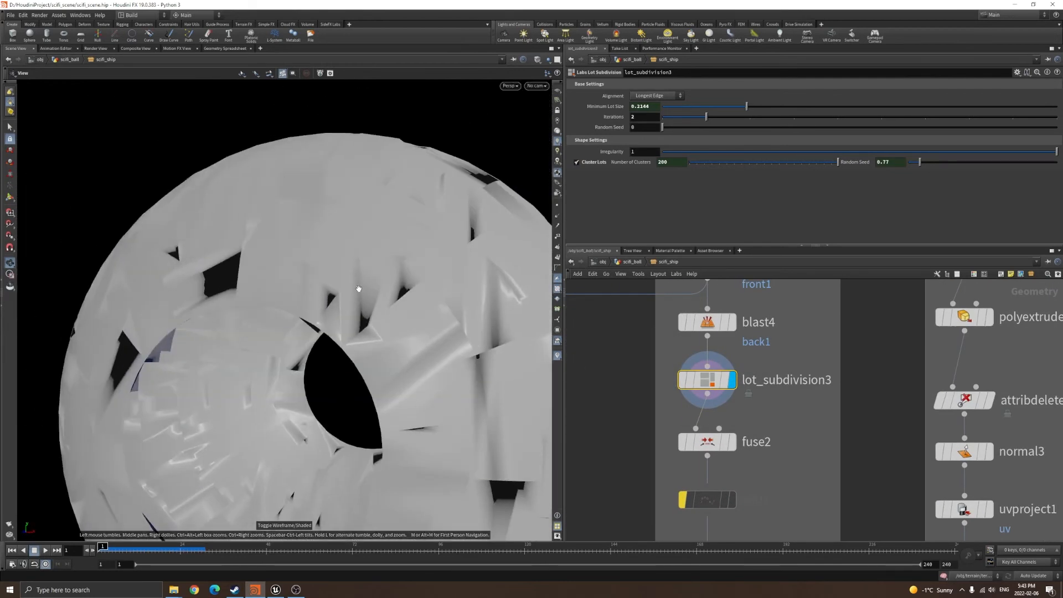
pyautogui.press('w')
pyautogui.scroll(-5, 430, 251)
pyautogui.moveTo(430, 251)
pyautogui.mouseDown()
pyautogui.moveTo(444, 258)
pyautogui.moveTo(446, 244)
pyautogui.mouseUp()
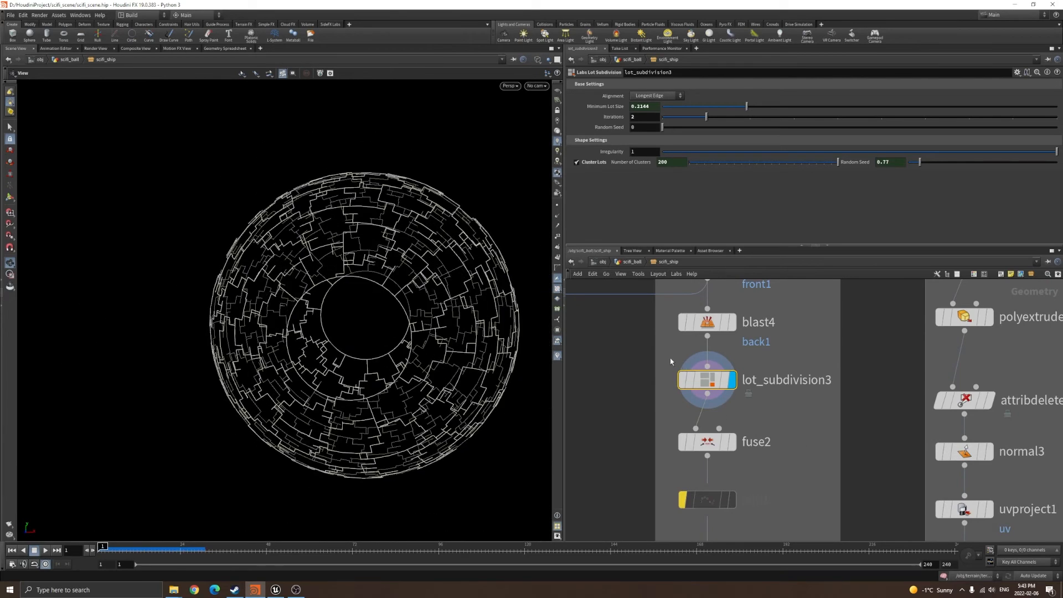
pyautogui.moveTo(377, 292); pyautogui.dragTo(377, 267, button='middle')
pyautogui.scroll(3, 376, 265)
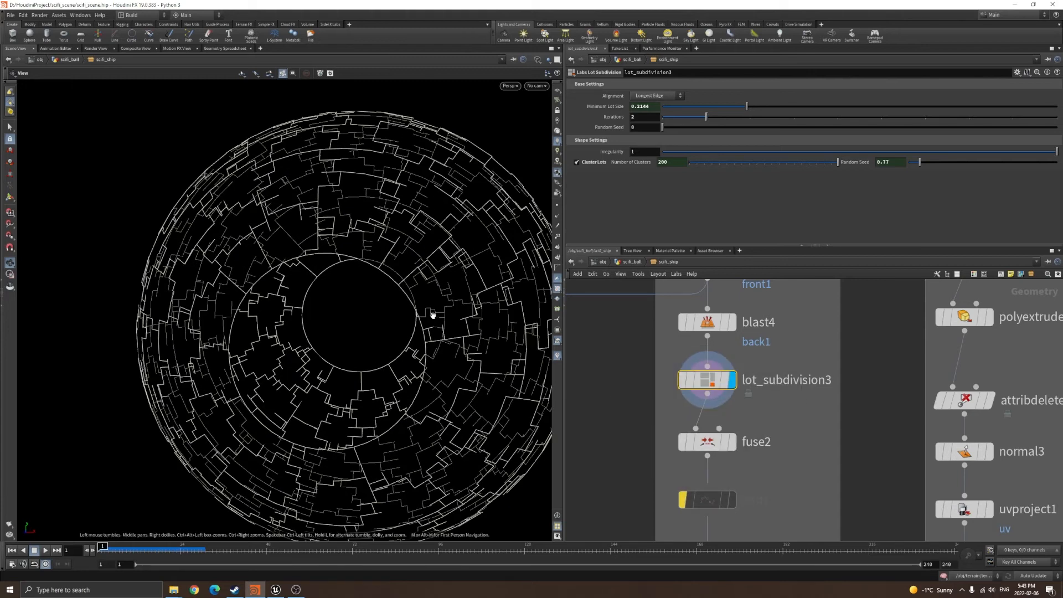
# - Return the viewport to shaded display and inspect the subdivided panels from the side and the front opening
pyautogui.press('w')
pyautogui.moveTo(404, 290); pyautogui.dragTo(382, 288)
pyautogui.moveTo(382, 266); pyautogui.dragTo(280, 360, button='middle')
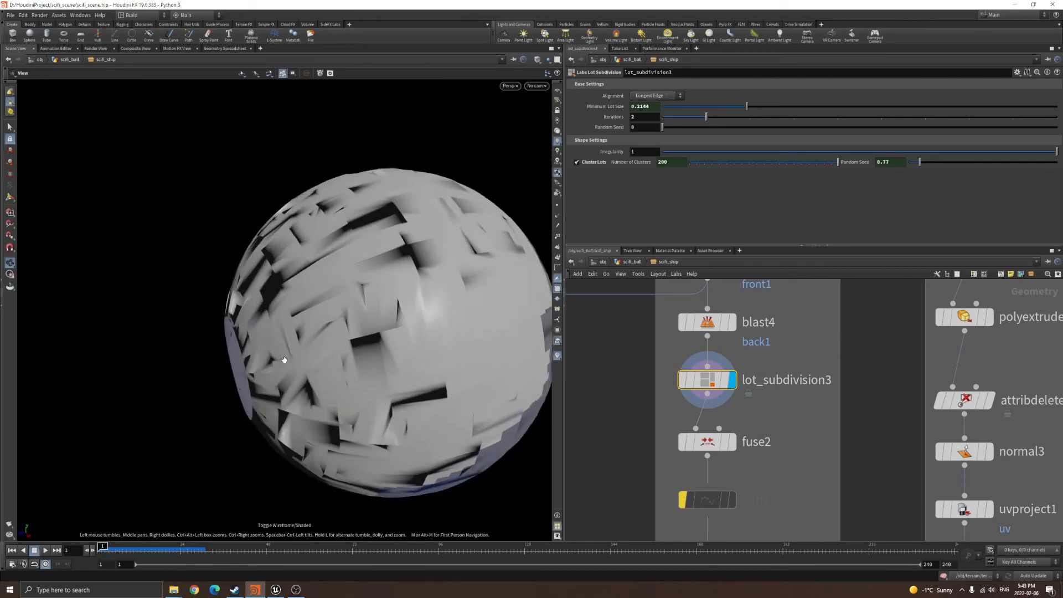
pyautogui.scroll(5, 329, 296)
pyautogui.moveTo(328, 296); pyautogui.dragTo(410, 278)
pyautogui.scroll(-4, 410, 277)
pyautogui.moveTo(318, 372)
pyautogui.mouseDown()
pyautogui.moveTo(361, 363)
pyautogui.moveTo(407, 323)
pyautogui.mouseUp()
# - Display fuse2 in wireframe and compare its snapped lines with the output of lot_subdivision3
pyautogui.click(712, 441)
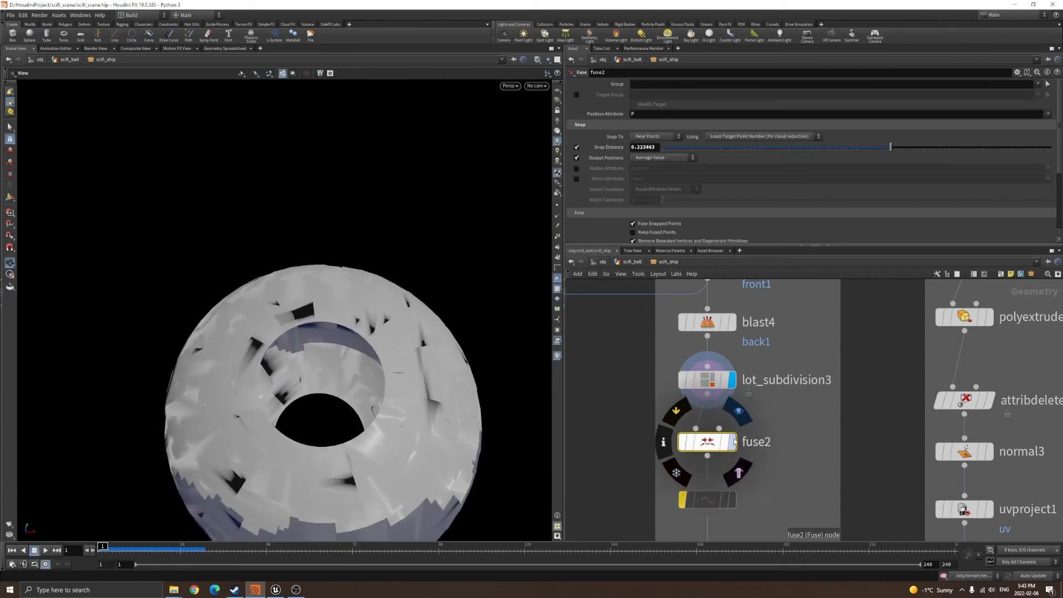
pyautogui.click(733, 441)
pyautogui.press('w')
pyautogui.scroll(5, 351, 320)
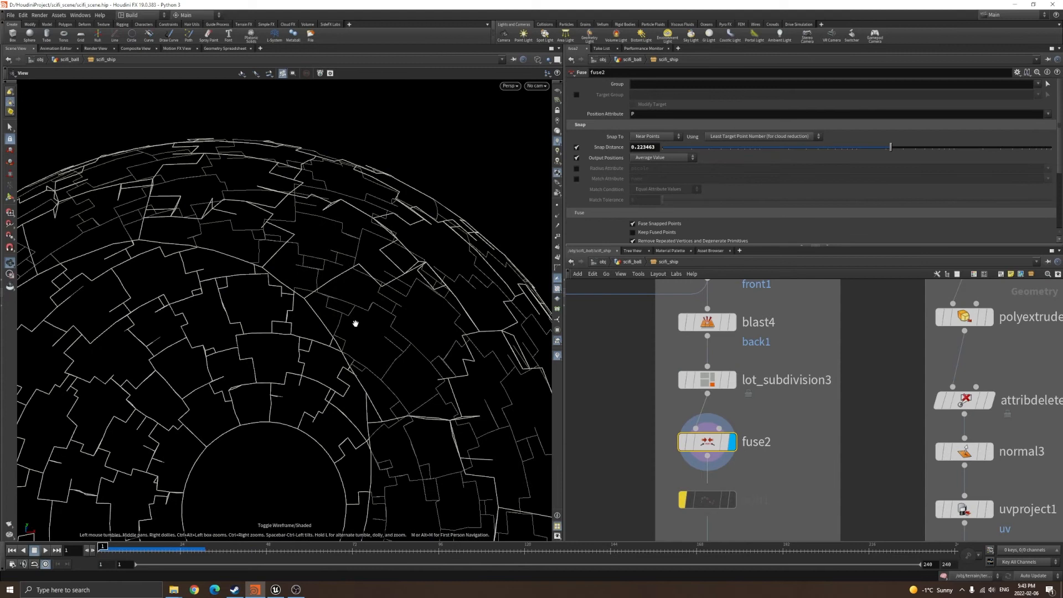
pyautogui.moveTo(383, 349); pyautogui.dragTo(437, 387)
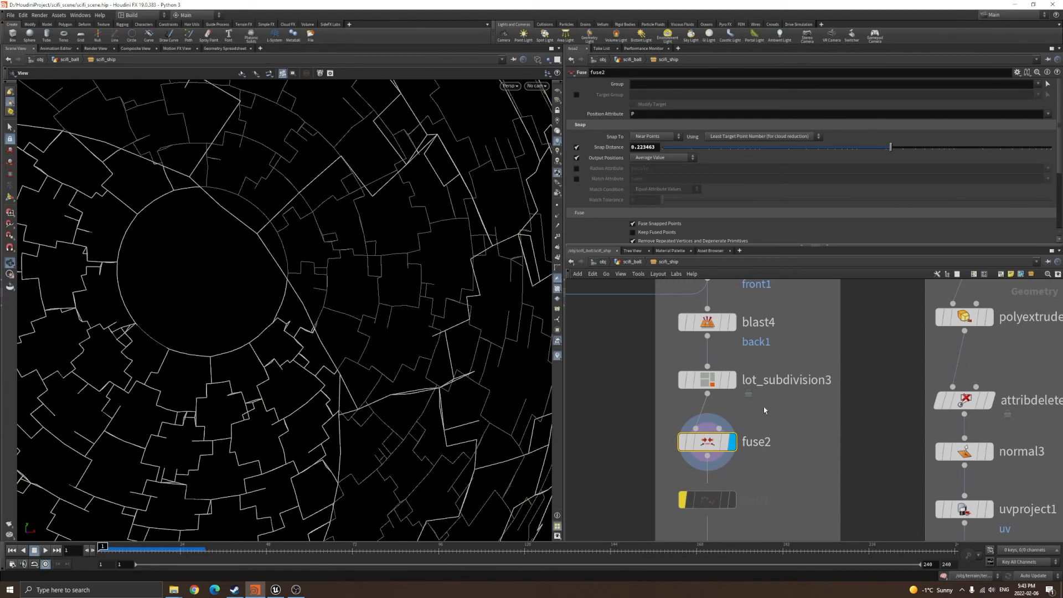
pyautogui.moveTo(736, 383)
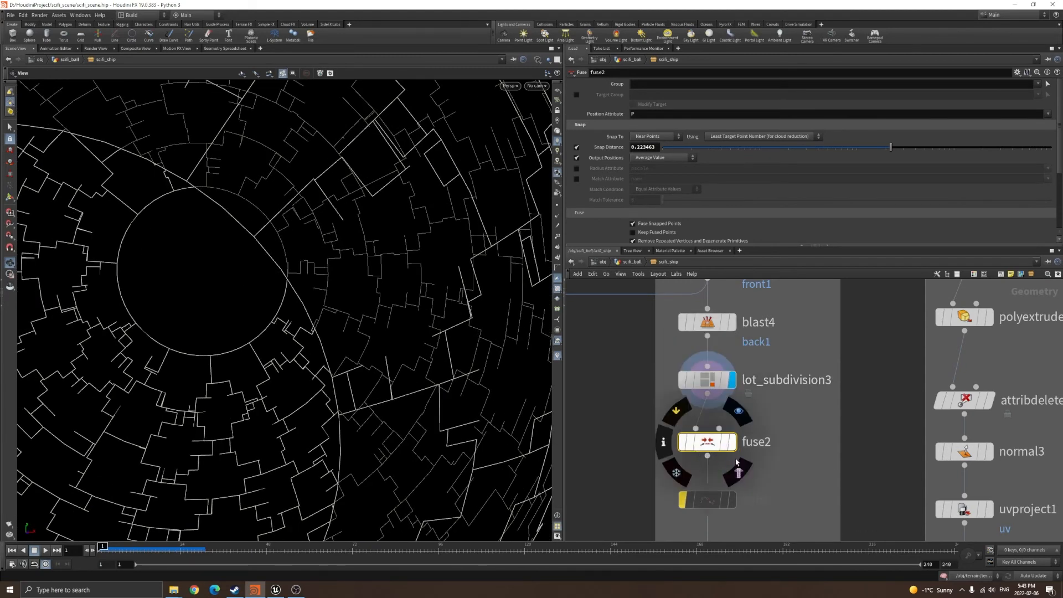
pyautogui.scroll(-10, 375, 336)
# - Display convertline2 and examine the line network it makes from the fused panels
pyautogui.middleClick(728, 505)
pyautogui.scroll(-2, 652, 463)
pyautogui.moveTo(653, 463); pyautogui.dragTo(652, 321, button='middle')
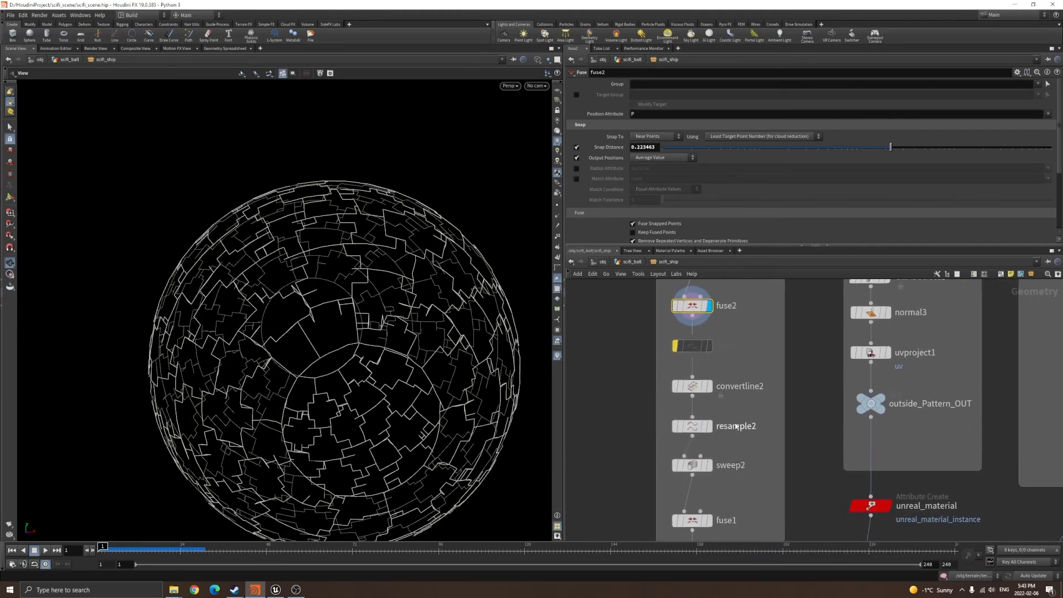
pyautogui.scroll(1, 714, 415)
pyautogui.click(686, 380)
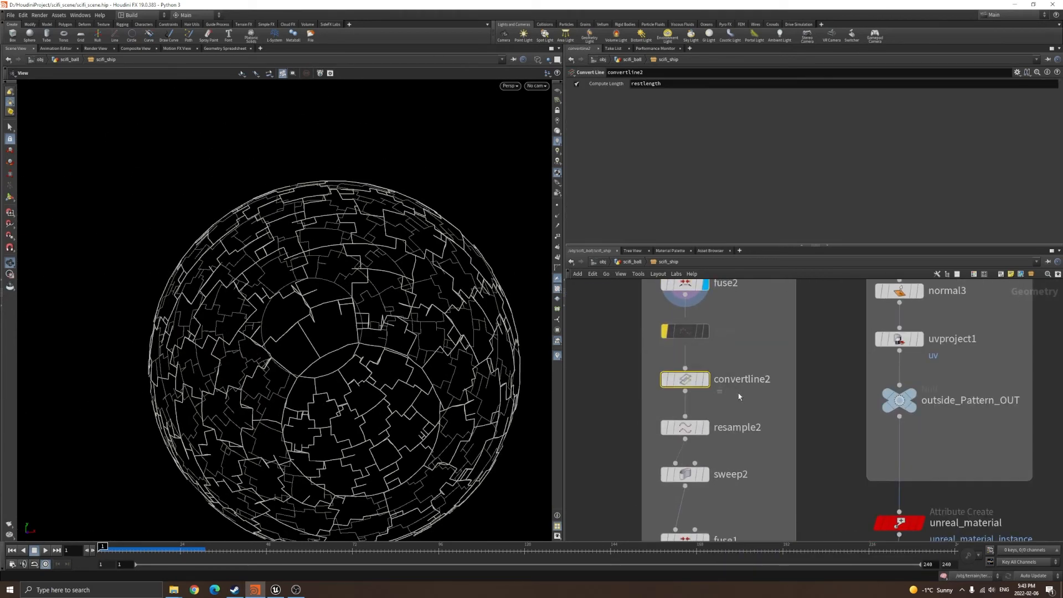
pyautogui.click(706, 381)
pyautogui.press('w')
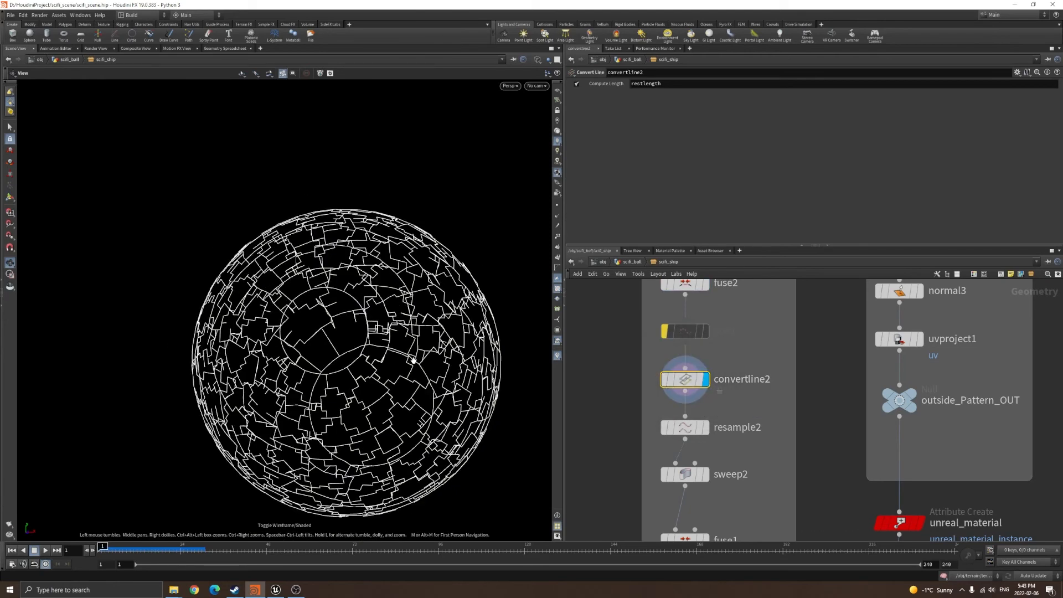
pyautogui.scroll(5, 322, 298)
pyautogui.moveTo(323, 299); pyautogui.dragTo(442, 382)
pyautogui.scroll(-3, 361, 312)
pyautogui.scroll(-2, 372, 318)
pyautogui.scroll(-4, 310, 360)
pyautogui.scroll(3, 404, 439)
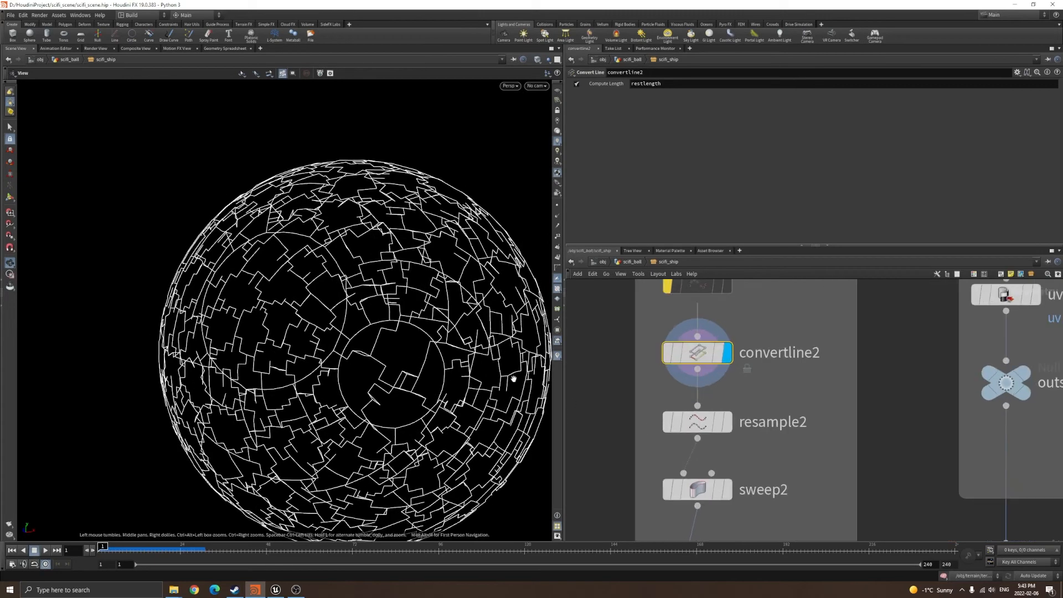
# - Show points in the viewport and display resample2 to compare its point spacing with convertline2
pyautogui.scroll(-2, 513, 379)
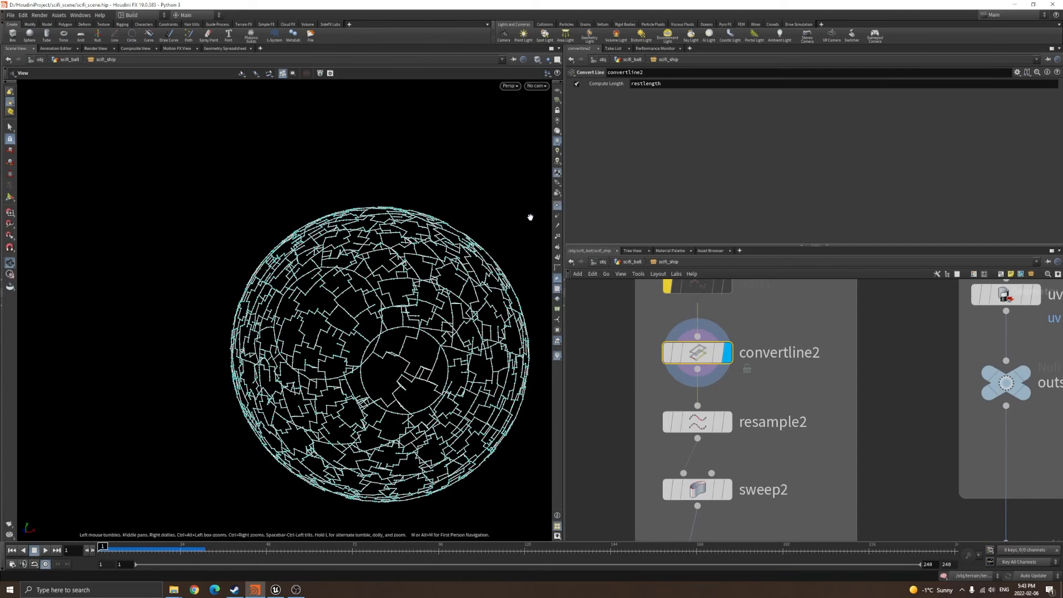
pyautogui.scroll(6, 379, 280)
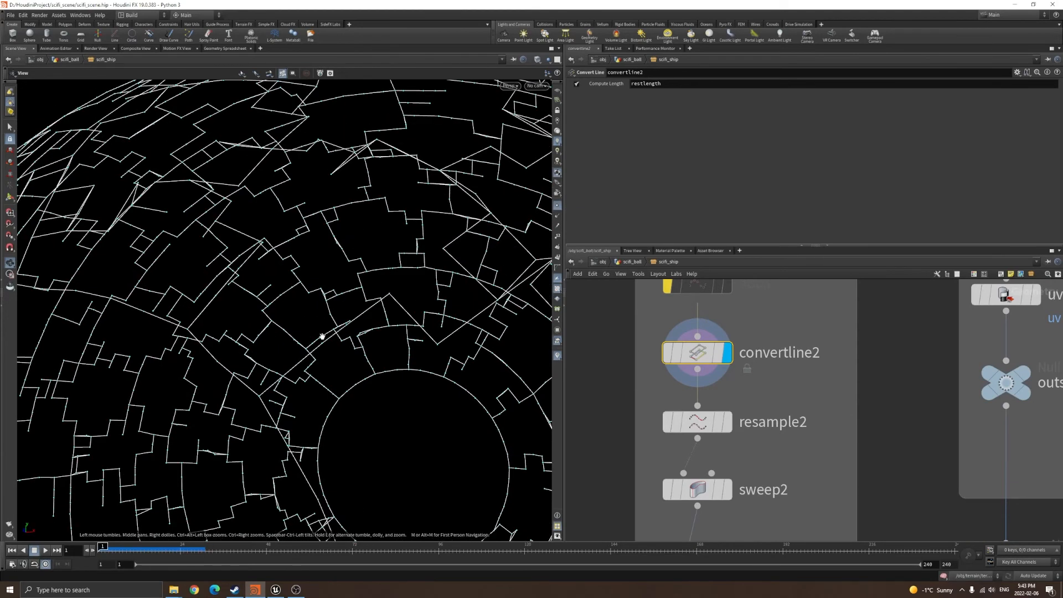
pyautogui.moveTo(322, 336); pyautogui.dragTo(337, 336)
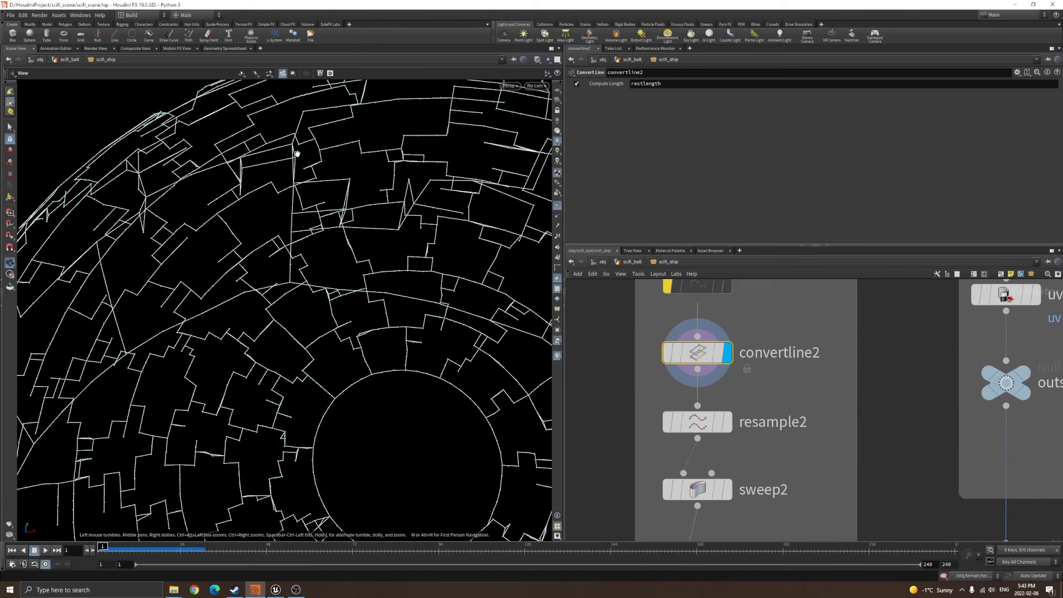
pyautogui.click(714, 422)
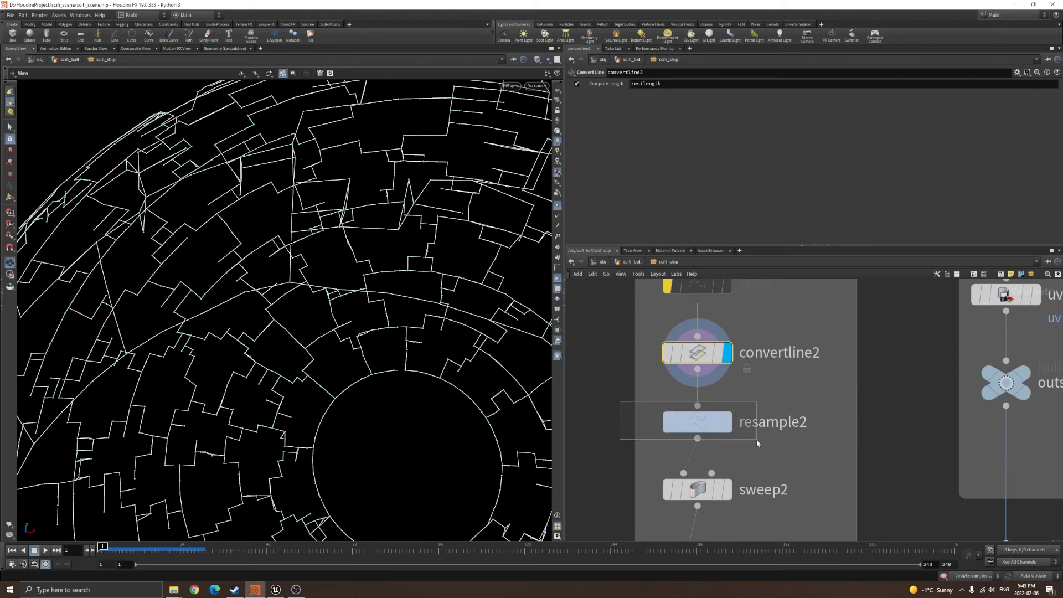
pyautogui.click(726, 421)
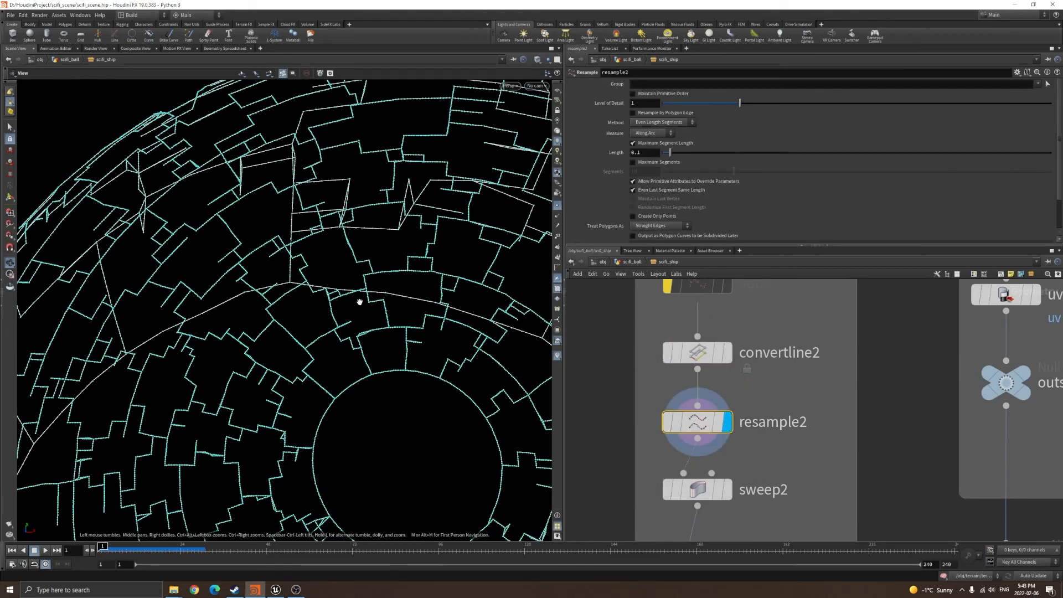
# - Display sweep2 and inspect the tubes it builds along the line network, up close and as a whole
pyautogui.moveTo(764, 503); pyautogui.dragTo(752, 403, button='middle')
pyautogui.click(720, 391)
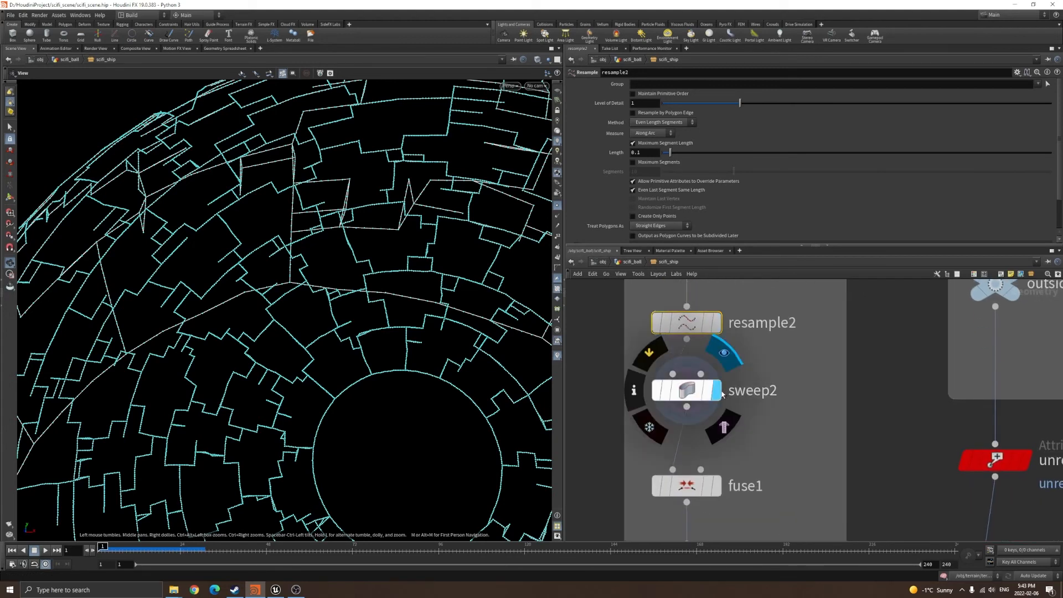
pyautogui.scroll(-3, 323, 304)
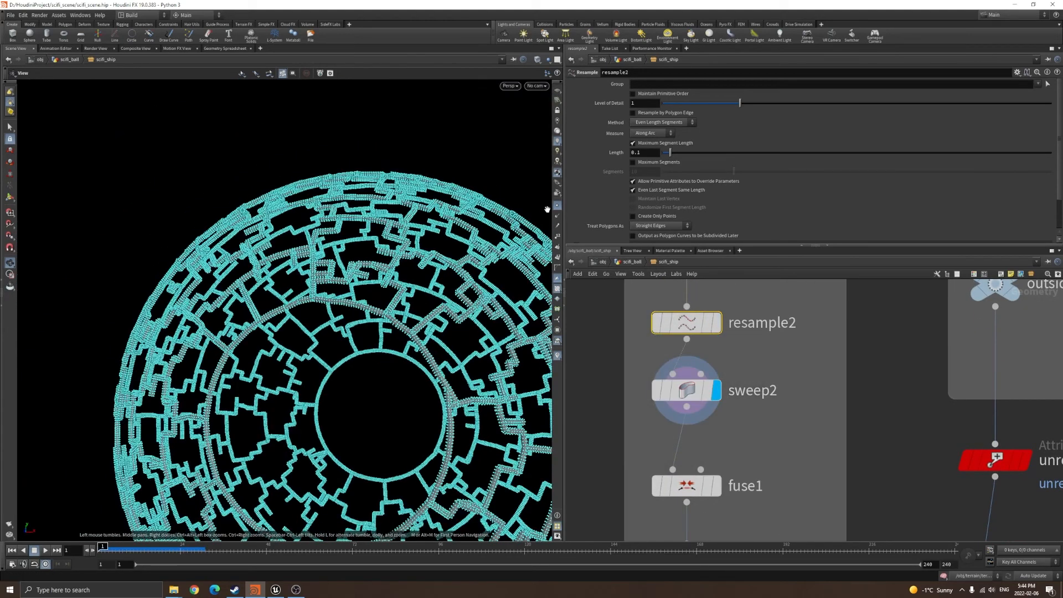
pyautogui.scroll(8, 393, 346)
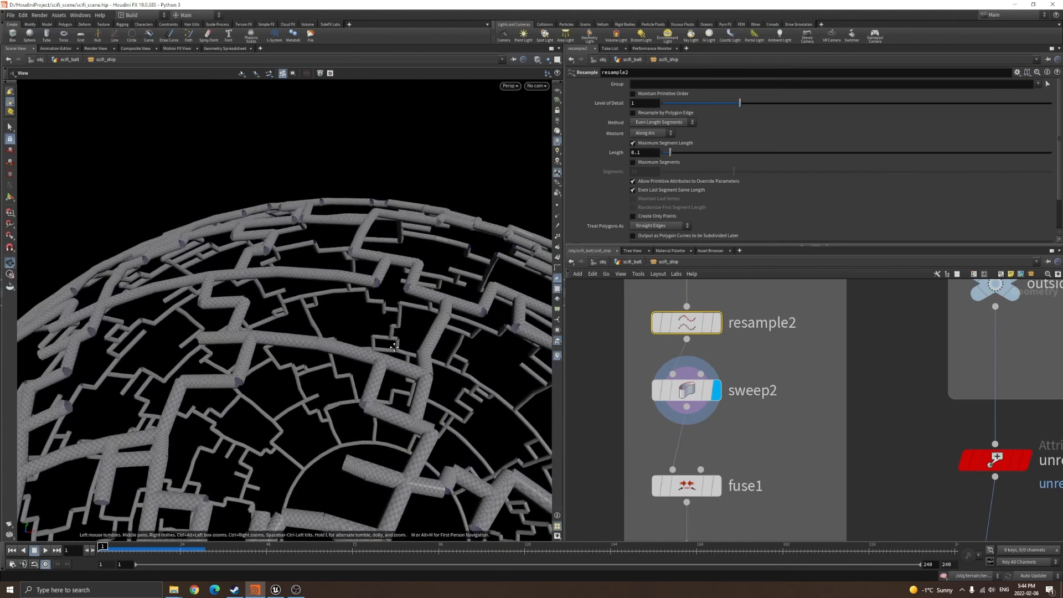
pyautogui.scroll(-3, 394, 347)
pyautogui.scroll(7, 369, 309)
pyautogui.scroll(-7, 369, 309)
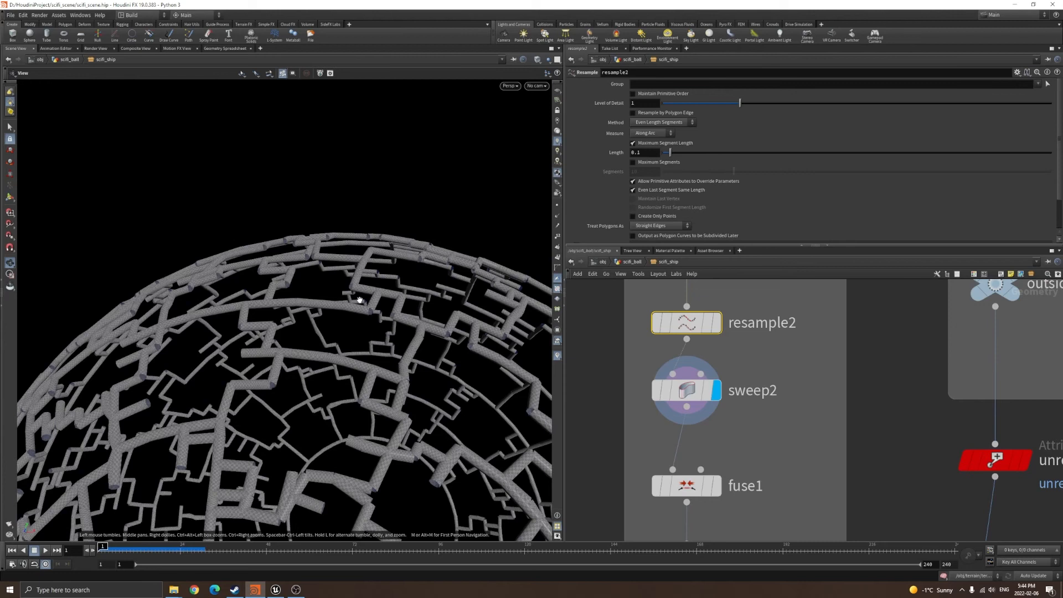
pyautogui.scroll(-5, 360, 299)
pyautogui.moveTo(277, 302); pyautogui.dragTo(288, 321)
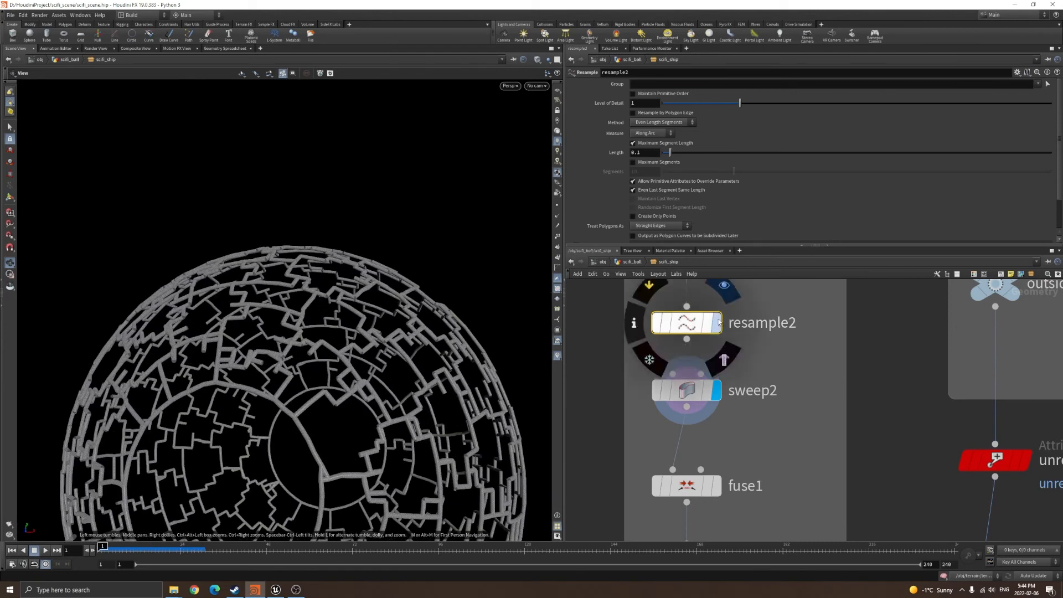
# - Display resample2 up close and switch back to sweep2 to compare the bare curves with the tubes
pyautogui.click(717, 322)
pyautogui.scroll(5, 367, 341)
pyautogui.click(716, 390)
# - Select sweep2 and review its Surface Shape choices and its UVs and Attributes settings
pyautogui.moveTo(594, 362); pyautogui.dragTo(672, 390)
pyautogui.scroll(-6, 408, 298)
pyautogui.click(577, 114)
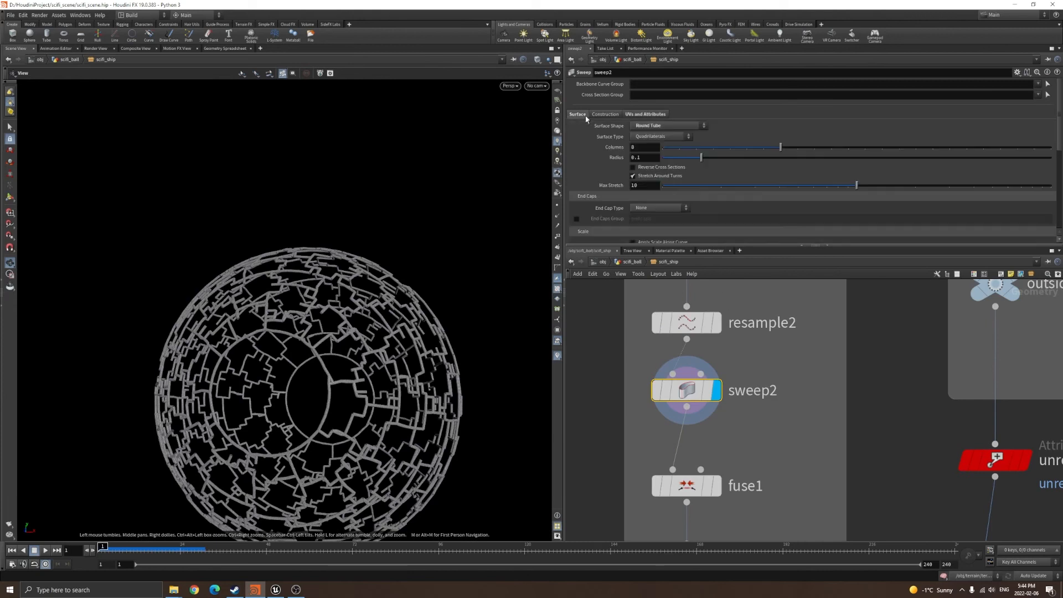
pyautogui.click(646, 127)
pyautogui.click(646, 126)
pyautogui.click(646, 126)
pyautogui.click(635, 114)
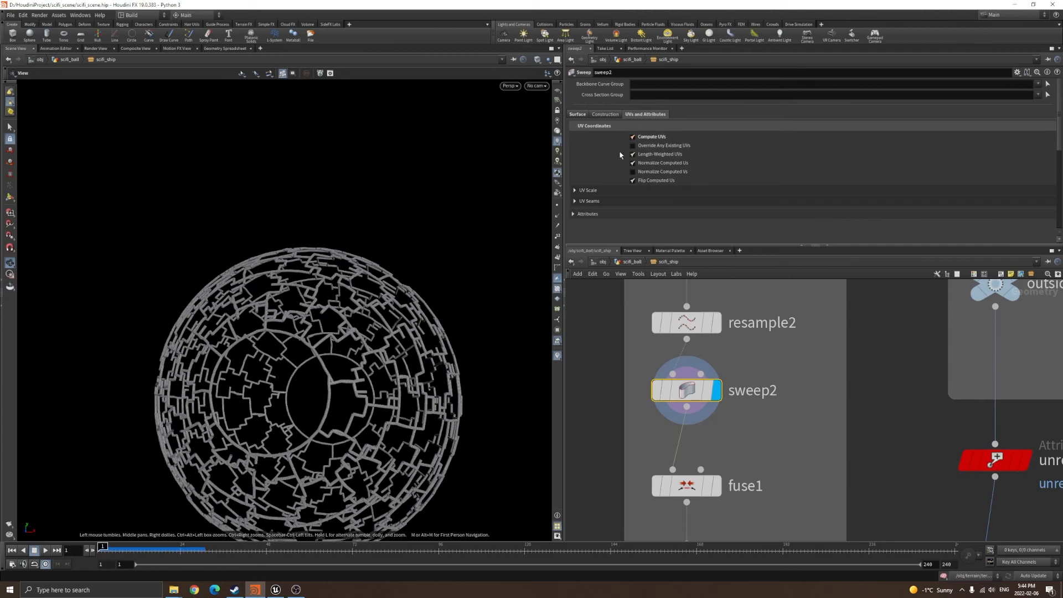
# - Examine the UV checker pattern on the swept tubes up close, and view the whole lattice again
pyautogui.scroll(10, 358, 300)
pyautogui.moveTo(358, 297); pyautogui.dragTo(373, 360)
pyautogui.scroll(5, 373, 361)
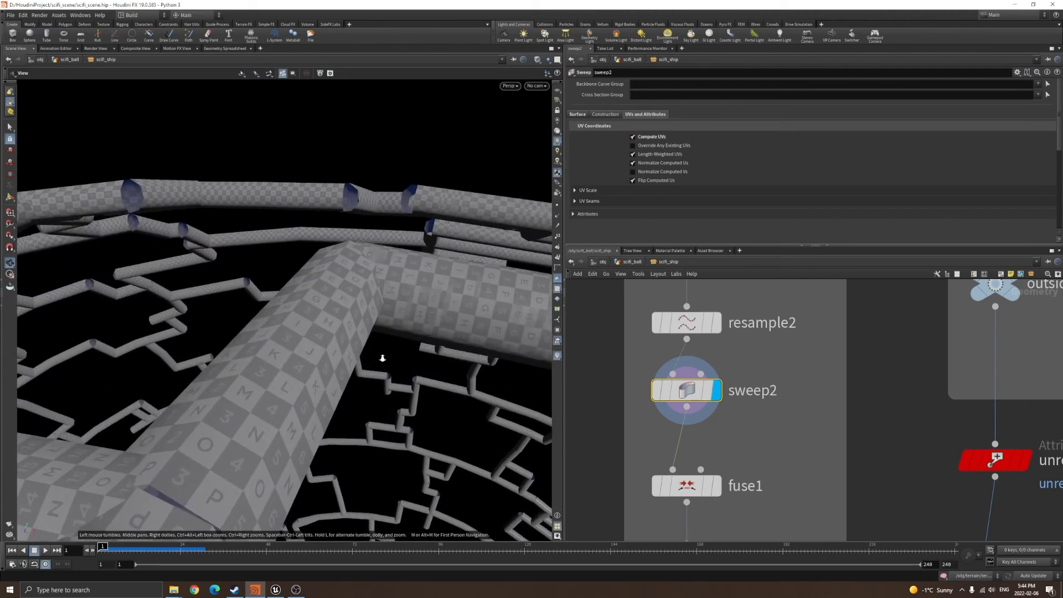
pyautogui.scroll(3, 328, 293)
pyautogui.scroll(-15, 349, 321)
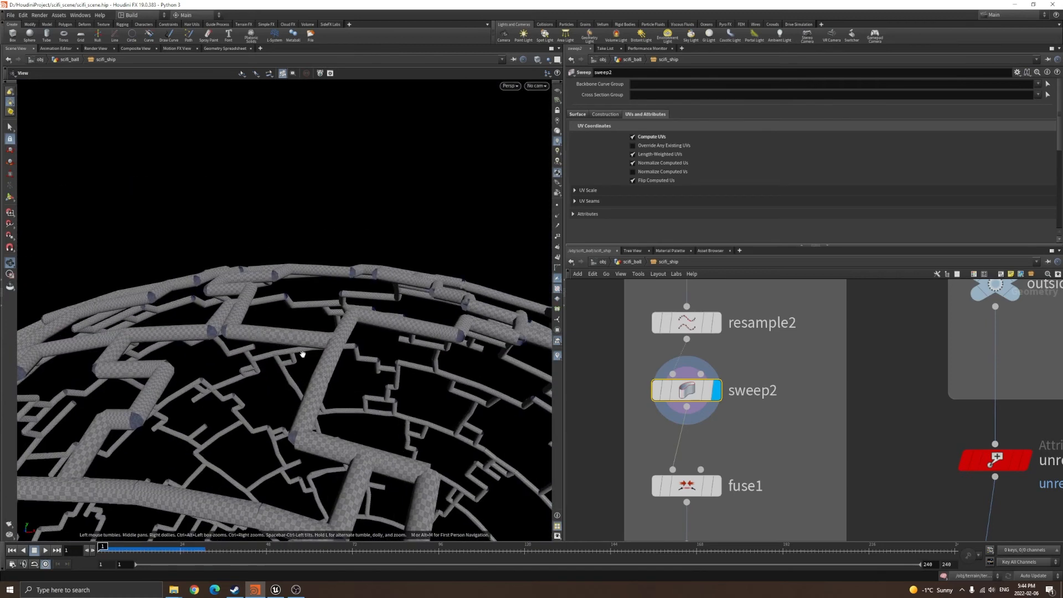
pyautogui.scroll(-10, 333, 360)
pyautogui.moveTo(355, 379); pyautogui.dragTo(361, 313, button='middle')
pyautogui.scroll(3, 365, 321)
pyautogui.moveTo(359, 374); pyautogui.dragTo(376, 292, button='middle')
pyautogui.scroll(1, 377, 291)
pyautogui.scroll(3, 376, 291)
pyautogui.scroll(-4, 379, 356)
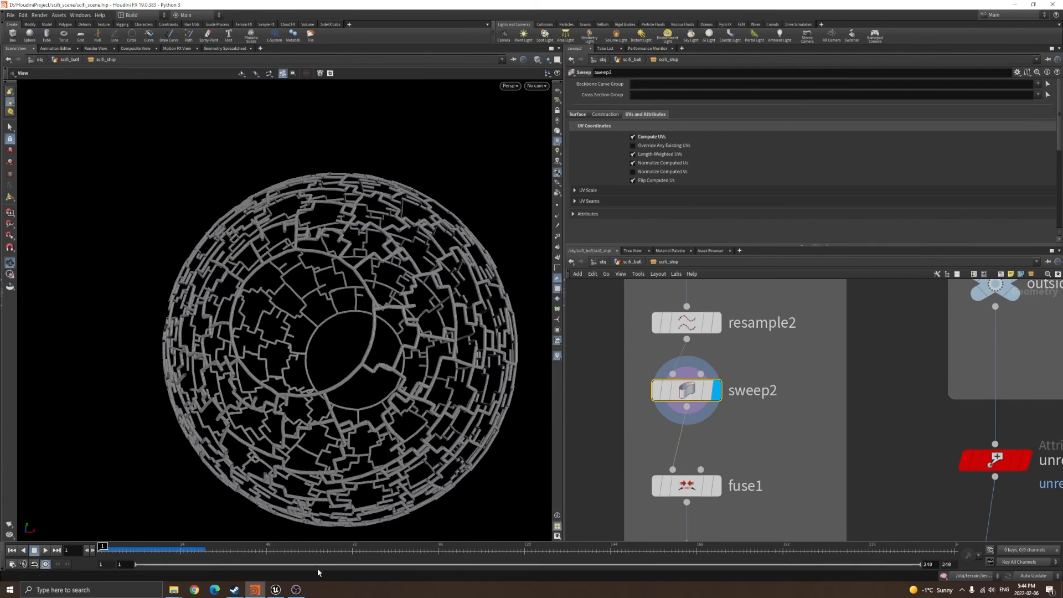
# - Switch to Unreal Editor to look at the ball in the Scifi_Scene level, and return to Houdini
pyautogui.click(276, 590)
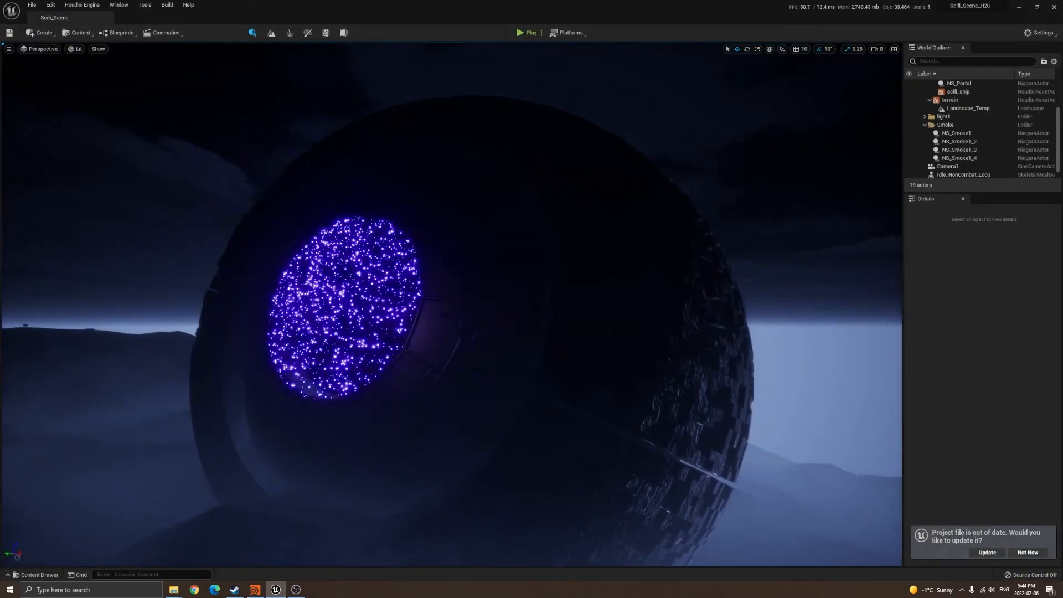
pyautogui.press('w')
pyautogui.moveTo(451, 304); pyautogui.dragTo(492, 312, button='right')
pyautogui.press('s')
pyautogui.click(255, 589)
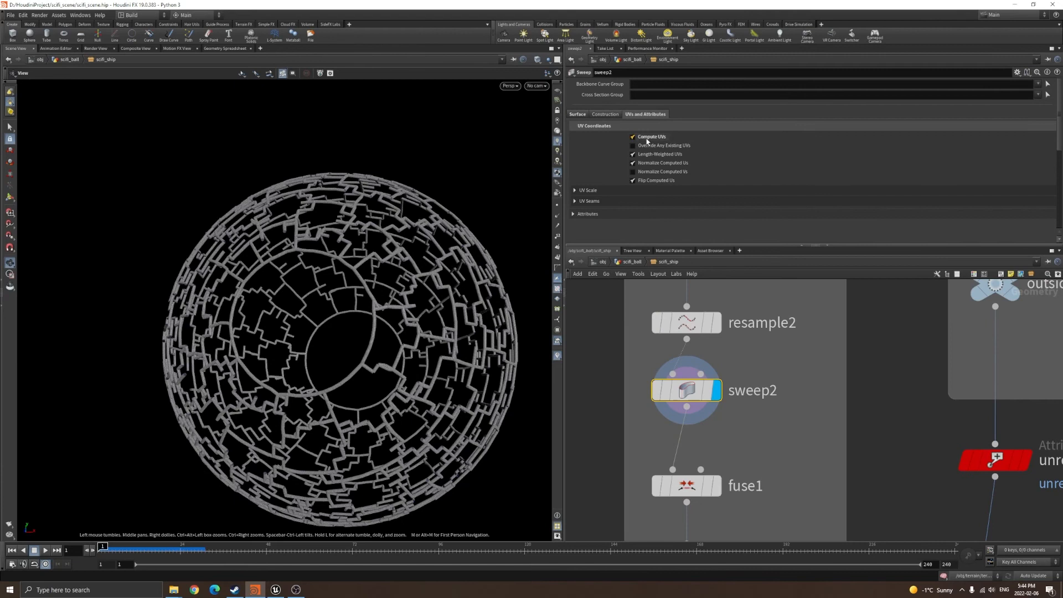
# - Select and display fuse1, and compare its merged tube joints with the output of sweep2
pyautogui.moveTo(787, 503); pyautogui.dragTo(773, 409, button='middle')
pyautogui.scroll(1, 647, 382)
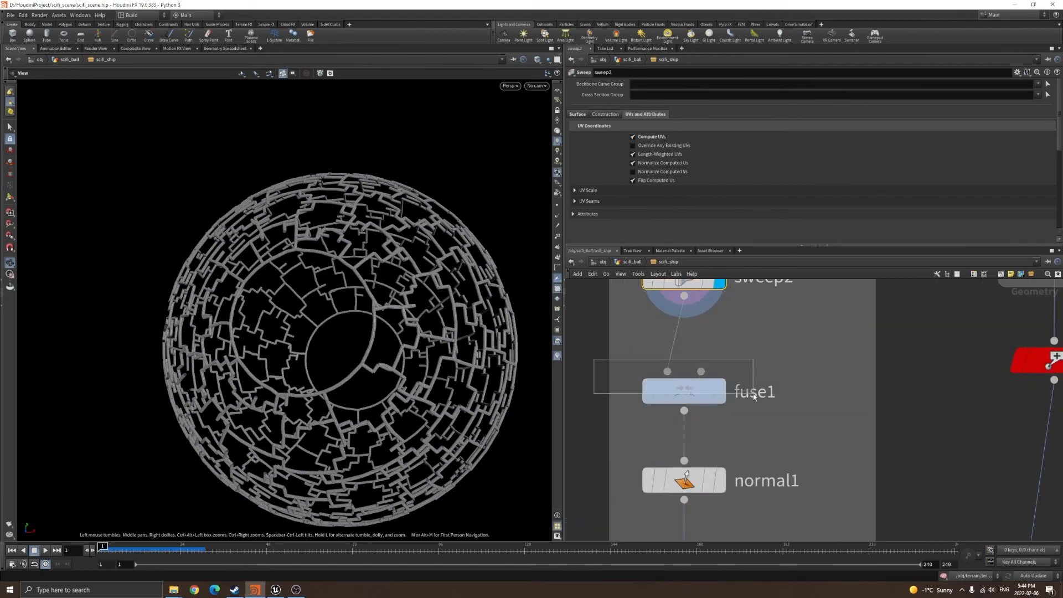
pyautogui.moveTo(754, 396); pyautogui.dragTo(752, 394)
pyautogui.moveTo(725, 392)
pyautogui.scroll(6, 379, 303)
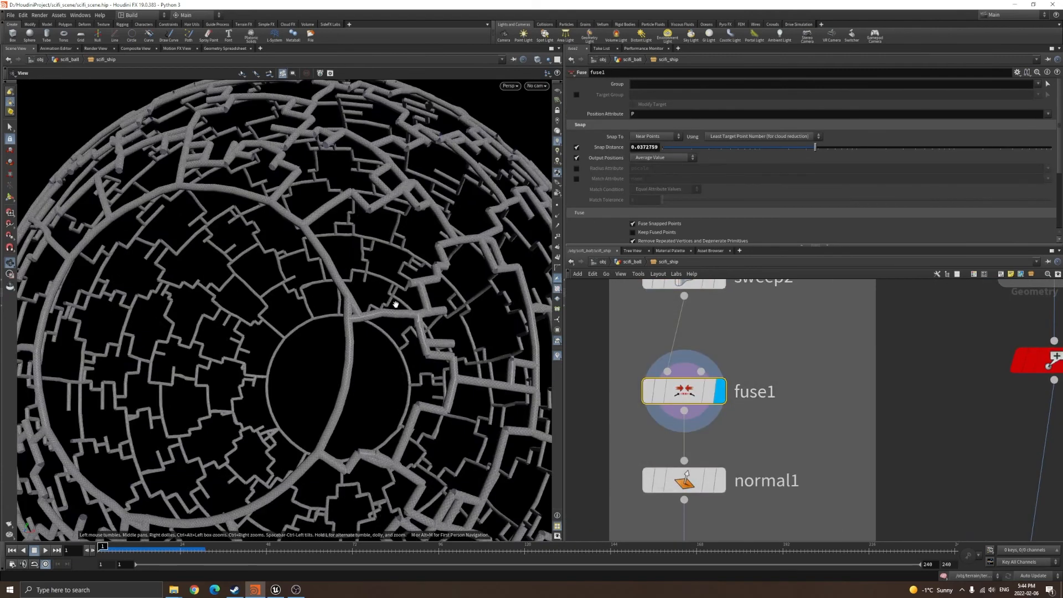
pyautogui.click(718, 283)
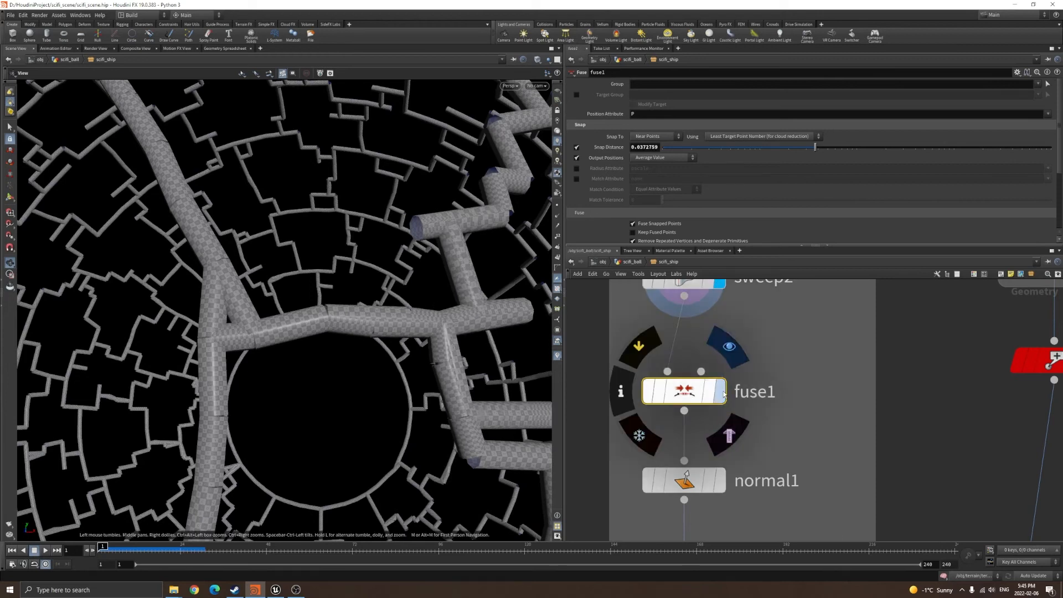
pyautogui.click(718, 390)
pyautogui.scroll(-5, 357, 309)
pyautogui.scroll(5, 359, 311)
pyautogui.scroll(-5, 363, 313)
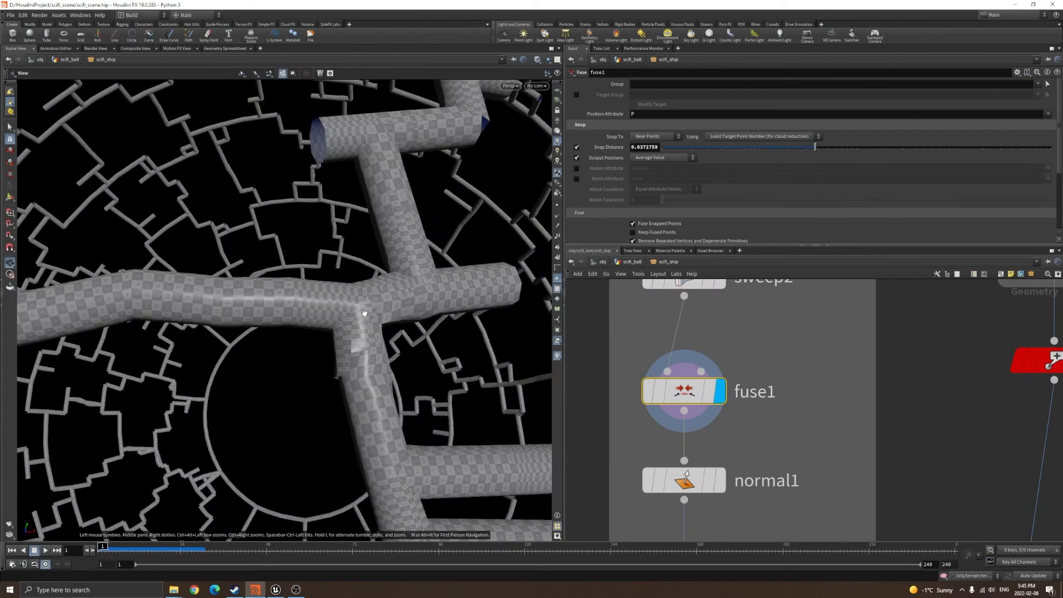
pyautogui.scroll(-2, 664, 404)
pyautogui.scroll(2, 696, 428)
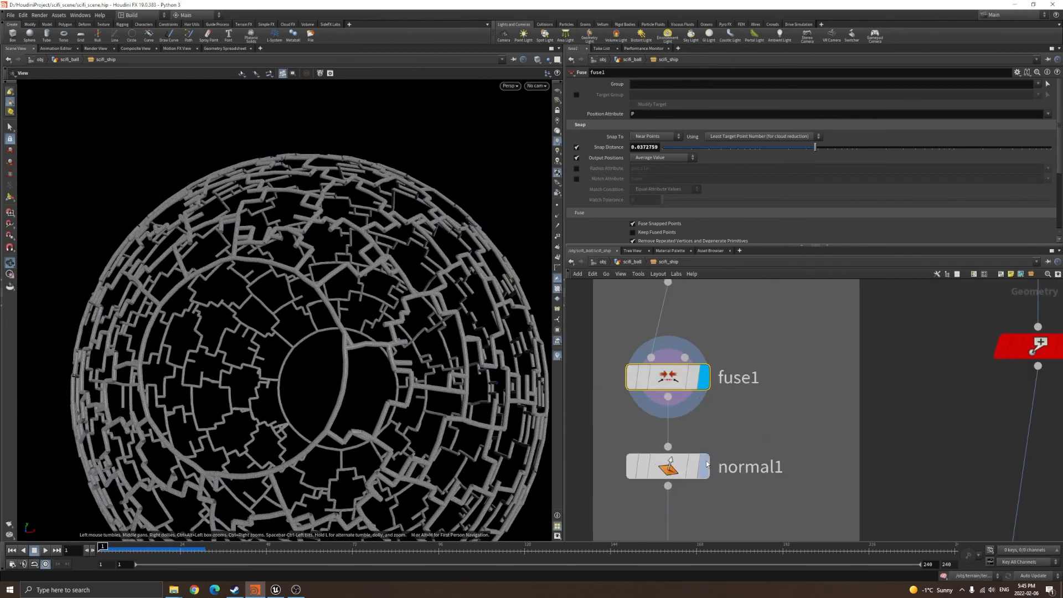
# - Display normal1 and inspect the shading of the lattice sphere
pyautogui.click(703, 466)
pyautogui.scroll(-3, 313, 288)
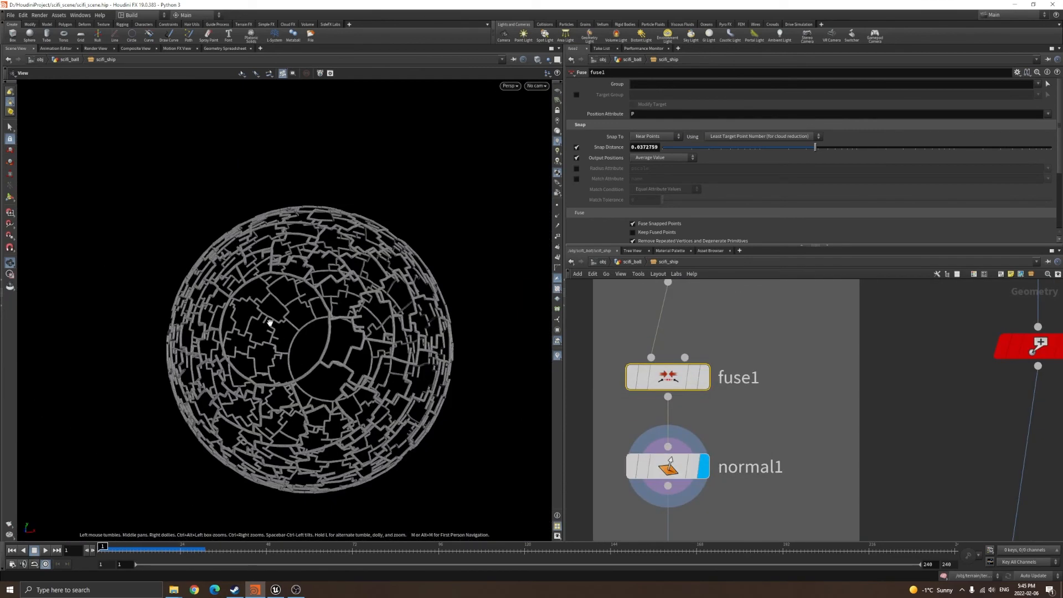
pyautogui.scroll(-5, 749, 463)
pyautogui.scroll(4, 739, 451)
pyautogui.scroll(-1, 736, 454)
# - Display frame_OUT and select unreal_material1 to examine the material instance path assigned to the frame
pyautogui.moveTo(819, 481); pyautogui.dragTo(821, 483)
pyautogui.moveTo(792, 502); pyautogui.dragTo(797, 415, button='middle')
pyautogui.moveTo(640, 425); pyautogui.dragTo(776, 483)
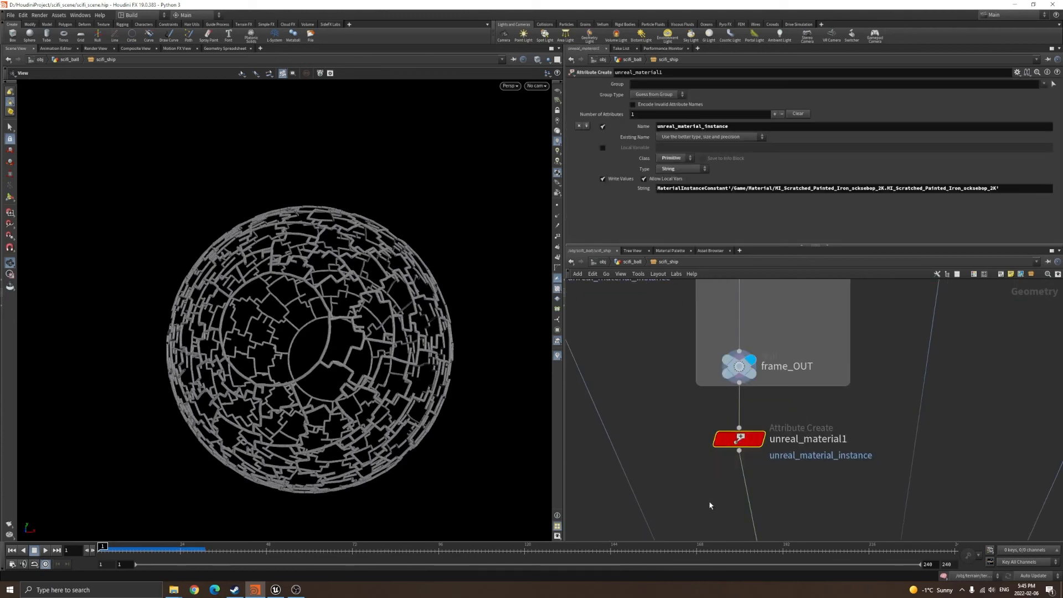
# - Display sphere2 and blast3 in Inner_Frame to examine the source geometry that feeds Inner_Ball
pyautogui.scroll(-4, 732, 489)
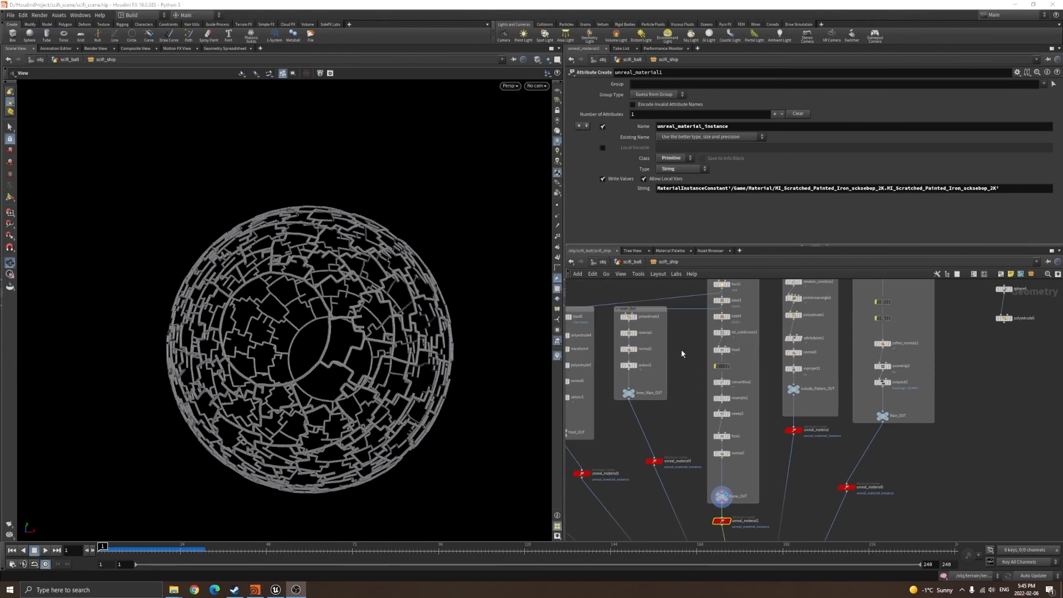
pyautogui.scroll(4, 645, 303)
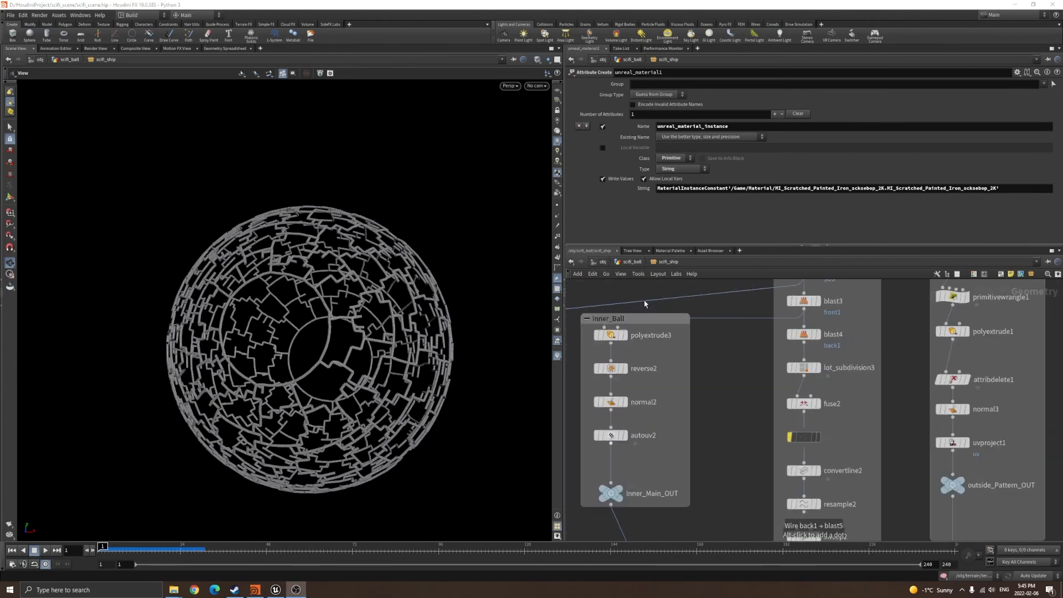
pyautogui.moveTo(684, 463); pyautogui.dragTo(685, 490, button='middle')
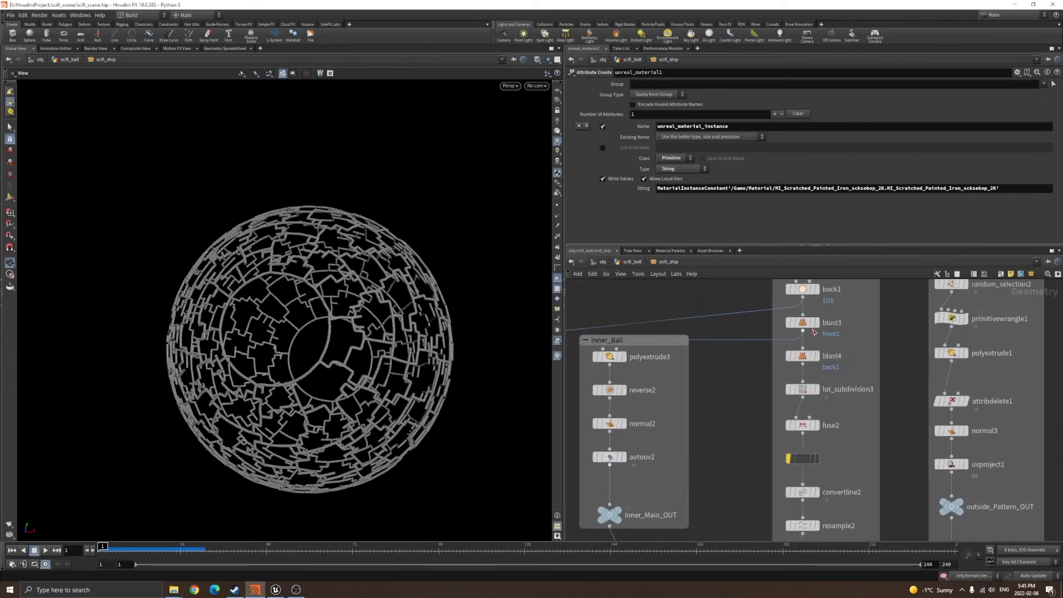
pyautogui.moveTo(863, 321); pyautogui.dragTo(885, 415, button='middle')
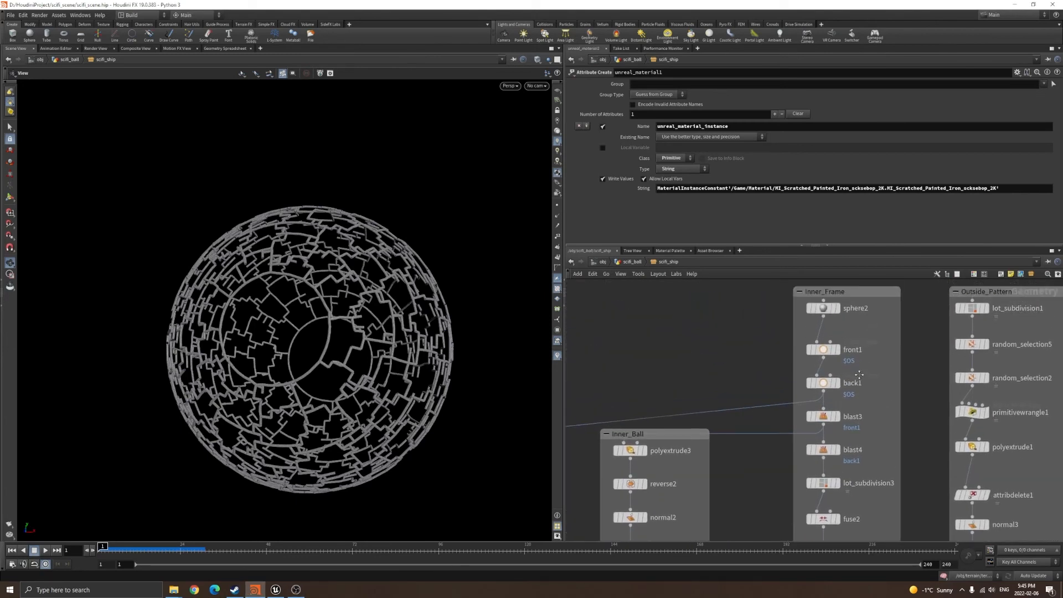
pyautogui.click(841, 311)
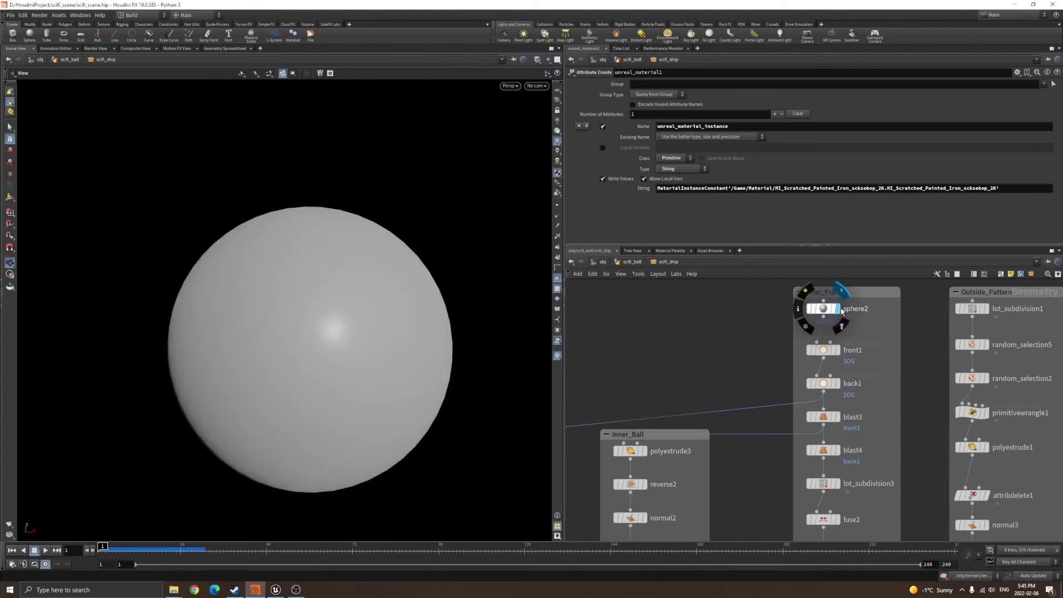
pyautogui.click(837, 416)
pyautogui.moveTo(288, 332); pyautogui.dragTo(365, 310)
# - Display polyextrude3, reverse2 and normal2 in turn to examine how Inner_Ball builds its shell
pyautogui.moveTo(650, 460); pyautogui.dragTo(714, 386, button='middle')
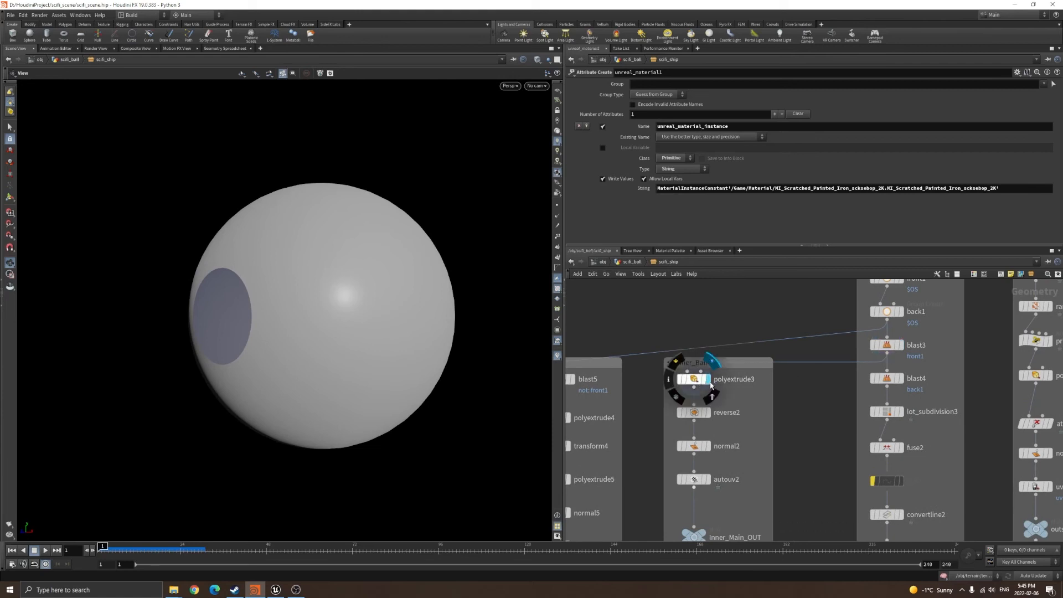
pyautogui.click(711, 382)
pyautogui.click(708, 412)
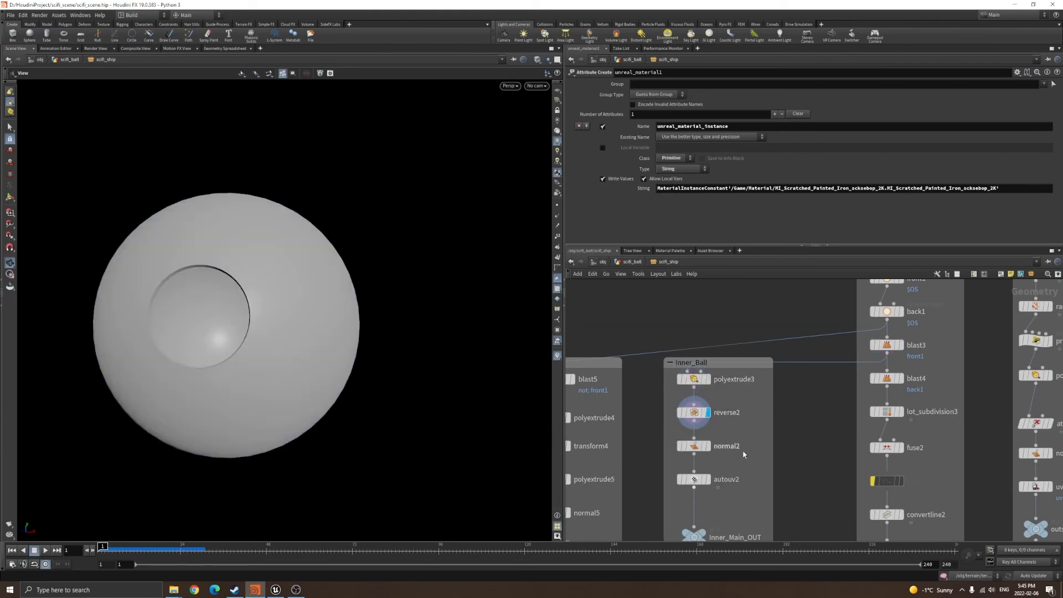
pyautogui.scroll(-1, 710, 416)
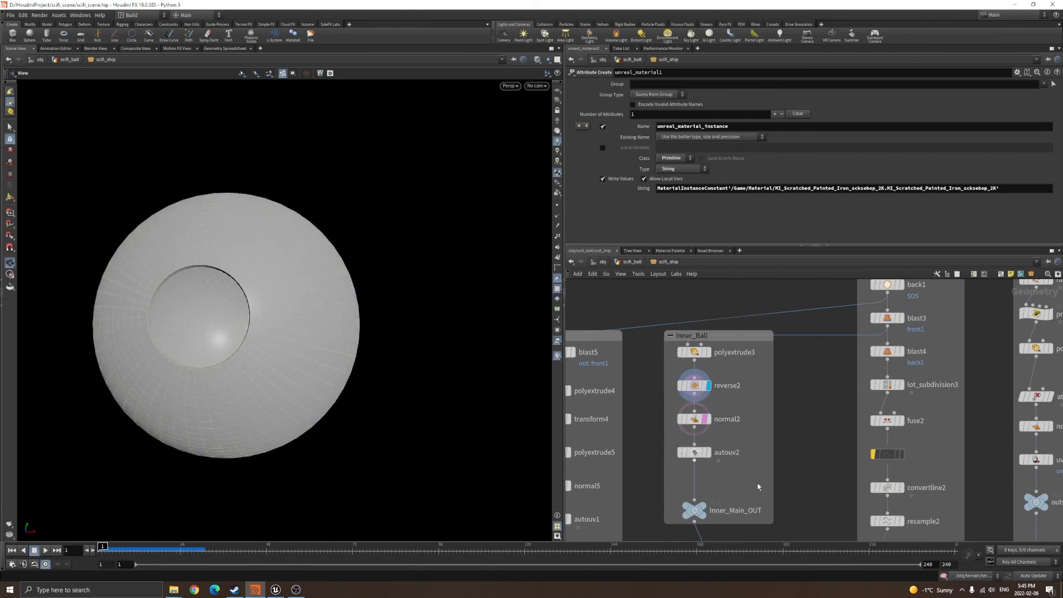
pyautogui.click(709, 407)
pyautogui.scroll(-1, 718, 433)
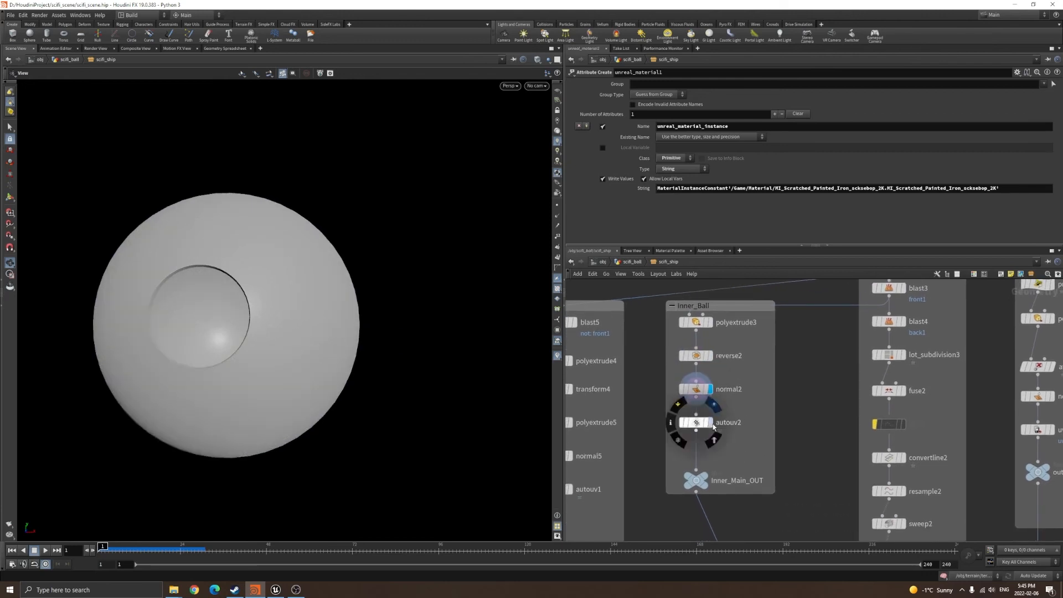
# - Display autouv2 and Inner_Main_OUT, and inspect the UV checker pattern around the inner ball's opening
pyautogui.click(710, 423)
pyautogui.moveTo(284, 343); pyautogui.dragTo(243, 390, button='right')
pyautogui.moveTo(243, 390); pyautogui.dragTo(324, 375, button='middle')
pyautogui.moveTo(842, 460); pyautogui.dragTo(851, 399, button='middle')
pyautogui.scroll(-3, 851, 399)
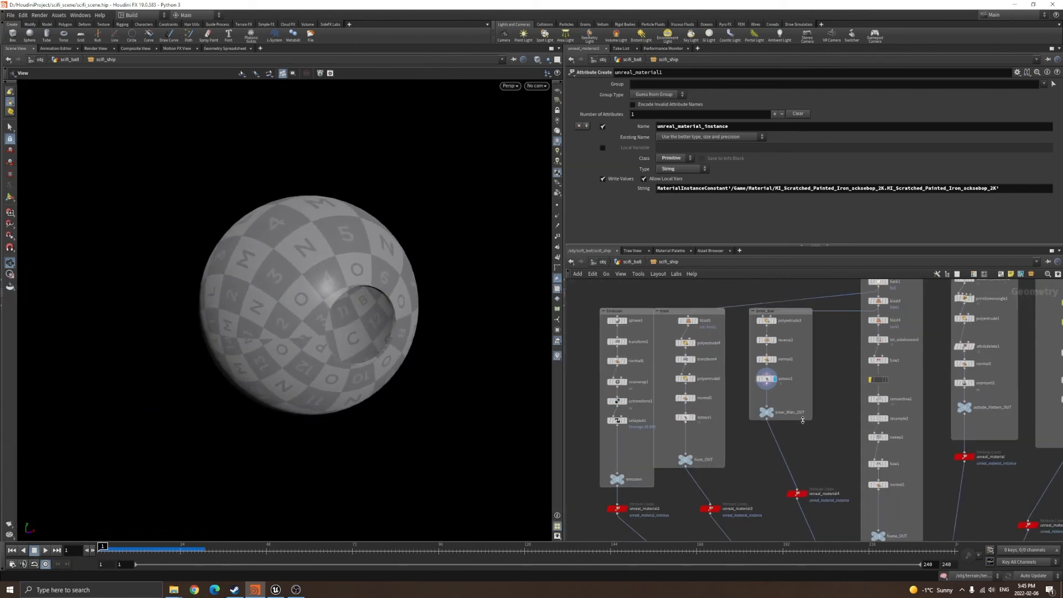
pyautogui.scroll(2, 803, 420)
pyautogui.moveTo(359, 320); pyautogui.dragTo(404, 395, button='middle')
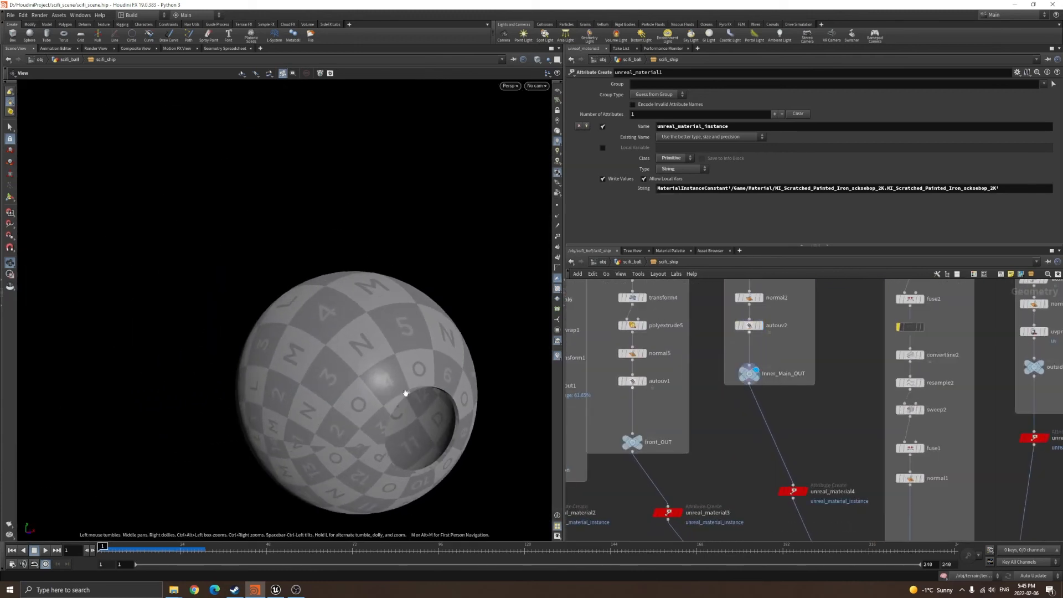
pyautogui.moveTo(404, 395); pyautogui.dragTo(354, 382)
pyautogui.scroll(1, 615, 385)
# - Follow the front network from blast5 to its output, and display front_OUT to inspect the piece
pyautogui.middleClick(635, 383)
pyautogui.scroll(-4, 664, 363)
pyautogui.scroll(3, 689, 360)
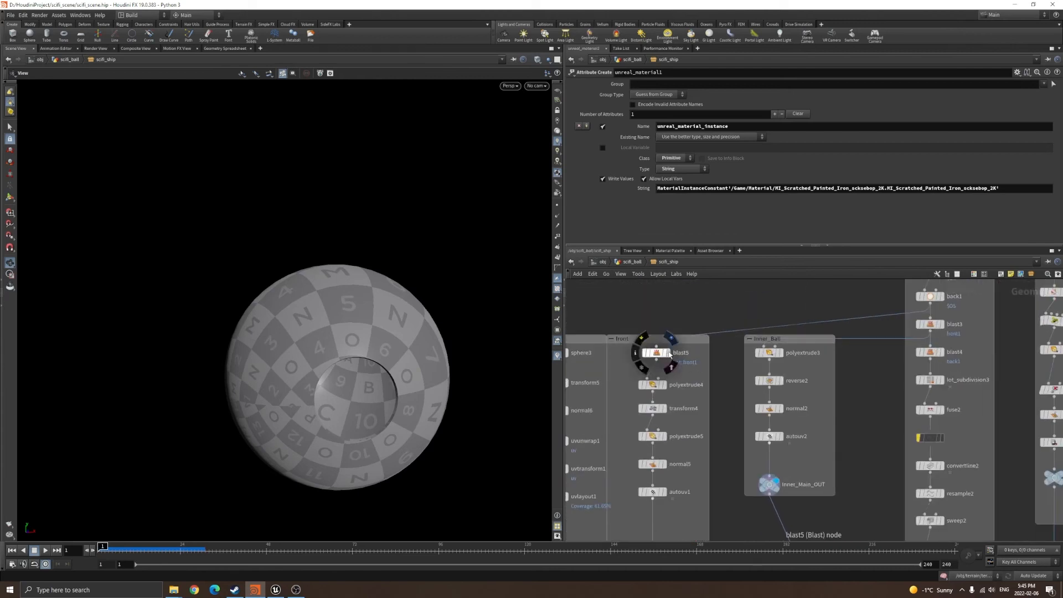
pyautogui.moveTo(694, 495); pyautogui.dragTo(666, 360, button='middle')
pyautogui.scroll(1, 652, 387)
pyautogui.click(636, 407)
pyautogui.moveTo(461, 410); pyautogui.dragTo(411, 366)
# - Add a merge node between front_OUT and Inner_Main_OUT
pyautogui.moveTo(739, 366); pyautogui.dragTo(732, 458, button='middle')
pyautogui.scroll(-3, 732, 449)
pyautogui.moveTo(751, 526); pyautogui.dragTo(739, 423, button='middle')
pyautogui.press('Tab')
pyautogui.write('merge')
pyautogui.press('Return')
pyautogui.click(700, 424)
# - Connect front_OUT and Inner_Main_OUT to the merge node, and display it to view both parts together
pyautogui.scroll(2, 659, 403)
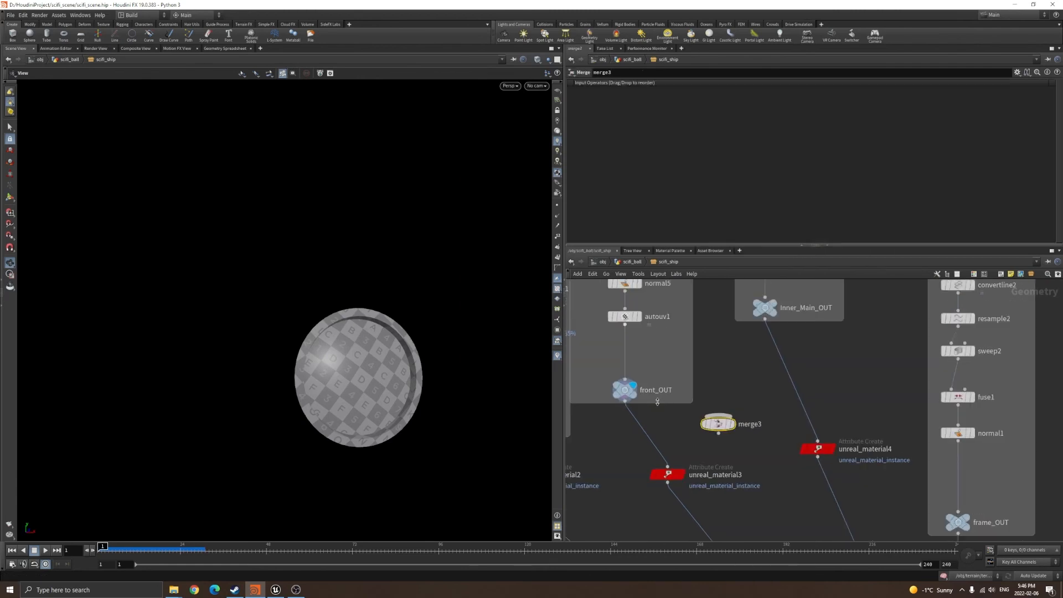
pyautogui.moveTo(692, 412); pyautogui.dragTo(718, 416)
pyautogui.click(733, 427)
pyautogui.moveTo(363, 374); pyautogui.dragTo(537, 419)
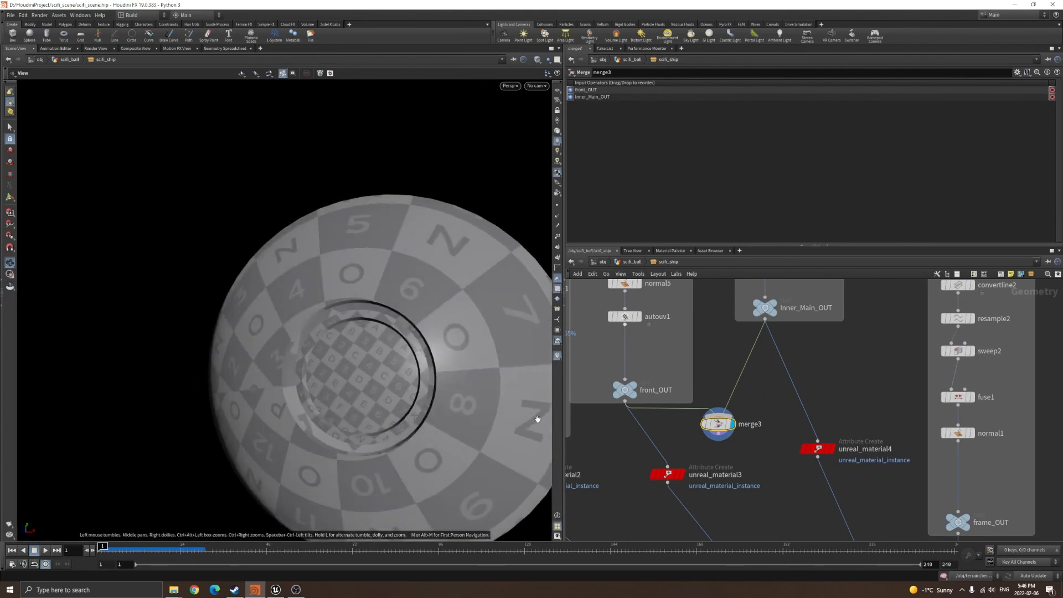
# - Select front_OUT and switch to Unreal Editor to view the front opening of the ball
pyautogui.moveTo(662, 426); pyautogui.dragTo(661, 426)
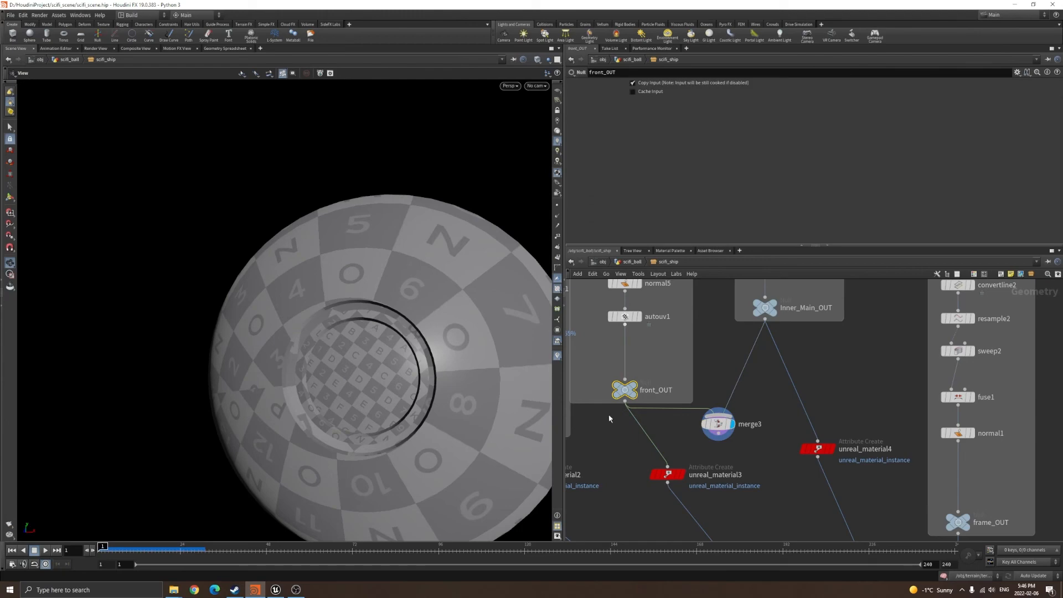
pyautogui.click(286, 590)
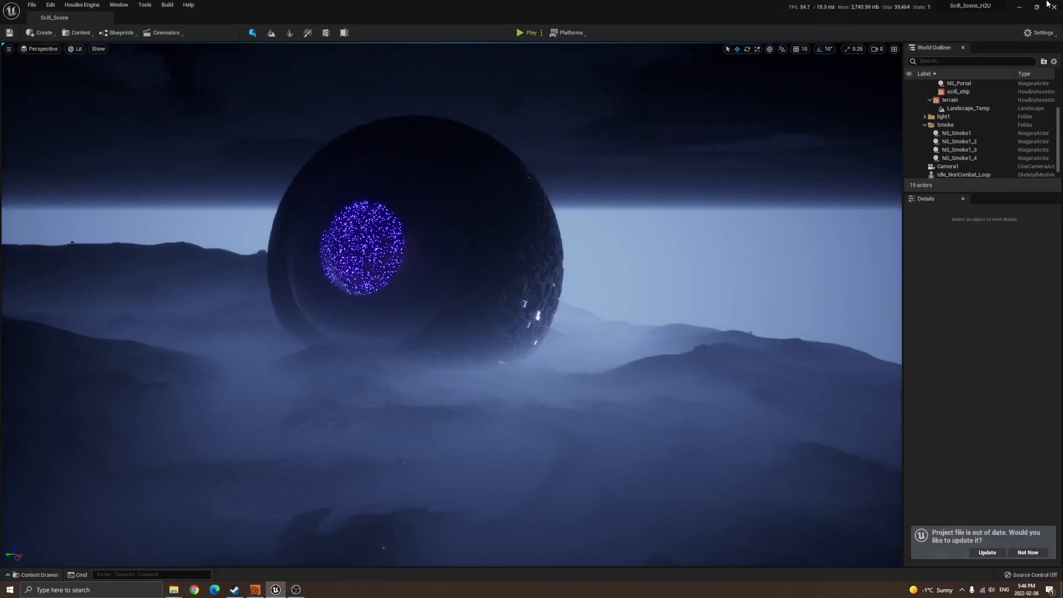
# - Switch between Houdini and Unreal Editor to compare the front opening of the ball in both
pyautogui.click(1018, 8)
pyautogui.moveTo(306, 369); pyautogui.dragTo(336, 320)
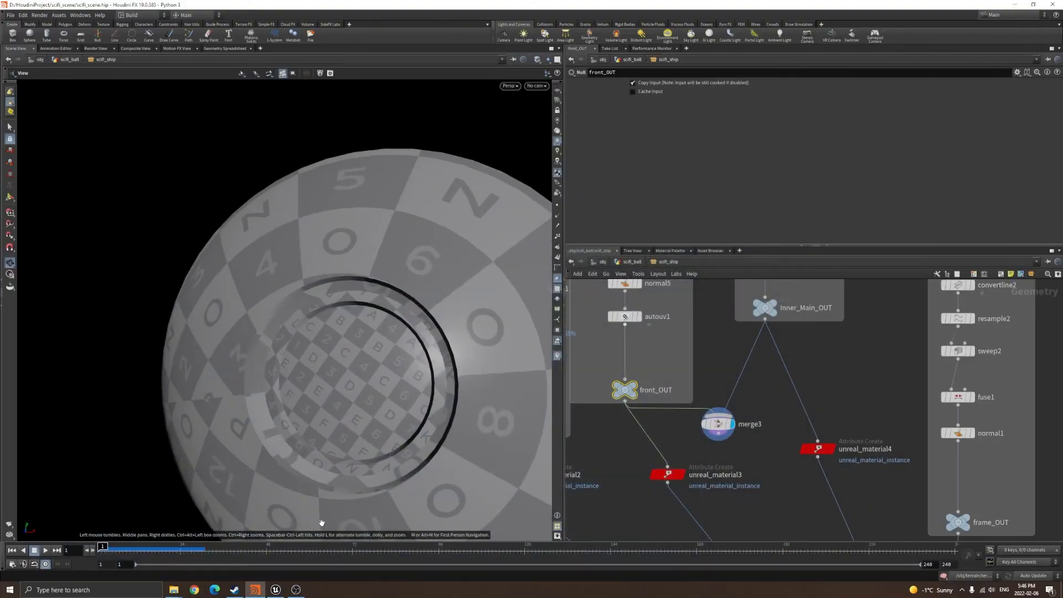
pyautogui.click(276, 590)
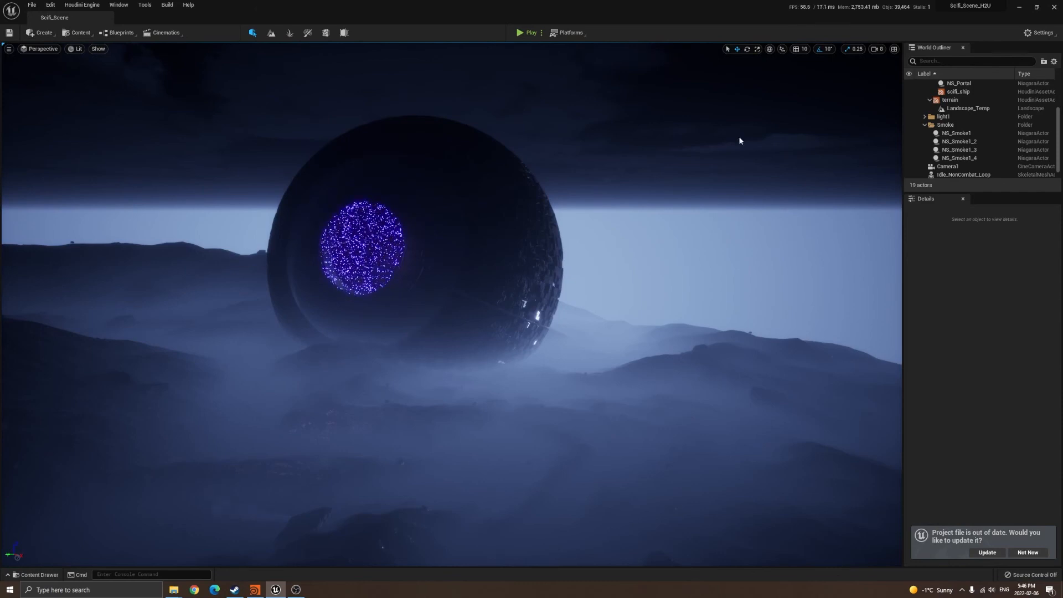
pyautogui.click(1019, 7)
pyautogui.moveTo(362, 376); pyautogui.dragTo(439, 404)
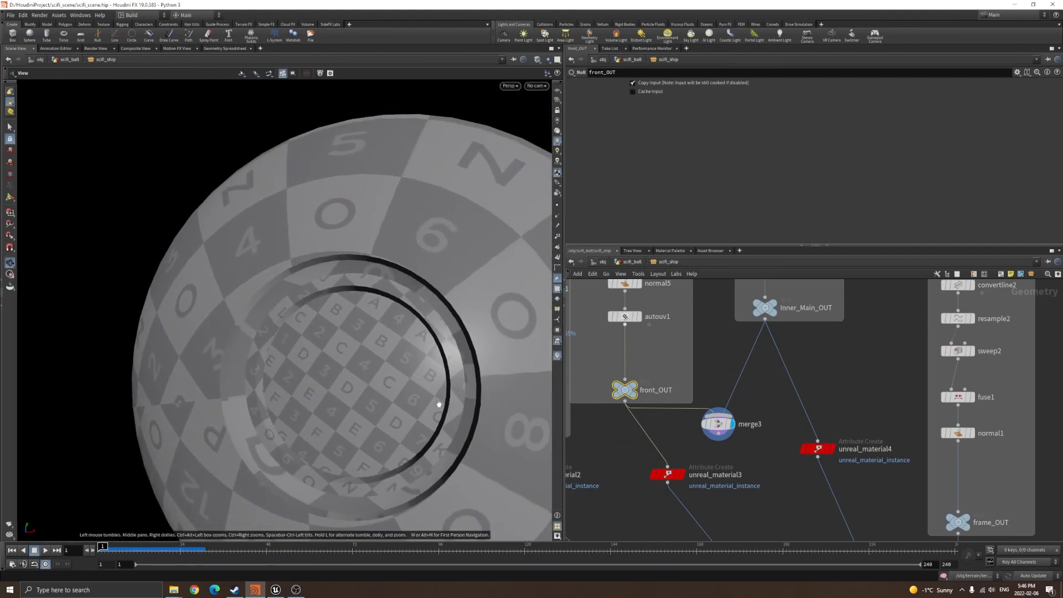
# - Display blast5 at the start of the front network to view the isolated front piece
pyautogui.scroll(-8, 670, 408)
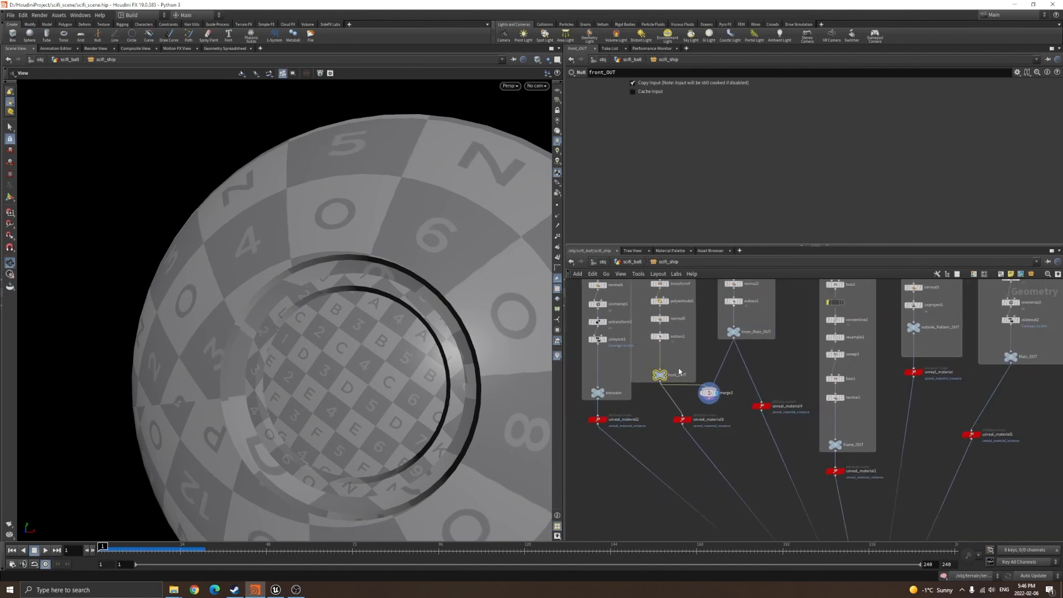
pyautogui.scroll(5, 689, 353)
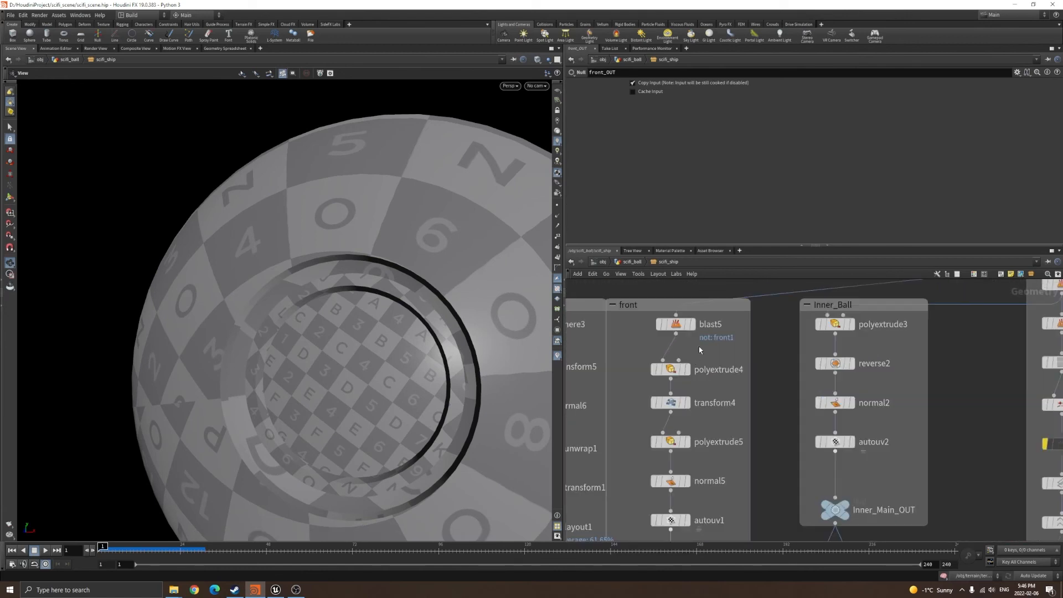
pyautogui.click(696, 329)
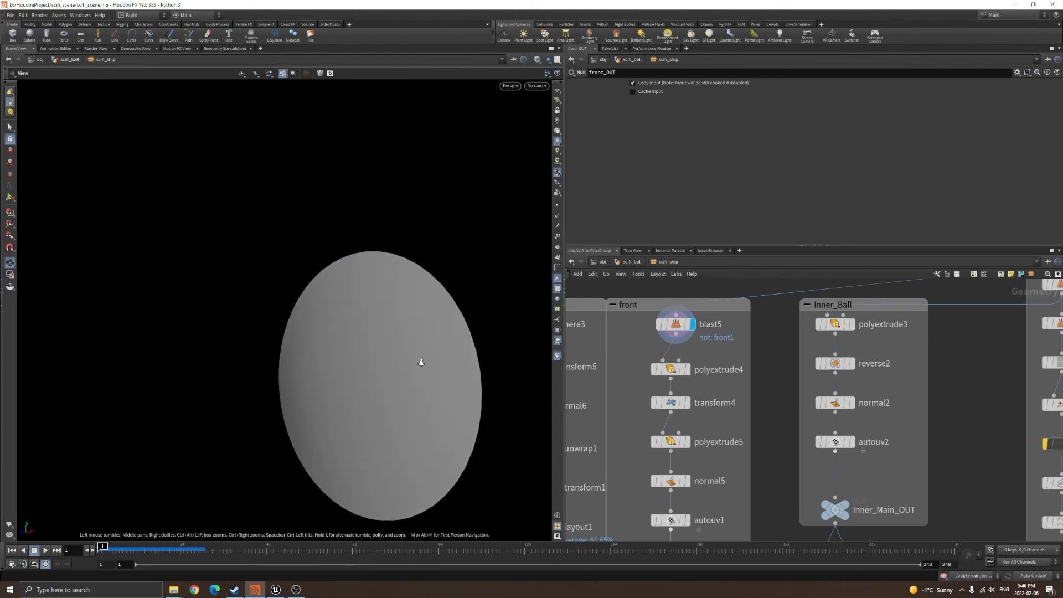
pyautogui.press('d')
pyautogui.click(558, 260)
pyautogui.moveTo(472, 297); pyautogui.dragTo(407, 332)
# - Trace blast5's input back to the back1 group node in the sphere2 chain, keeping blast5 displayed
pyautogui.scroll(-5, 451, 319)
pyautogui.middleClick(821, 318)
pyautogui.moveTo(766, 363); pyautogui.dragTo(734, 448, button='middle')
pyautogui.scroll(-2, 734, 449)
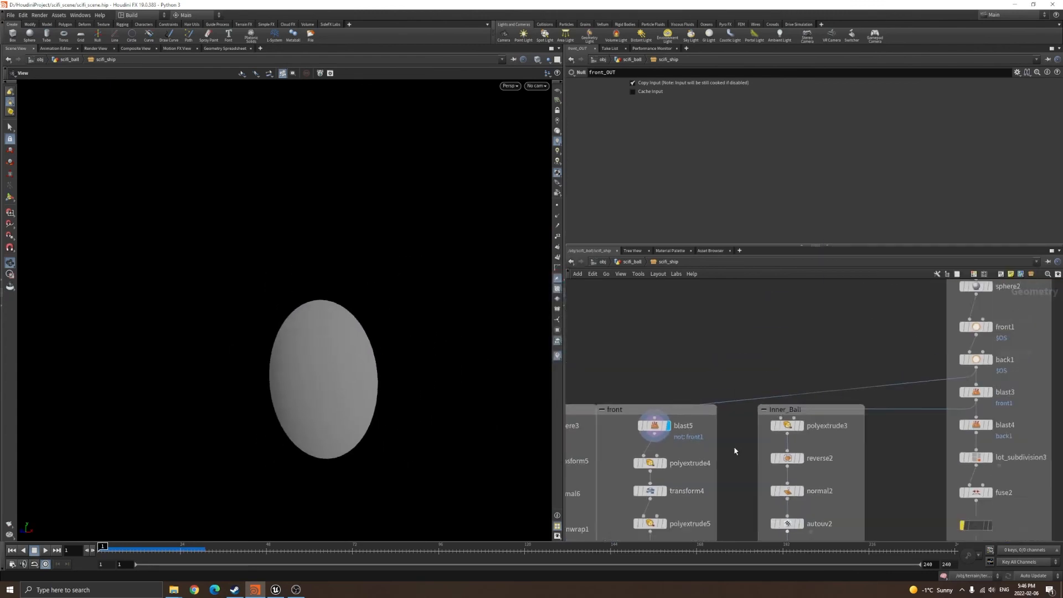
pyautogui.scroll(2, 960, 383)
pyautogui.click(944, 373)
pyautogui.scroll(-1, 708, 357)
pyautogui.moveTo(708, 357); pyautogui.dragTo(830, 342, button='middle')
pyautogui.click(703, 419)
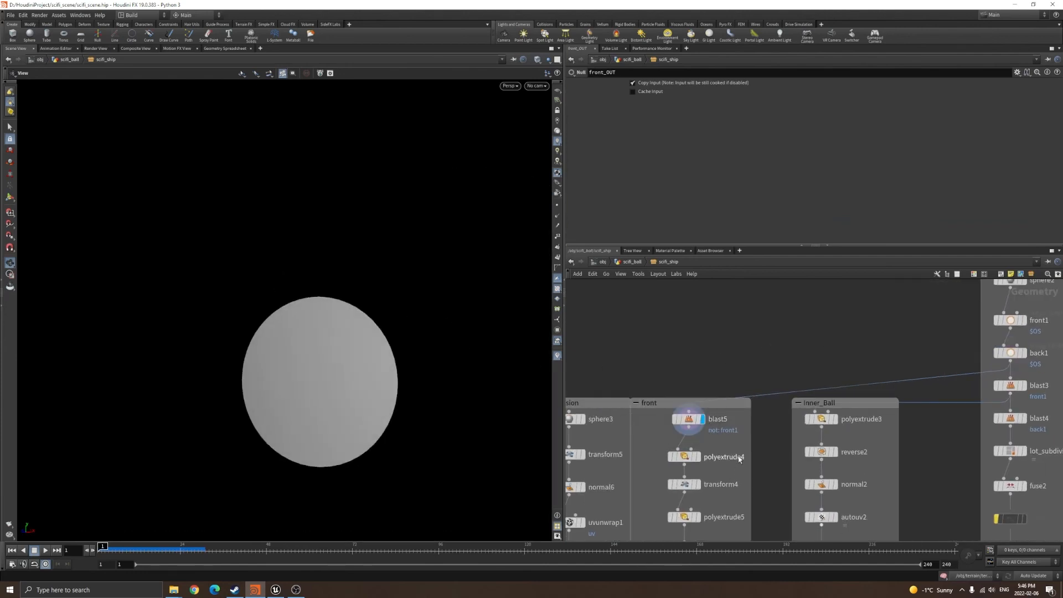
# - Display polyextrude4, transform4 and polyextrude5 in turn to examine how the front ring is extruded and scaled
pyautogui.moveTo(740, 459); pyautogui.dragTo(739, 377, button='middle')
pyautogui.scroll(1, 739, 378)
pyautogui.click(690, 376)
pyautogui.moveTo(408, 350); pyautogui.dragTo(308, 362)
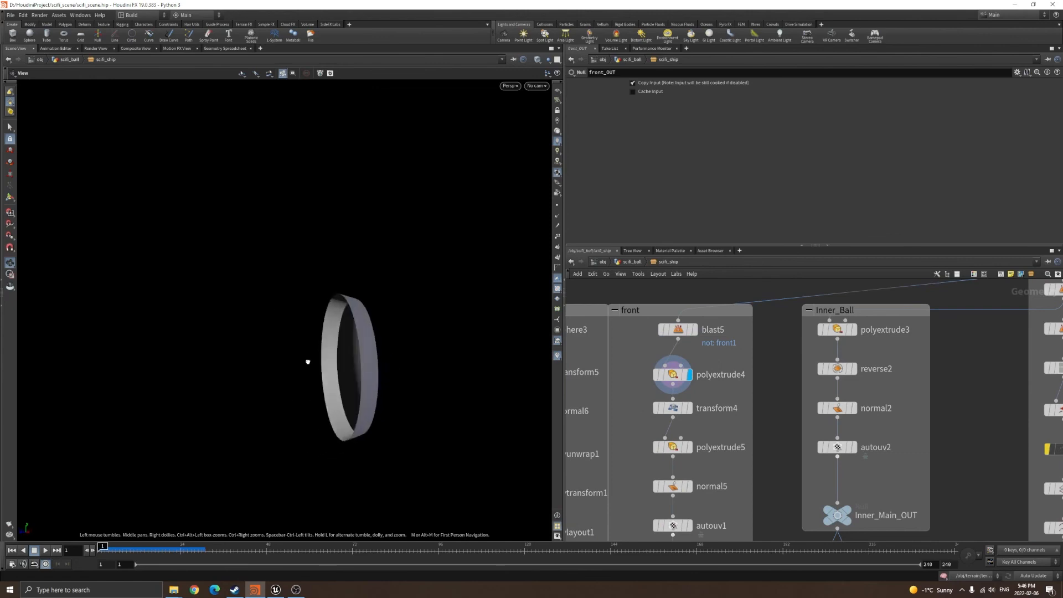
pyautogui.click(689, 408)
pyautogui.moveTo(392, 363); pyautogui.dragTo(326, 365)
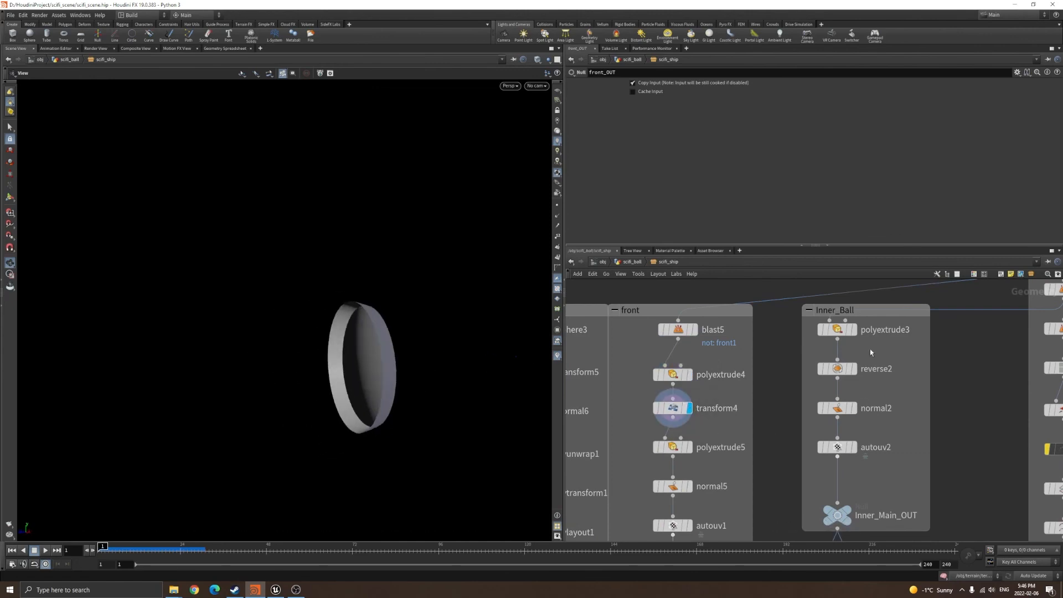
pyautogui.click(690, 448)
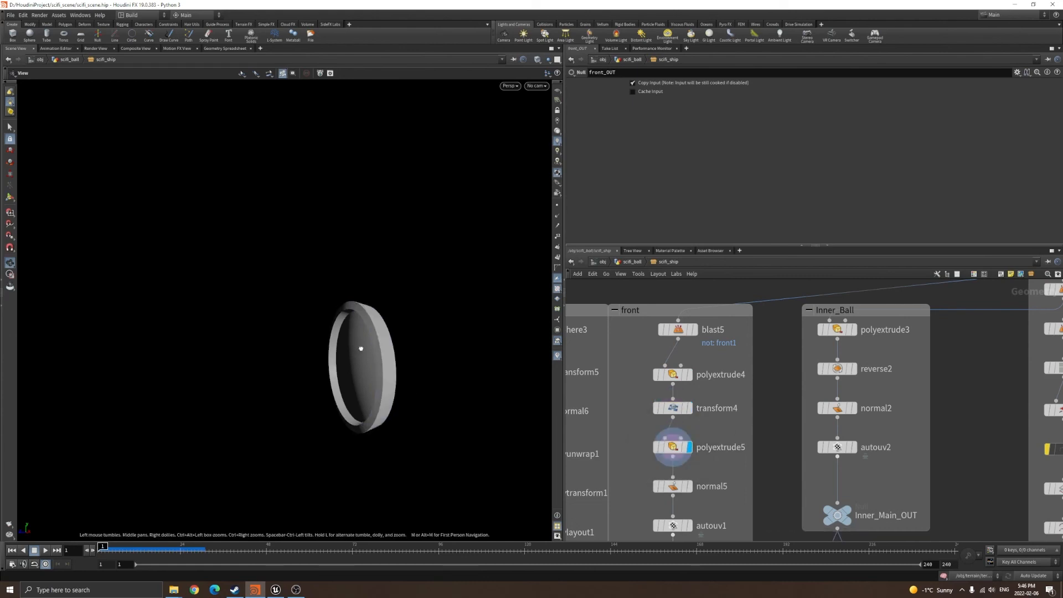
# - Display normal5 and autouv1 to examine the front ring's normals and UV layout
pyautogui.moveTo(783, 488); pyautogui.dragTo(785, 427, button='middle')
pyautogui.scroll(2, 709, 424)
pyautogui.click(682, 423)
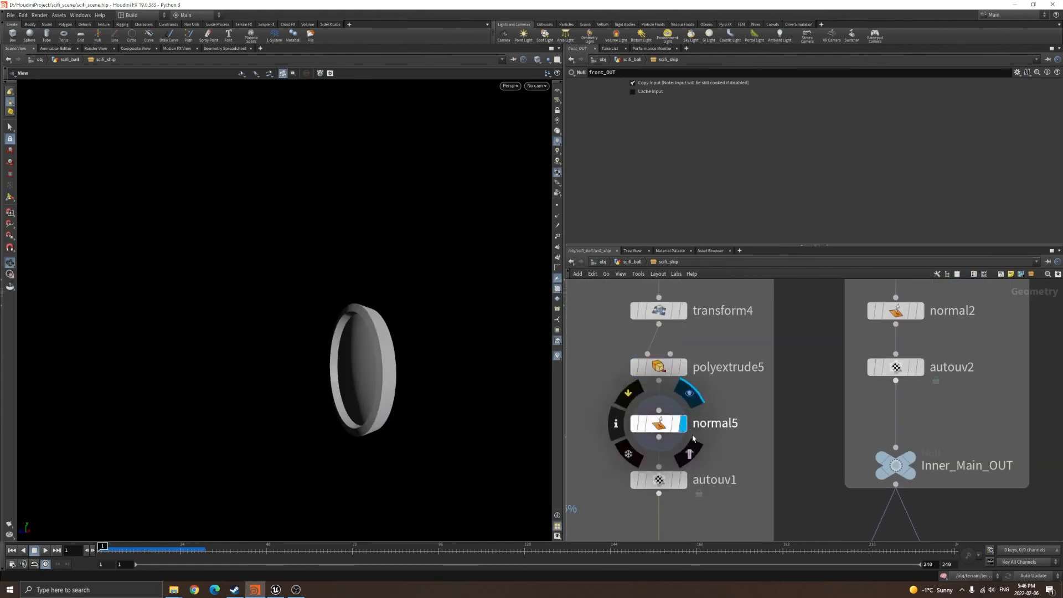
pyautogui.moveTo(686, 437); pyautogui.dragTo(706, 404, button='middle')
pyautogui.click(702, 447)
pyautogui.moveTo(368, 378); pyautogui.dragTo(345, 392)
# - Delete the merge3 node joining front_OUT and Inner_Main_OUT
pyautogui.moveTo(778, 474); pyautogui.dragTo(808, 371, button='middle')
pyautogui.scroll(-3, 811, 368)
pyautogui.moveTo(801, 409); pyautogui.dragTo(811, 454, button='middle')
pyautogui.click(855, 498)
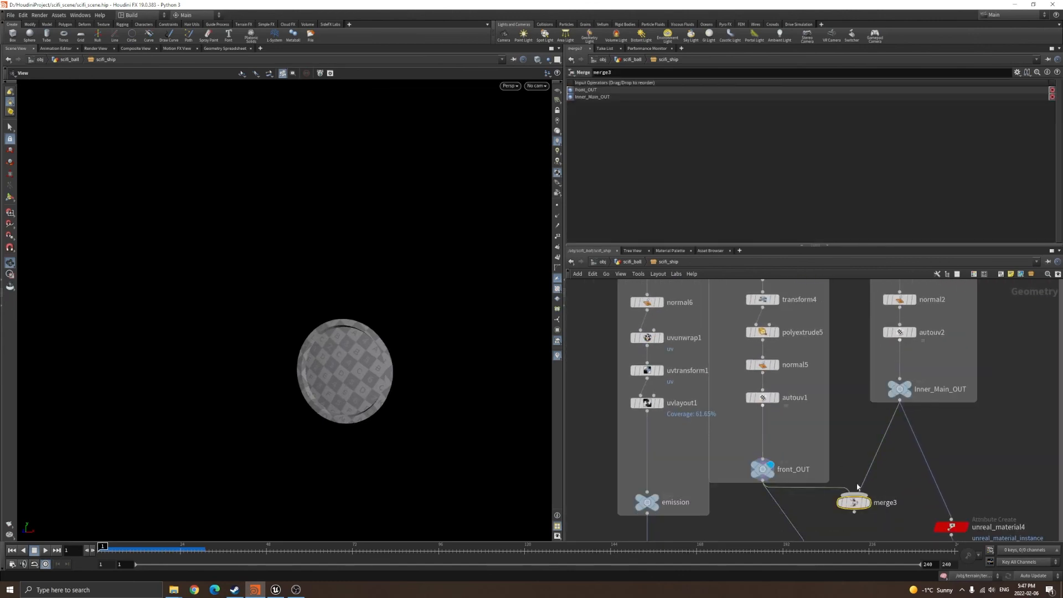
pyautogui.press('Delete')
# - Look through the Emission network and display its emission output
pyautogui.moveTo(718, 398); pyautogui.dragTo(756, 484, button='middle')
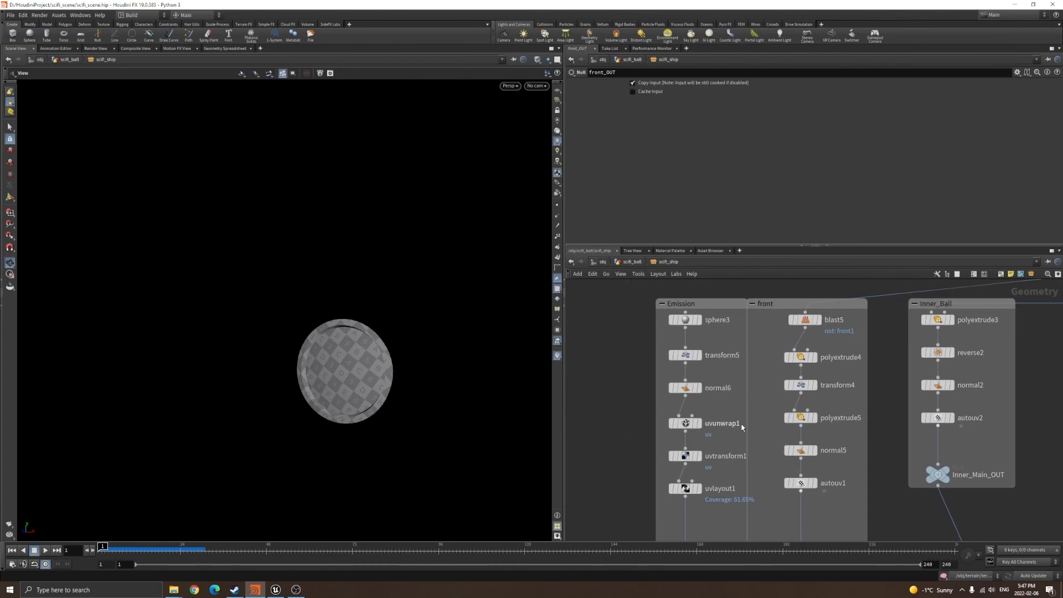
pyautogui.moveTo(714, 389); pyautogui.dragTo(704, 298, button='middle')
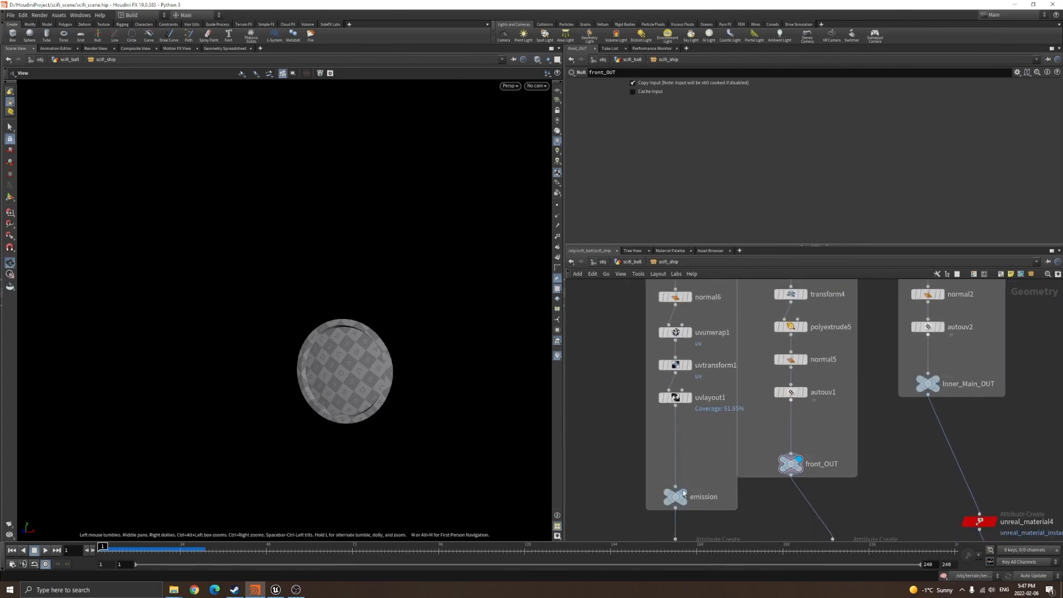
pyautogui.click(692, 479)
pyautogui.moveTo(391, 315); pyautogui.dragTo(466, 347)
# - Follow the branches down to the final merge and display the complete assembled ball
pyautogui.scroll(-4, 477, 349)
pyautogui.moveTo(904, 482); pyautogui.dragTo(819, 367, button='middle')
pyautogui.scroll(-4, 823, 376)
pyautogui.moveTo(956, 486); pyautogui.dragTo(756, 338, button='middle')
pyautogui.scroll(3, 763, 465)
pyautogui.click(757, 470)
# - Locate the emission output and examine the gaps around the ball's front opening up close
pyautogui.moveTo(619, 369); pyautogui.dragTo(722, 406, button='middle')
pyautogui.moveTo(648, 328); pyautogui.dragTo(880, 565, button='middle')
pyautogui.scroll(3, 749, 398)
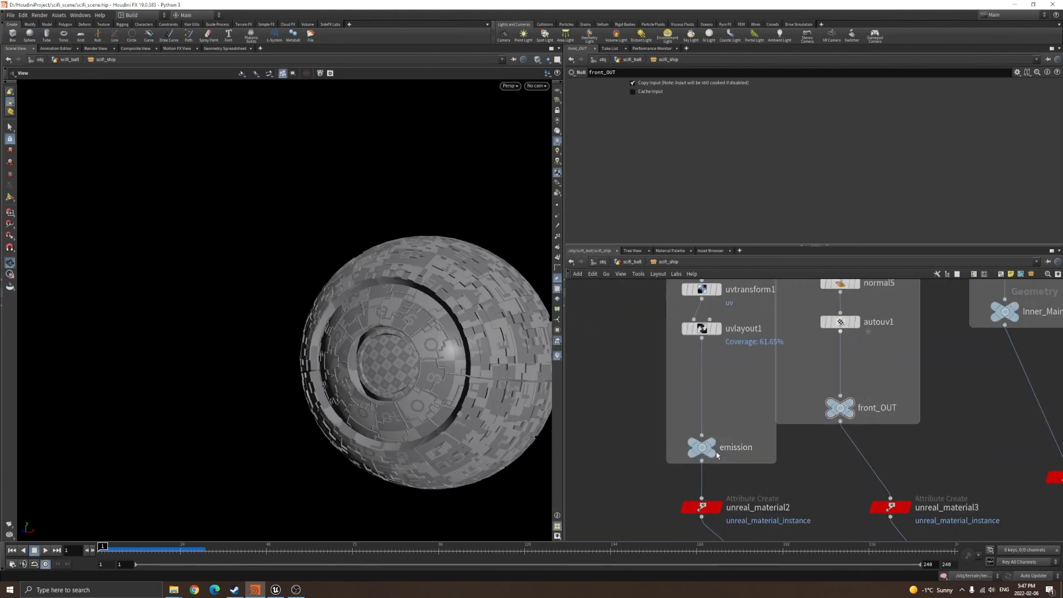
pyautogui.moveTo(465, 354); pyautogui.dragTo(426, 323)
pyautogui.scroll(10, 426, 323)
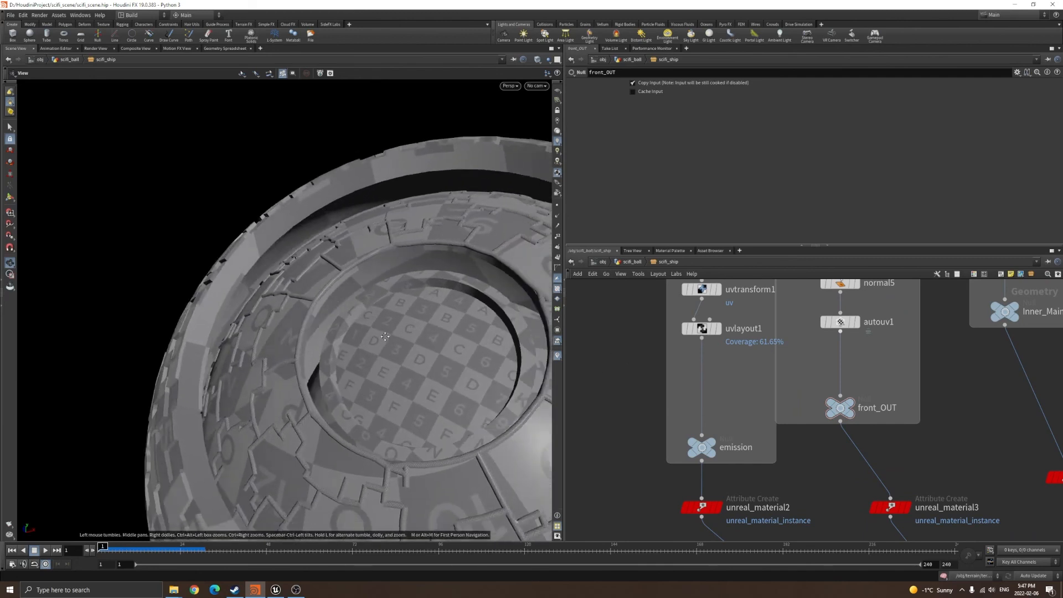
pyautogui.moveTo(189, 367); pyautogui.dragTo(330, 350)
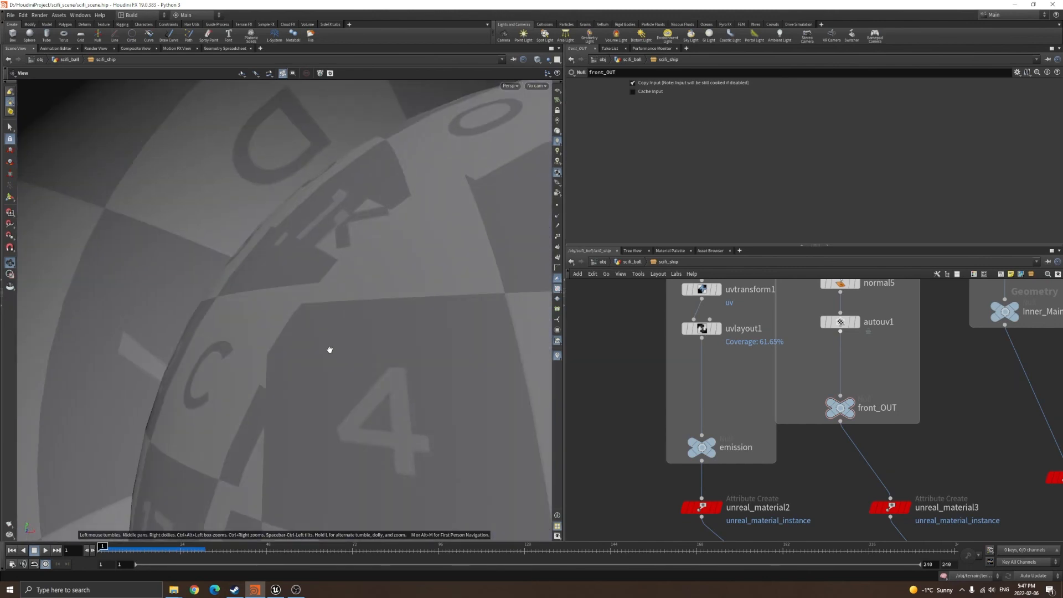
pyautogui.moveTo(307, 342); pyautogui.dragTo(394, 412, button='right')
pyautogui.moveTo(394, 412); pyautogui.dragTo(332, 393)
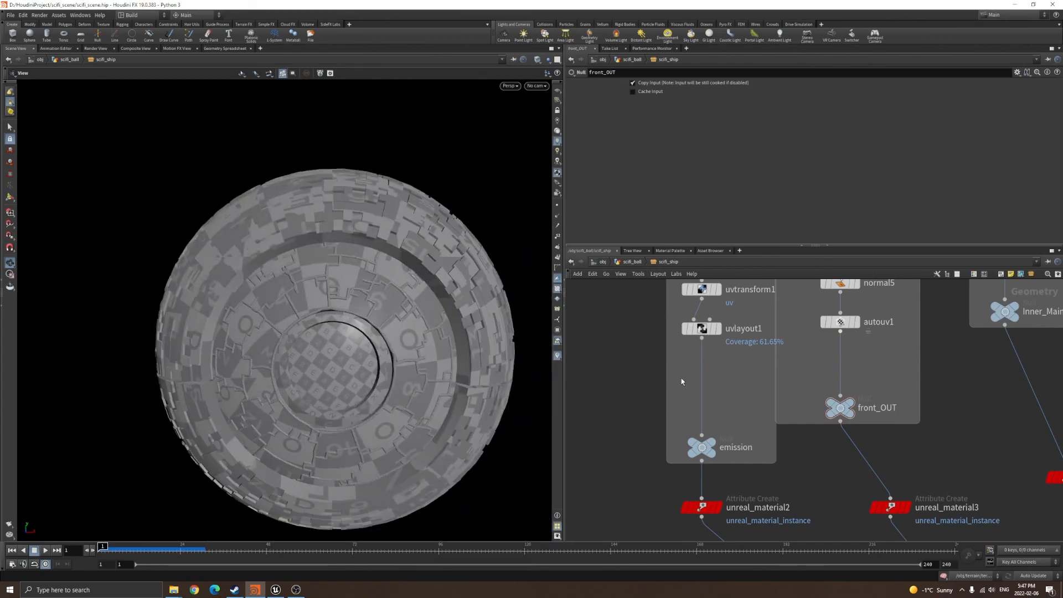
# - Examine sphere3's parameters in the Emission network, and display sphere3 and transform5 to view the inner sphere
pyautogui.scroll(-5, 657, 373)
pyautogui.scroll(4, 671, 332)
pyautogui.click(690, 305)
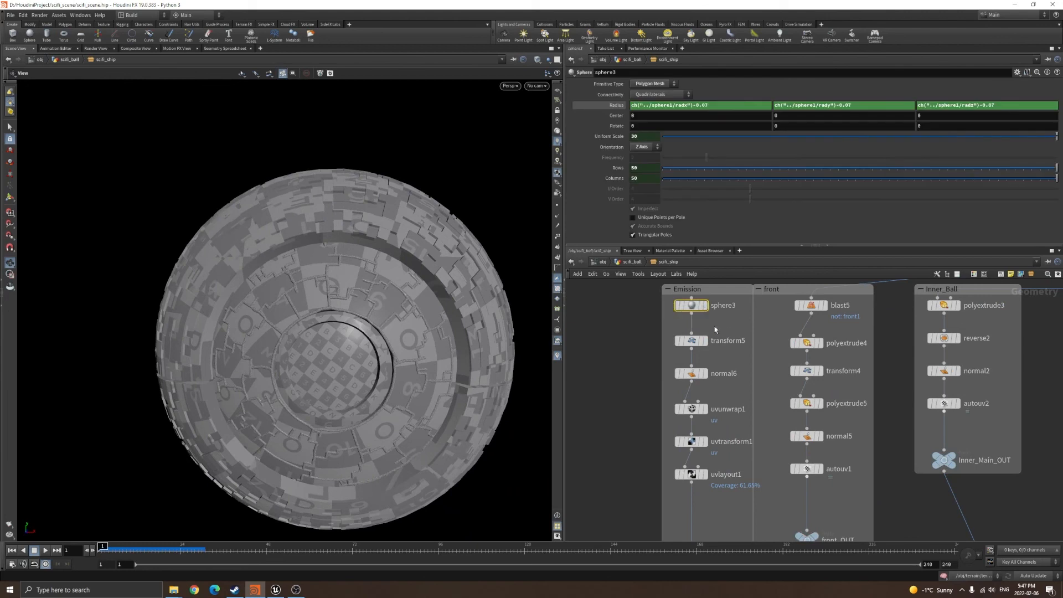
pyautogui.click(702, 307)
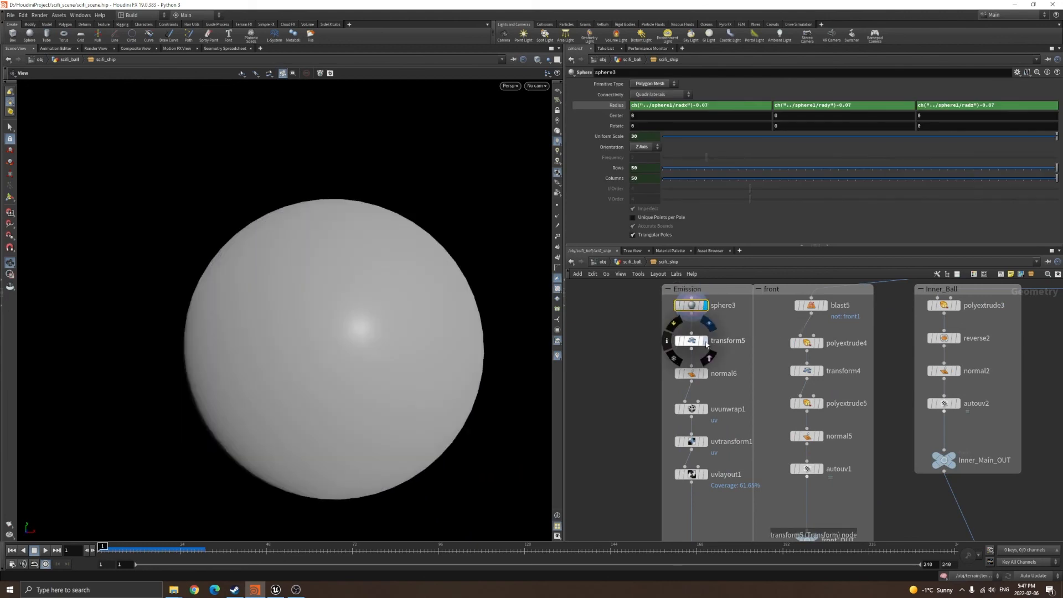
pyautogui.click(706, 344)
pyautogui.moveTo(391, 339); pyautogui.dragTo(304, 358)
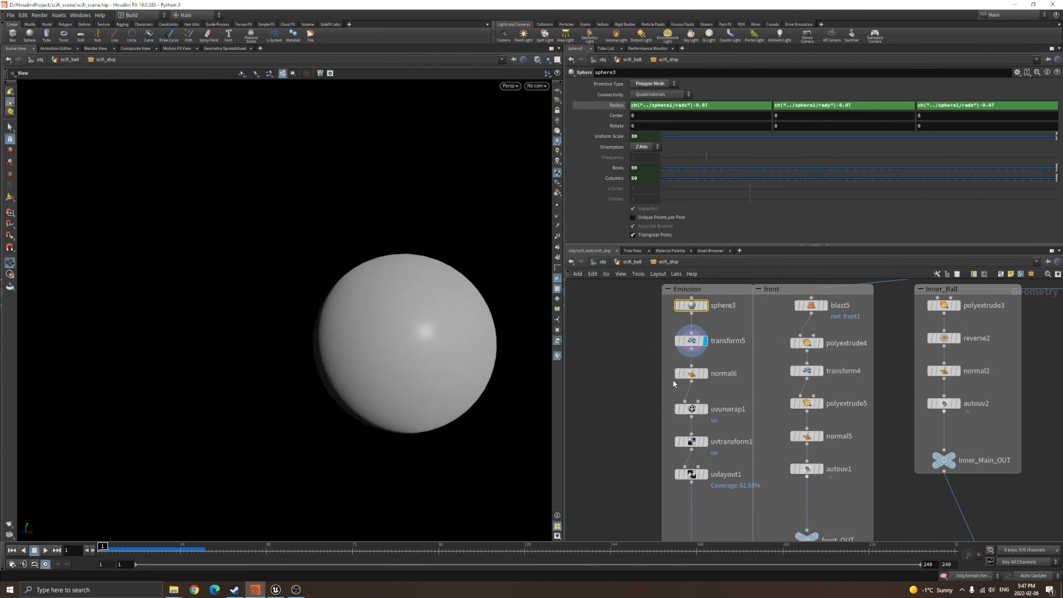
# - Display the Emission nodes from normal6 through uvunwrap1, uvtransform1 and uvlayout1 to examine the sphere's UVs
pyautogui.click(719, 374)
pyautogui.moveTo(728, 419); pyautogui.dragTo(729, 421)
pyautogui.click(706, 411)
pyautogui.moveTo(645, 431); pyautogui.dragTo(728, 452)
pyautogui.click(706, 443)
pyautogui.click(705, 474)
pyautogui.scroll(6, 373, 330)
pyautogui.scroll(-5, 470, 335)
pyautogui.moveTo(719, 442); pyautogui.dragTo(673, 359, button='middle')
pyautogui.scroll(-3, 674, 361)
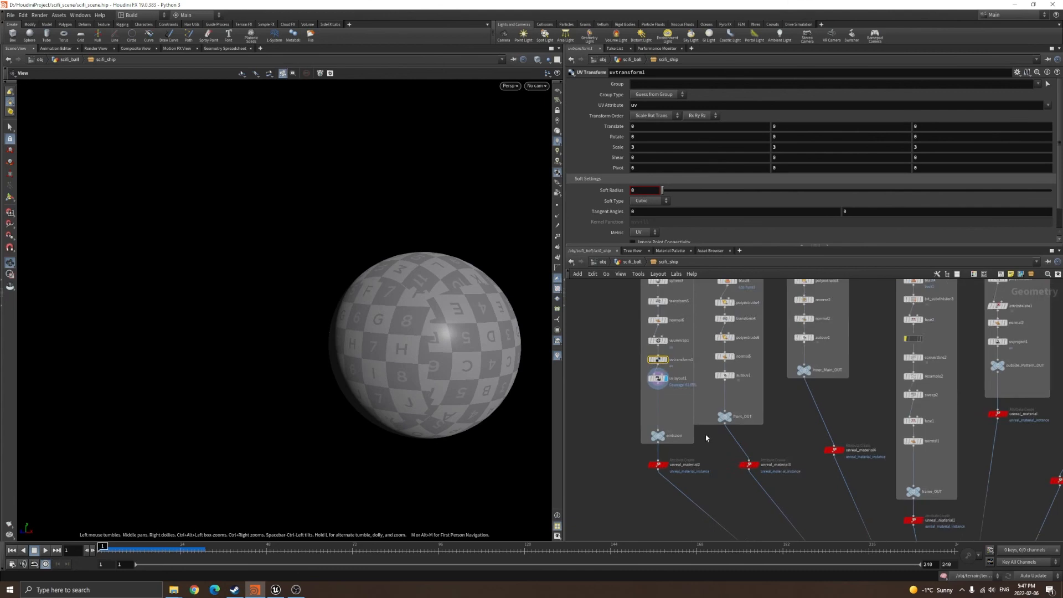
# - Follow the material branches down to merge1, and select and display the SHIP null
pyautogui.scroll(-4, 705, 437)
pyautogui.moveTo(747, 468); pyautogui.dragTo(671, 401, button='middle')
pyautogui.moveTo(793, 518); pyautogui.dragTo(815, 459, button='middle')
pyautogui.scroll(3, 815, 459)
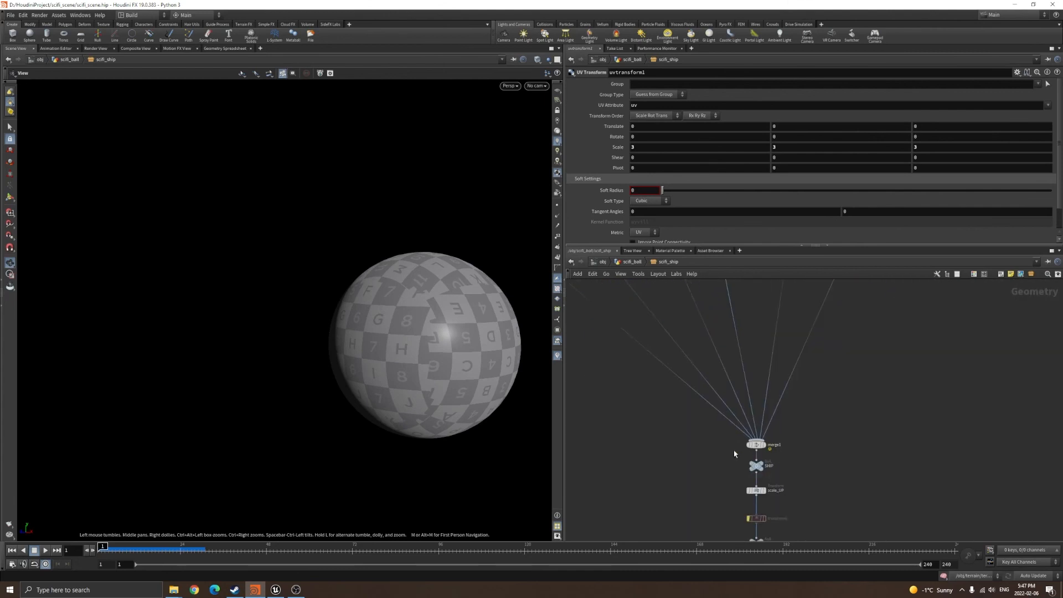
pyautogui.moveTo(739, 435); pyautogui.dragTo(789, 473)
pyautogui.click(761, 466)
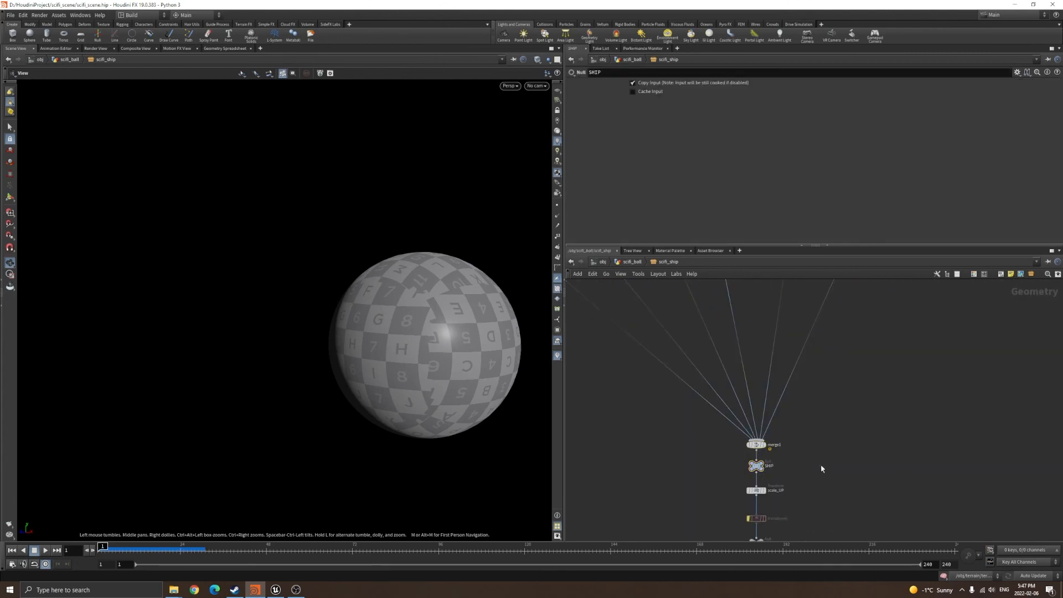
pyautogui.click(763, 467)
pyautogui.moveTo(443, 356)
pyautogui.mouseDown()
pyautogui.moveTo(368, 350)
pyautogui.moveTo(447, 321)
pyautogui.mouseUp()
# - Select the scale_UP transform below SHIP and examine its uniform scale setting
pyautogui.scroll(3, 419, 342)
pyautogui.moveTo(707, 483); pyautogui.dragTo(705, 472, button='middle')
pyautogui.scroll(-3, 712, 468)
pyautogui.scroll(5, 764, 451)
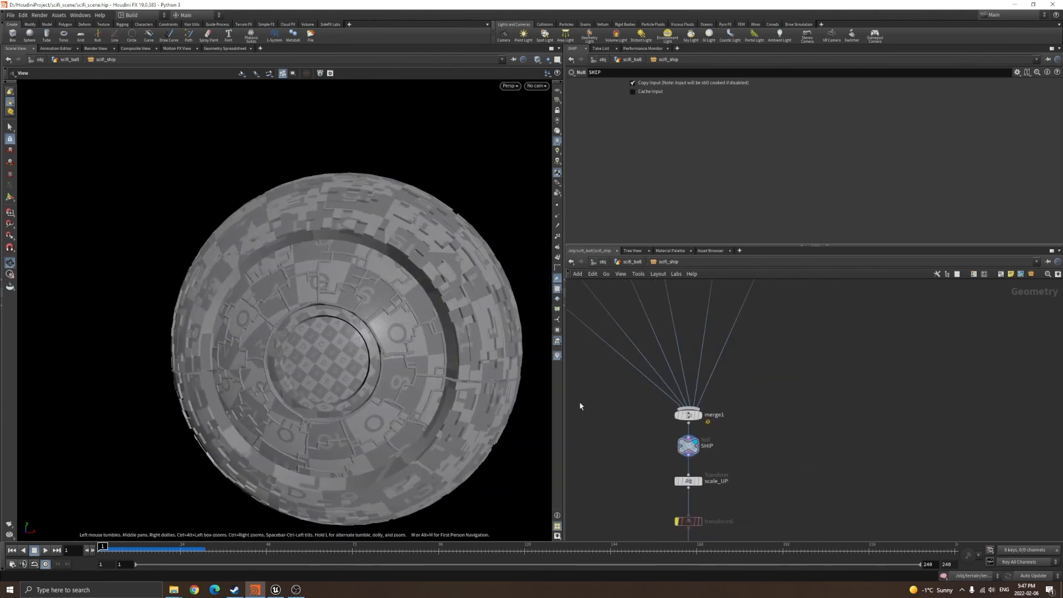
pyautogui.moveTo(850, 502); pyautogui.dragTo(878, 439, button='middle')
pyautogui.moveTo(642, 389); pyautogui.dragTo(874, 421)
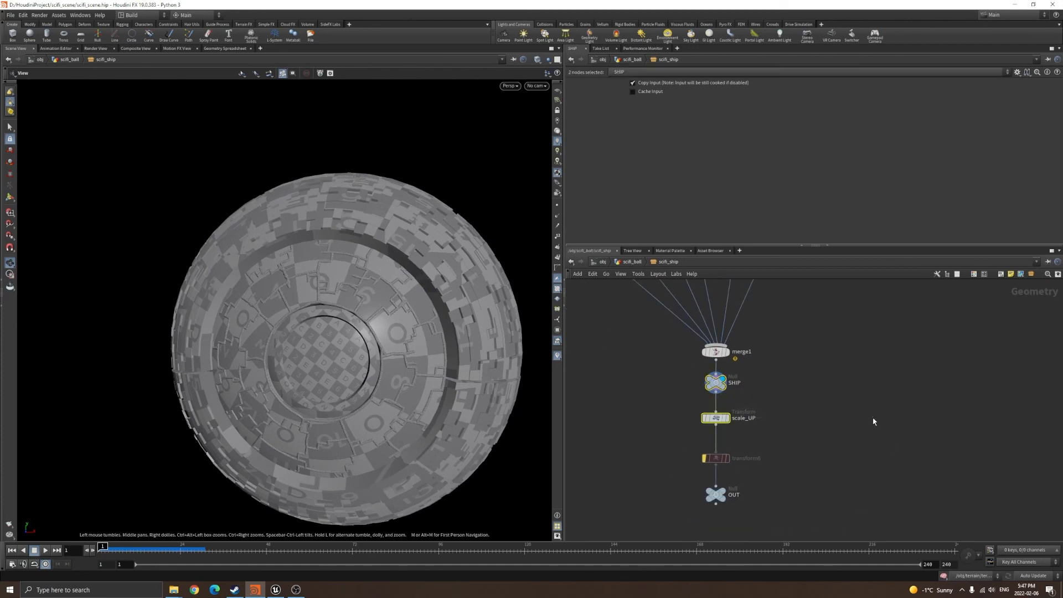
pyautogui.click(715, 418)
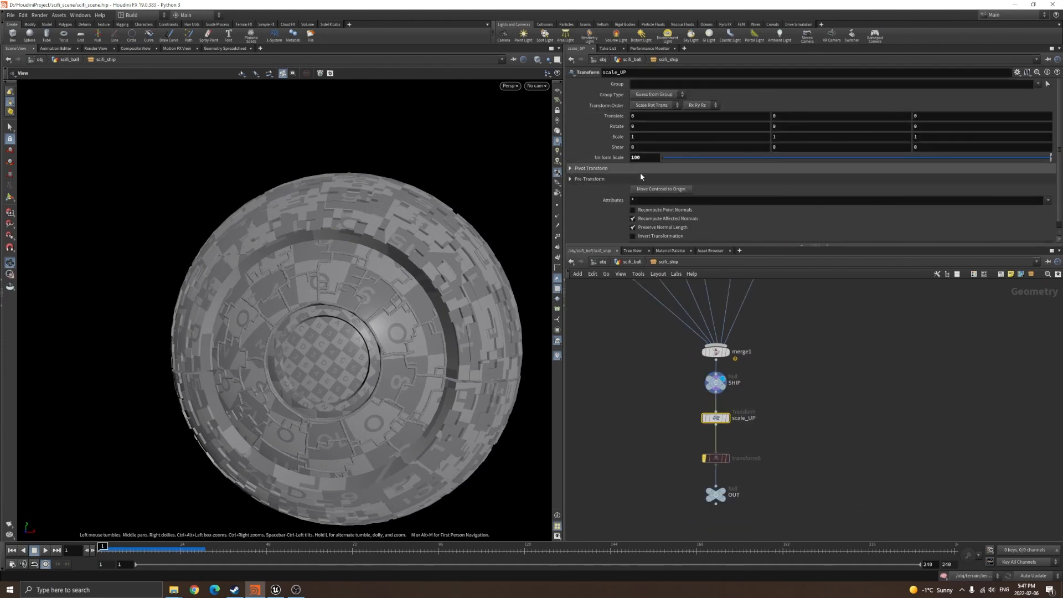
pyautogui.doubleClick(632, 158)
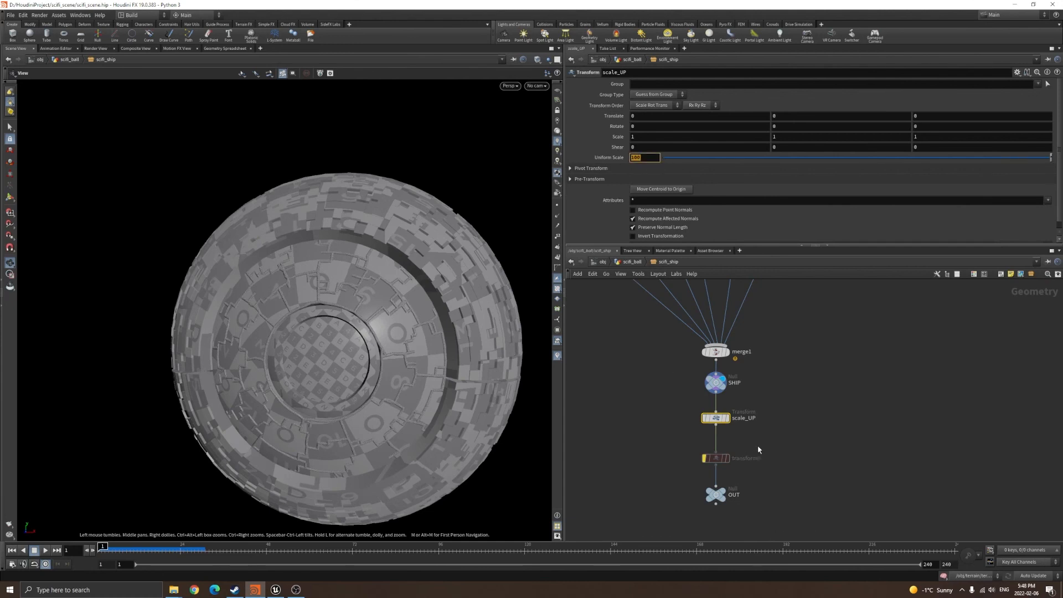
# - Display the OUT null and frame the scaled-up ball to view it whole
pyautogui.scroll(3, 757, 445)
pyautogui.moveTo(708, 458)
pyautogui.click(717, 439)
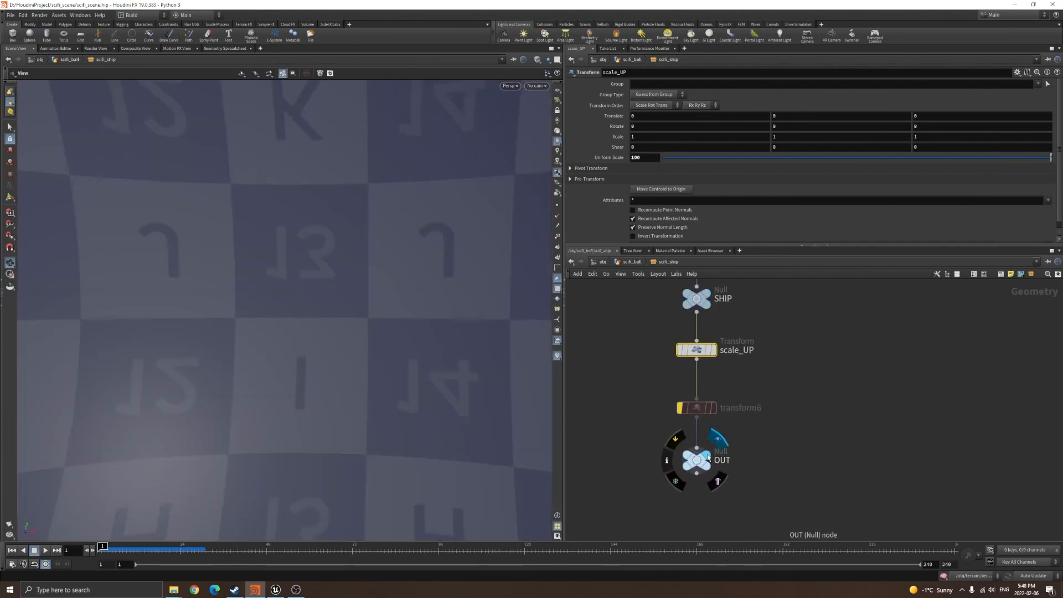
pyautogui.press('f')
pyautogui.moveTo(354, 334); pyautogui.dragTo(321, 356)
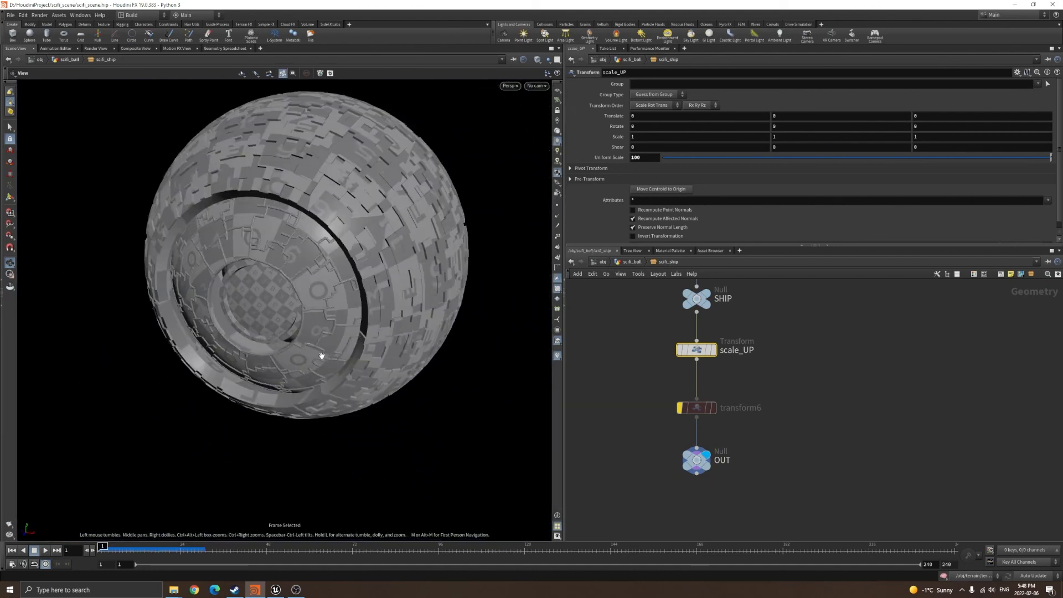
pyautogui.moveTo(300, 207); pyautogui.dragTo(336, 342)
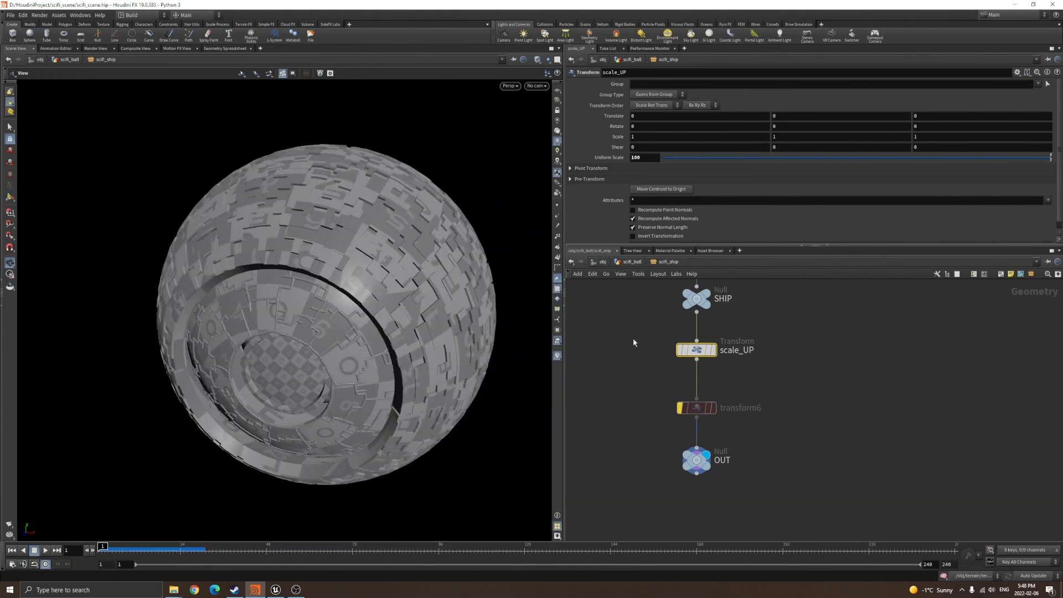
# - Return to the object level, select the scifi_ball object and view the ball from the front
pyautogui.scroll(-5, 637, 368)
pyautogui.press('u')
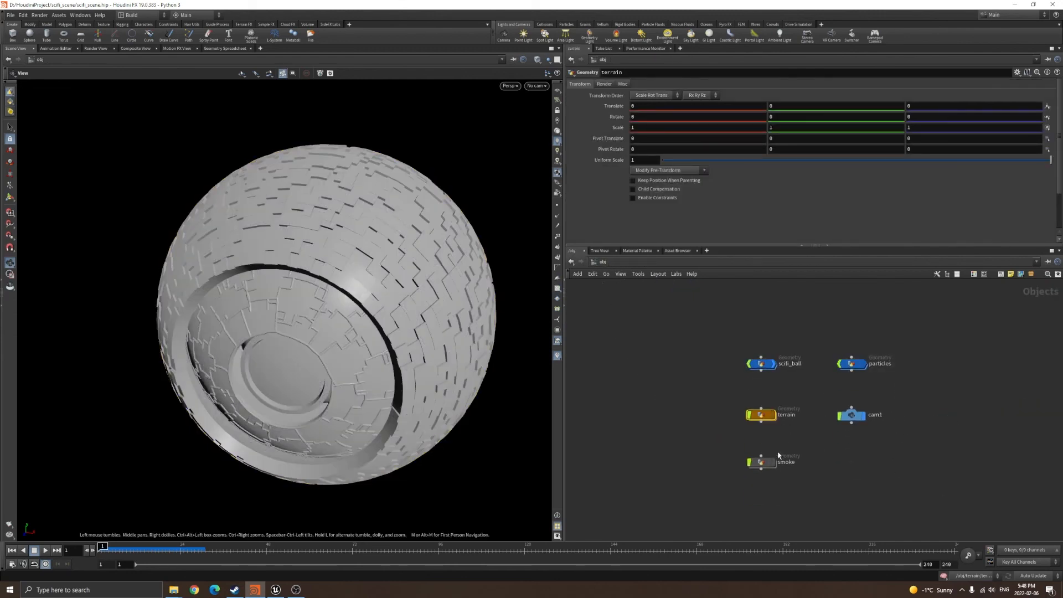
pyautogui.click(762, 462)
pyautogui.moveTo(717, 352); pyautogui.dragTo(774, 387)
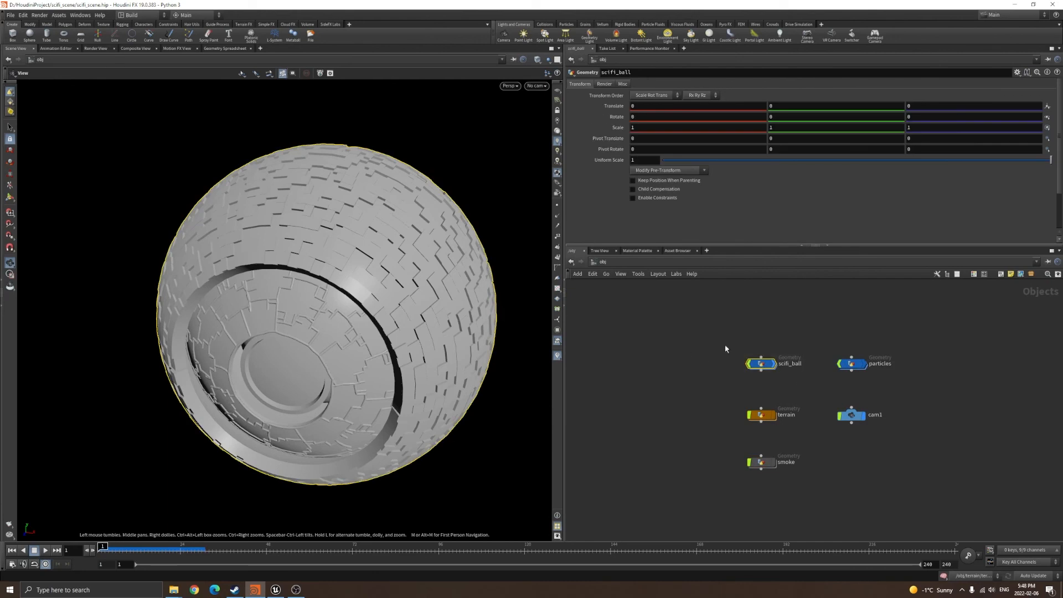
pyautogui.moveTo(267, 340); pyautogui.dragTo(367, 365, button='right')
pyautogui.moveTo(367, 365); pyautogui.dragTo(382, 337)
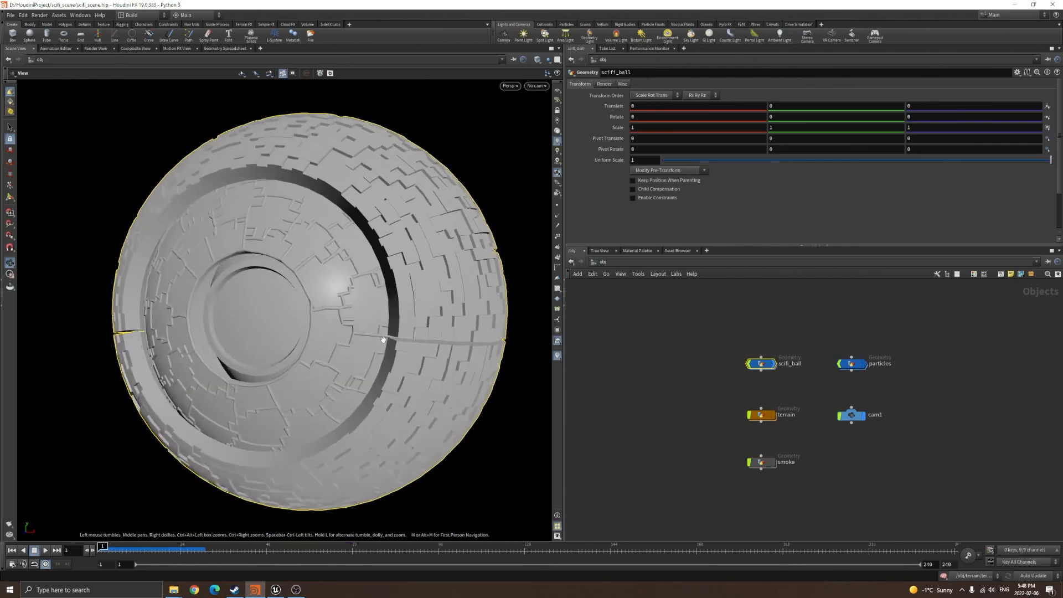
pyautogui.moveTo(382, 337); pyautogui.dragTo(373, 321, button='right')
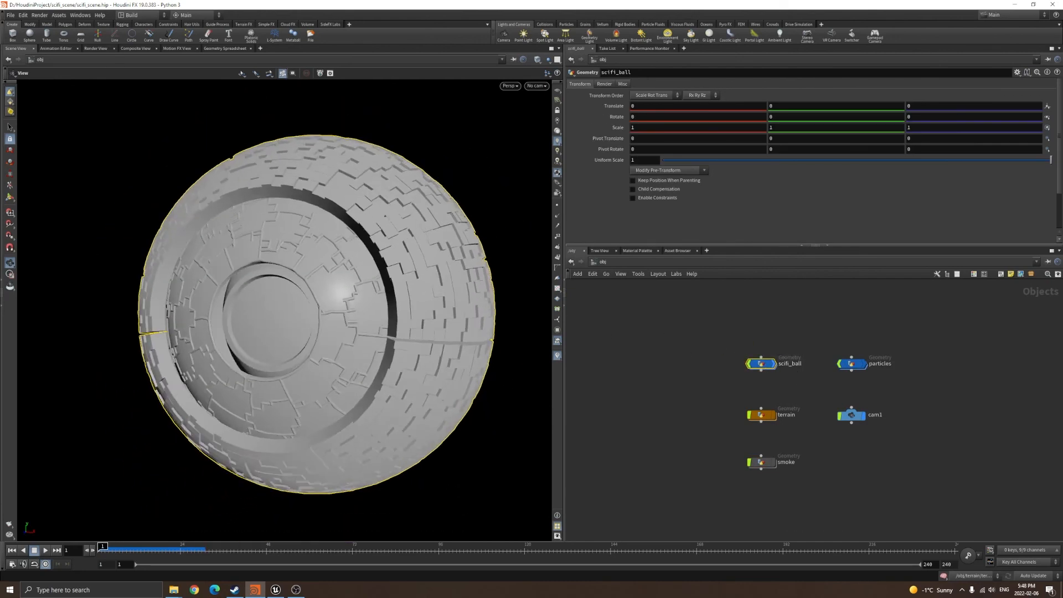